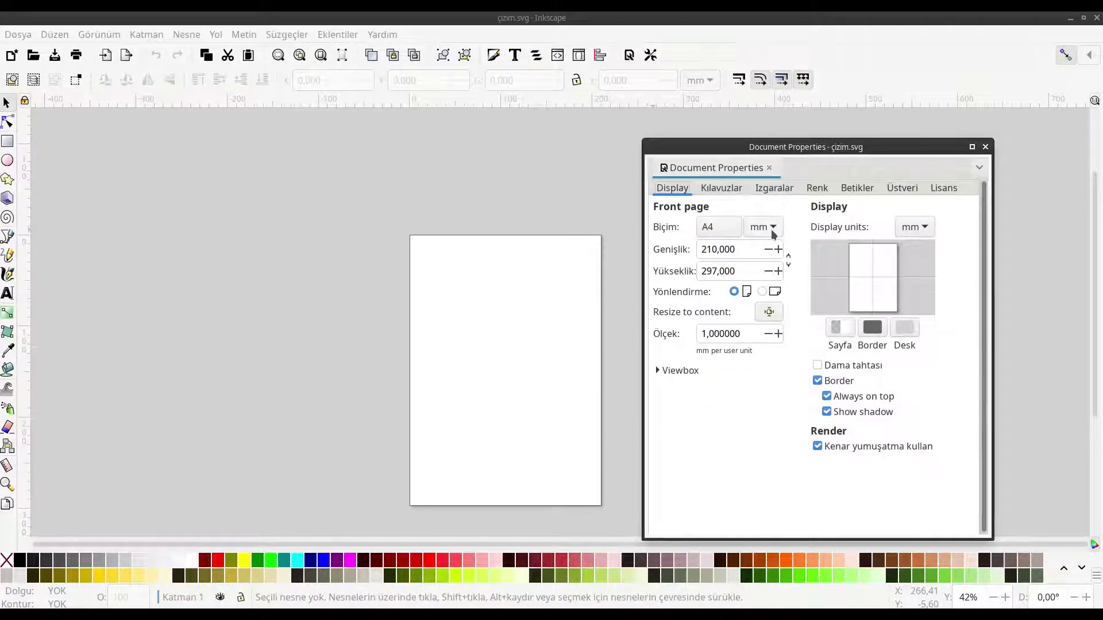
Set page and display units to px and the page size to 1000 × 1000.
{"action": "left_click", "coordinate": [767, 225]}
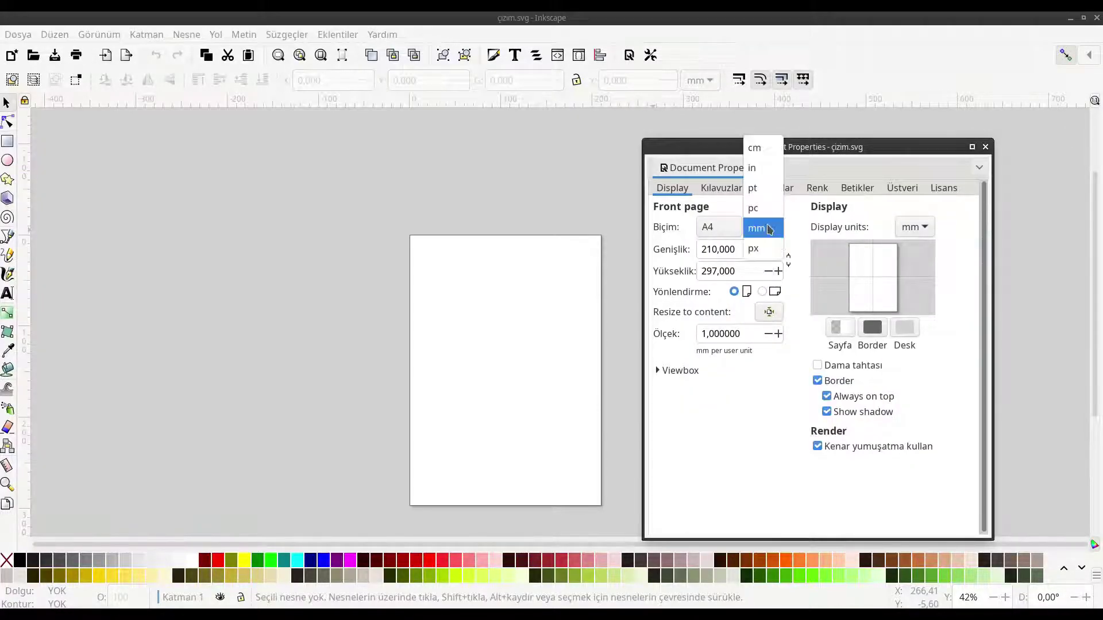
{"action": "left_click", "coordinate": [767, 255]}
{"action": "left_click", "coordinate": [915, 227]}
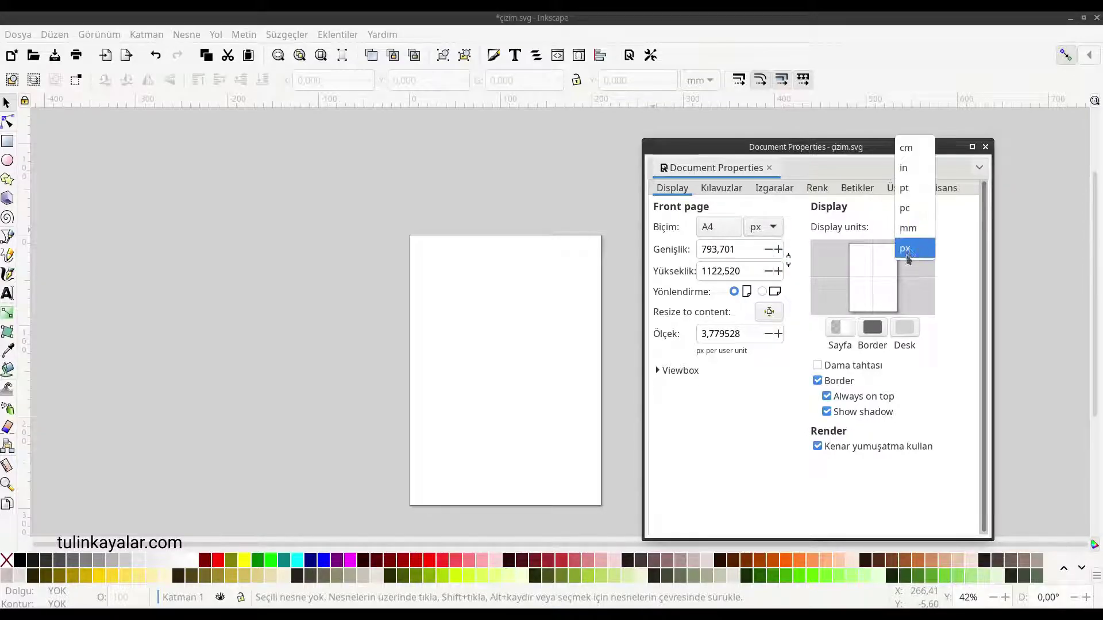
{"action": "left_click", "coordinate": [906, 248]}
{"action": "triple_click", "coordinate": [747, 248]}
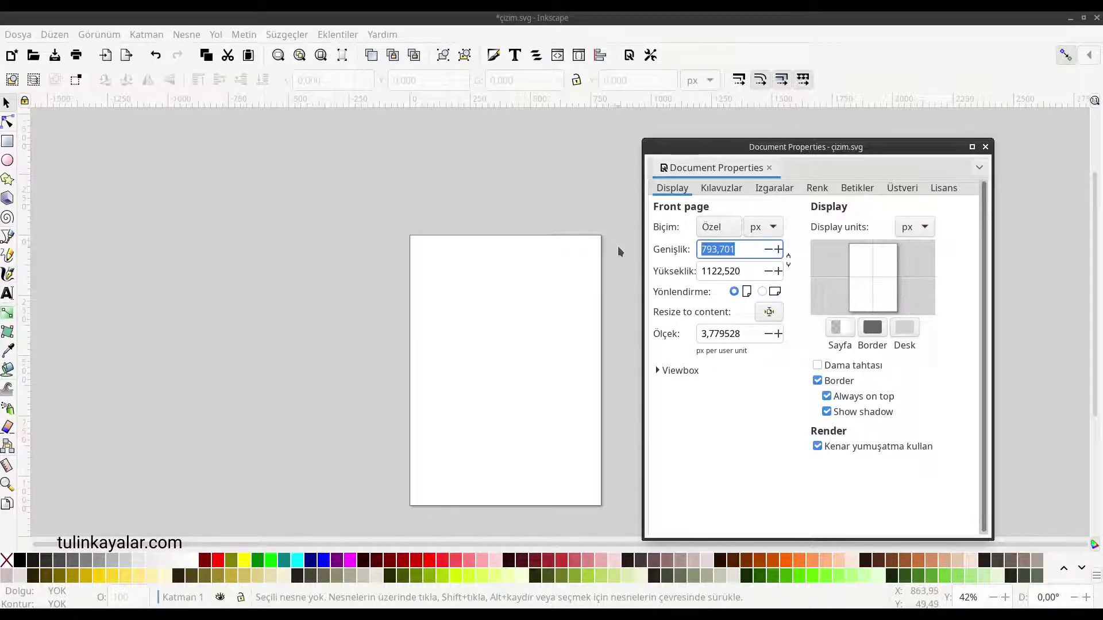
{"action": "type", "text": "1000"}
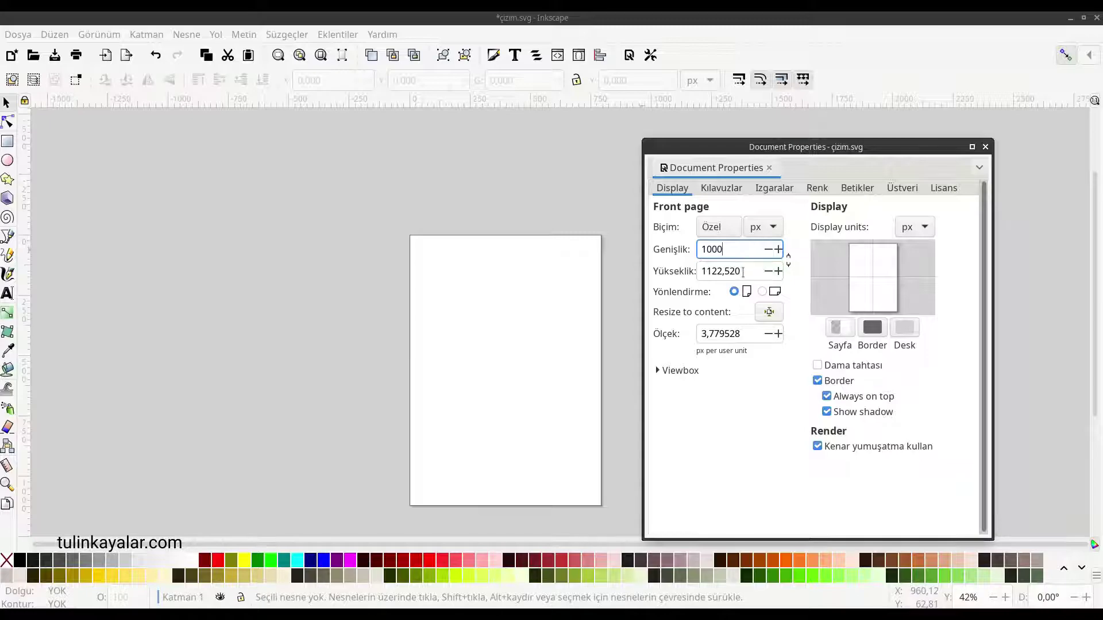
{"action": "key", "text": "Tab"}
{"action": "type", "text": "1"}
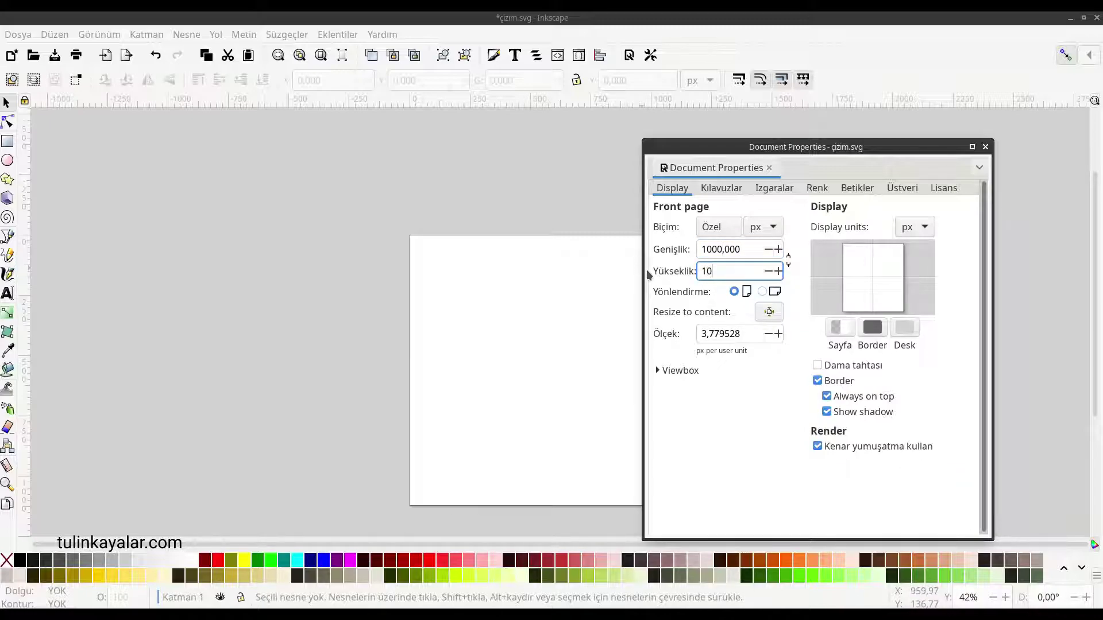
{"action": "key", "text": "Return"}
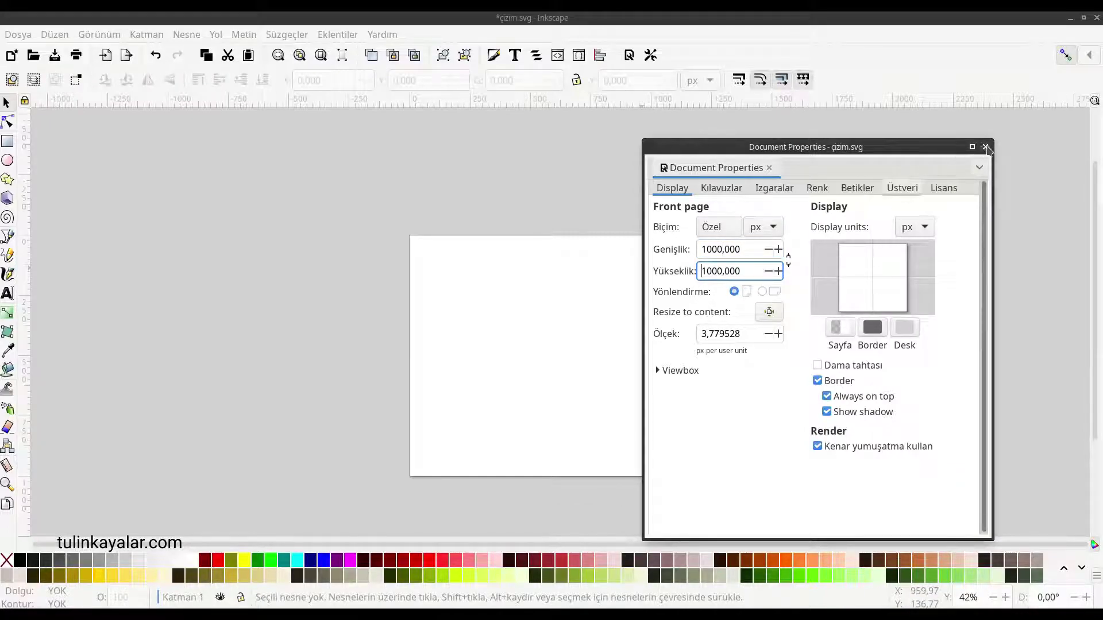
{"action": "left_click", "coordinate": [985, 147]}
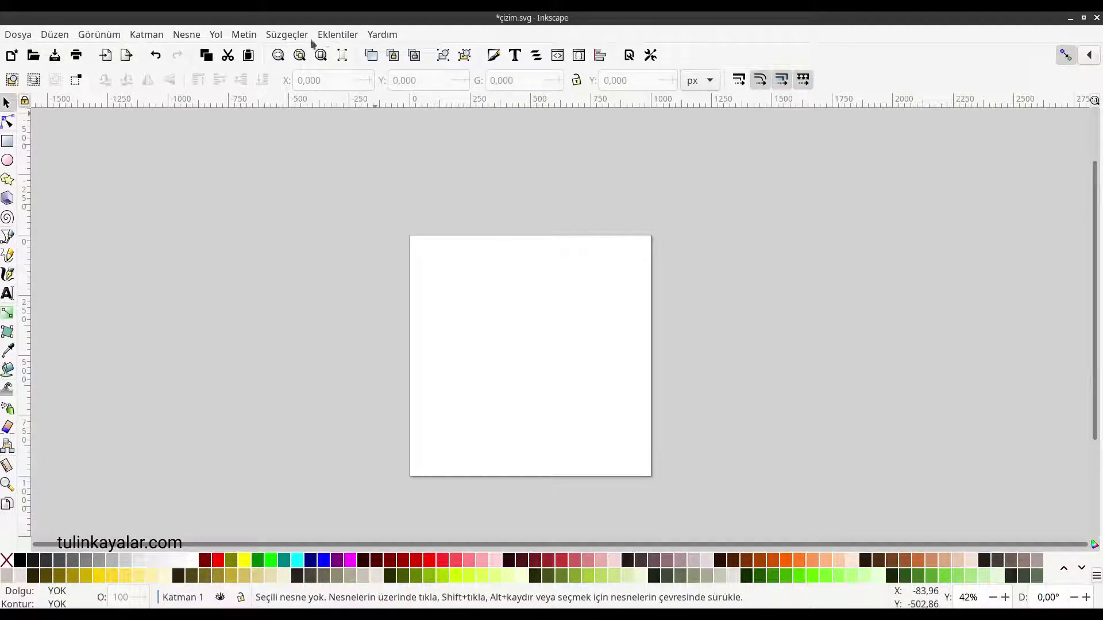
Add a 2 × 2 guide grid with the Render > Guide creator extension.
{"action": "left_click", "coordinate": [94, 36]}
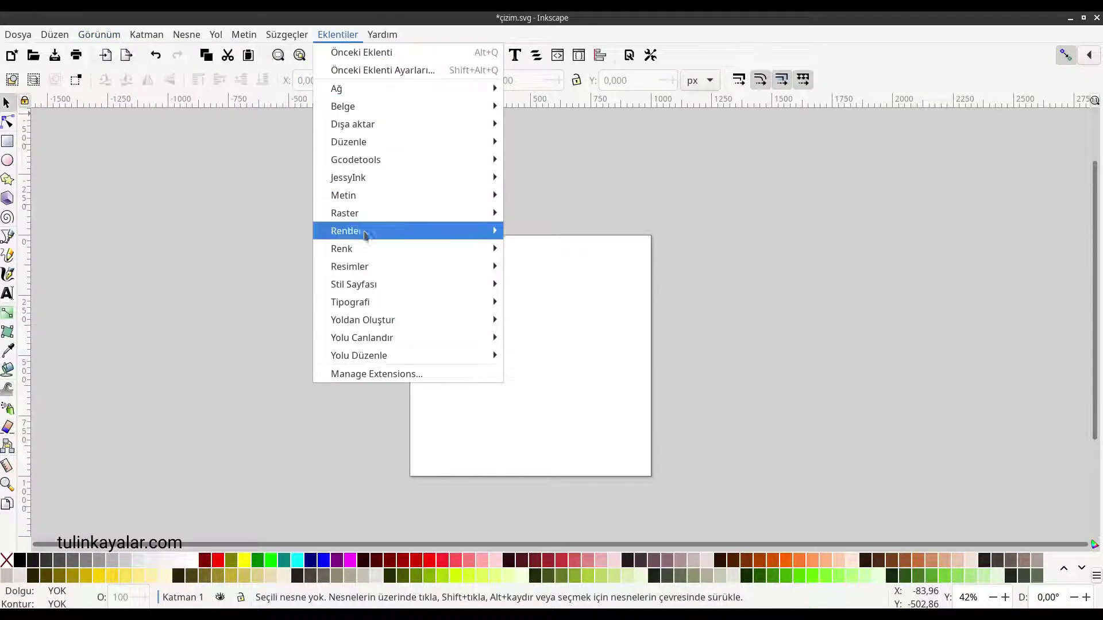
{"action": "mouse_move", "coordinate": [346, 231]}
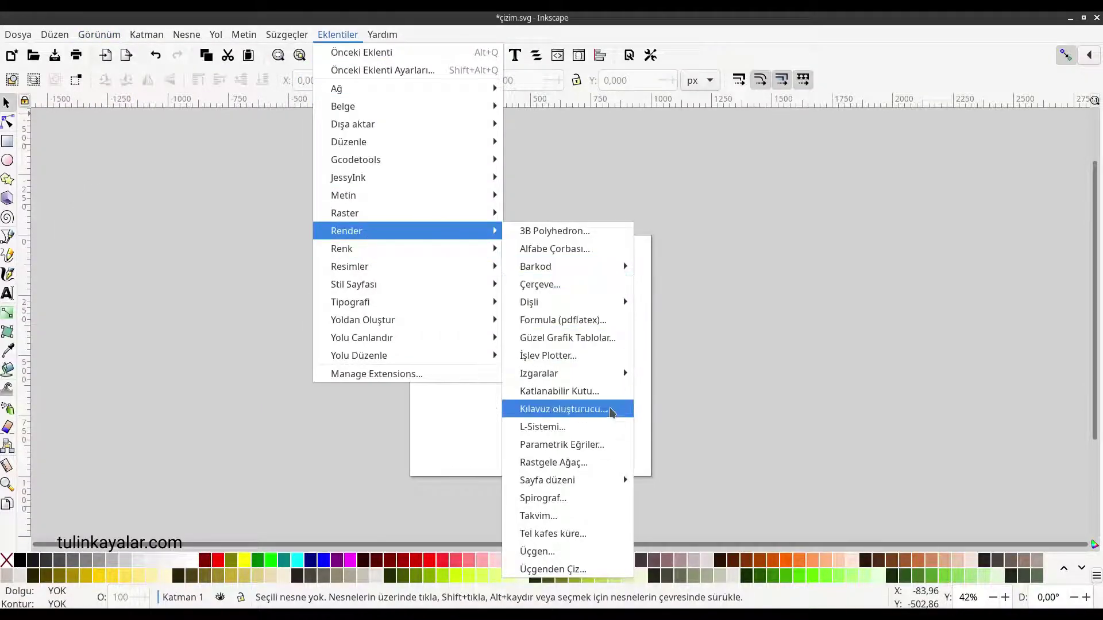
{"action": "left_click", "coordinate": [615, 409]}
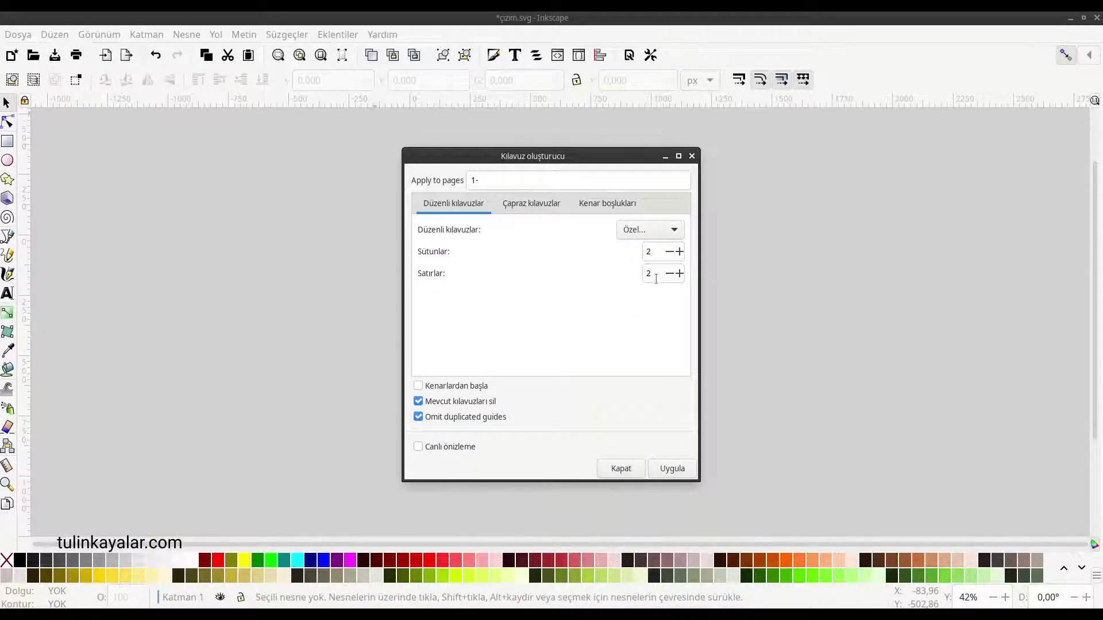
{"action": "left_click_drag", "start_coordinate": [526, 155], "coordinate": [838, 159]}
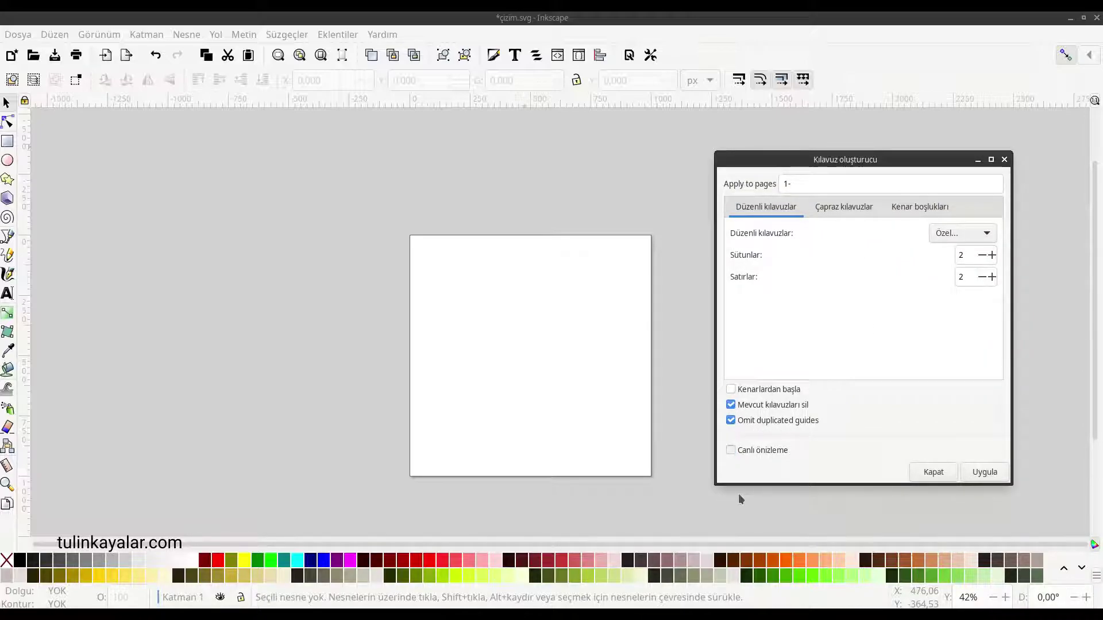
{"action": "left_click", "coordinate": [731, 450]}
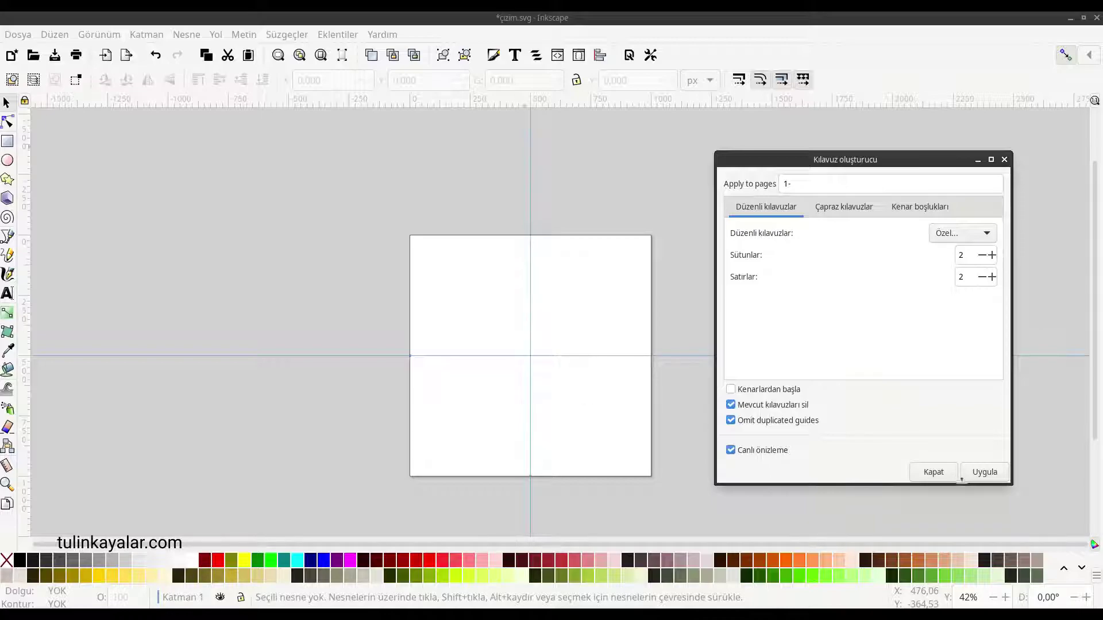
{"action": "left_click", "coordinate": [982, 474]}
{"action": "left_click", "coordinate": [932, 472]}
Zoom in on the page and save the document.
{"action": "scroll", "coordinate": [514, 417], "scroll_direction": "up", "scroll_amount": 1, "text": "ctrl"}
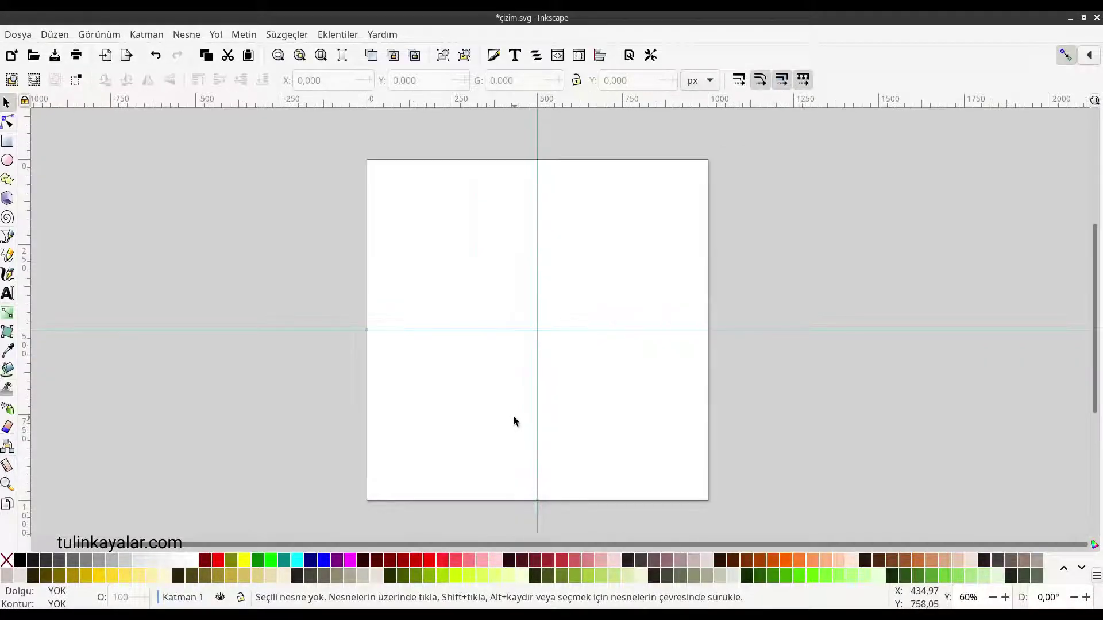
{"action": "scroll", "coordinate": [514, 416], "scroll_direction": "up", "scroll_amount": 1, "text": "ctrl"}
{"action": "scroll", "coordinate": [540, 409], "scroll_direction": "up", "scroll_amount": 1}
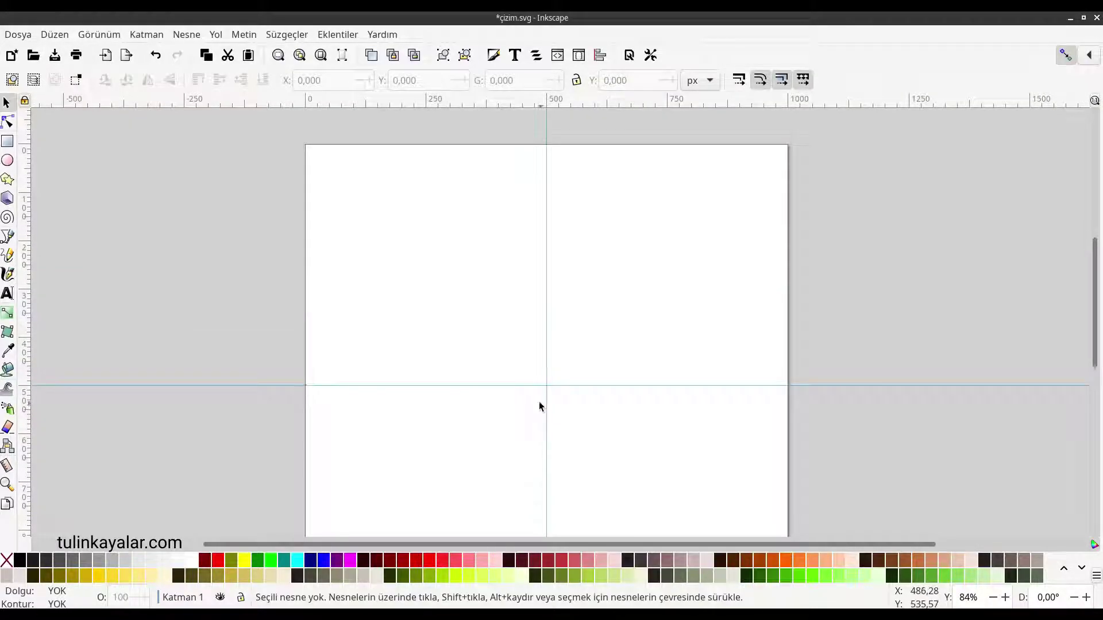
{"action": "scroll", "coordinate": [538, 401], "scroll_direction": "down", "scroll_amount": 1}
{"action": "key", "text": "ctrl+s"}
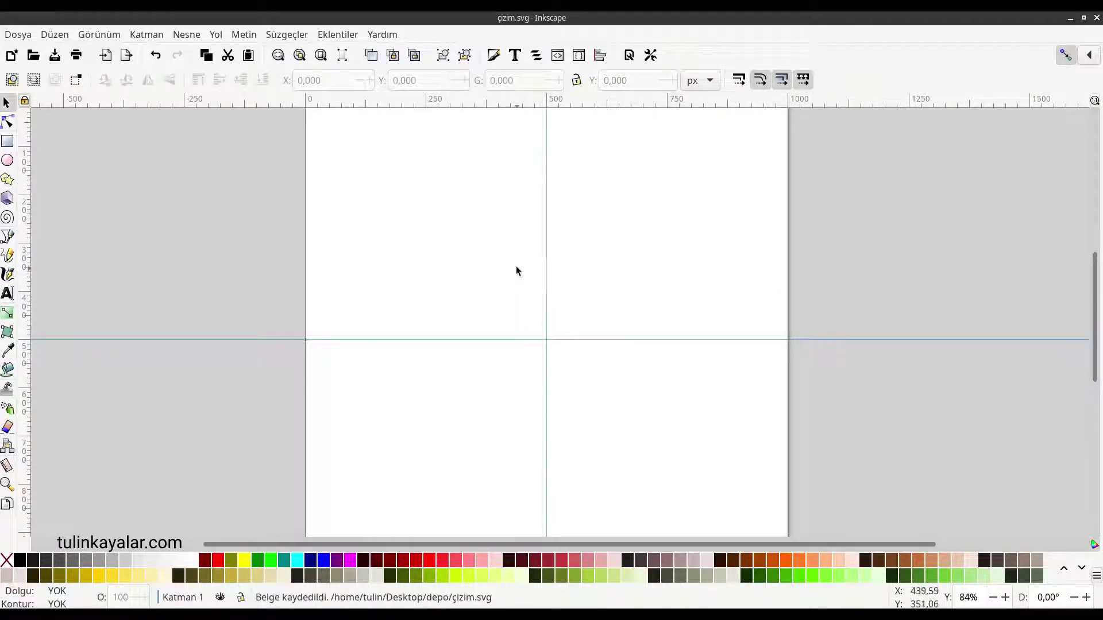
Draw a circle about 160 px across in the upper-left quadrant, then deselect it.
{"action": "left_click", "coordinate": [8, 162]}
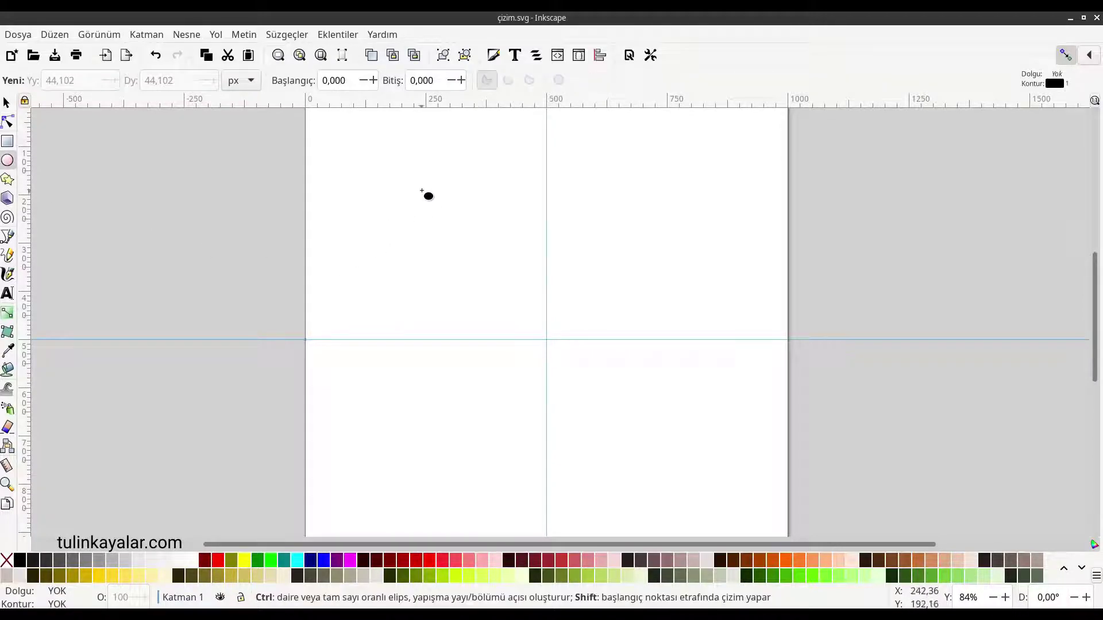
{"action": "left_click_drag", "start_coordinate": [422, 191], "coordinate": [474, 237]}
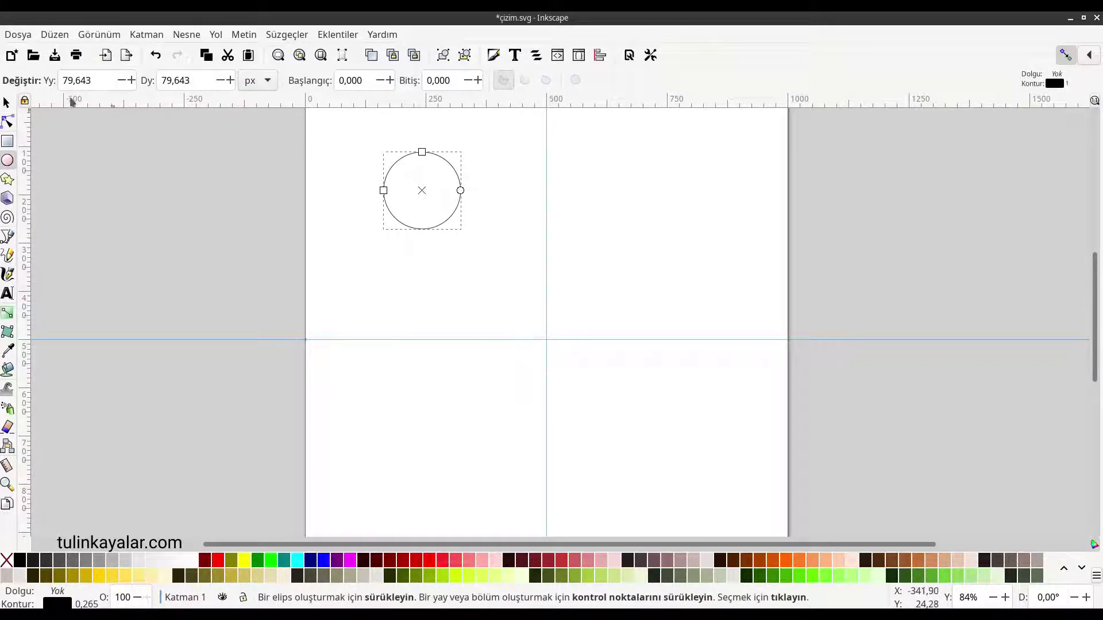
{"action": "key", "text": "s"}
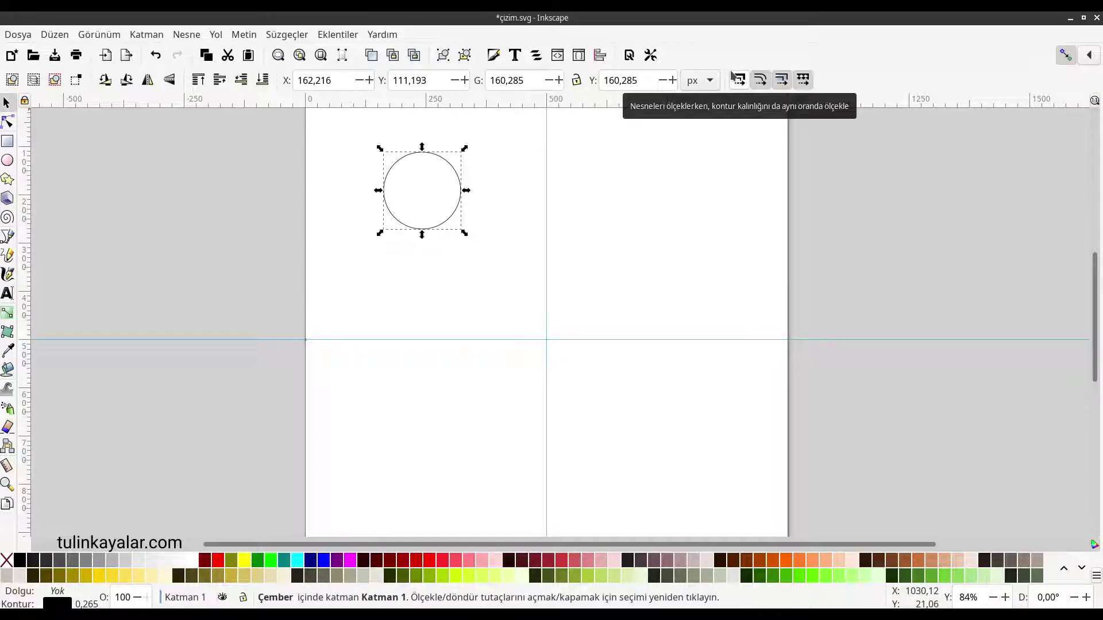
{"action": "left_click", "coordinate": [492, 248]}
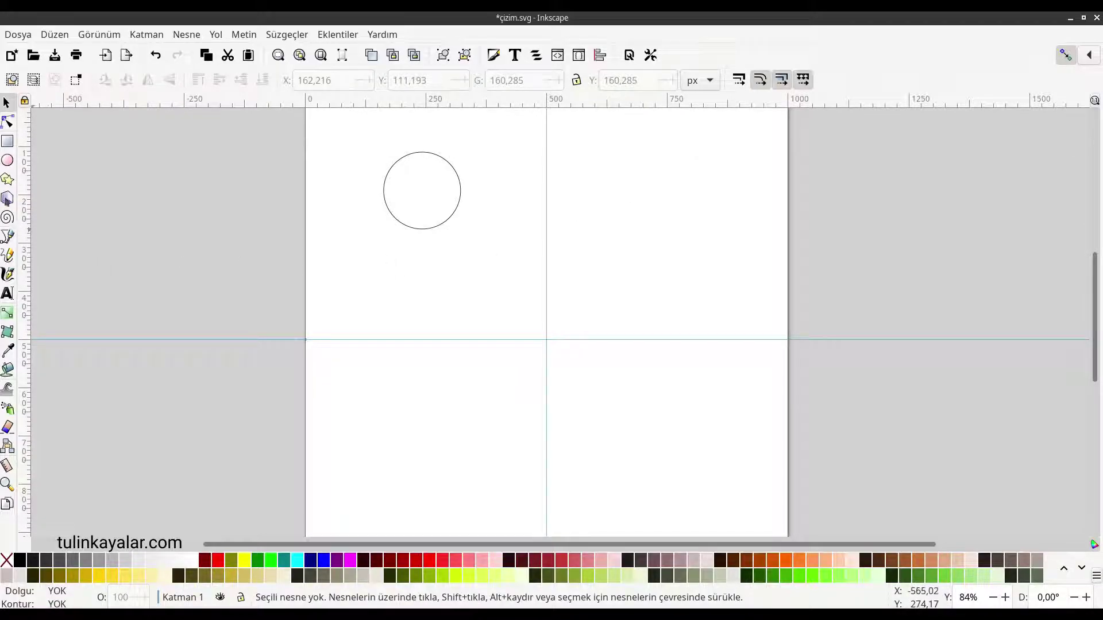
Draw a diagonal test line below the circle with the Bezier tool.
{"action": "left_click", "coordinate": [8, 237]}
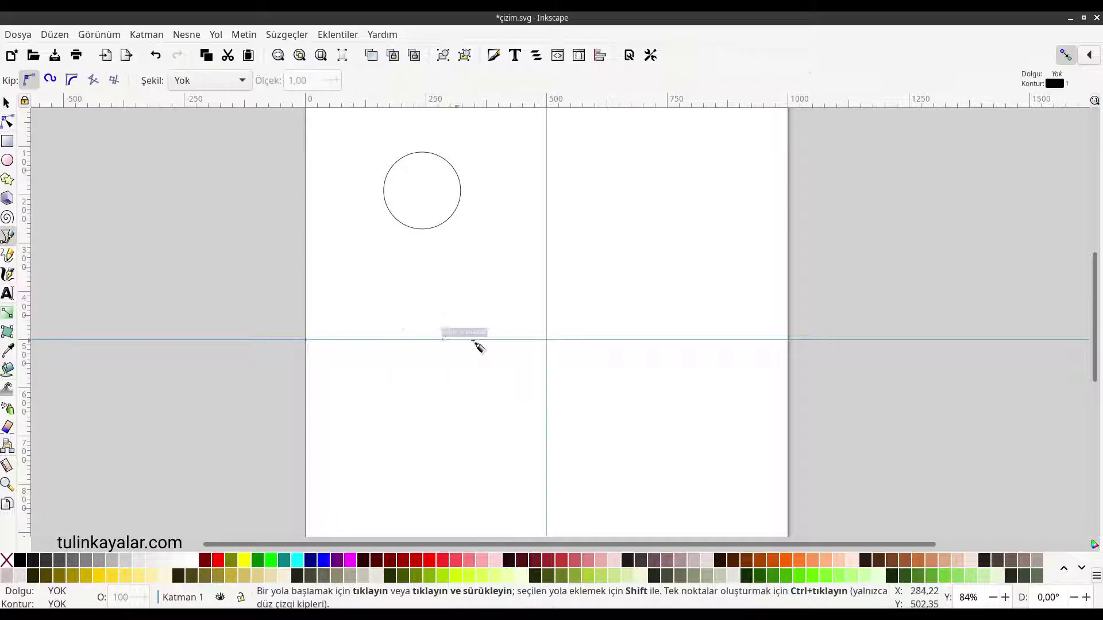
{"action": "left_click", "coordinate": [396, 312]}
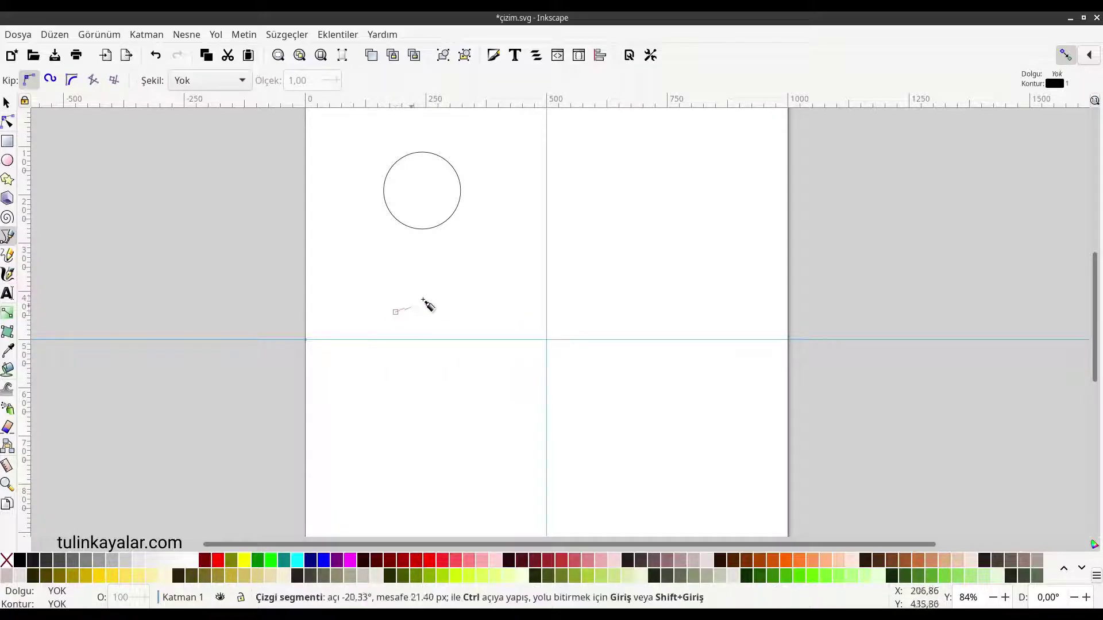
{"action": "double_click", "coordinate": [470, 265]}
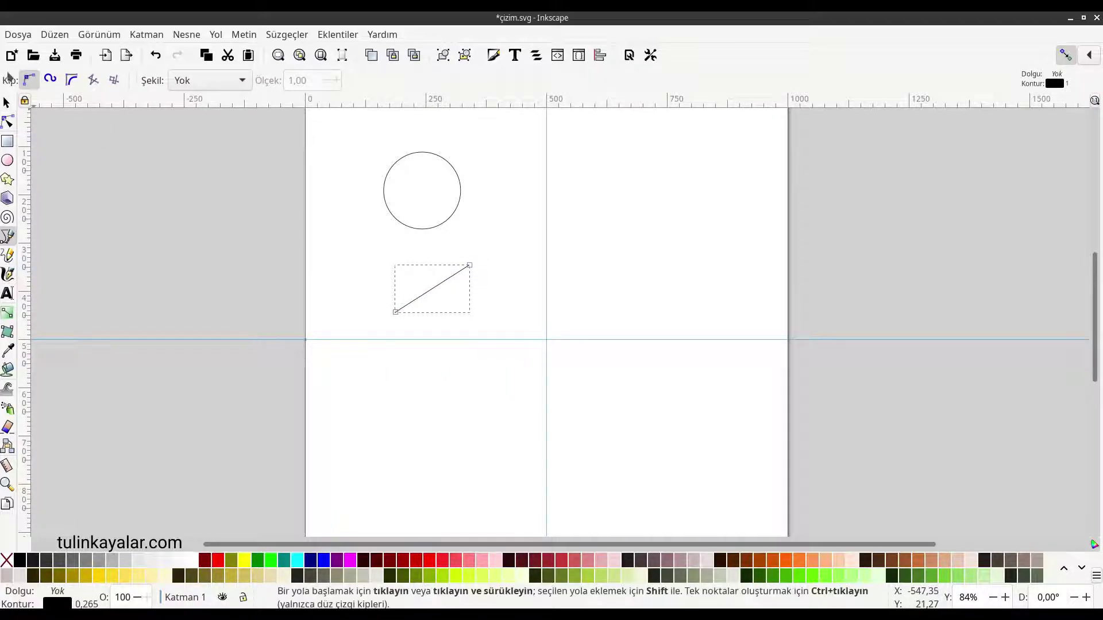
{"action": "key", "text": "s"}
Give the test line round joins and round caps in the stroke style settings.
{"action": "left_click", "coordinate": [494, 64]}
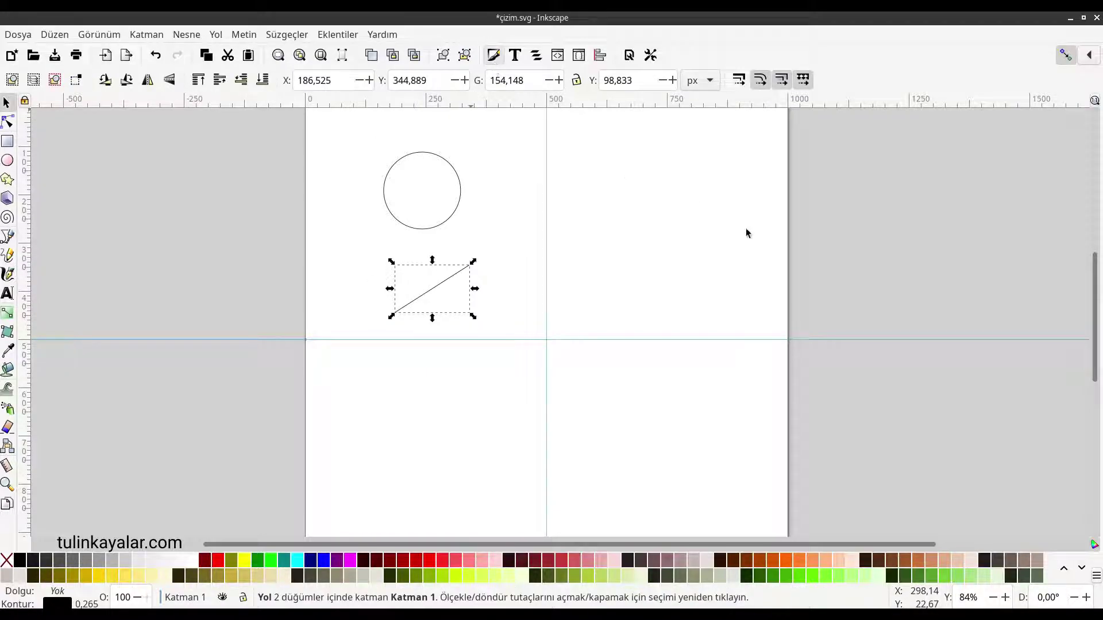
{"action": "left_click", "coordinate": [1051, 127]}
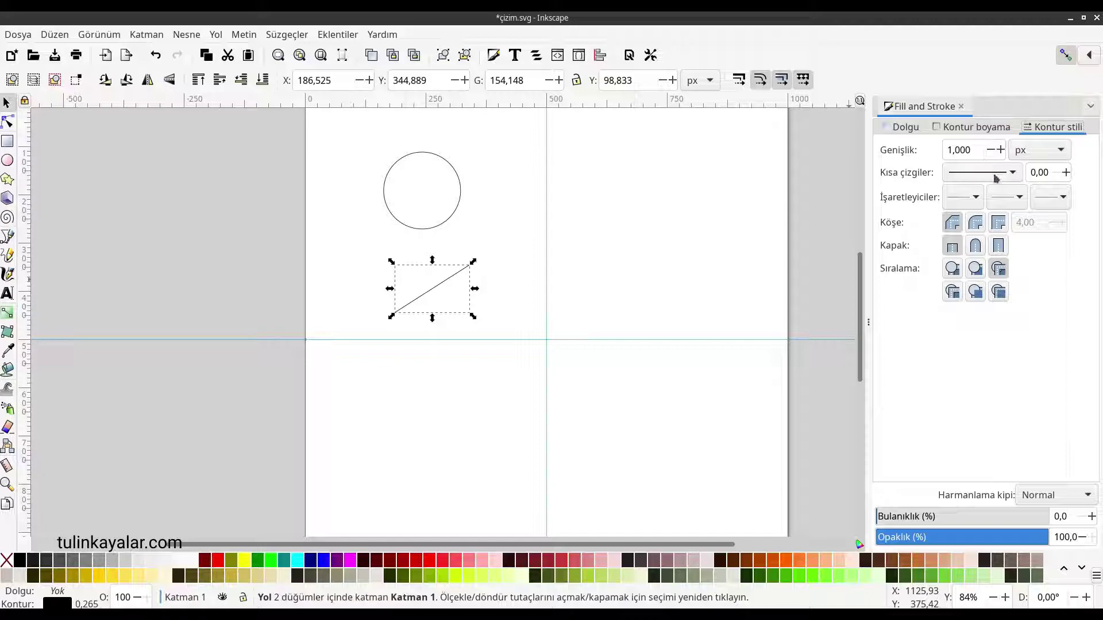
{"action": "left_click", "coordinate": [972, 224]}
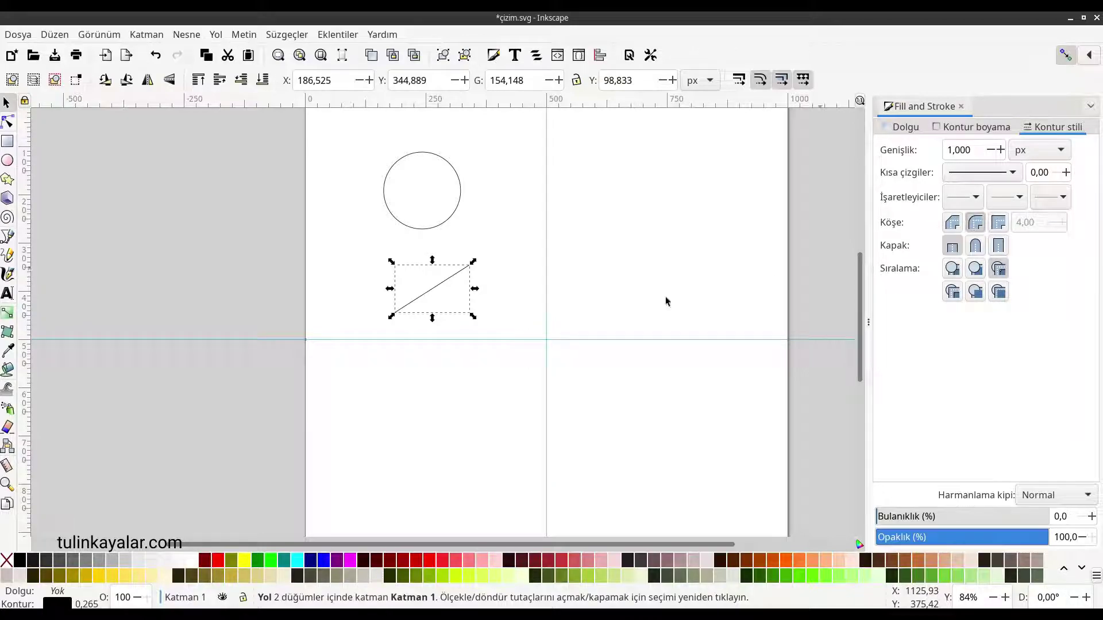
{"action": "left_click", "coordinate": [980, 247]}
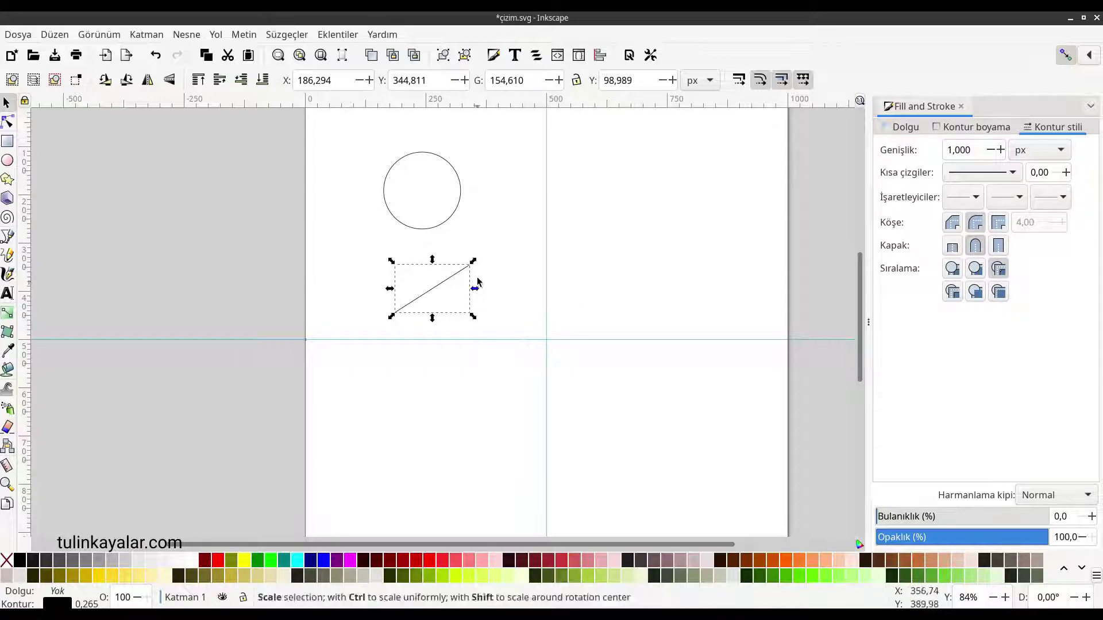
{"action": "scroll", "coordinate": [471, 278], "scroll_direction": "up", "scroll_amount": 4}
{"action": "scroll", "coordinate": [437, 266], "scroll_direction": "up", "scroll_amount": 3}
{"action": "left_click", "coordinate": [543, 214]}
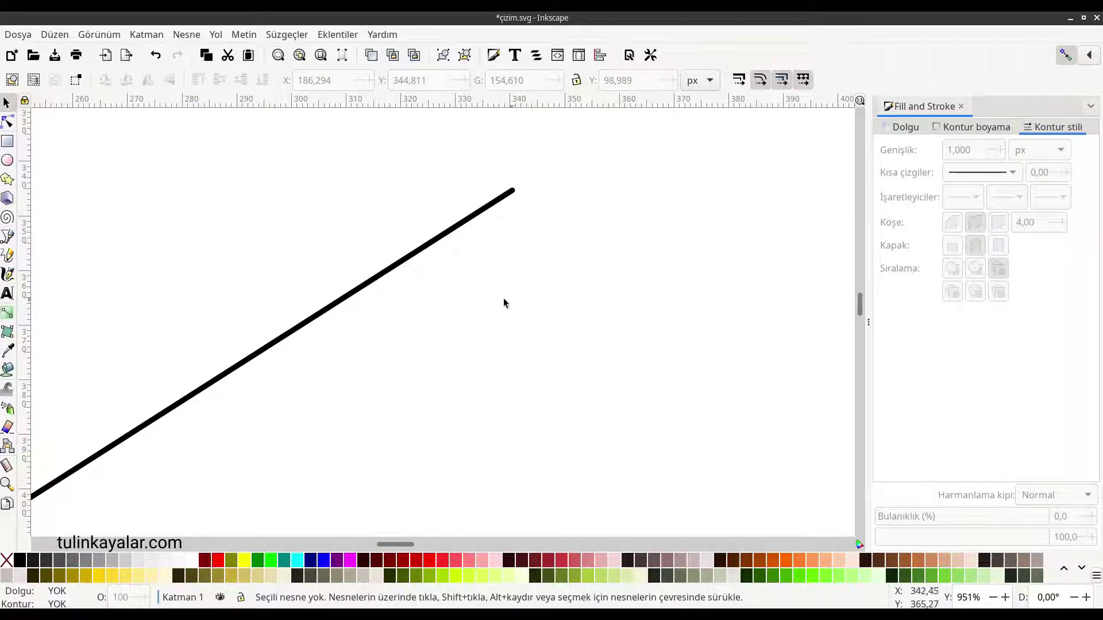
Delete the test line, leaving the guided square page empty.
{"action": "scroll", "coordinate": [505, 303], "scroll_direction": "down", "scroll_amount": 4}
{"action": "scroll", "coordinate": [505, 302], "scroll_direction": "down", "scroll_amount": 1}
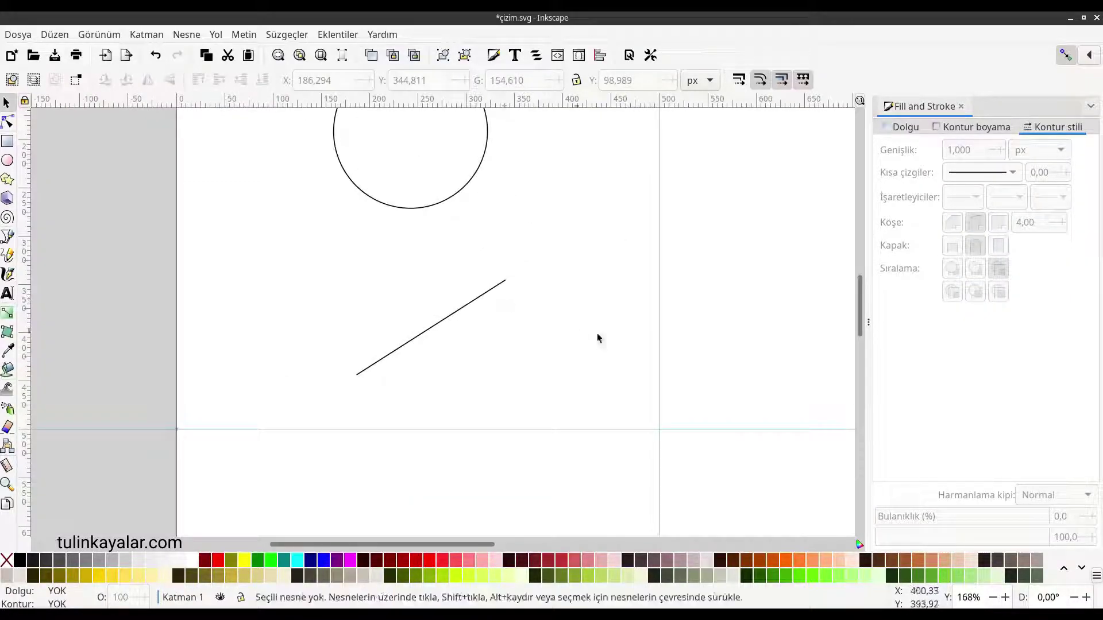
{"action": "left_click", "coordinate": [436, 323]}
{"action": "key", "text": "Delete"}
{"action": "scroll", "coordinate": [554, 308], "scroll_direction": "down", "scroll_amount": 1}
{"action": "scroll", "coordinate": [566, 370], "scroll_direction": "down", "scroll_amount": 1}
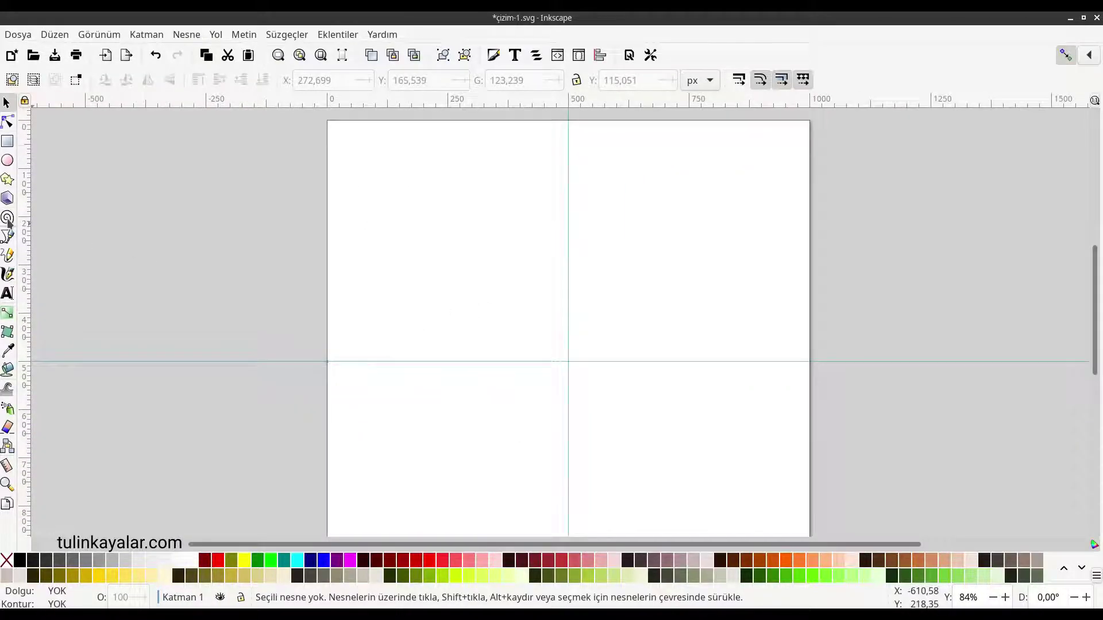
{"action": "left_click", "coordinate": [8, 237]}
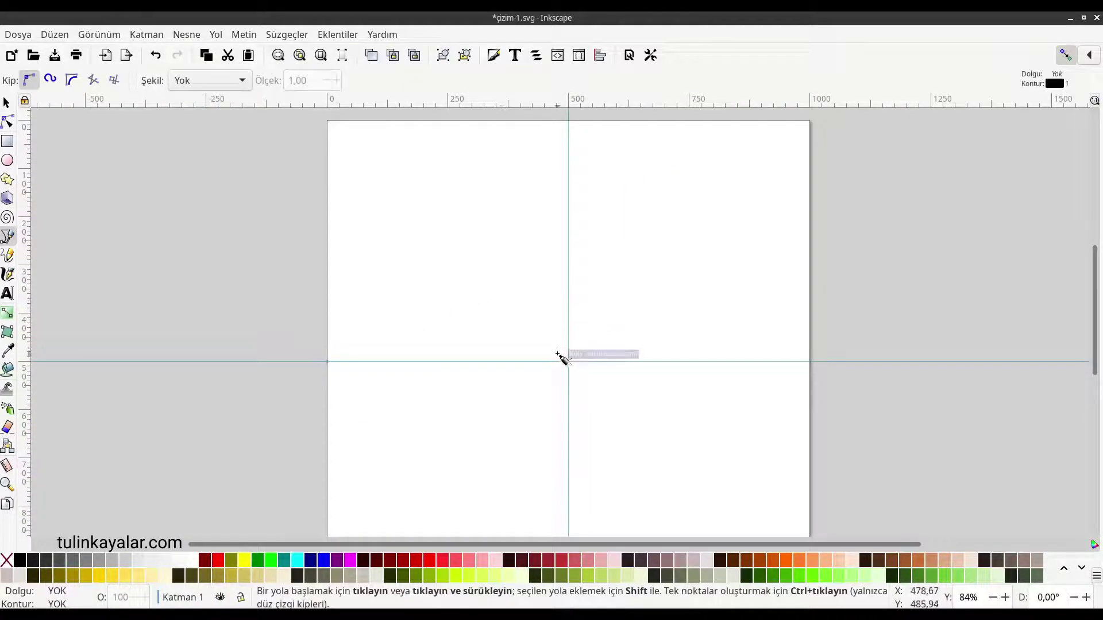
Draw four short straight lines fanning left, each ending on the vertical centre guide.
{"action": "scroll", "coordinate": [558, 332], "scroll_direction": "up", "scroll_amount": 2}
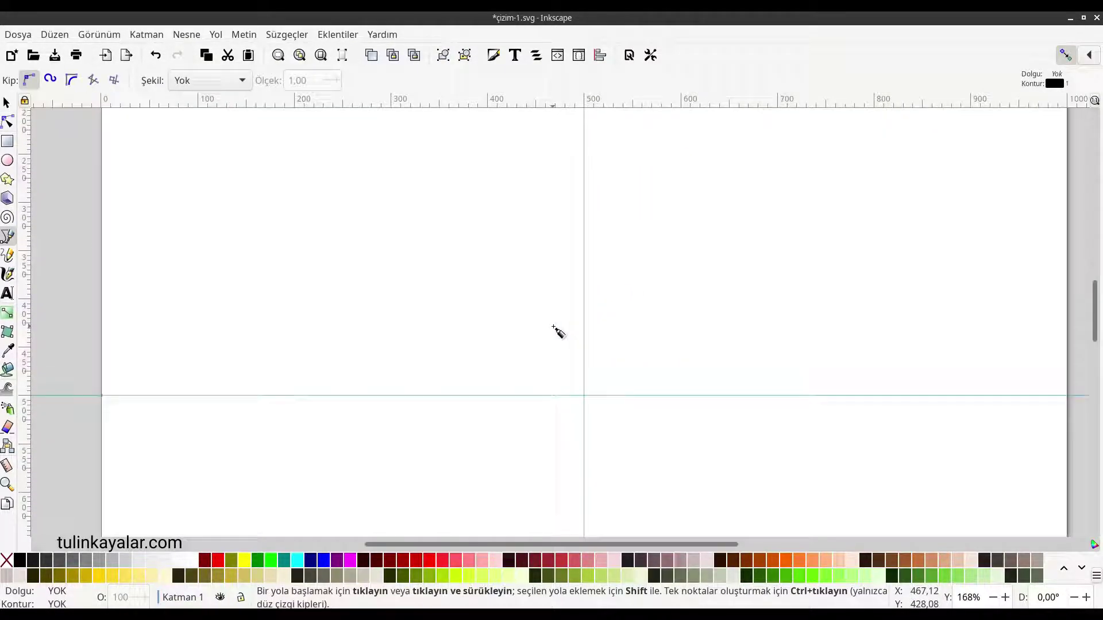
{"action": "left_click", "coordinate": [556, 277]}
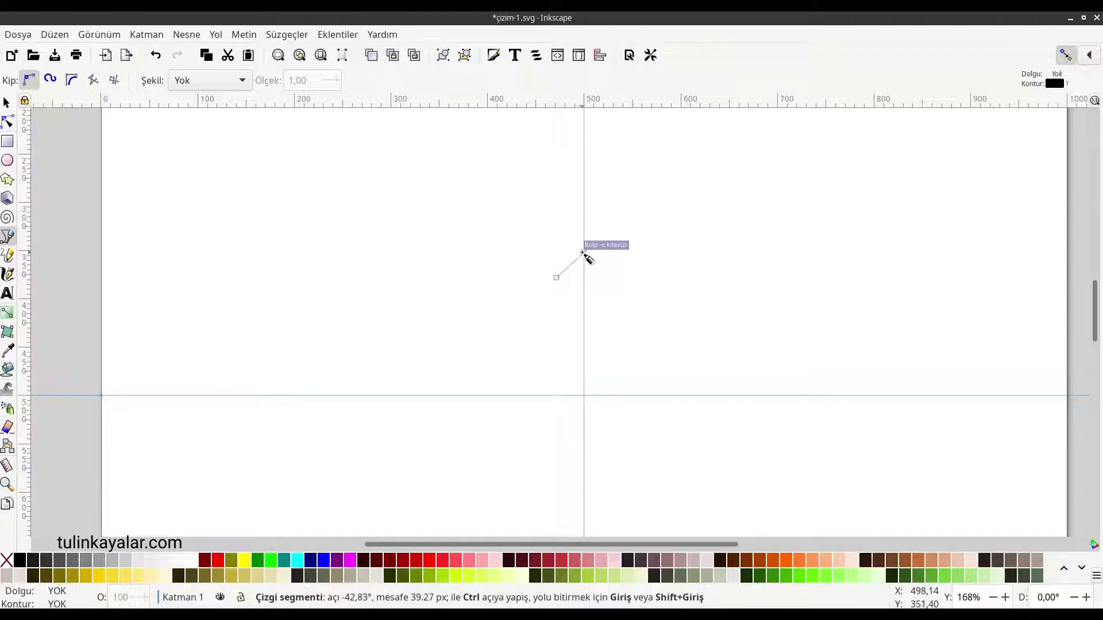
{"action": "double_click", "coordinate": [582, 254]}
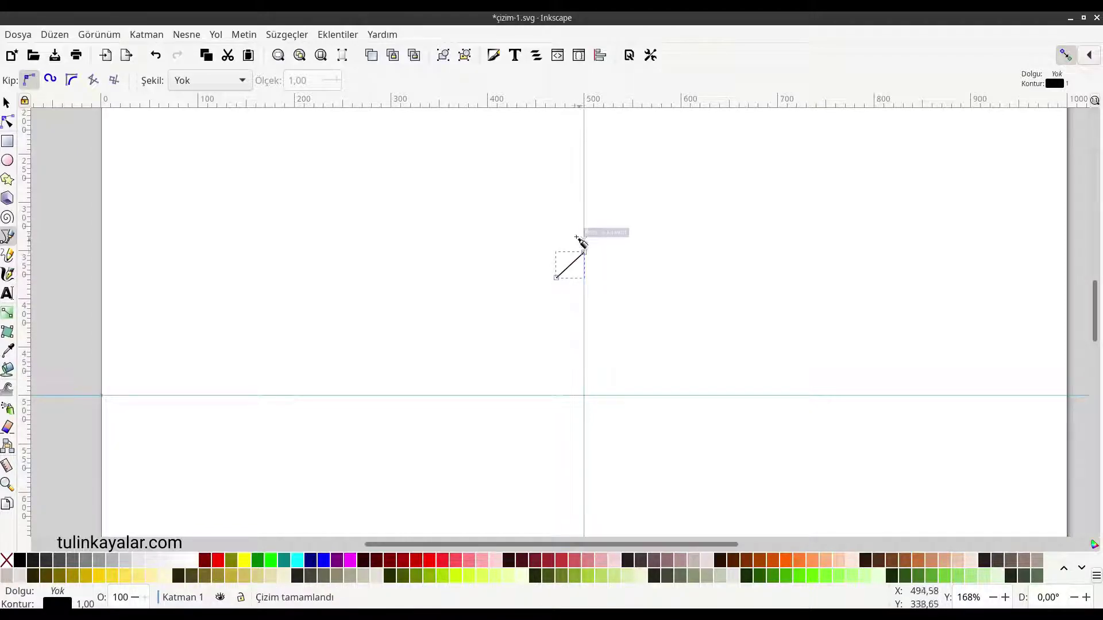
{"action": "left_click", "coordinate": [516, 234]}
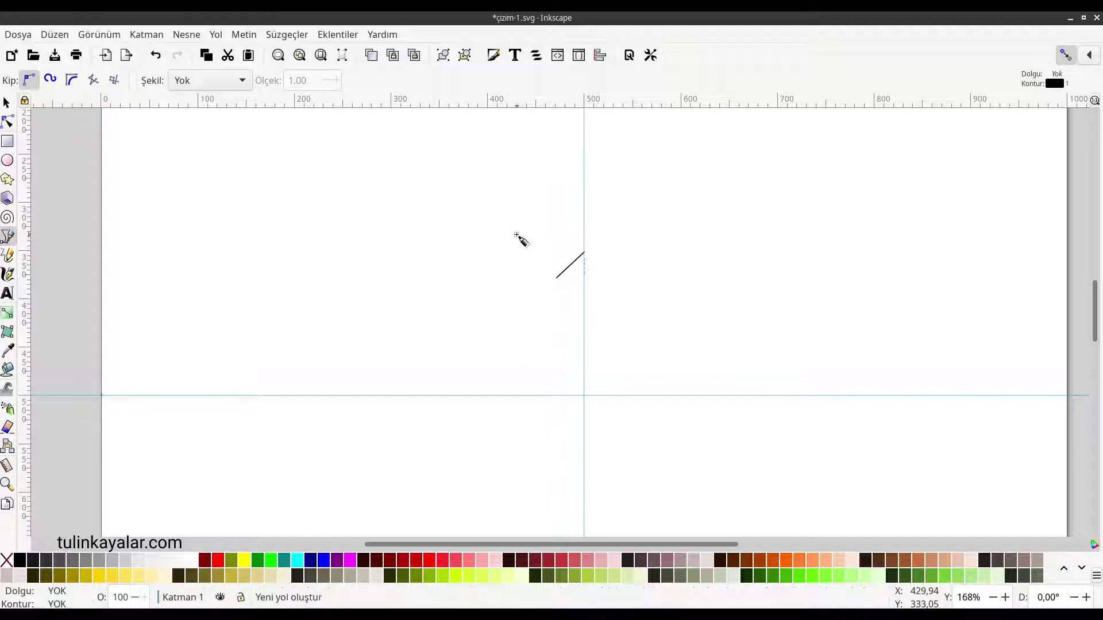
{"action": "double_click", "coordinate": [583, 223]}
{"action": "left_click", "coordinate": [530, 190]}
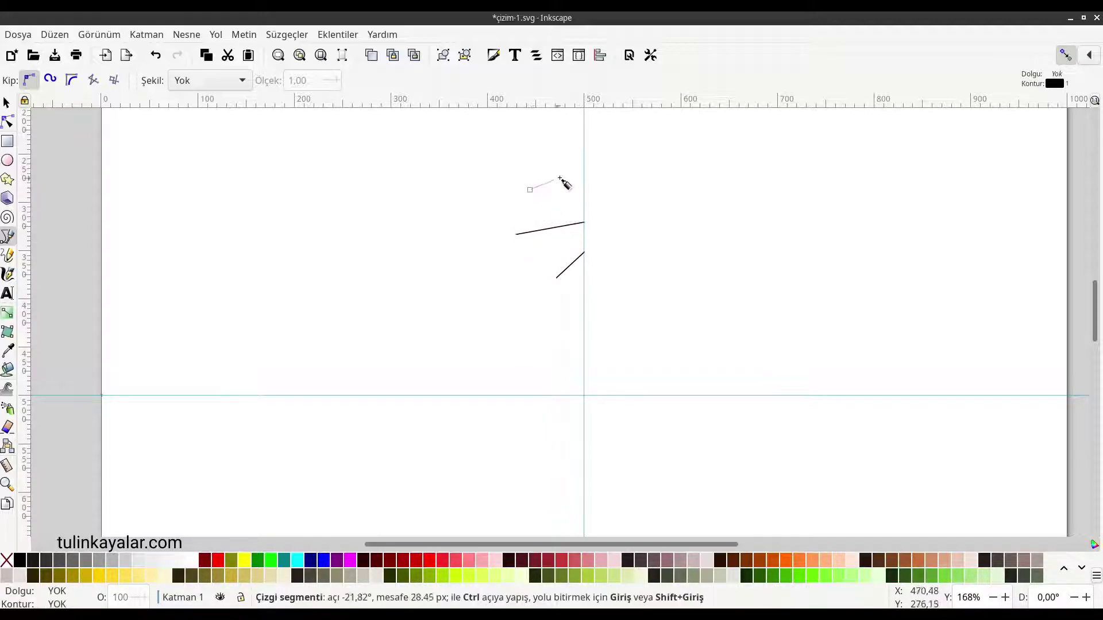
{"action": "double_click", "coordinate": [582, 170]}
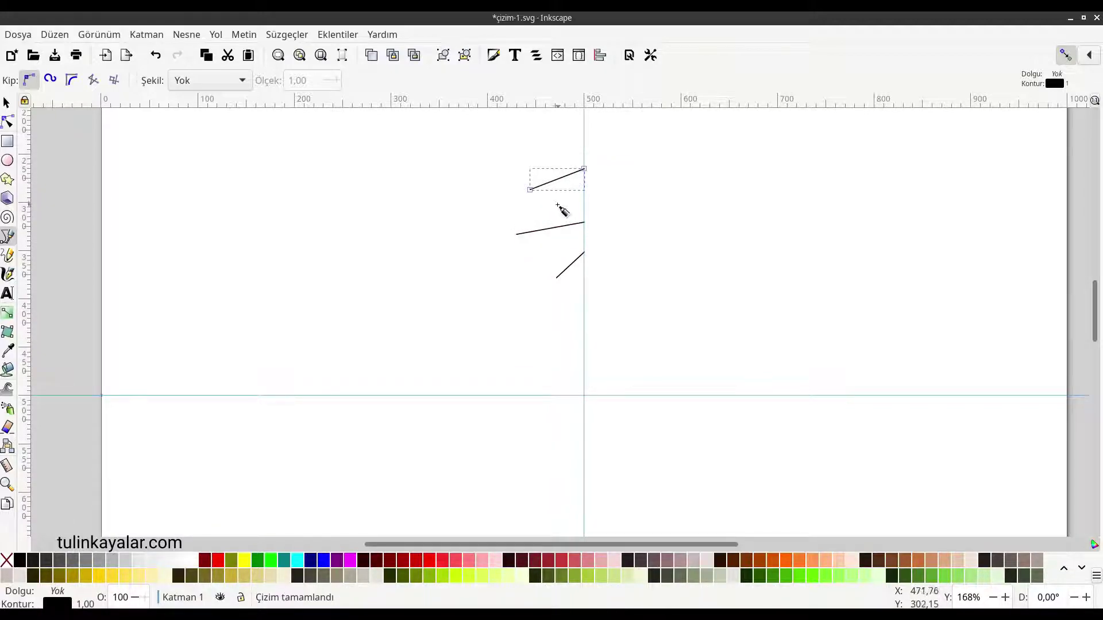
{"action": "scroll", "coordinate": [557, 205], "scroll_direction": "up", "scroll_amount": 4}
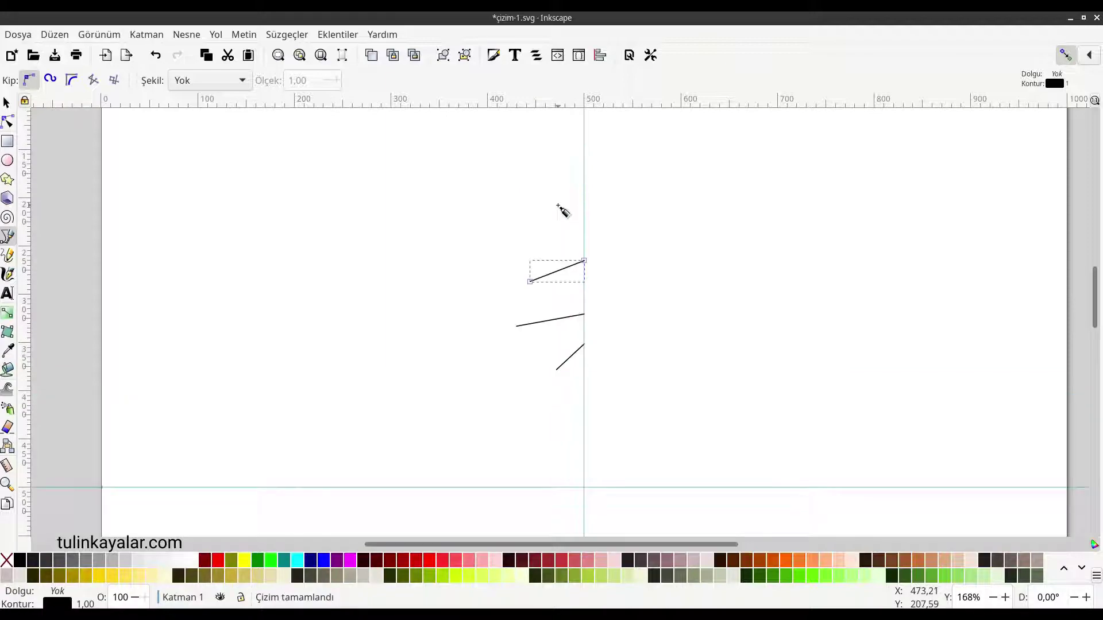
{"action": "left_click", "coordinate": [537, 233]}
{"action": "double_click", "coordinate": [583, 196]}
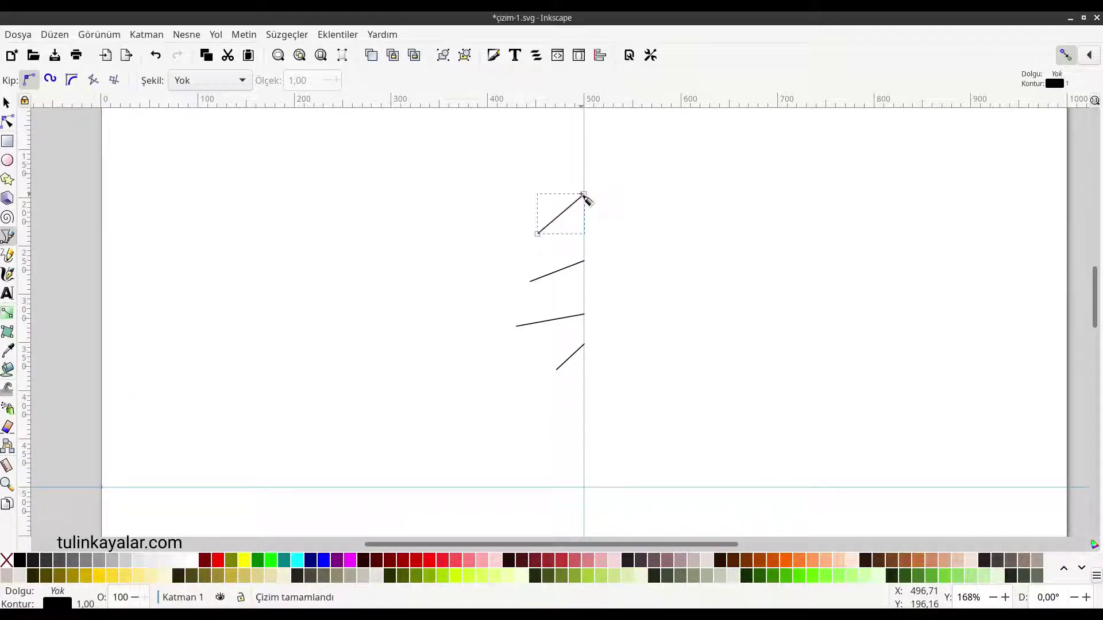
{"action": "scroll", "coordinate": [574, 204], "scroll_direction": "down", "scroll_amount": 1, "text": "ctrl"}
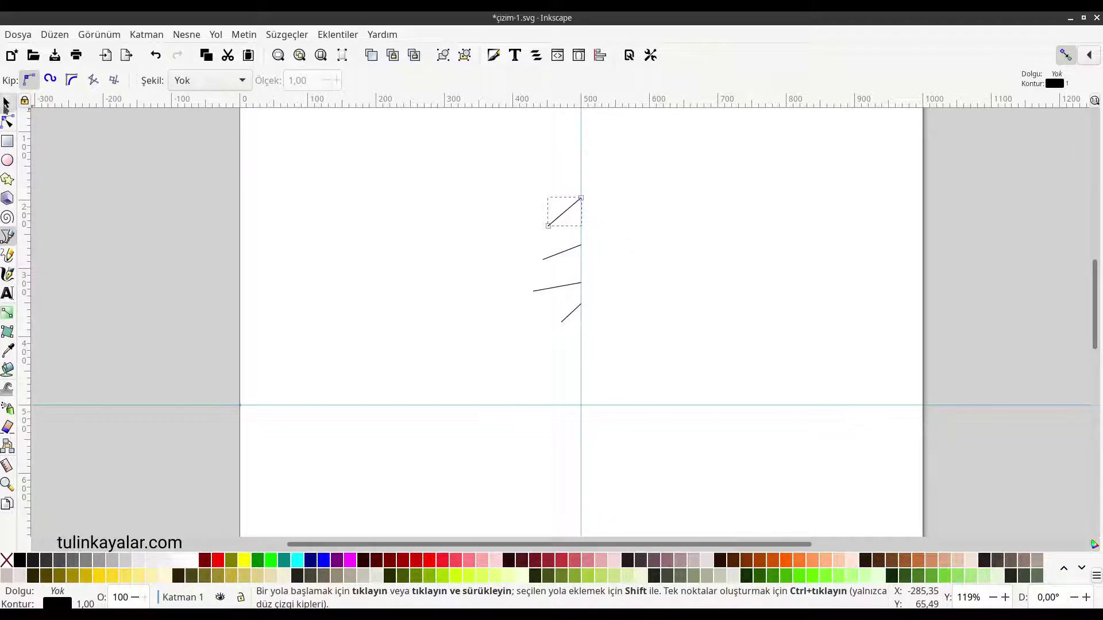
{"action": "left_click", "coordinate": [6, 102]}
Select all four lines, group them with Ctrl+G, and bring up Path Effects.
{"action": "left_click", "coordinate": [544, 169]}
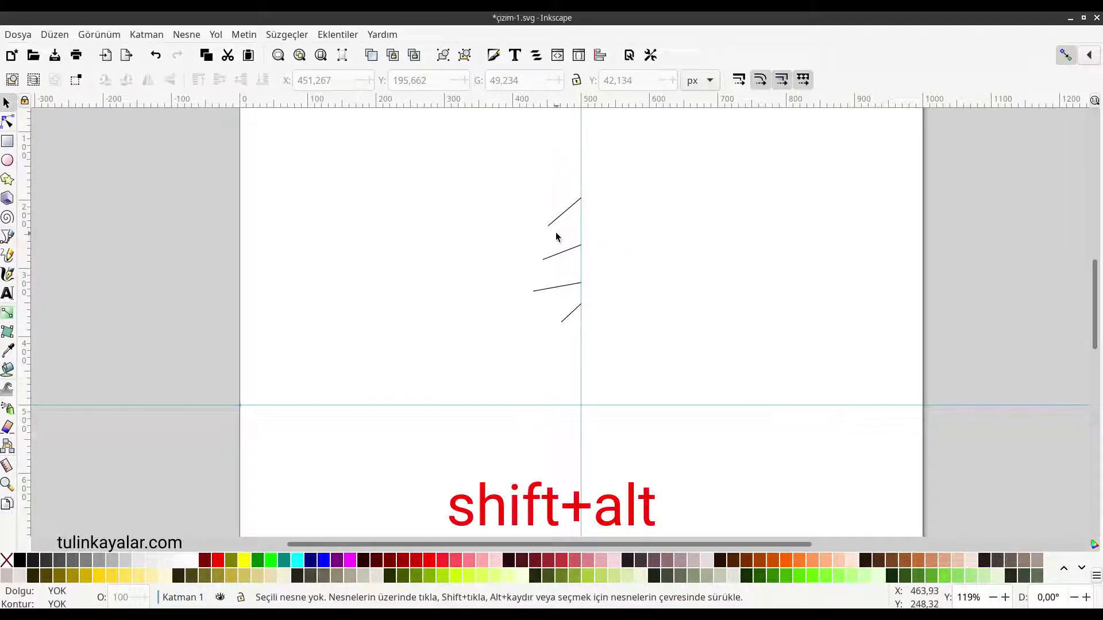
{"action": "left_click_drag", "start_coordinate": [554, 186], "coordinate": [572, 313]}
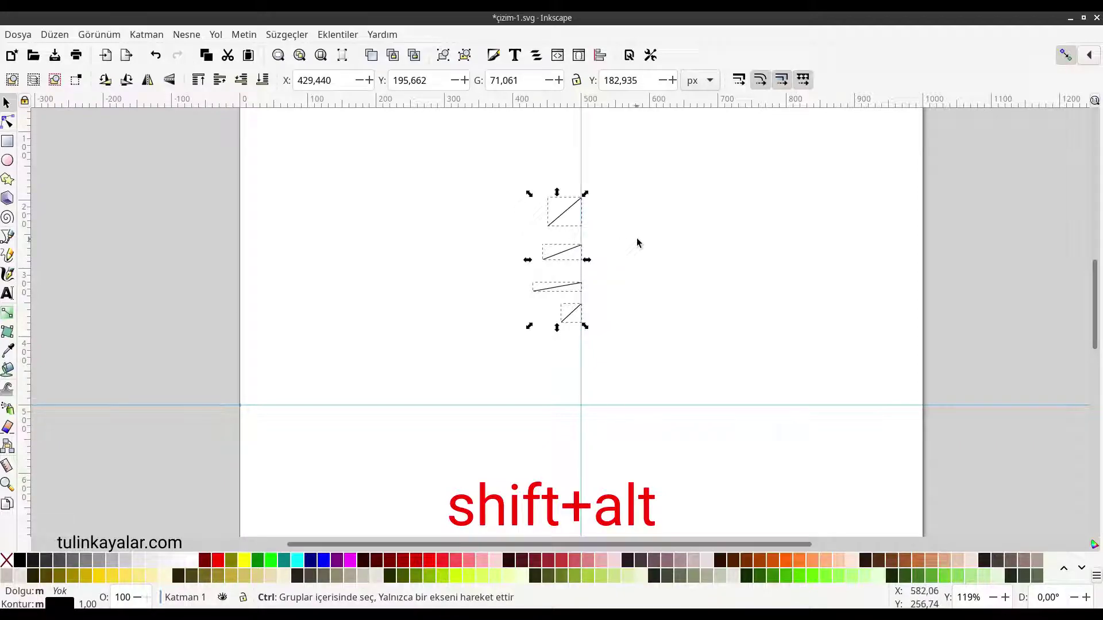
{"action": "key", "text": "ctrl+g"}
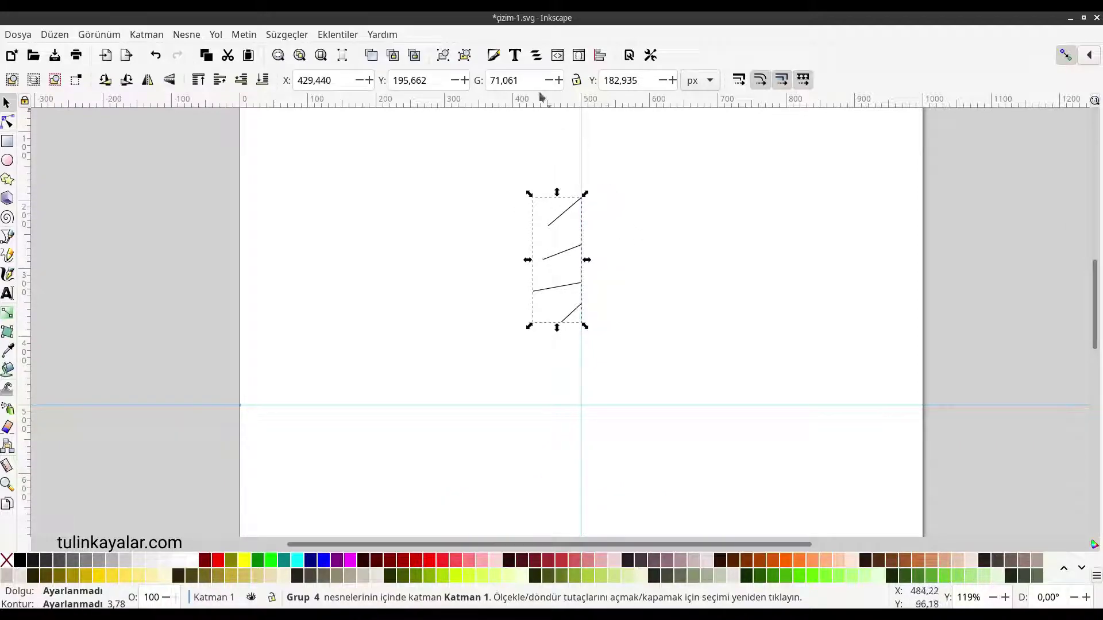
{"action": "left_click", "coordinate": [216, 36]}
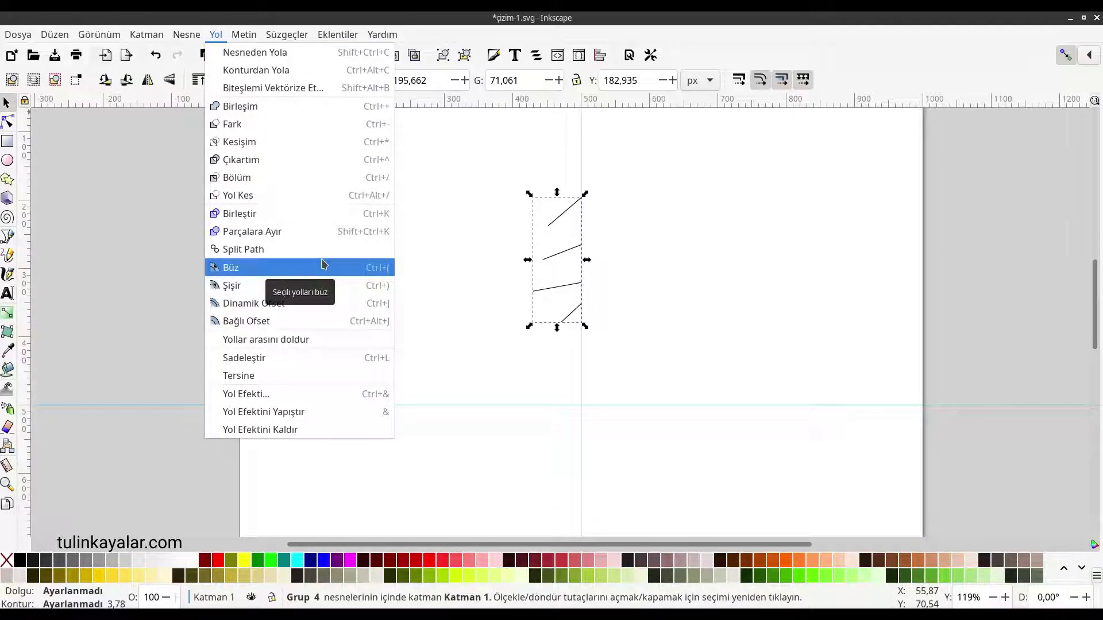
{"action": "left_click", "coordinate": [276, 394]}
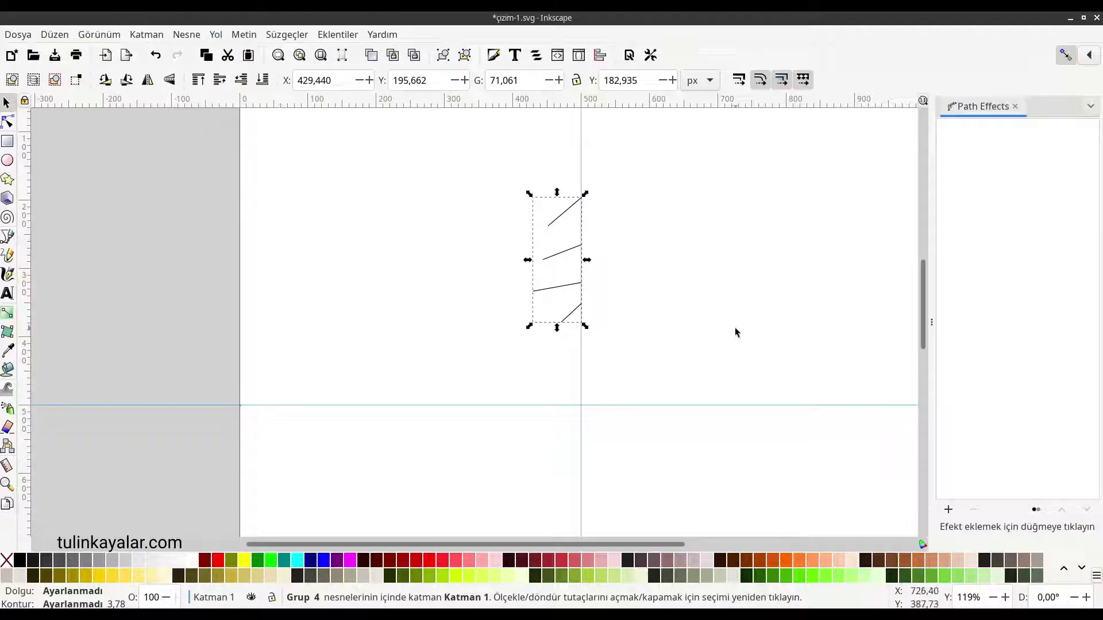
Stack Mirror symmetry and Rotate copies effects on the group, with 12 copies.
{"action": "left_click", "coordinate": [948, 510]}
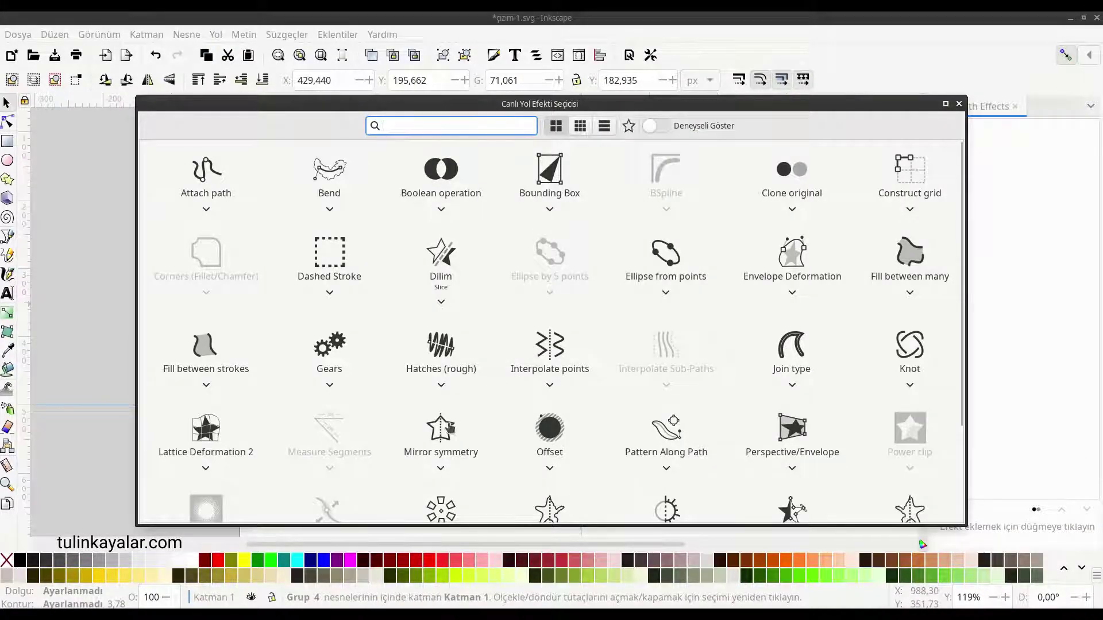
{"action": "left_click", "coordinate": [446, 430]}
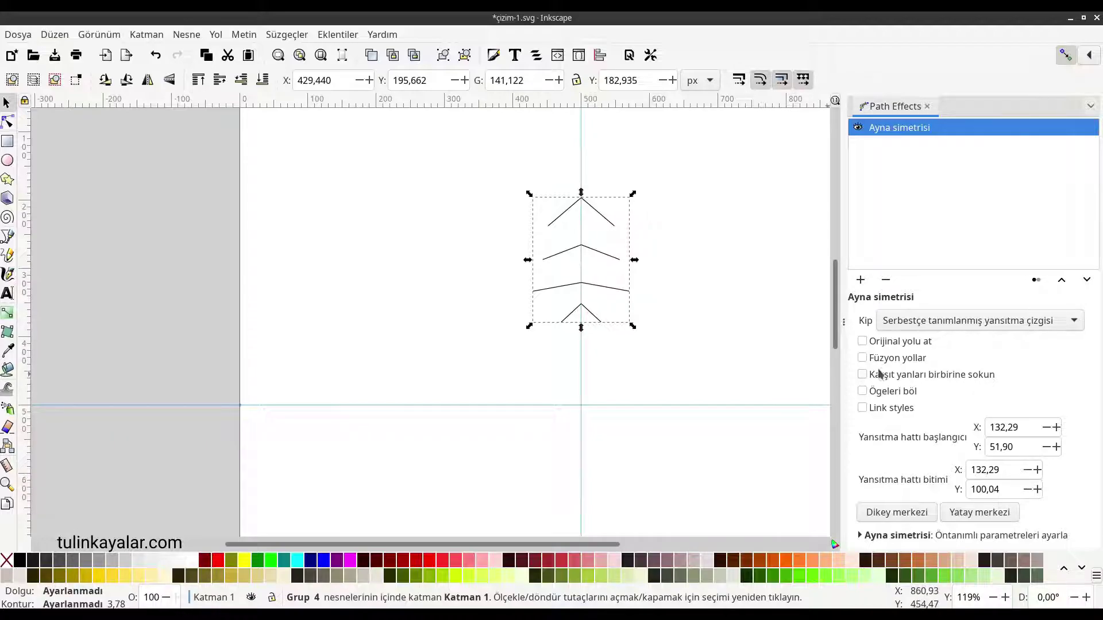
{"action": "left_click", "coordinate": [859, 280]}
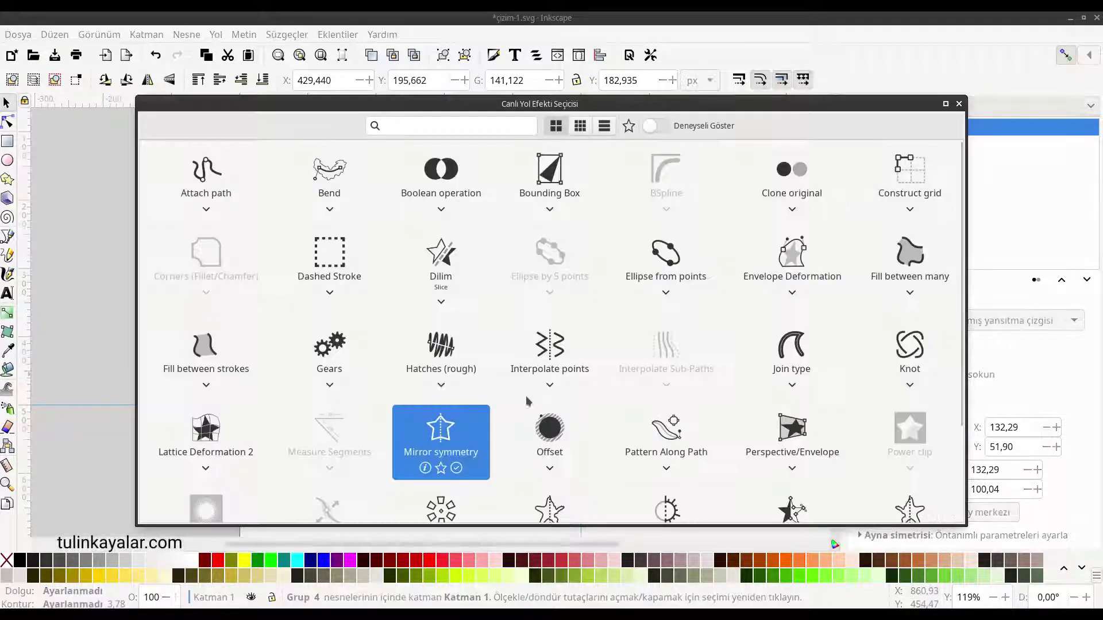
{"action": "scroll", "coordinate": [517, 402], "scroll_direction": "down", "scroll_amount": 2}
{"action": "left_click", "coordinate": [451, 441]}
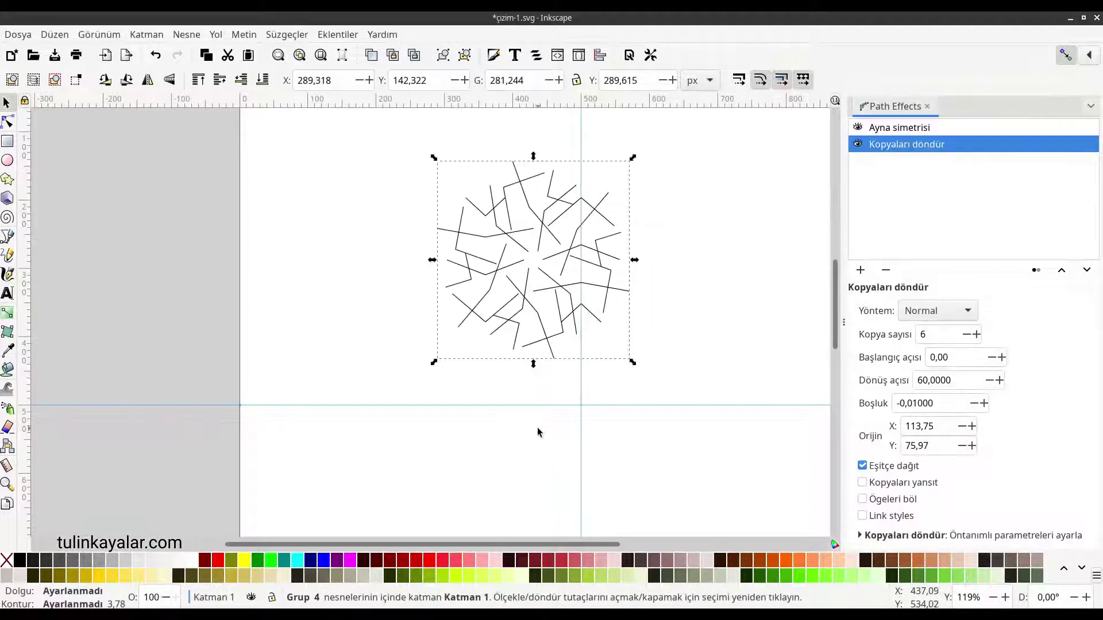
{"action": "double_click", "coordinate": [951, 333]}
{"action": "type", "text": "12"}
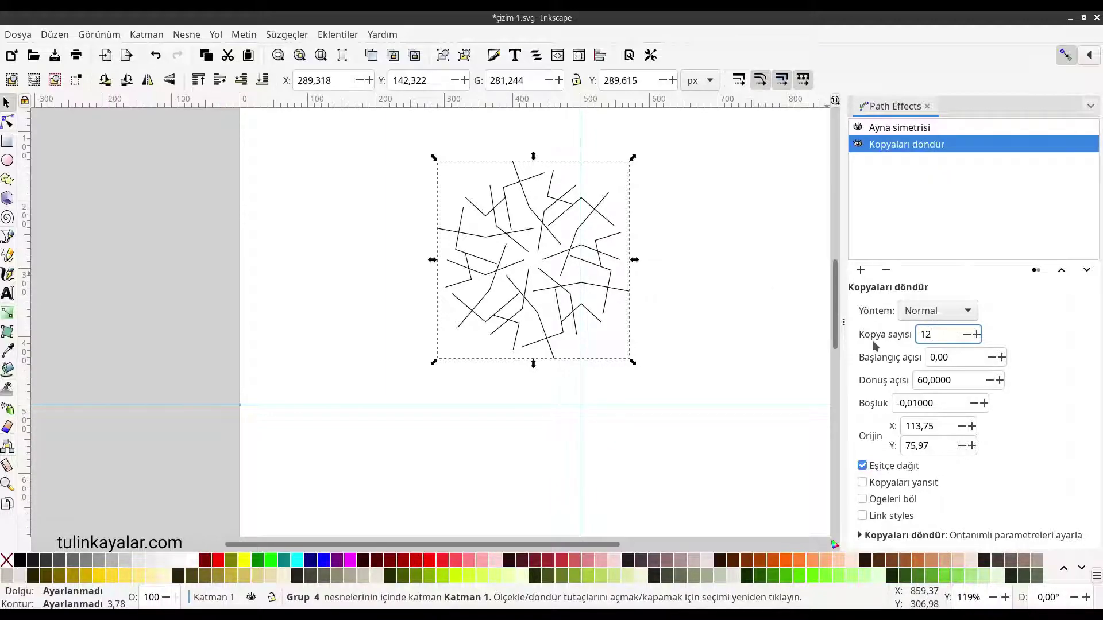
{"action": "key", "text": "Return"}
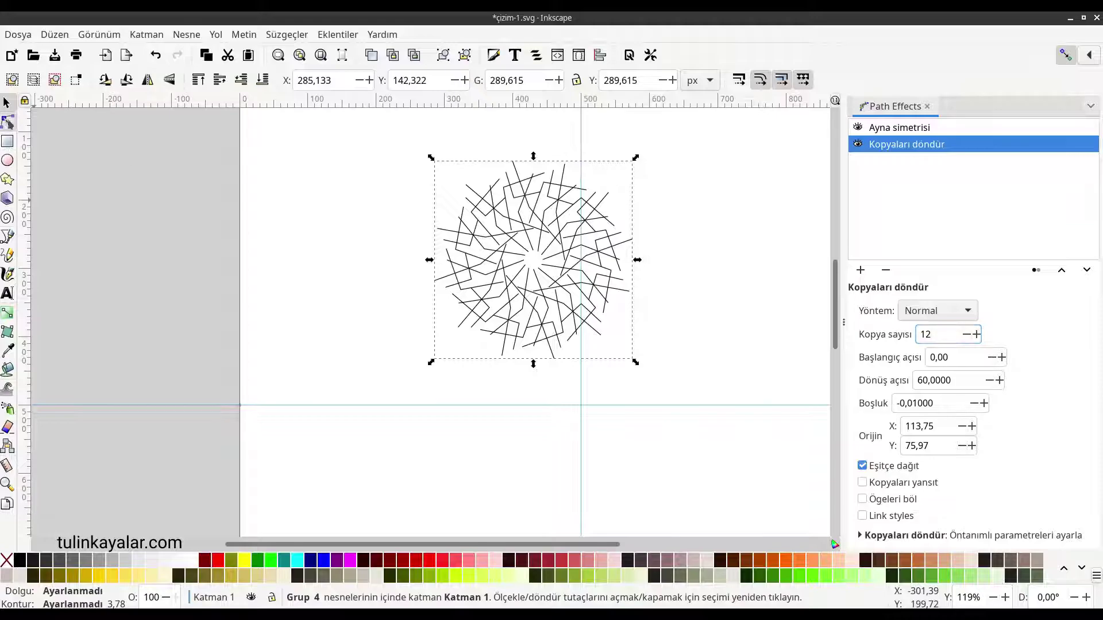
{"action": "left_click", "coordinate": [8, 121]}
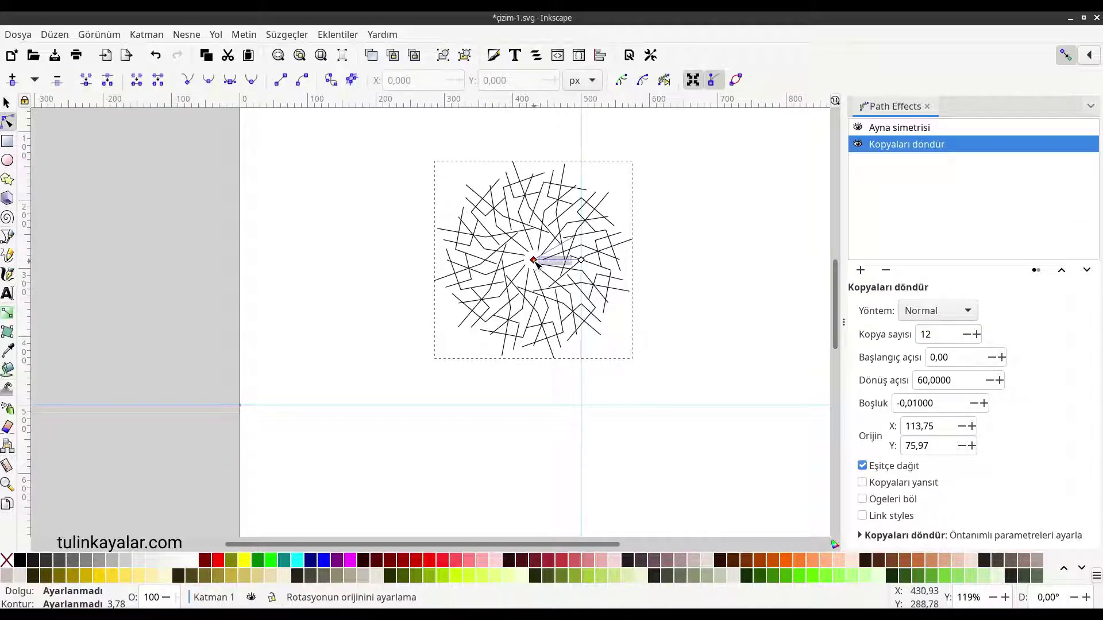
Move the rotation origin onto the guide crossing and select the inner star path.
{"action": "left_click_drag", "start_coordinate": [534, 261], "coordinate": [581, 406]}
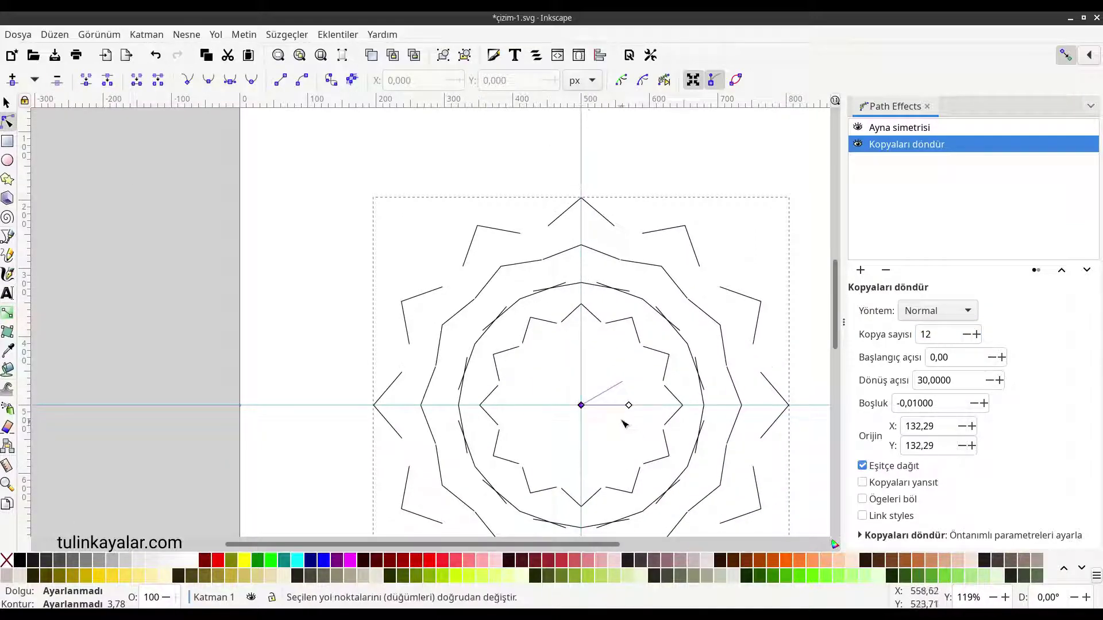
{"action": "scroll", "coordinate": [611, 396], "scroll_direction": "down", "scroll_amount": 8}
{"action": "scroll", "coordinate": [597, 381], "scroll_direction": "up", "scroll_amount": 2}
{"action": "scroll", "coordinate": [654, 437], "scroll_direction": "right", "scroll_amount": 4}
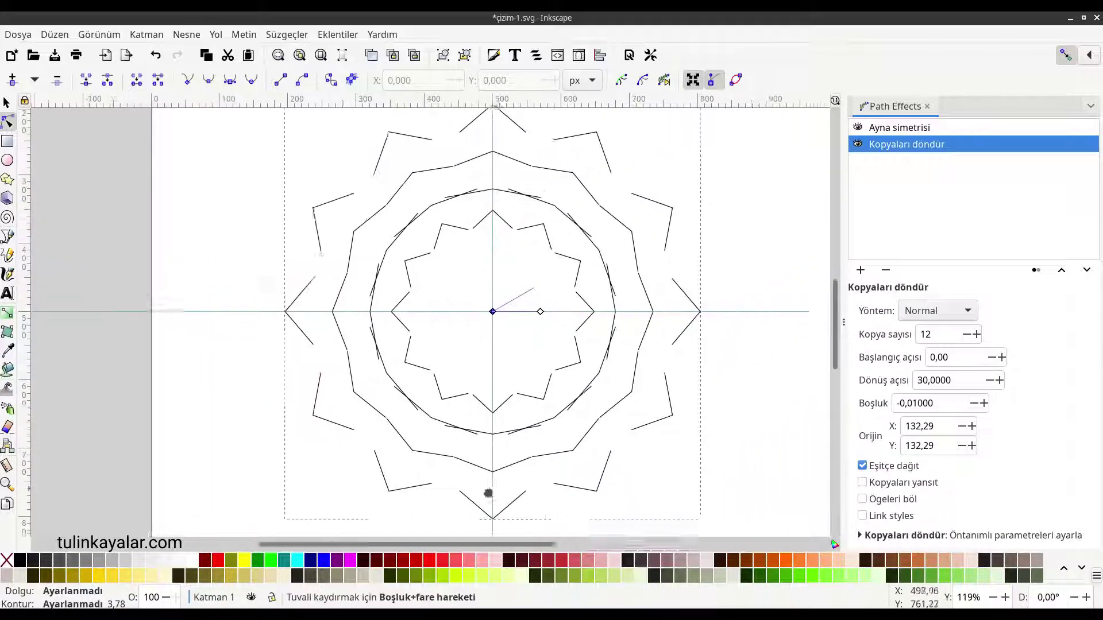
{"action": "scroll", "coordinate": [487, 492], "scroll_direction": "up", "scroll_amount": 3}
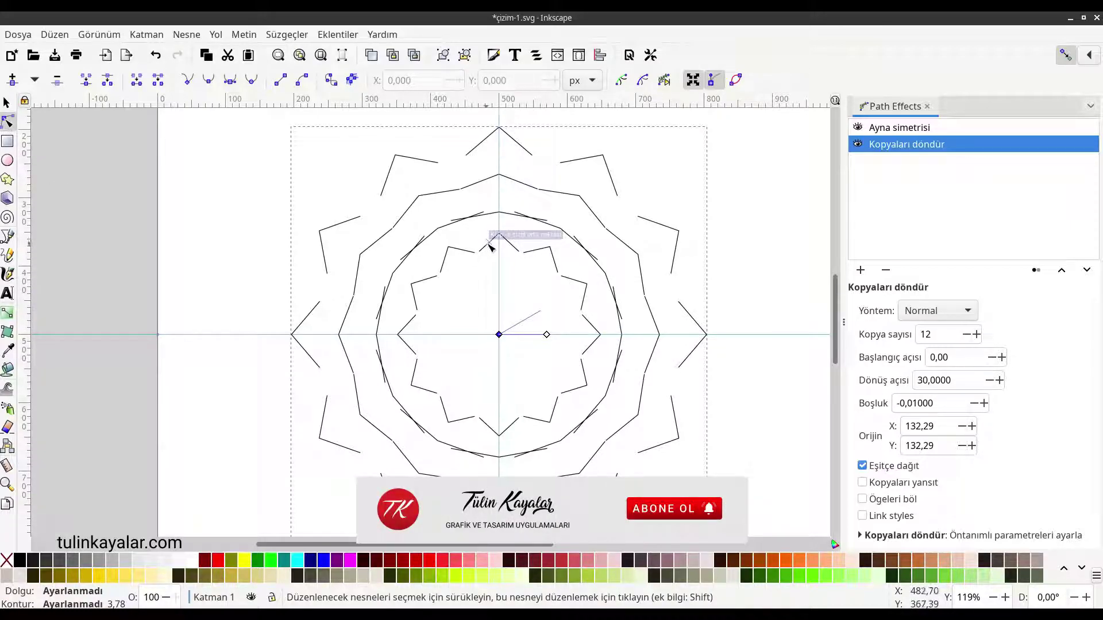
{"action": "left_click", "coordinate": [490, 245]}
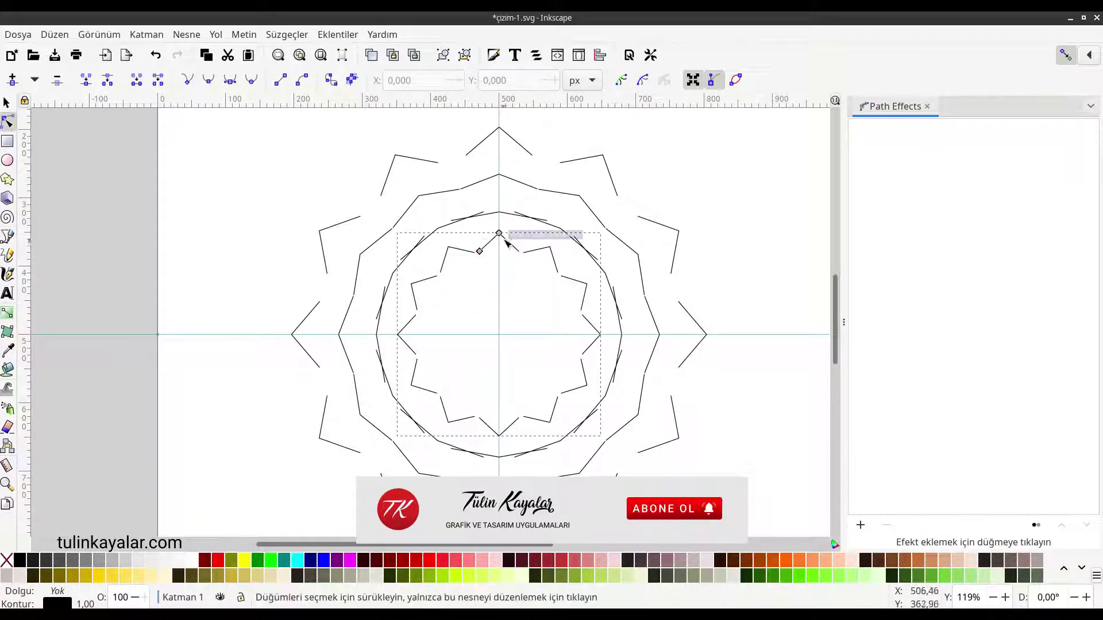
Pull the inner star's node deeper and bend its straight edge into a curve.
{"action": "scroll", "coordinate": [507, 241], "scroll_direction": "up", "scroll_amount": 1}
{"action": "scroll", "coordinate": [506, 239], "scroll_direction": "up", "scroll_amount": 1}
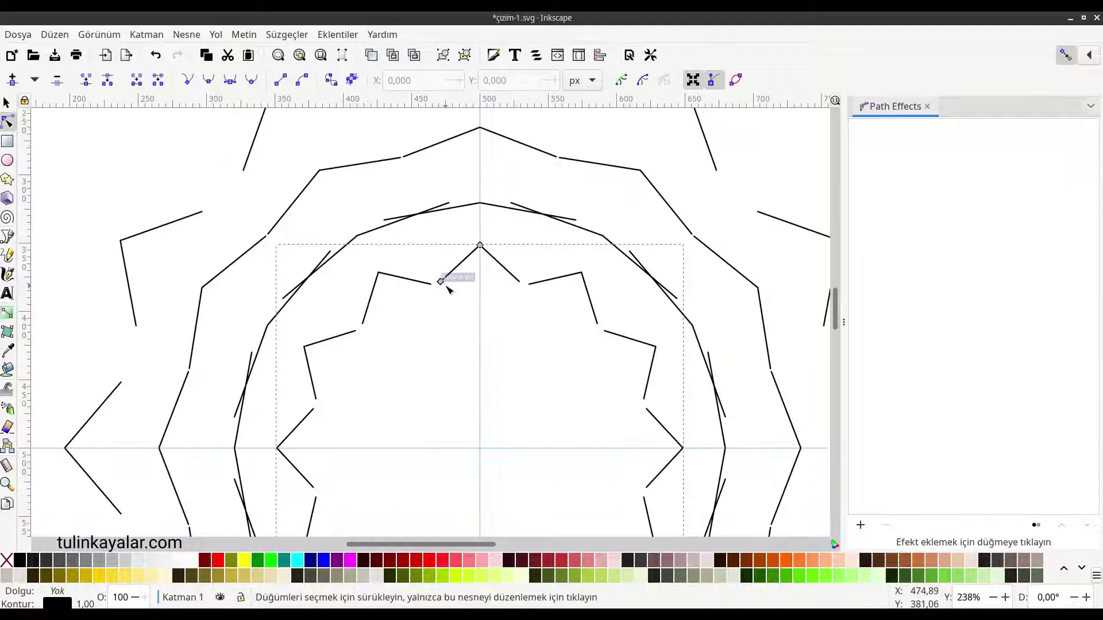
{"action": "scroll", "coordinate": [446, 286], "scroll_direction": "down", "scroll_amount": 1}
{"action": "left_click_drag", "start_coordinate": [446, 284], "coordinate": [449, 300]}
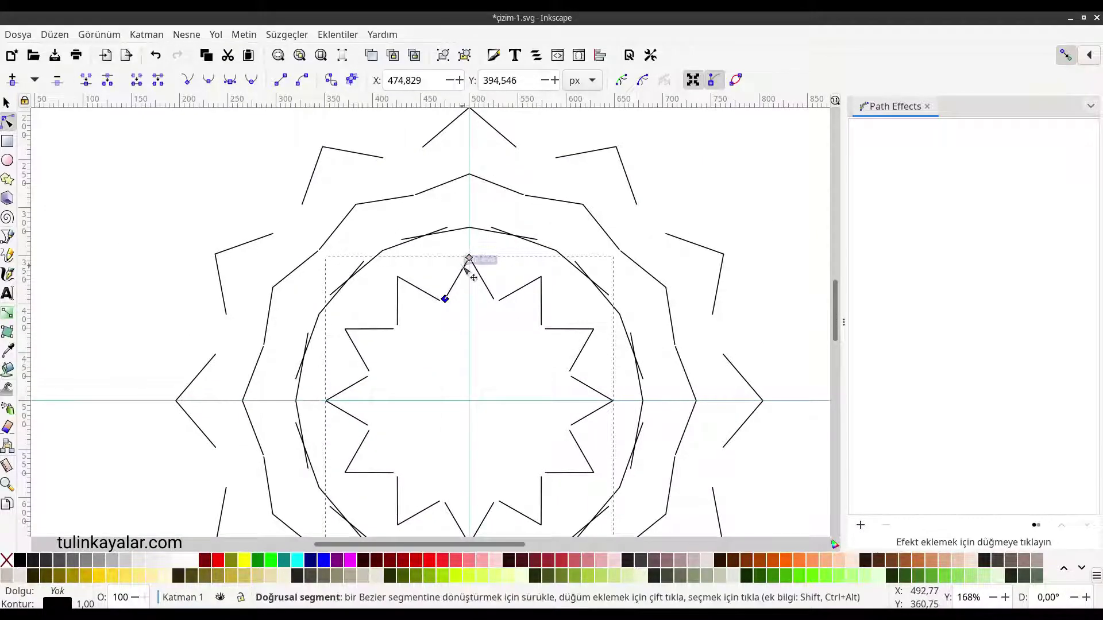
{"action": "left_click_drag", "start_coordinate": [465, 265], "coordinate": [464, 270]}
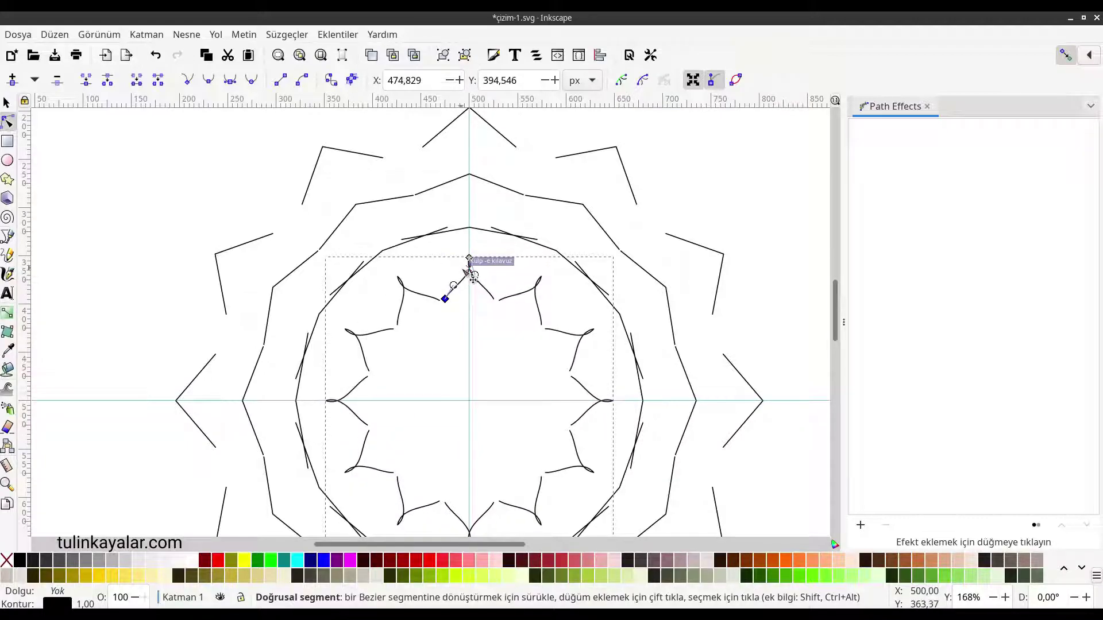
{"action": "left_click", "coordinate": [447, 344]}
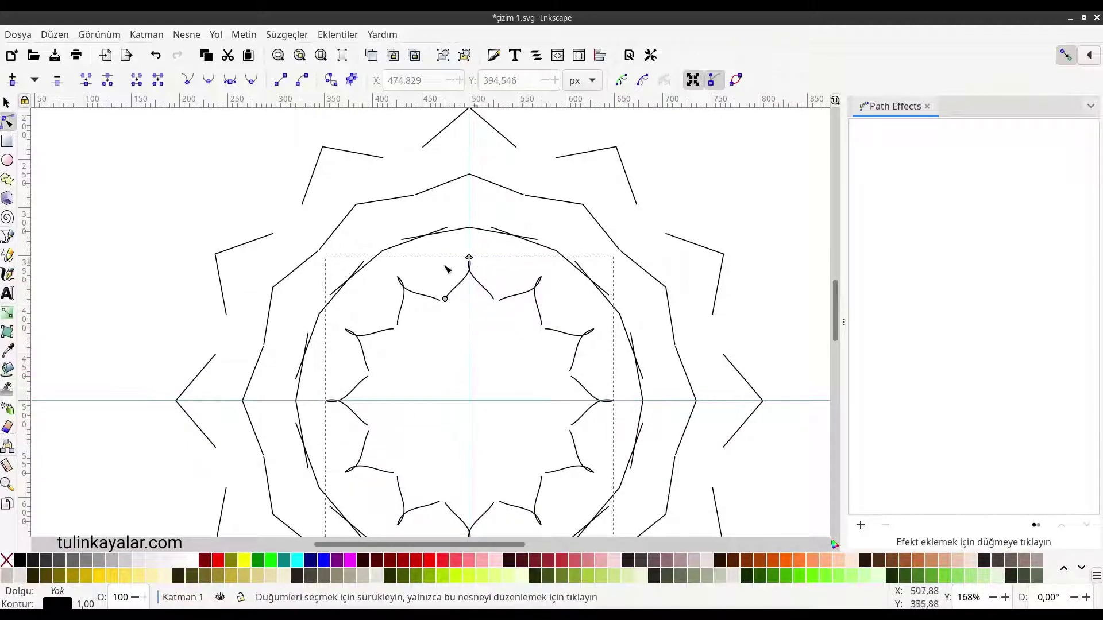
Join the curve's end onto the neighbouring curve.
{"action": "scroll", "coordinate": [448, 296], "scroll_direction": "up", "scroll_amount": 2}
{"action": "scroll", "coordinate": [425, 296], "scroll_direction": "up", "scroll_amount": 2}
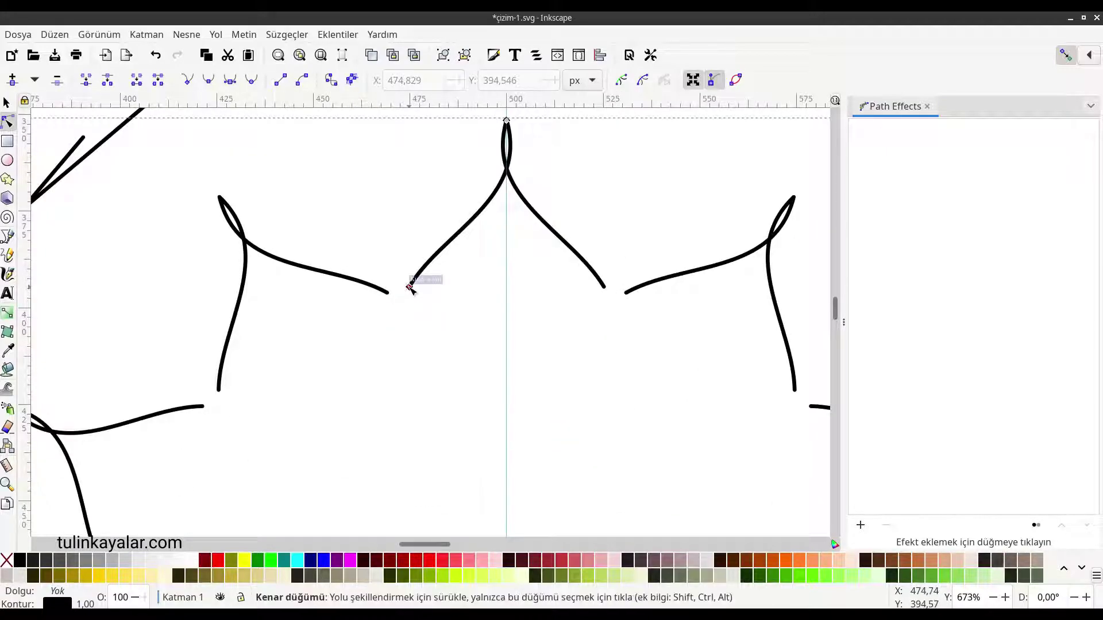
{"action": "left_click_drag", "start_coordinate": [410, 287], "coordinate": [401, 294]}
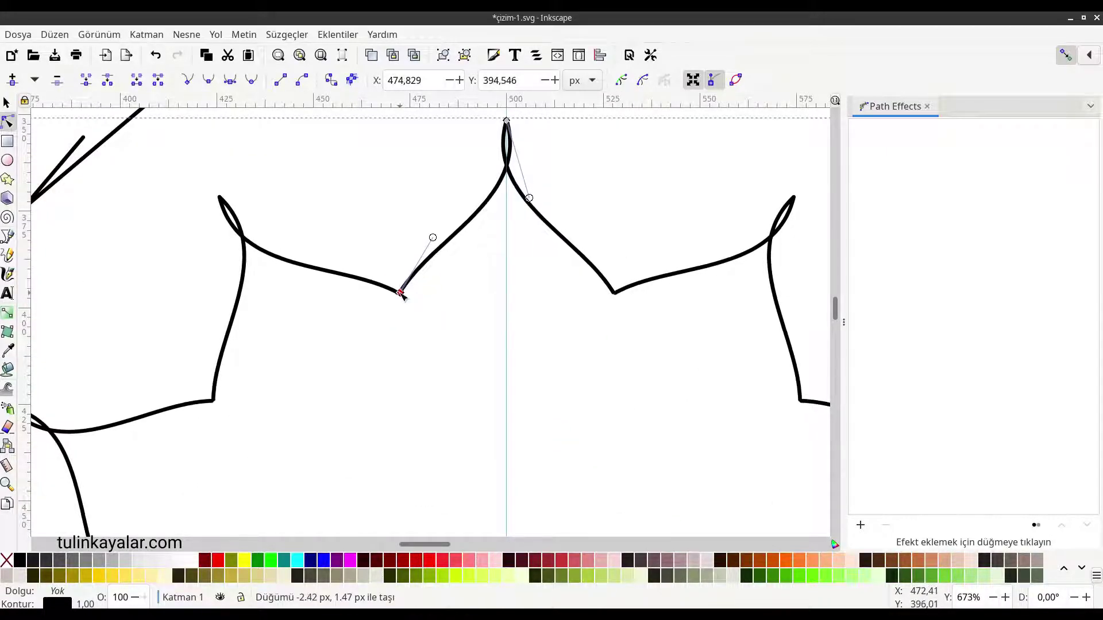
{"action": "left_click", "coordinate": [401, 313]}
{"action": "scroll", "coordinate": [401, 313], "scroll_direction": "up", "scroll_amount": 2}
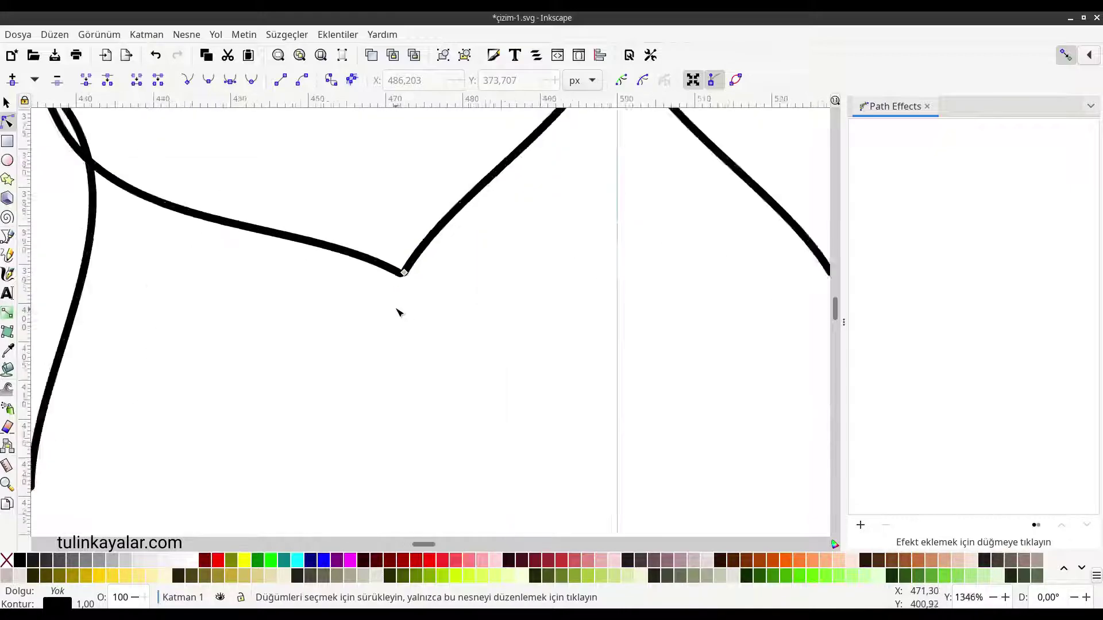
{"action": "scroll", "coordinate": [400, 313], "scroll_direction": "up", "scroll_amount": 1}
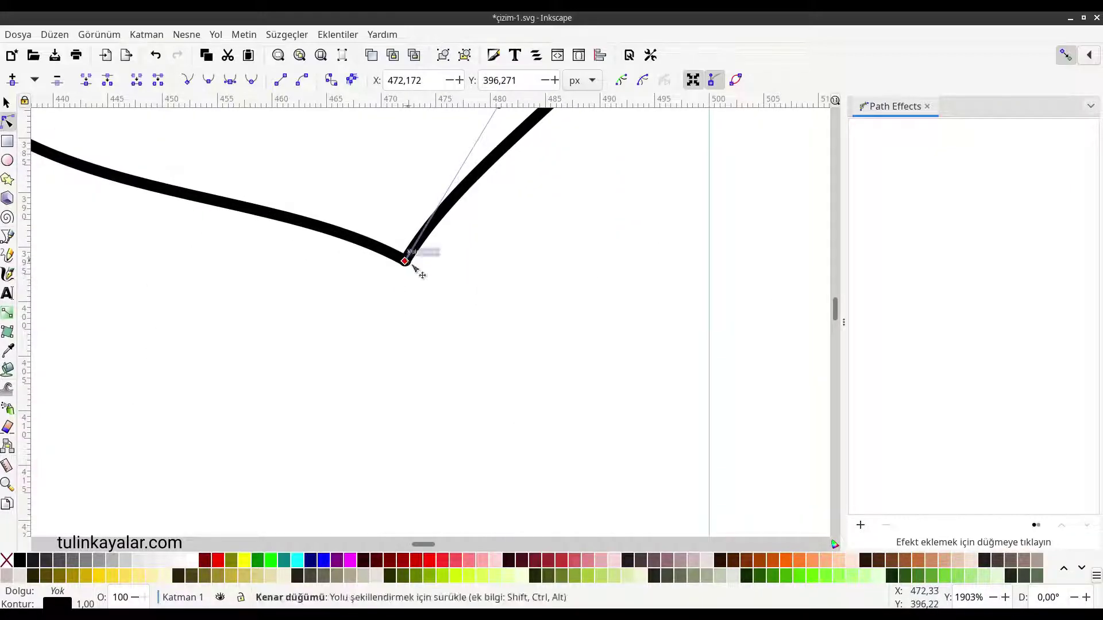
{"action": "left_click", "coordinate": [435, 303]}
{"action": "scroll", "coordinate": [436, 302], "scroll_direction": "down", "scroll_amount": 4}
{"action": "scroll", "coordinate": [437, 302], "scroll_direction": "down", "scroll_amount": 1}
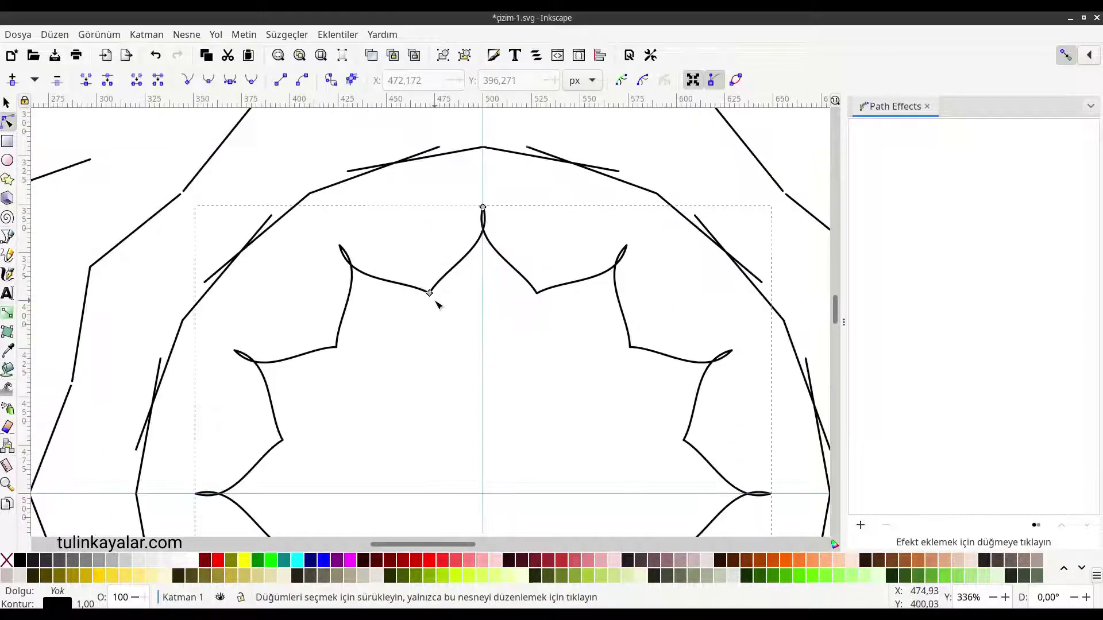
{"action": "scroll", "coordinate": [437, 301], "scroll_direction": "down", "scroll_amount": 1}
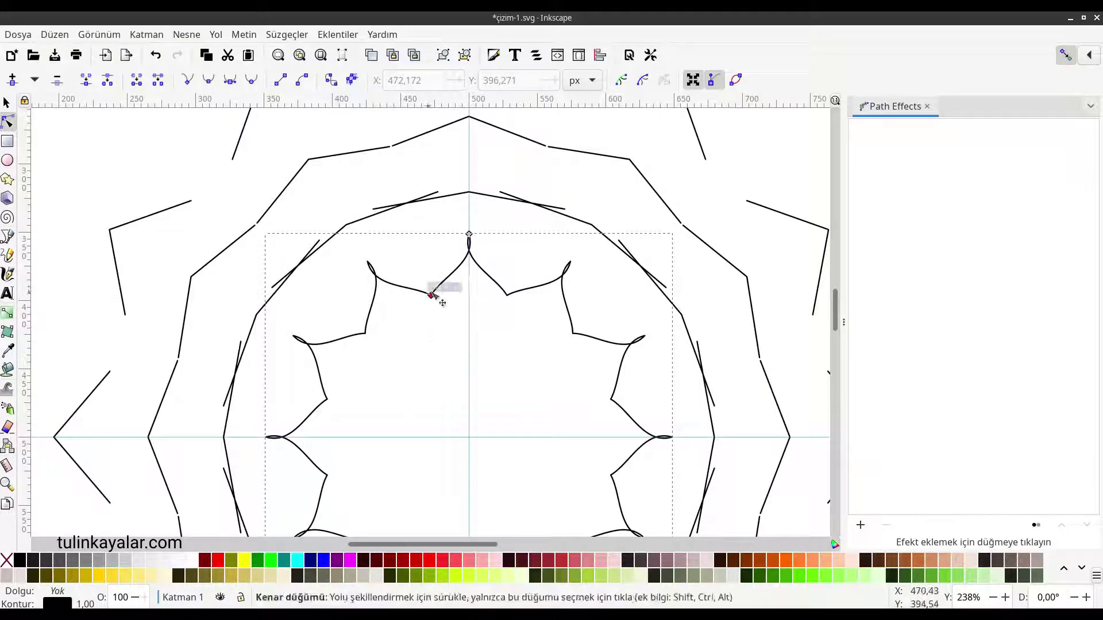
{"action": "scroll", "coordinate": [468, 268], "scroll_direction": "up", "scroll_amount": 3}
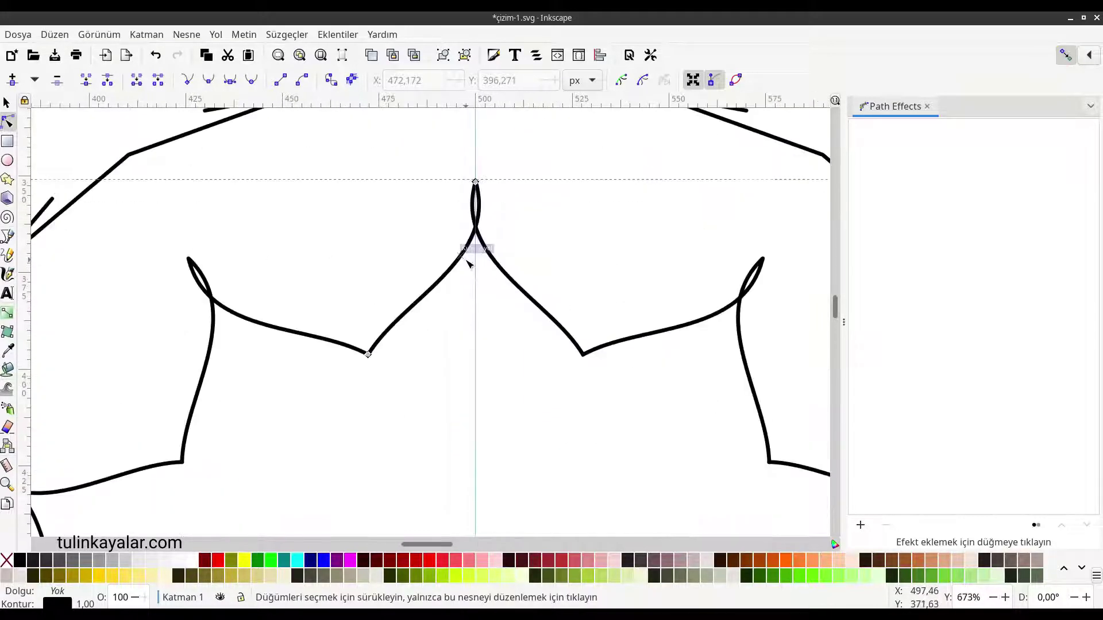
Drag the top tip's handle outward so each point ends in a teardrop loop.
{"action": "left_click", "coordinate": [467, 259]}
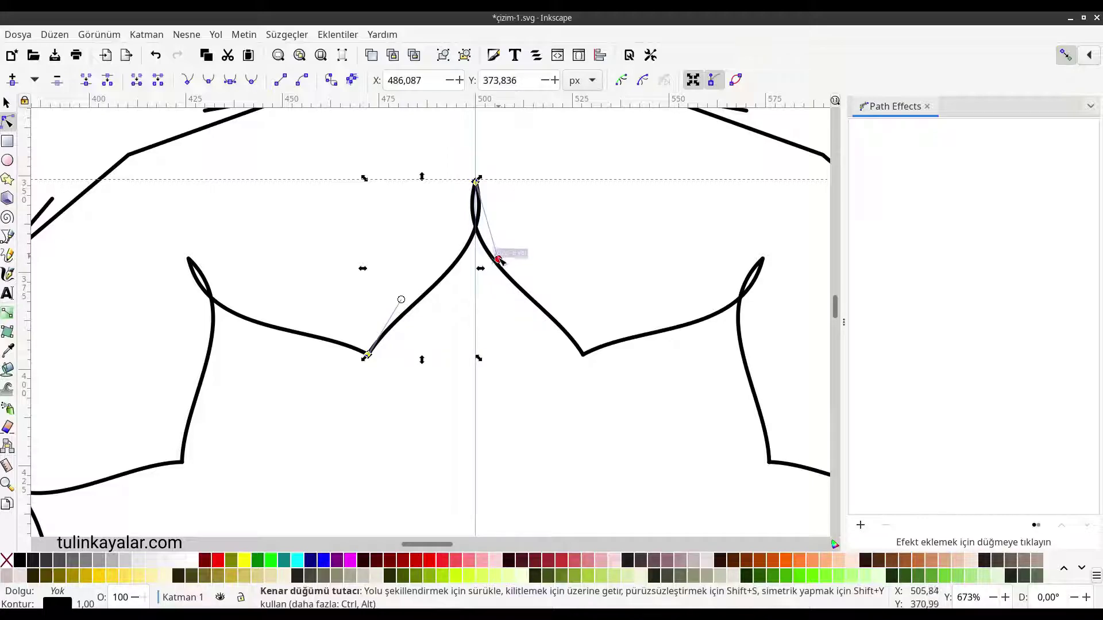
{"action": "left_click_drag", "start_coordinate": [499, 260], "coordinate": [526, 263]}
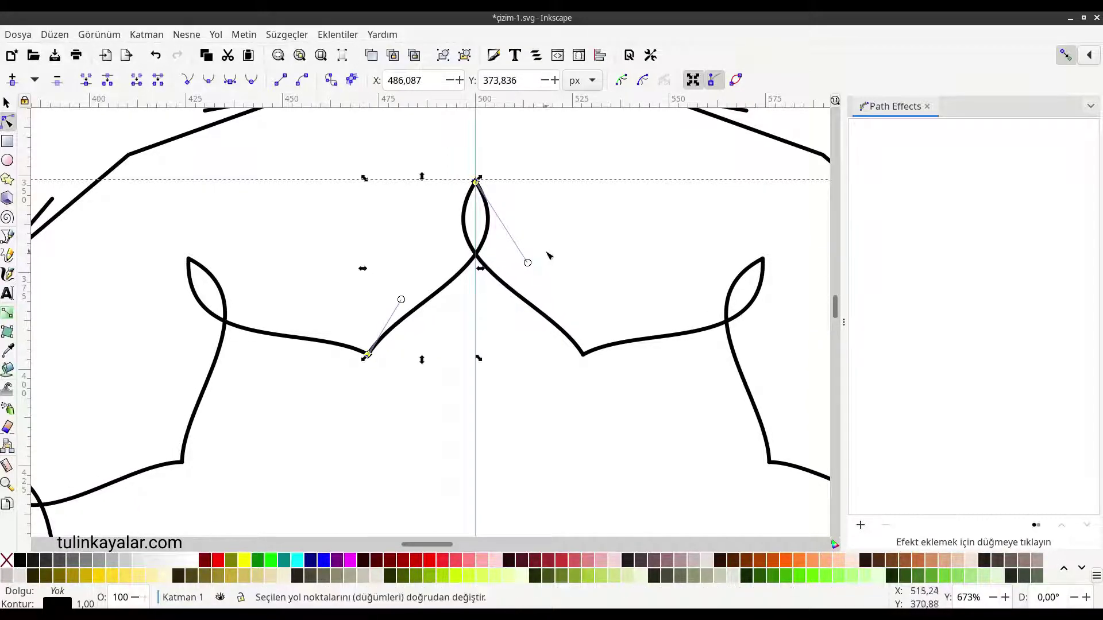
{"action": "left_click", "coordinate": [524, 323]}
{"action": "key", "text": "Escape"}
{"action": "scroll", "coordinate": [519, 368], "scroll_direction": "down", "scroll_amount": 1}
Pull the inner mirrored segment and the surrounding polygon ring into star points.
{"action": "scroll", "coordinate": [518, 369], "scroll_direction": "down", "scroll_amount": 2}
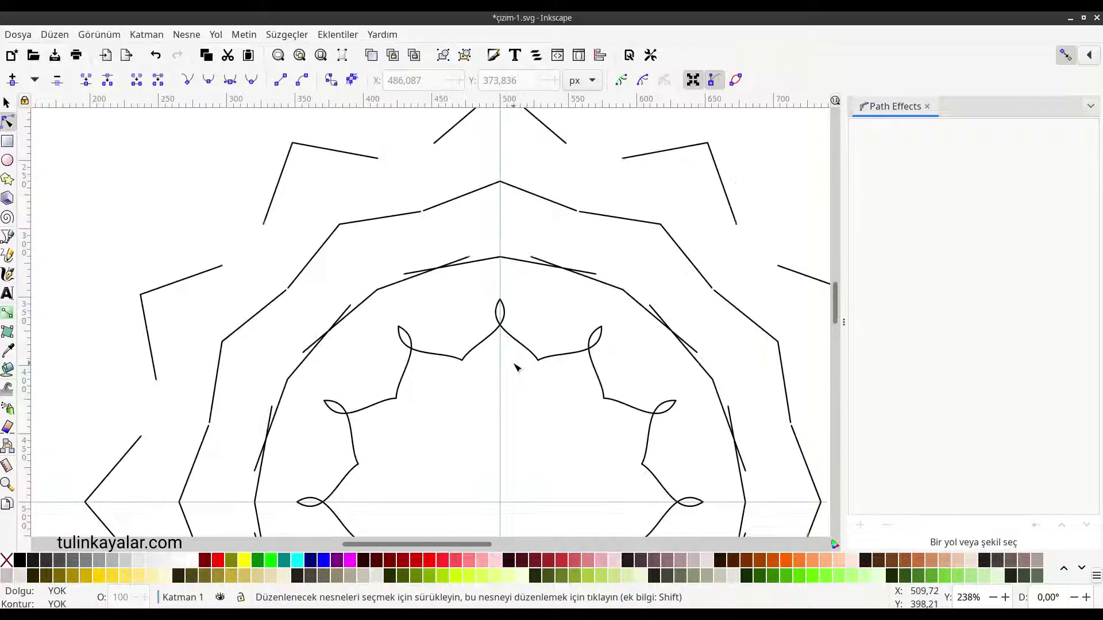
{"action": "scroll", "coordinate": [520, 365], "scroll_direction": "up", "scroll_amount": 1}
{"action": "scroll", "coordinate": [522, 359], "scroll_direction": "down", "scroll_amount": 2}
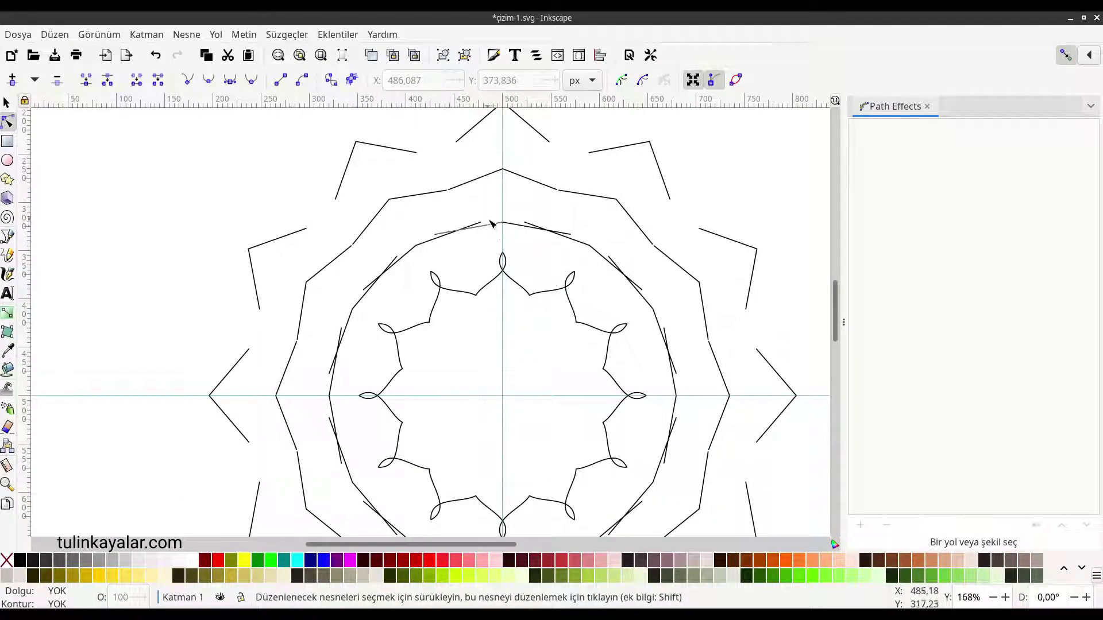
{"action": "left_click", "coordinate": [436, 234]}
{"action": "left_click_drag", "start_coordinate": [437, 234], "coordinate": [466, 292]}
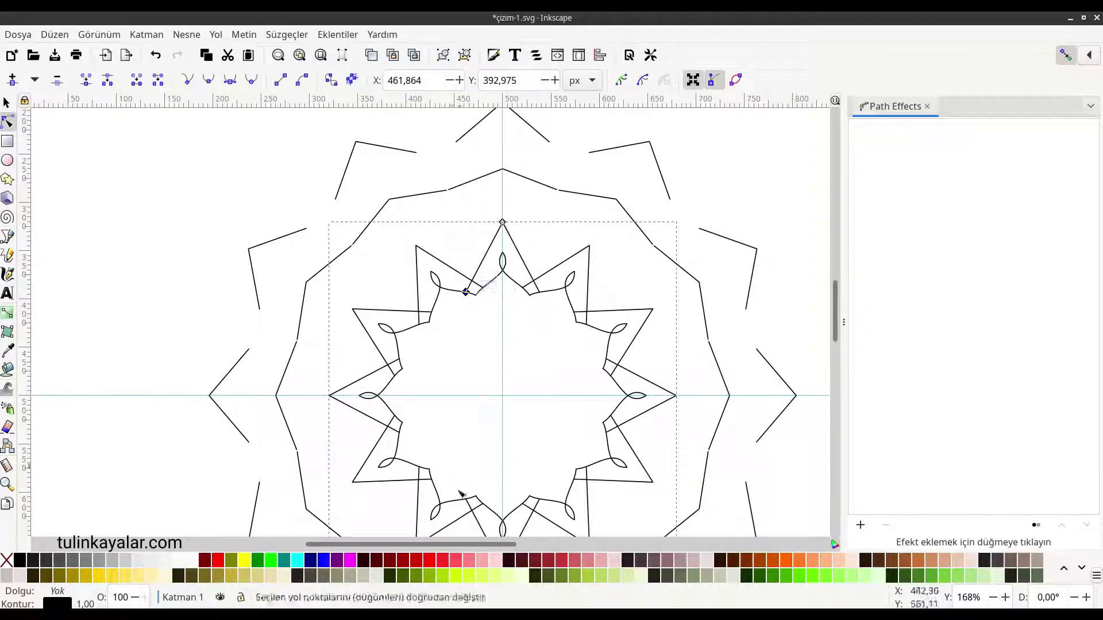
{"action": "left_click", "coordinate": [450, 189]}
{"action": "mouse_move", "coordinate": [448, 189]}
{"action": "left_mouse_down"}
{"action": "mouse_move", "coordinate": [465, 241]}
{"action": "mouse_move", "coordinate": [428, 248]}
{"action": "left_mouse_up"}
Shape the middle ring into rounded, wavy scalloped lobes.
{"action": "scroll", "coordinate": [474, 247], "scroll_direction": "up", "scroll_amount": 4}
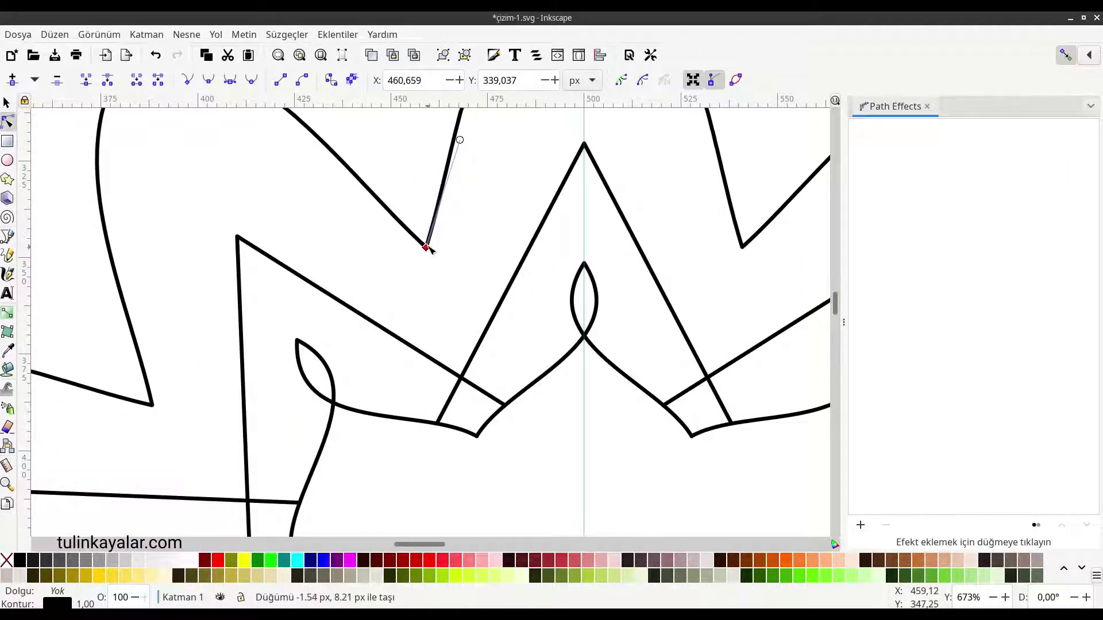
{"action": "scroll", "coordinate": [450, 283], "scroll_direction": "down", "scroll_amount": 4}
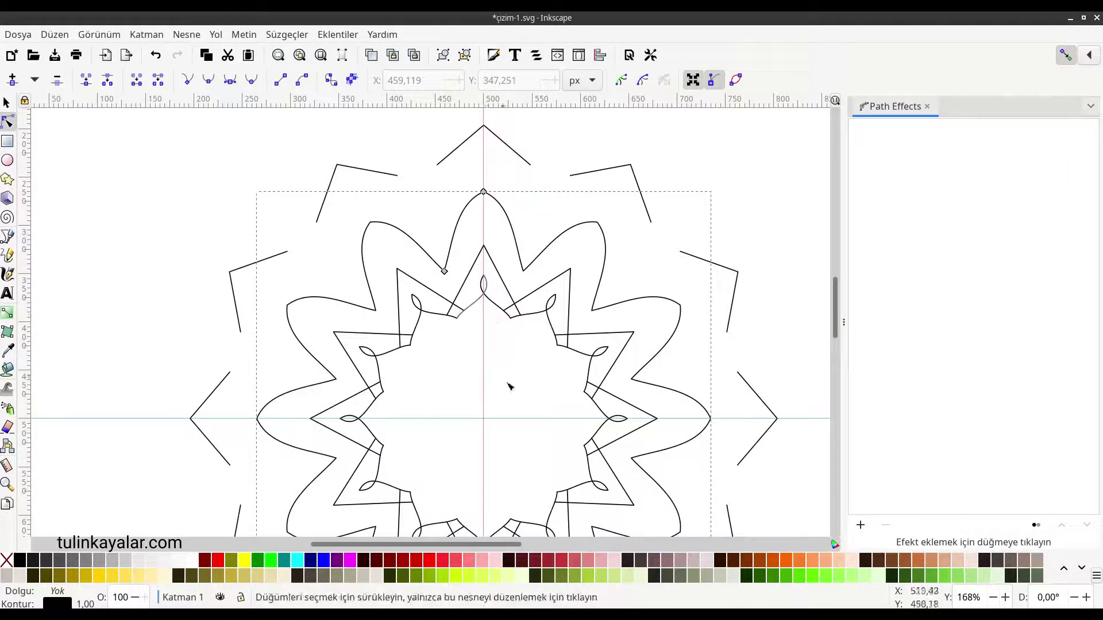
{"action": "left_click", "coordinate": [483, 192]}
{"action": "left_click_drag", "start_coordinate": [453, 201], "coordinate": [448, 197]}
{"action": "left_click_drag", "start_coordinate": [453, 240], "coordinate": [467, 258]}
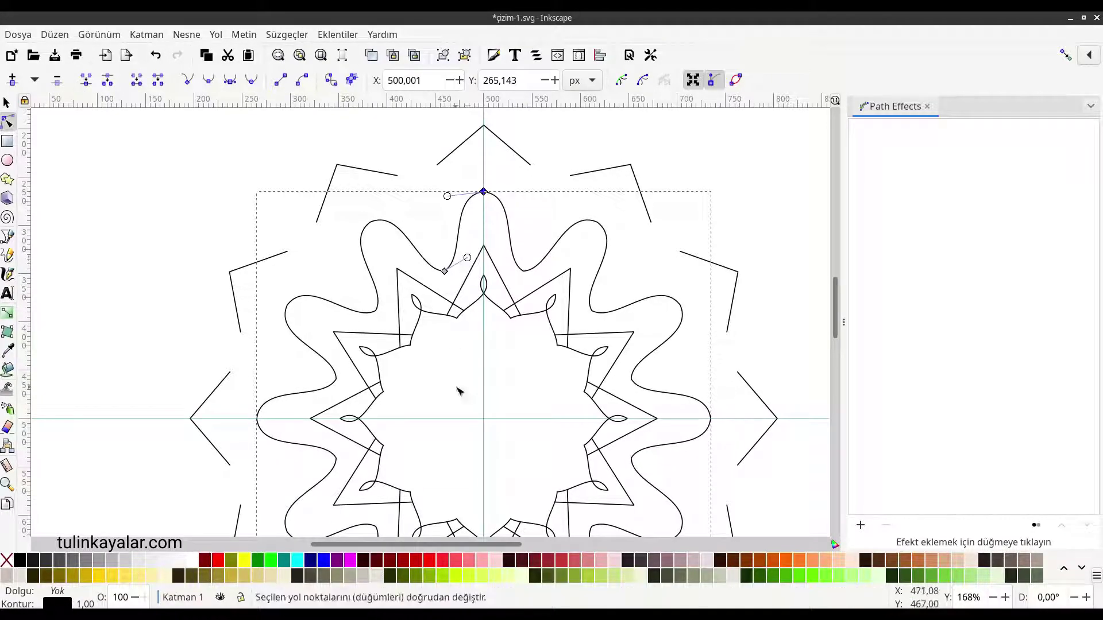
Pull the outer ring's node into a large star point and view the whole mandala.
{"action": "mouse_move", "coordinate": [436, 165]}
{"action": "left_mouse_down"}
{"action": "mouse_move", "coordinate": [436, 219]}
{"action": "mouse_move", "coordinate": [467, 239]}
{"action": "mouse_move", "coordinate": [418, 252]}
{"action": "left_mouse_up"}
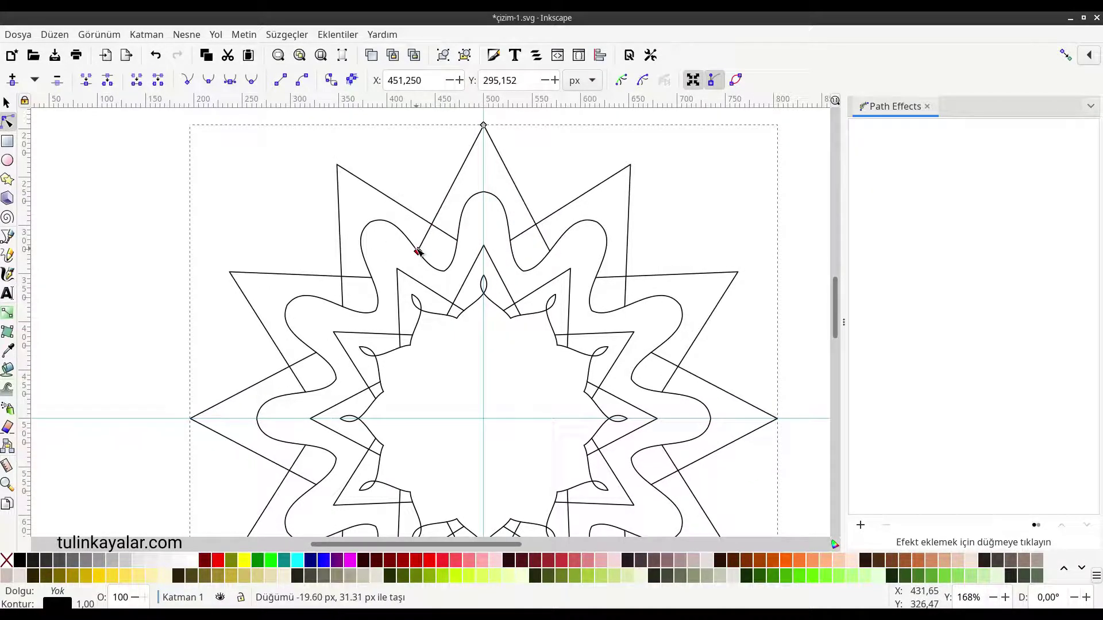
{"action": "left_click", "coordinate": [471, 395]}
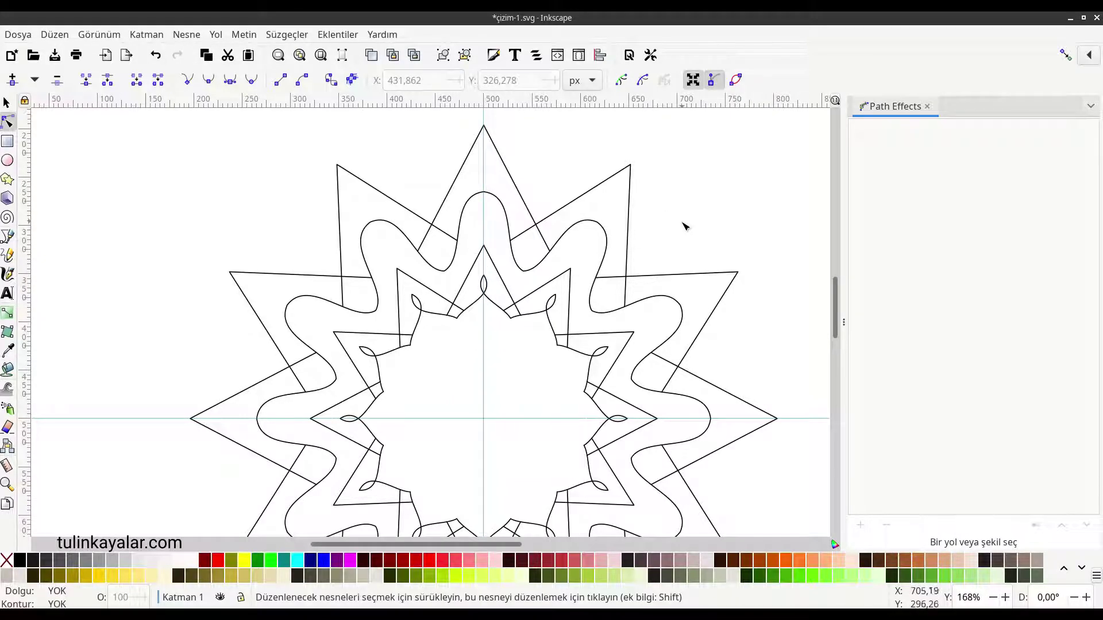
{"action": "key", "text": "4"}
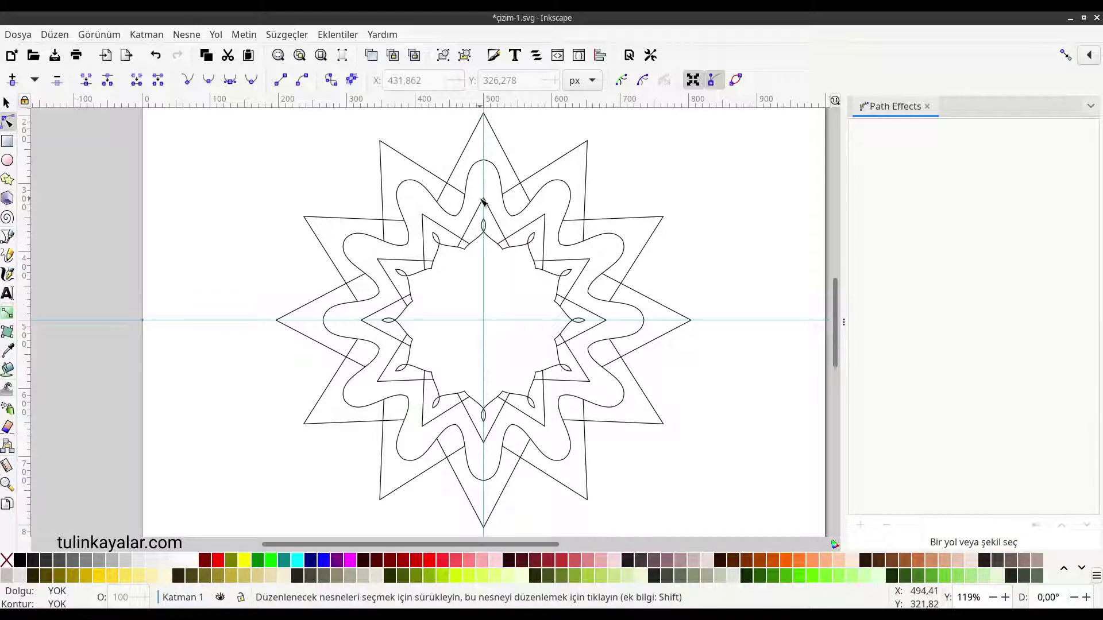
{"action": "scroll", "coordinate": [477, 201], "scroll_direction": "up", "scroll_amount": 2}
{"action": "scroll", "coordinate": [477, 201], "scroll_direction": "up", "scroll_amount": 1}
{"action": "scroll", "coordinate": [479, 201], "scroll_direction": "up", "scroll_amount": 3}
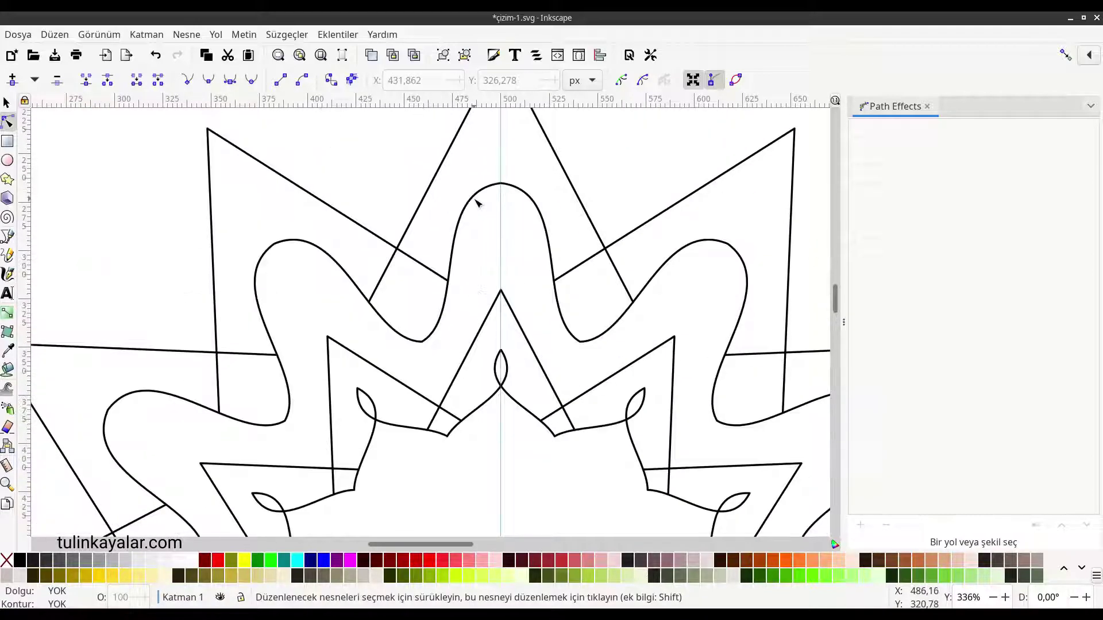
{"action": "scroll", "coordinate": [465, 219], "scroll_direction": "up", "scroll_amount": 1}
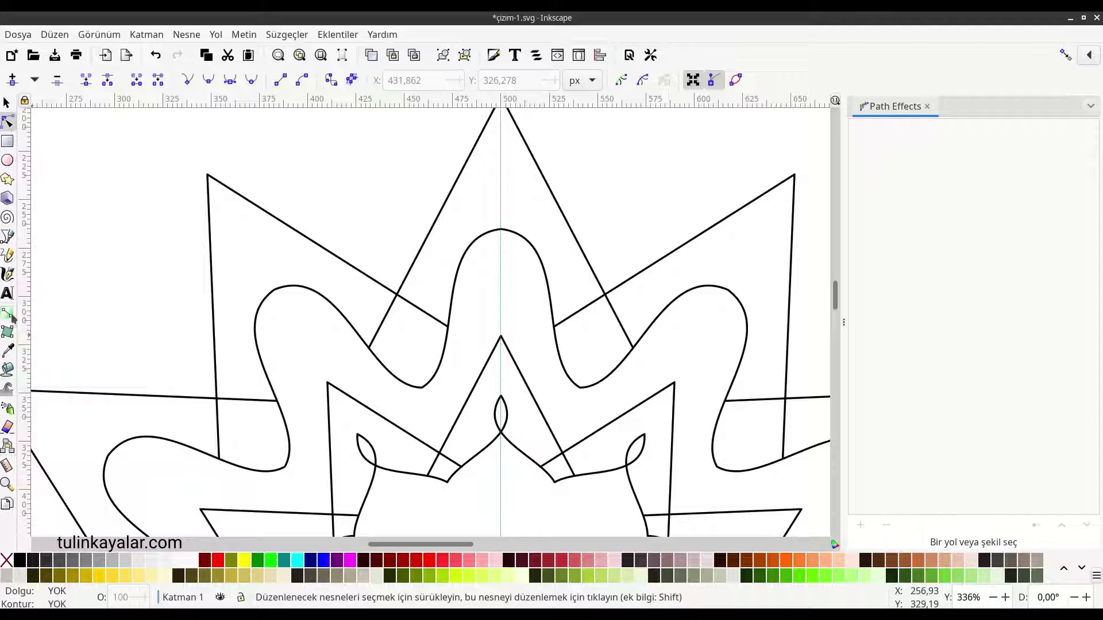
{"action": "key", "text": "s"}
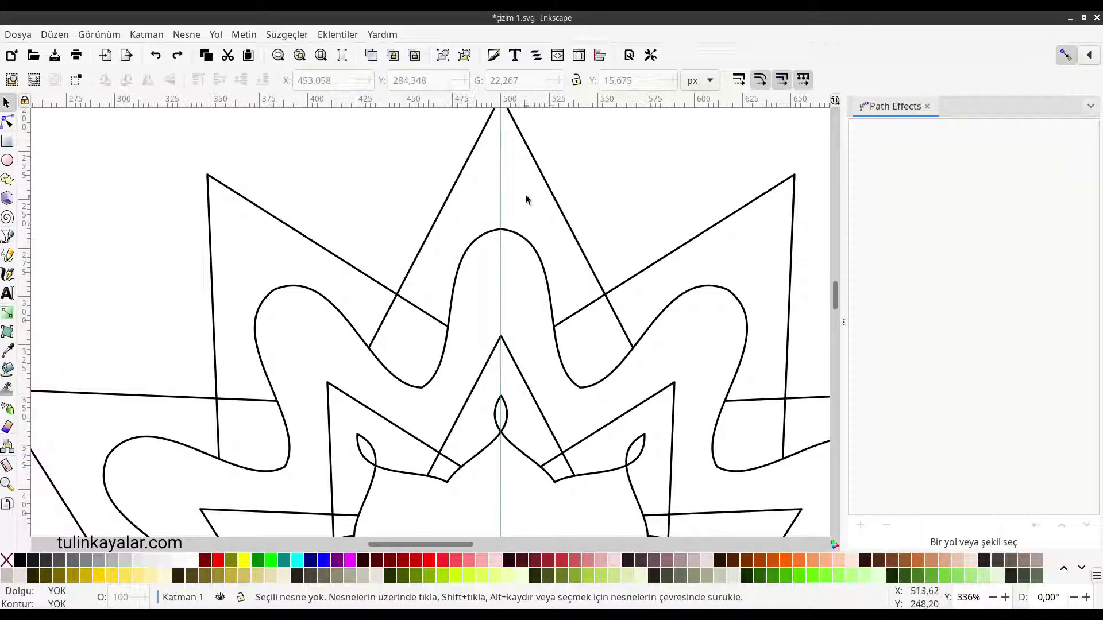
In Layers and Objects, enter group g975 to edit its four paths path963–path969.
{"action": "left_click", "coordinate": [536, 55]}
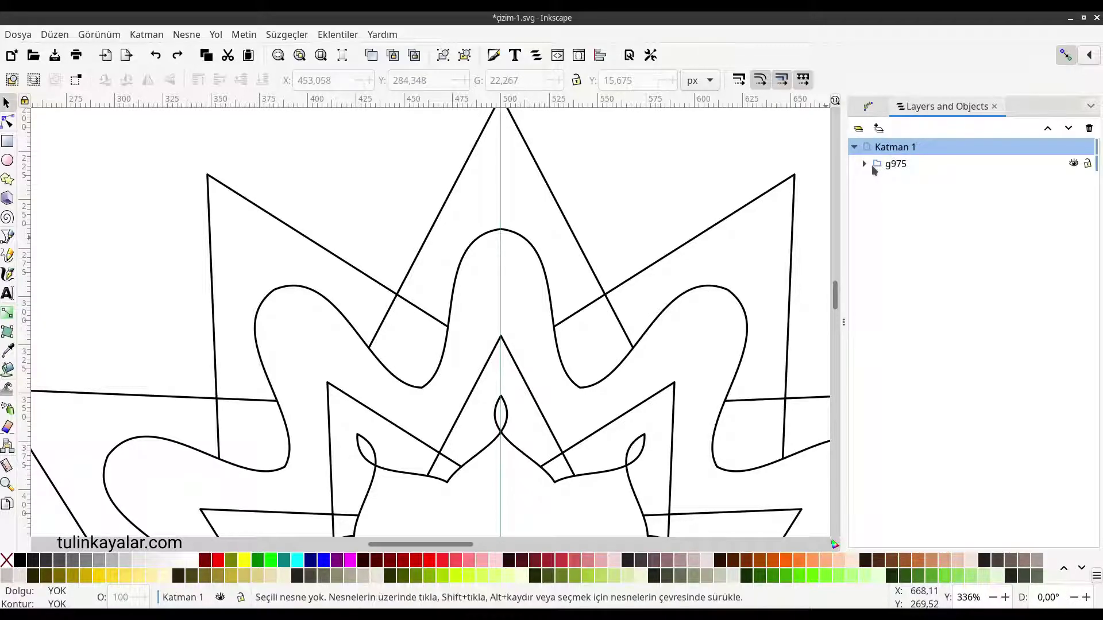
{"action": "left_click", "coordinate": [866, 164]}
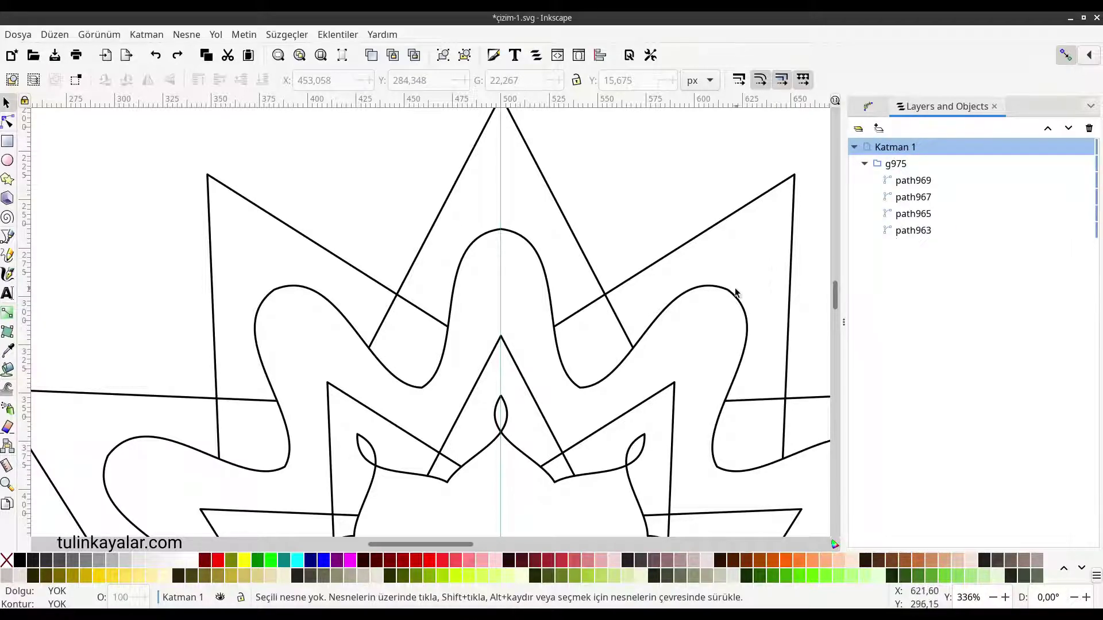
{"action": "scroll", "coordinate": [736, 293], "scroll_direction": "down", "scroll_amount": 2}
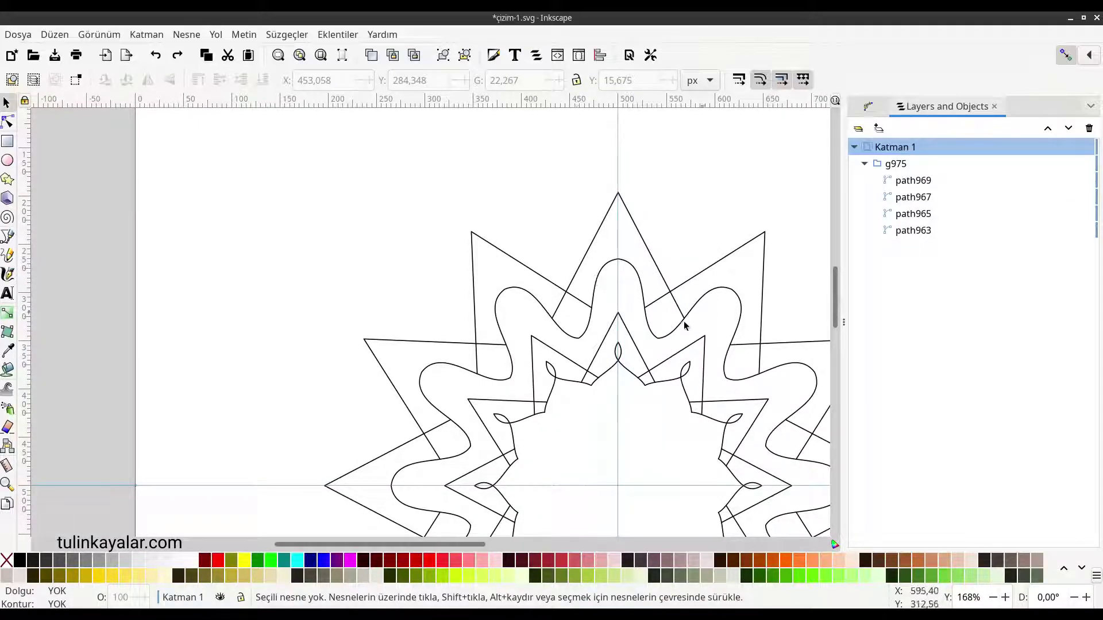
{"action": "mouse_move", "coordinate": [895, 164]}
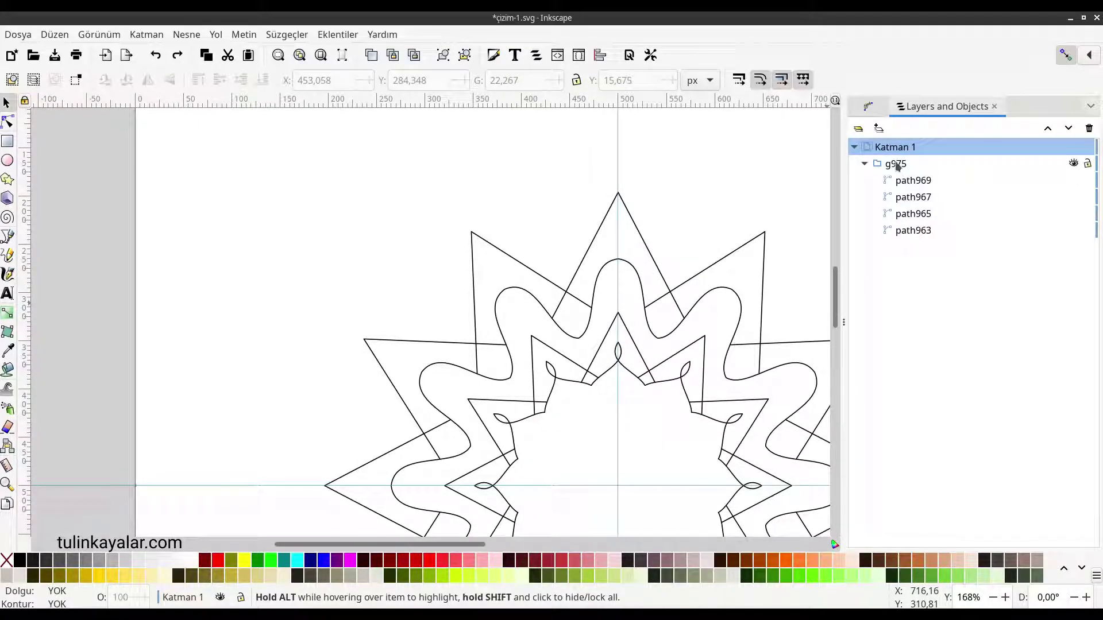
{"action": "right_click", "coordinate": [898, 166]}
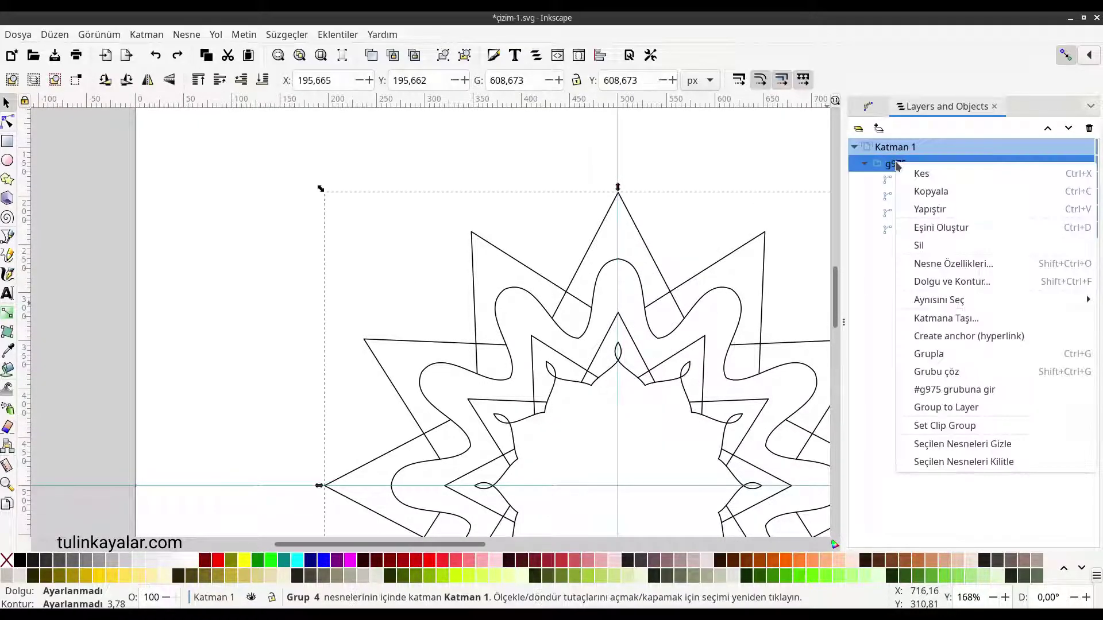
{"action": "left_click", "coordinate": [939, 389]}
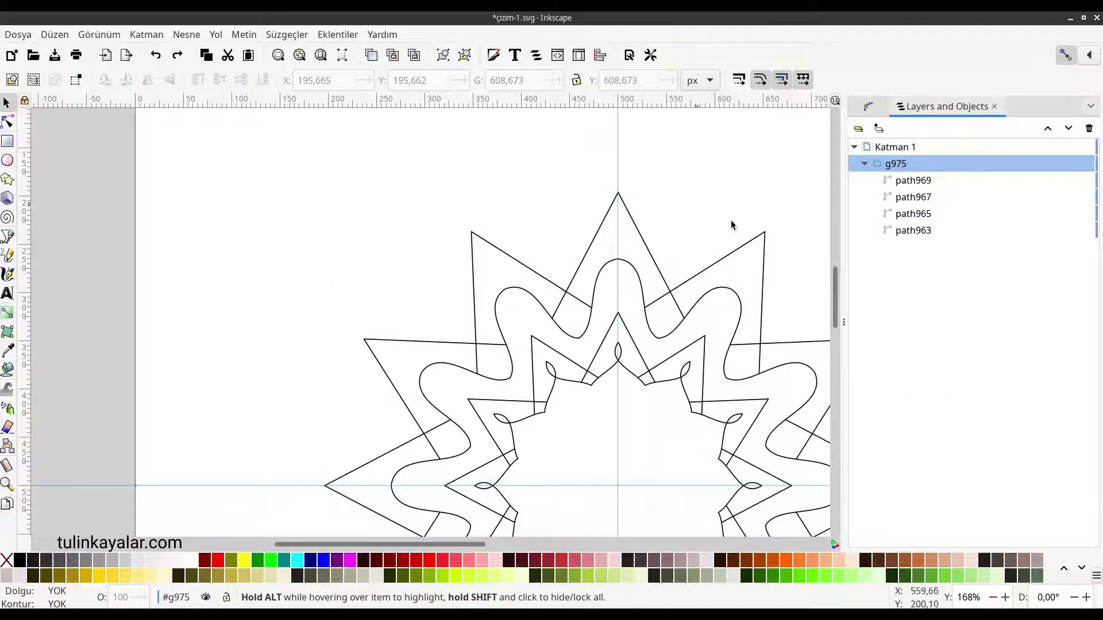
{"action": "scroll", "coordinate": [640, 268], "scroll_direction": "up", "scroll_amount": 2, "text": "ctrl"}
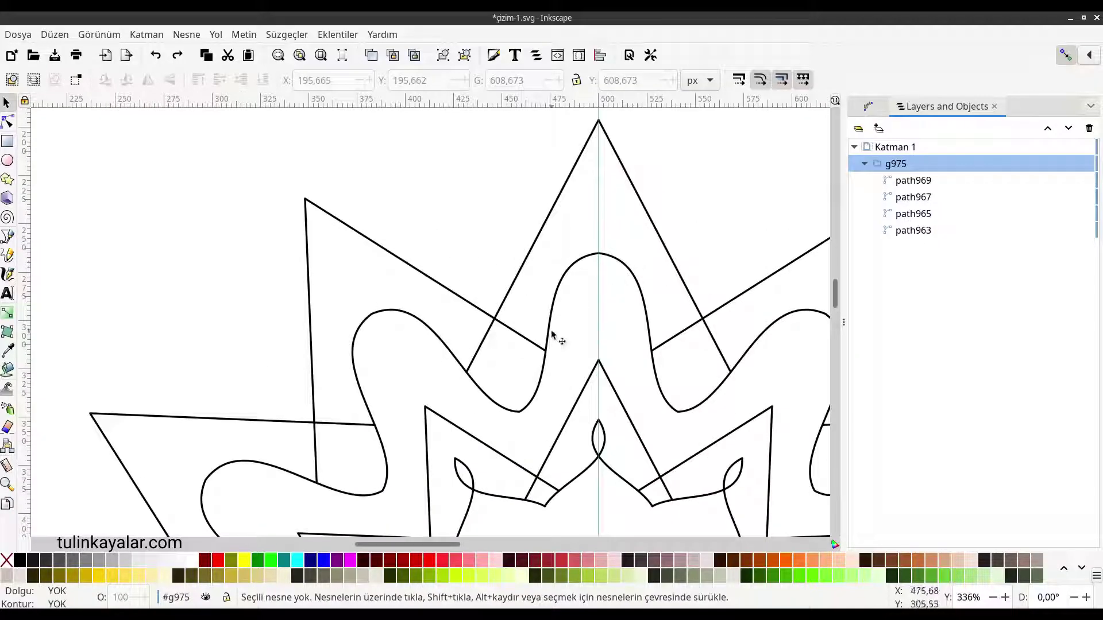
With the Bezier pen, draw short crossing hatch lines between the star's outlines.
{"action": "left_click", "coordinate": [10, 236]}
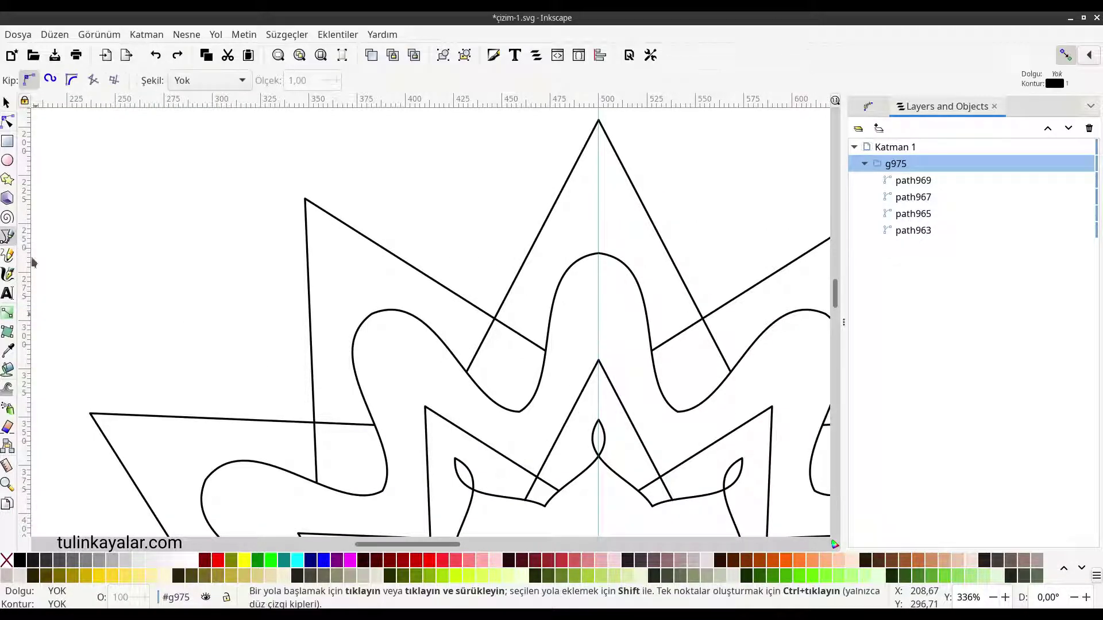
{"action": "left_click", "coordinate": [549, 327]}
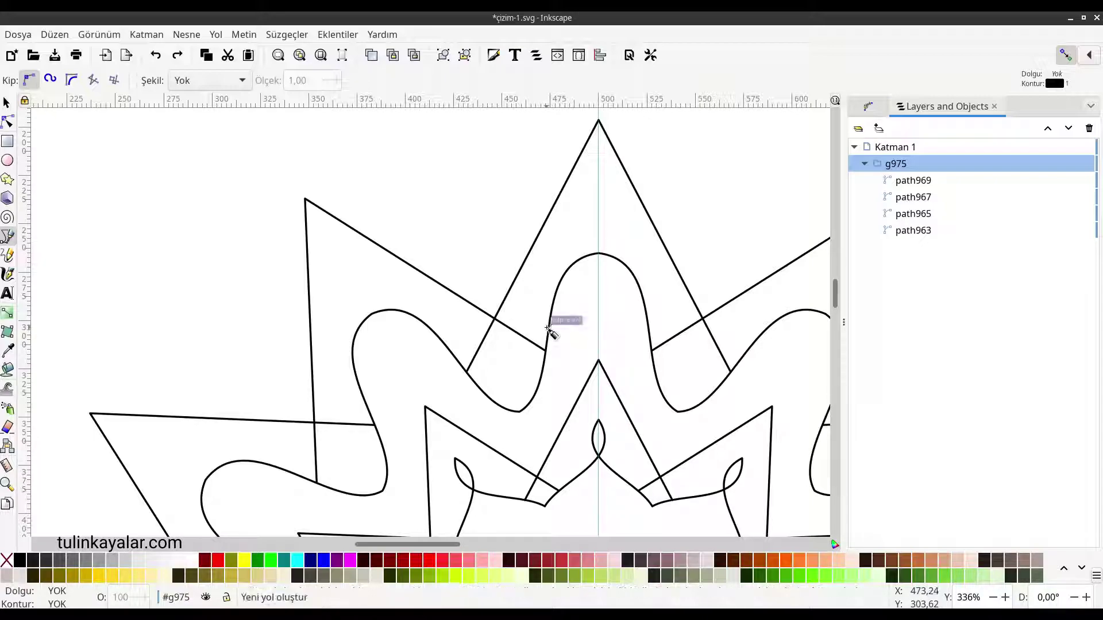
{"action": "double_click", "coordinate": [503, 301]}
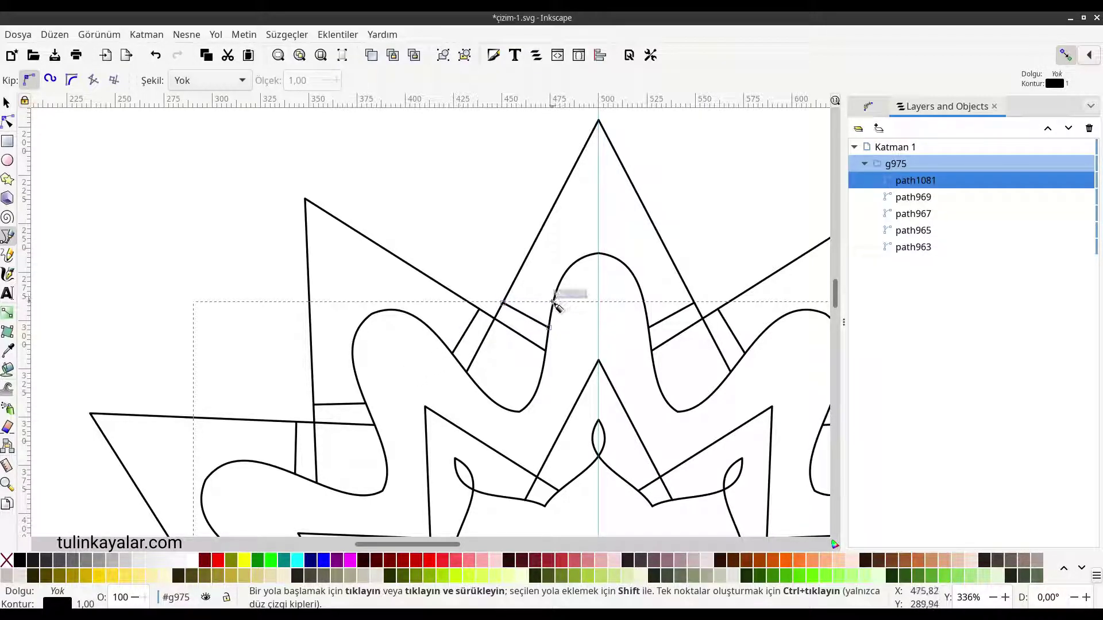
{"action": "left_click", "coordinate": [553, 301]}
{"action": "double_click", "coordinate": [513, 283]}
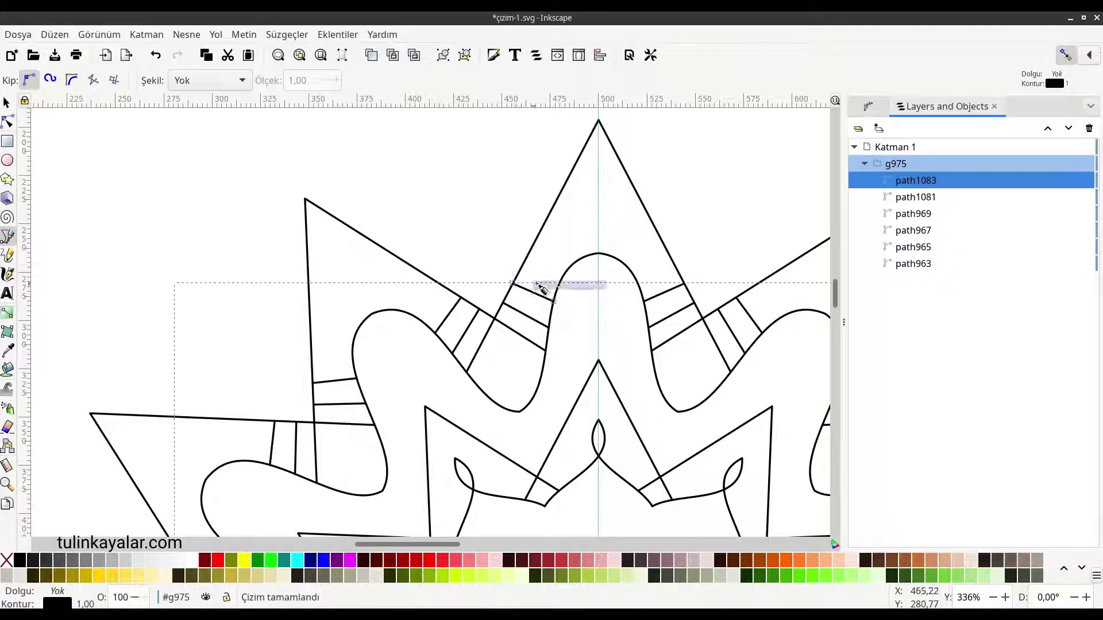
{"action": "left_click", "coordinate": [548, 277]}
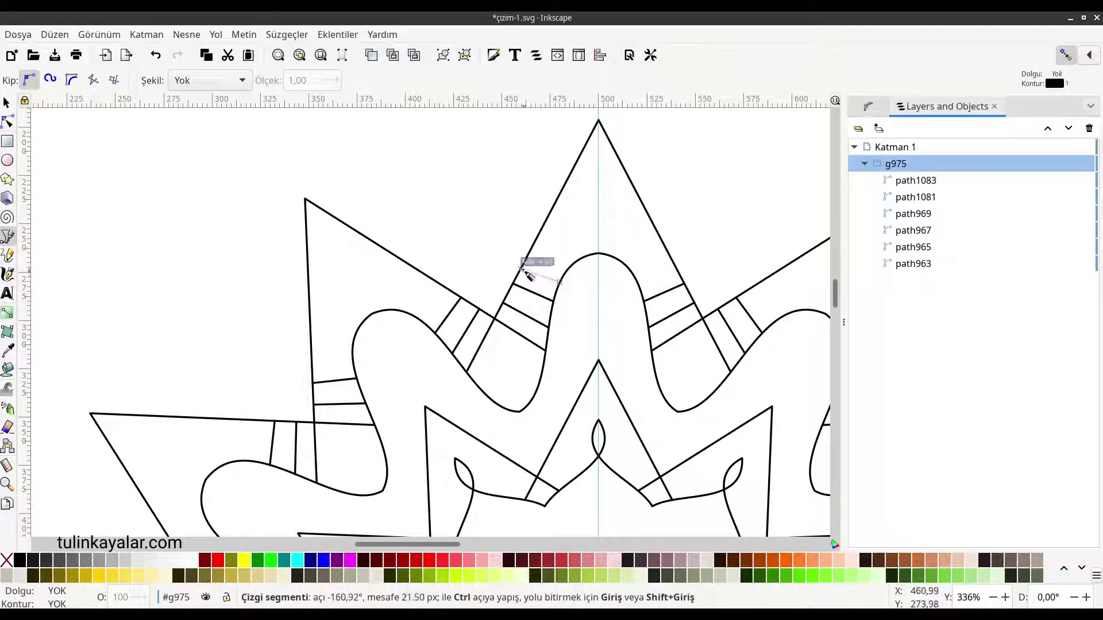
{"action": "double_click", "coordinate": [522, 269]}
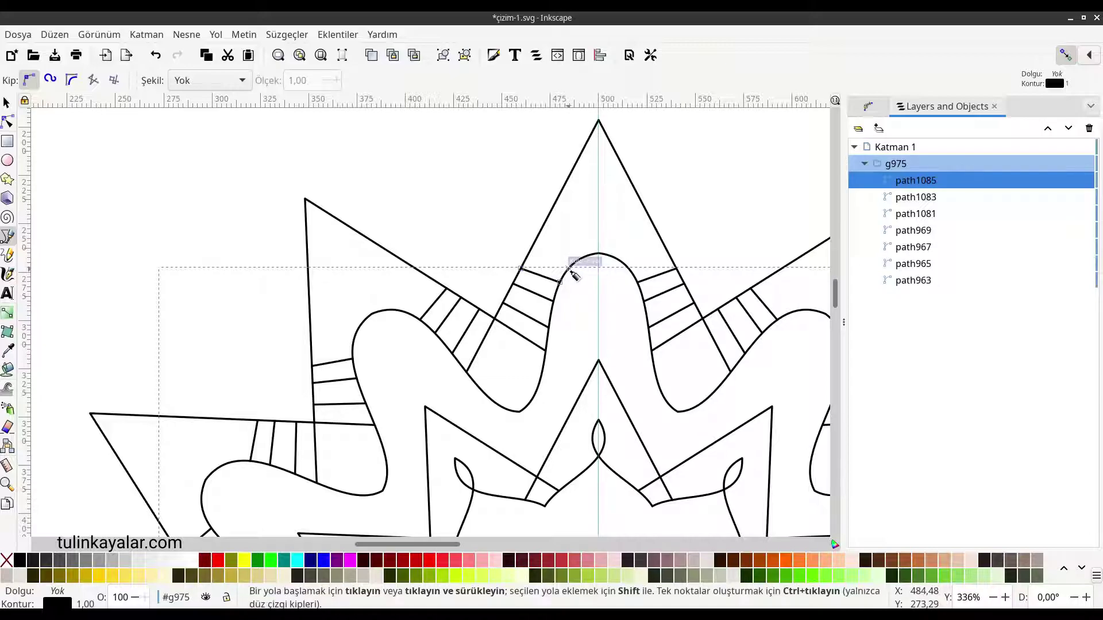
With snapping off, add more radiating hatch lines from the arch up to the top spike.
{"action": "left_click", "coordinate": [568, 269]}
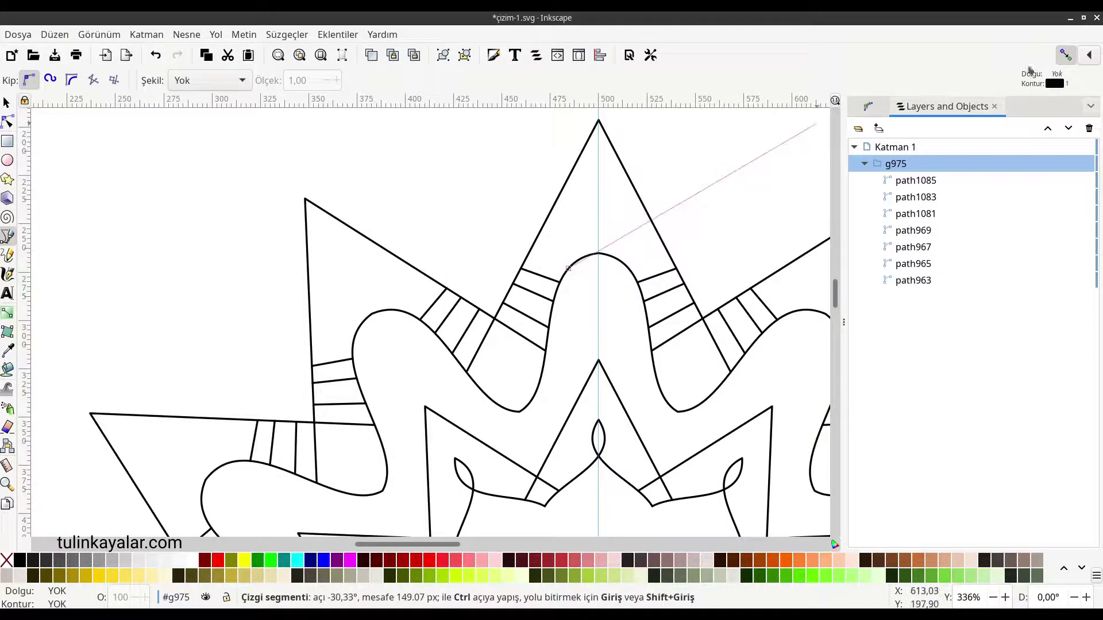
{"action": "left_click", "coordinate": [1066, 55]}
{"action": "double_click", "coordinate": [532, 253]}
{"action": "left_click", "coordinate": [577, 259]}
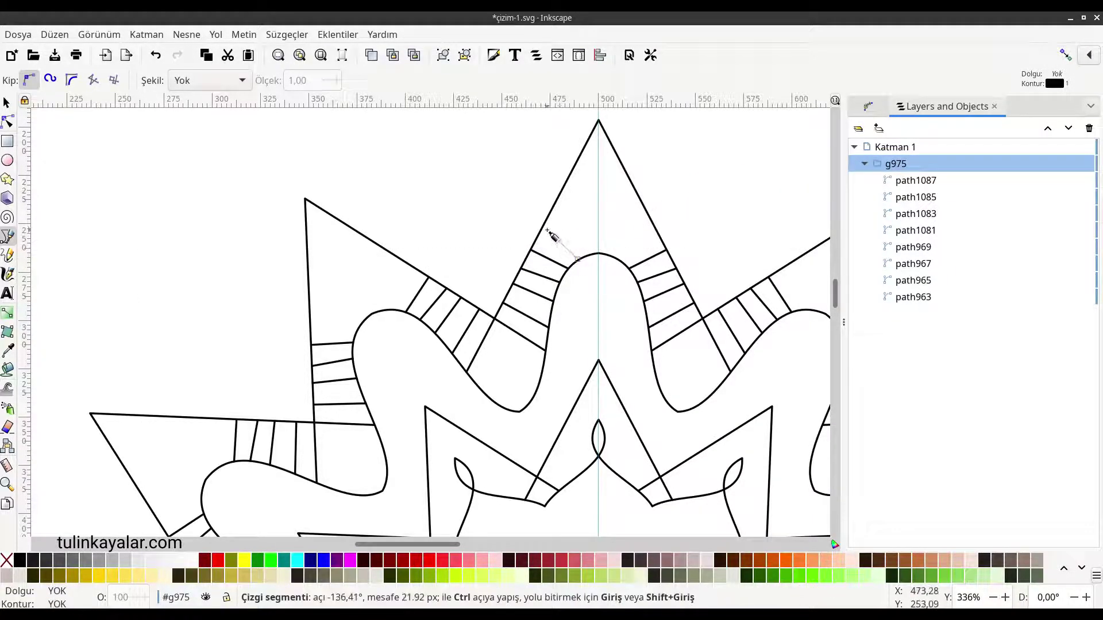
{"action": "double_click", "coordinate": [543, 230]}
{"action": "left_click", "coordinate": [589, 256]}
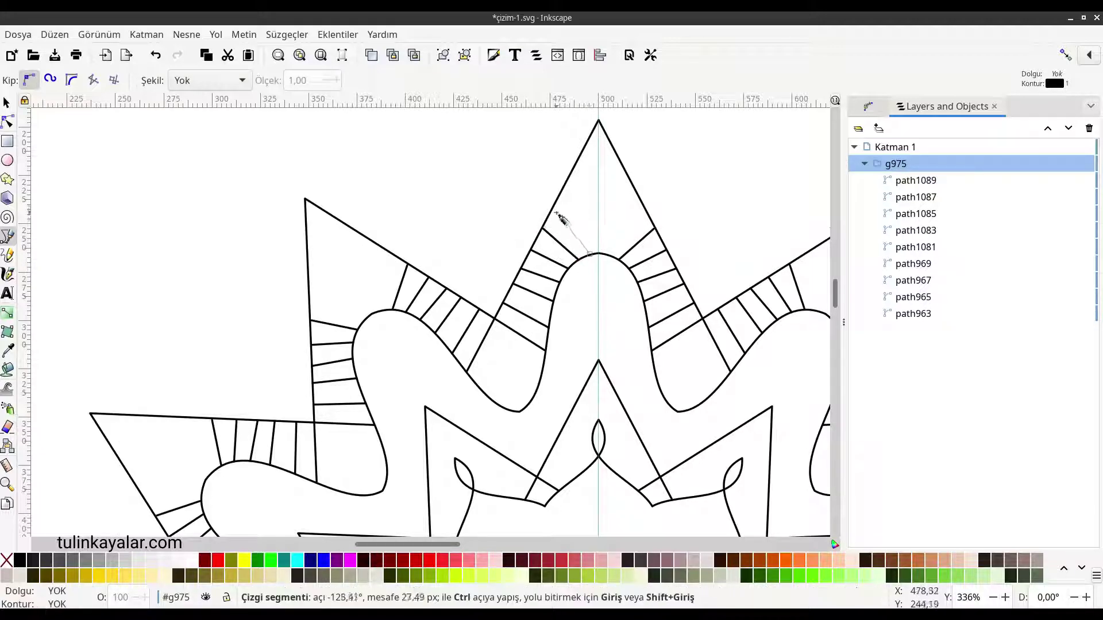
{"action": "double_click", "coordinate": [556, 204]}
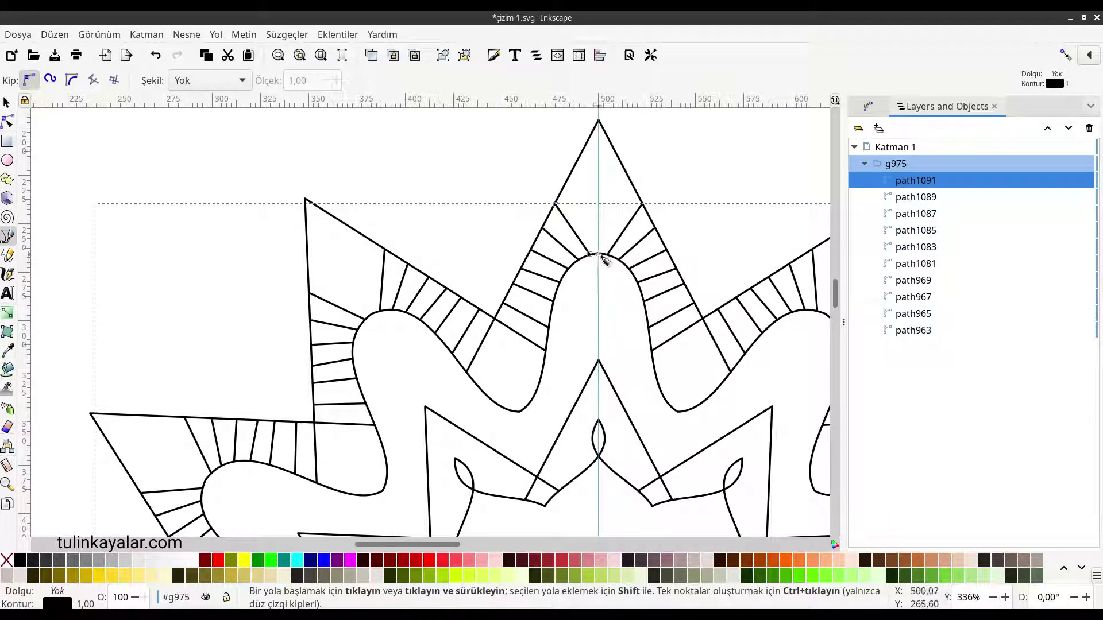
{"action": "left_click", "coordinate": [597, 255]}
{"action": "double_click", "coordinate": [568, 180]}
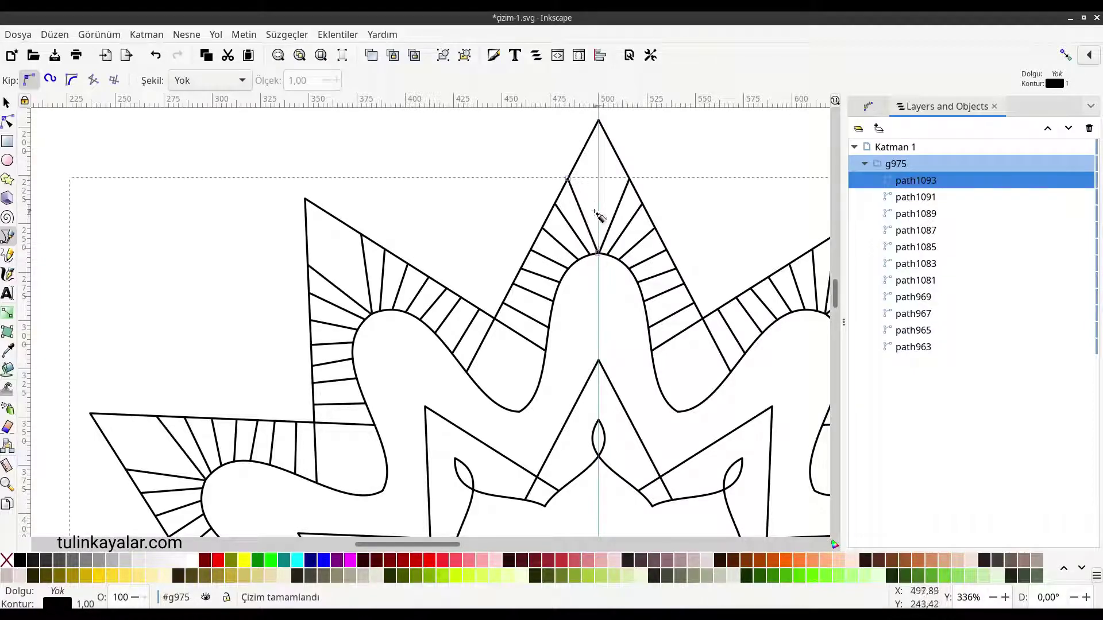
Draw three nested V chevrons narrowing toward the top spike's tip.
{"action": "left_click", "coordinate": [598, 223]}
{"action": "double_click", "coordinate": [578, 163]}
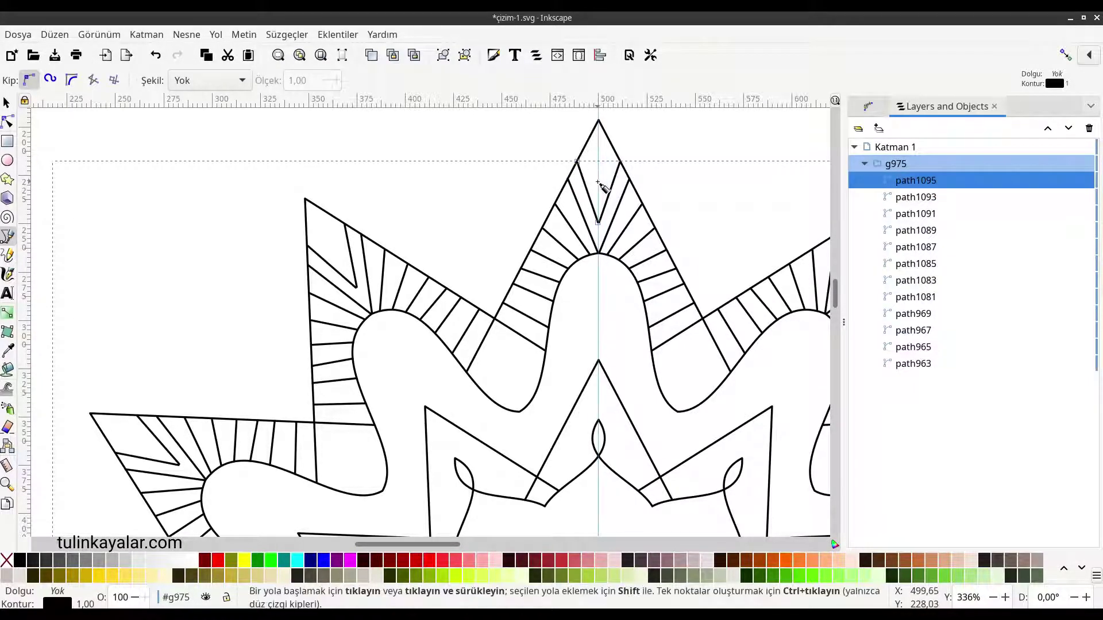
{"action": "left_click", "coordinate": [598, 182]}
{"action": "double_click", "coordinate": [587, 152]}
{"action": "left_click", "coordinate": [598, 148]}
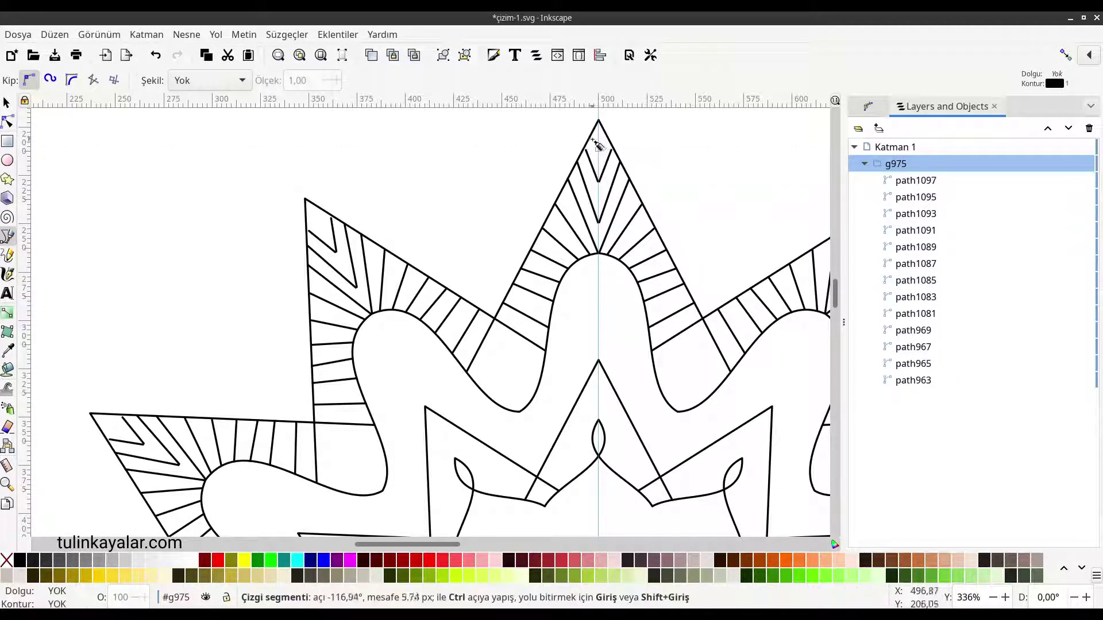
{"action": "double_click", "coordinate": [592, 138]}
Using the Node tool, drag the tip chevrons' nodes onto the spike edges and centre line.
{"action": "scroll", "coordinate": [585, 132], "scroll_direction": "up", "scroll_amount": 4}
{"action": "key", "text": "Escape"}
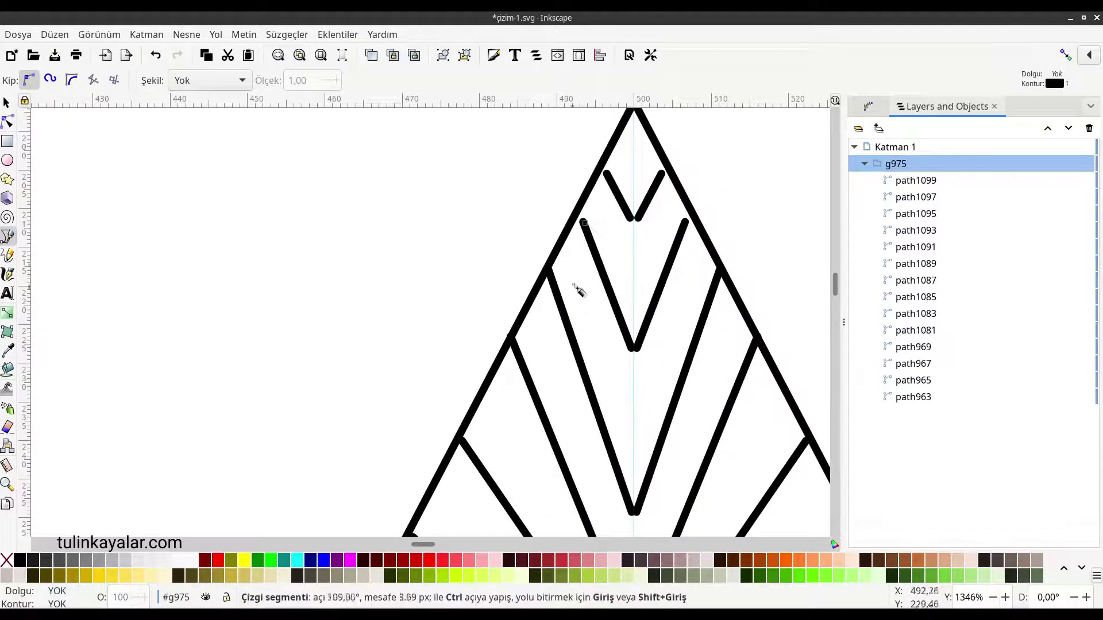
{"action": "key", "text": "n"}
{"action": "left_click", "coordinate": [585, 225]}
{"action": "left_click_drag", "start_coordinate": [582, 222], "coordinate": [579, 212]}
{"action": "left_click", "coordinate": [609, 178]}
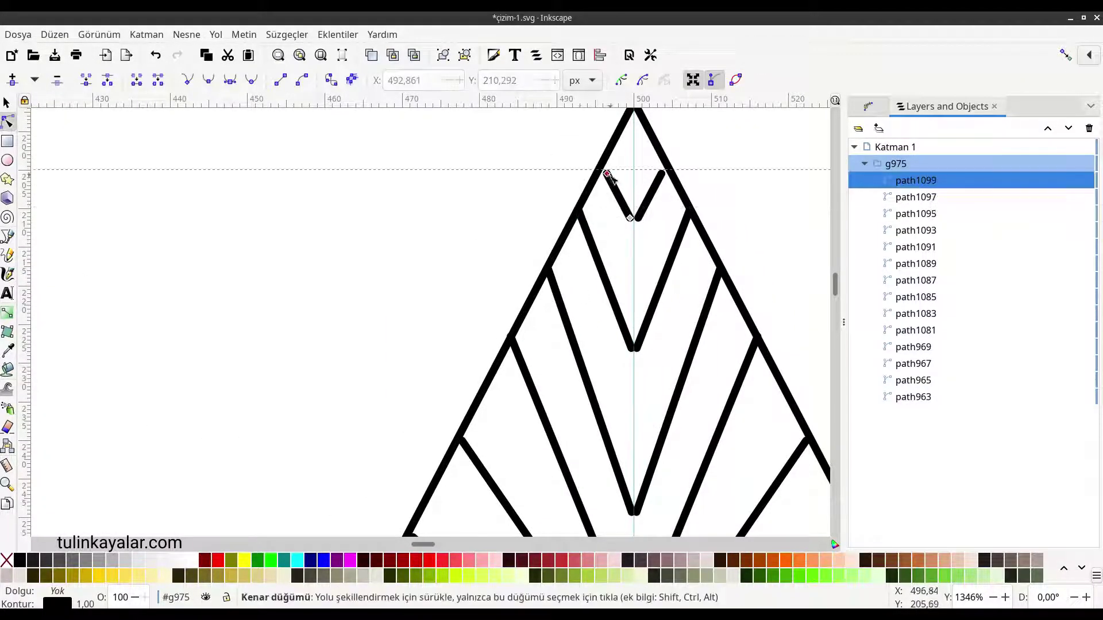
{"action": "left_click_drag", "start_coordinate": [606, 173], "coordinate": [603, 167]}
{"action": "left_click_drag", "start_coordinate": [630, 219], "coordinate": [633, 217]}
Adjust the remaining chevron point, then zoom out to the whole star and deselect.
{"action": "left_click", "coordinate": [634, 348]}
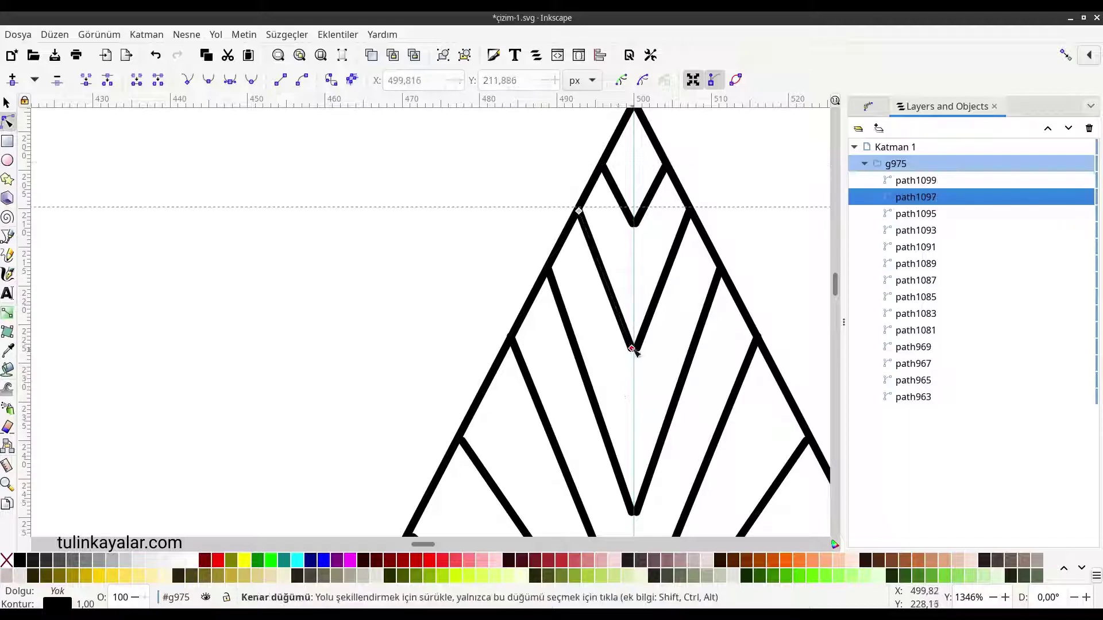
{"action": "scroll", "coordinate": [635, 439], "scroll_direction": "down", "scroll_amount": 3}
{"action": "scroll", "coordinate": [634, 440], "scroll_direction": "down", "scroll_amount": 2}
{"action": "left_click", "coordinate": [636, 379]}
{"action": "scroll", "coordinate": [638, 436], "scroll_direction": "down", "scroll_amount": 2}
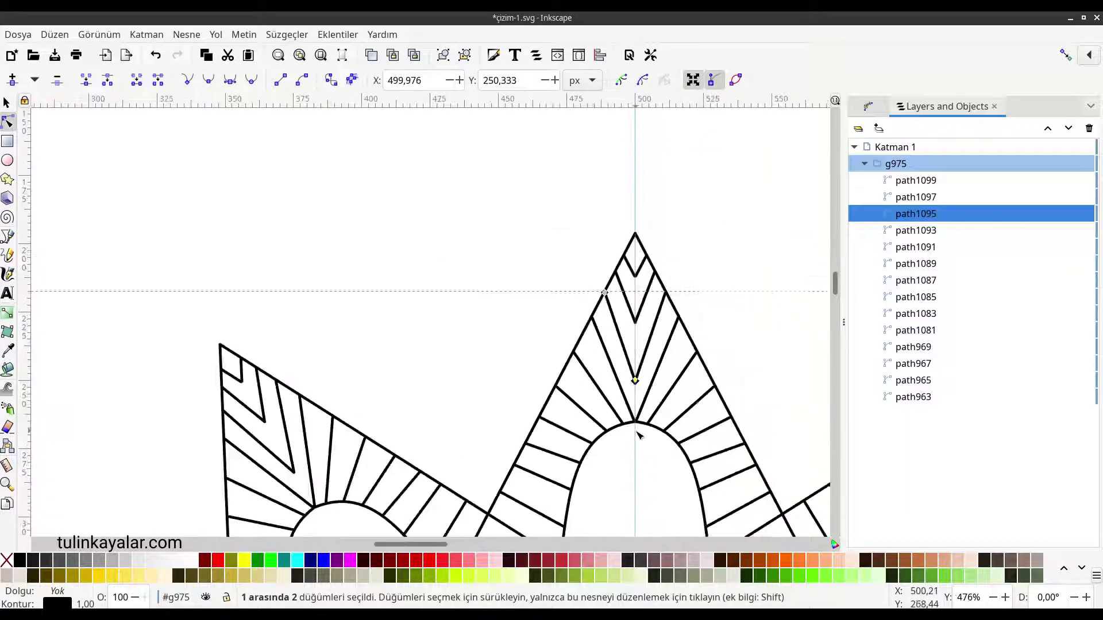
{"action": "scroll", "coordinate": [634, 430], "scroll_direction": "down", "scroll_amount": 1}
{"action": "scroll", "coordinate": [630, 424], "scroll_direction": "down", "scroll_amount": 2, "text": "ctrl"}
{"action": "scroll", "coordinate": [598, 401], "scroll_direction": "down", "scroll_amount": 1, "text": "ctrl"}
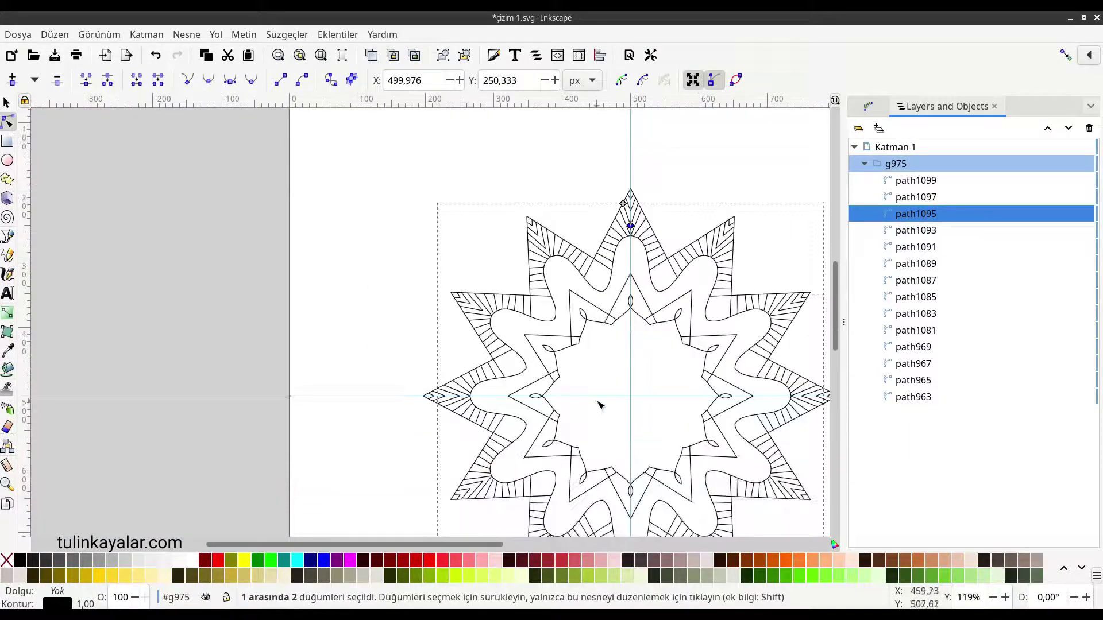
{"action": "left_click_drag", "start_coordinate": [685, 496], "coordinate": [561, 430]}
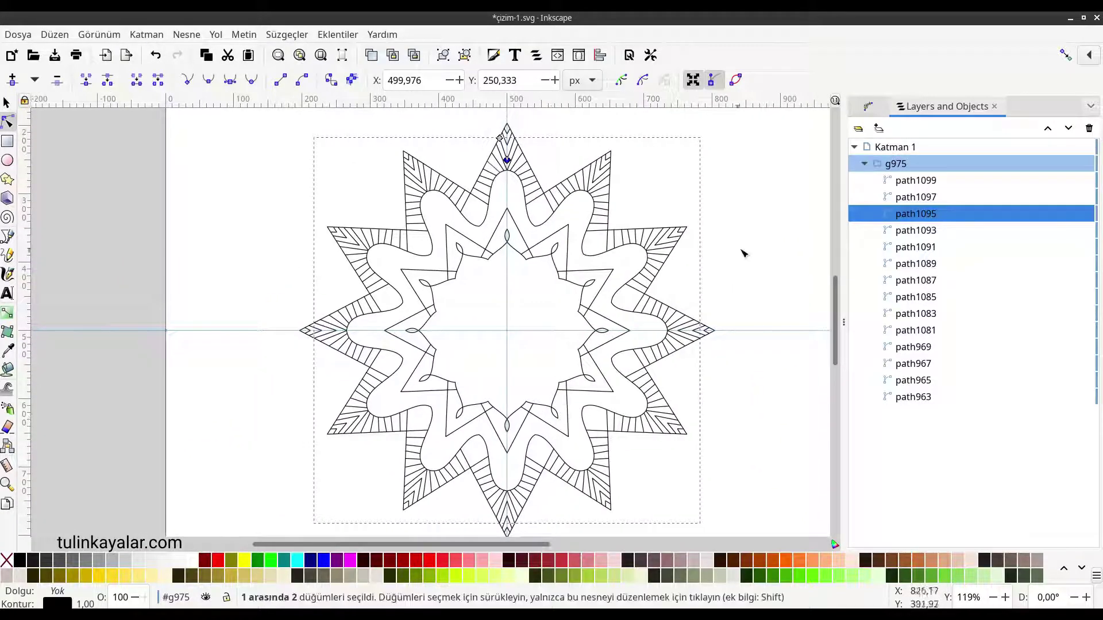
{"action": "left_click", "coordinate": [757, 284]}
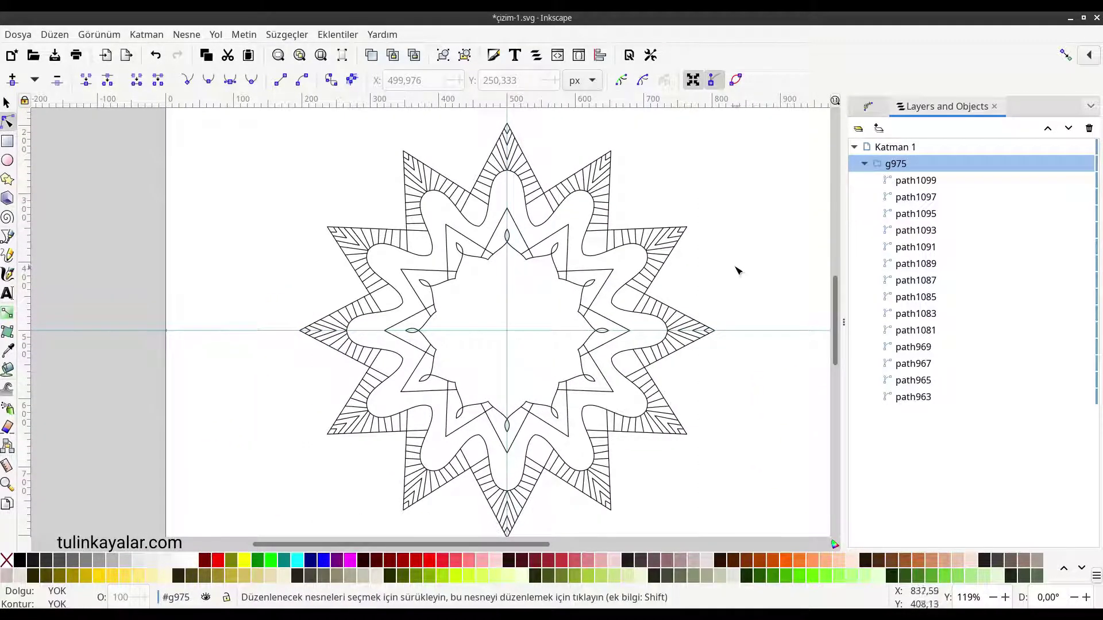
Collapse g975 and return to layer Katman 1 with nothing selected.
{"action": "left_click", "coordinate": [491, 241]}
{"action": "left_click", "coordinate": [866, 165]}
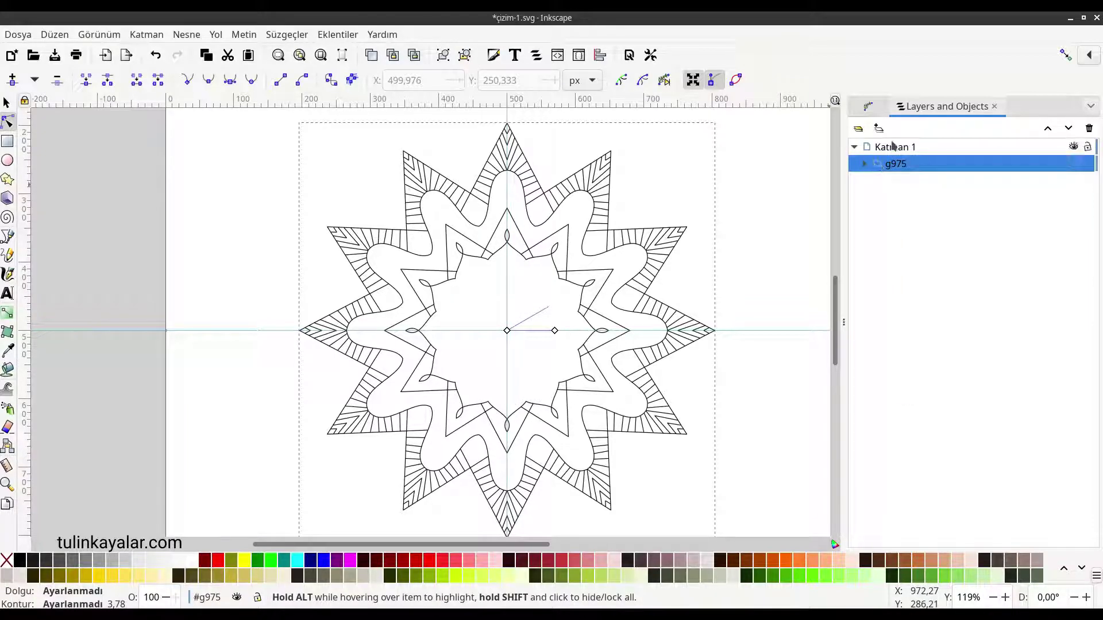
{"action": "left_click", "coordinate": [893, 151]}
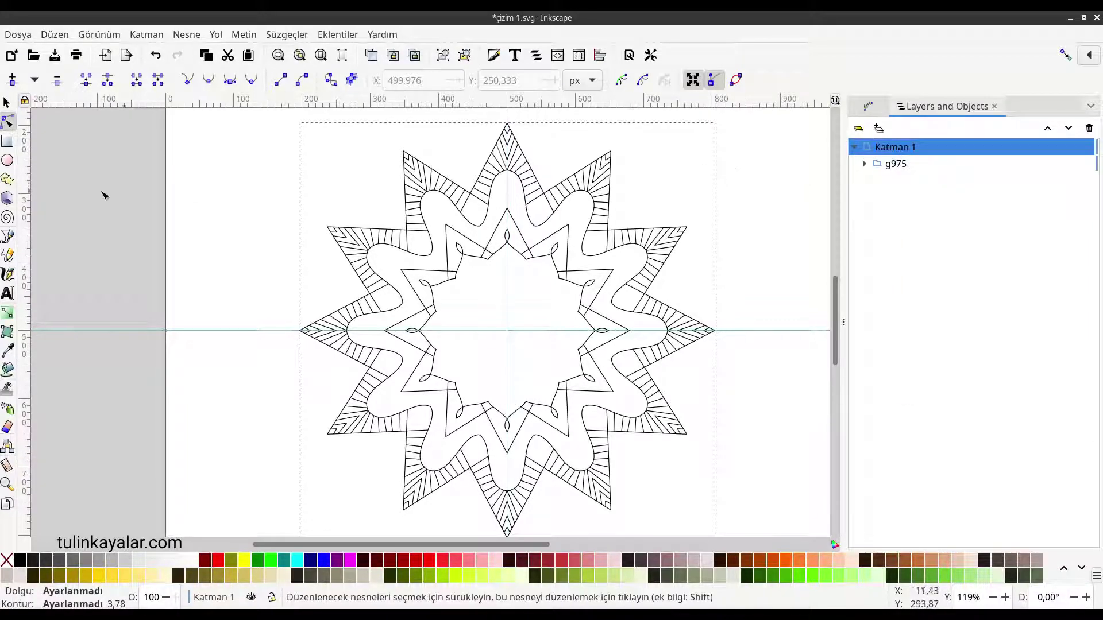
{"action": "left_click", "coordinate": [209, 205]}
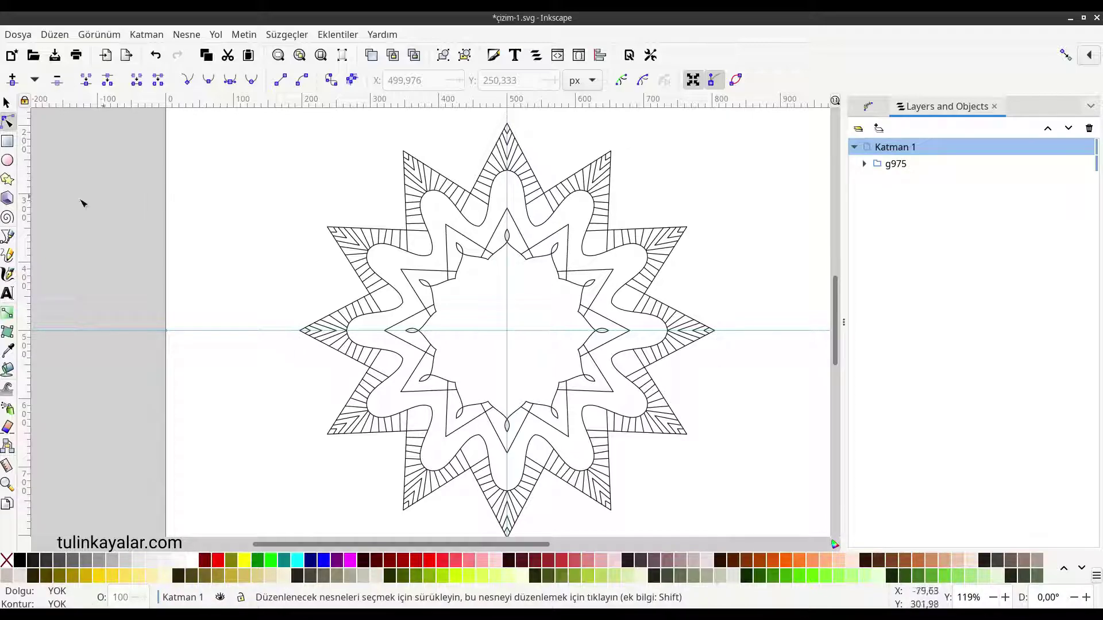
{"action": "left_click", "coordinate": [8, 237]}
Draw a short vertical line to the left of the star.
{"action": "scroll", "coordinate": [258, 181], "scroll_direction": "up", "scroll_amount": 1}
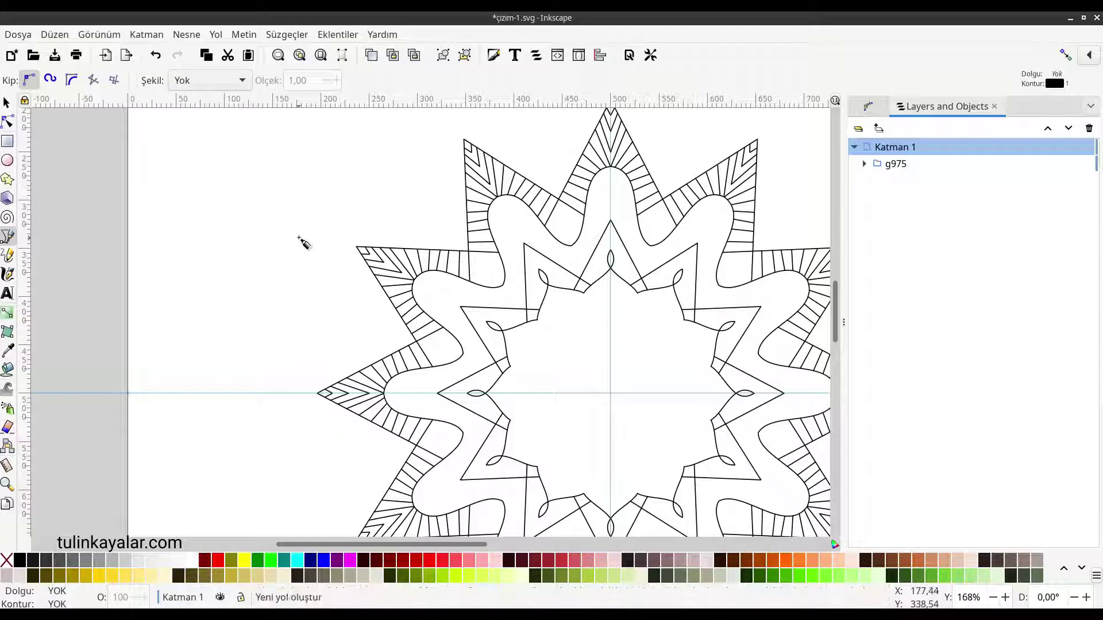
{"action": "left_click", "coordinate": [298, 236]}
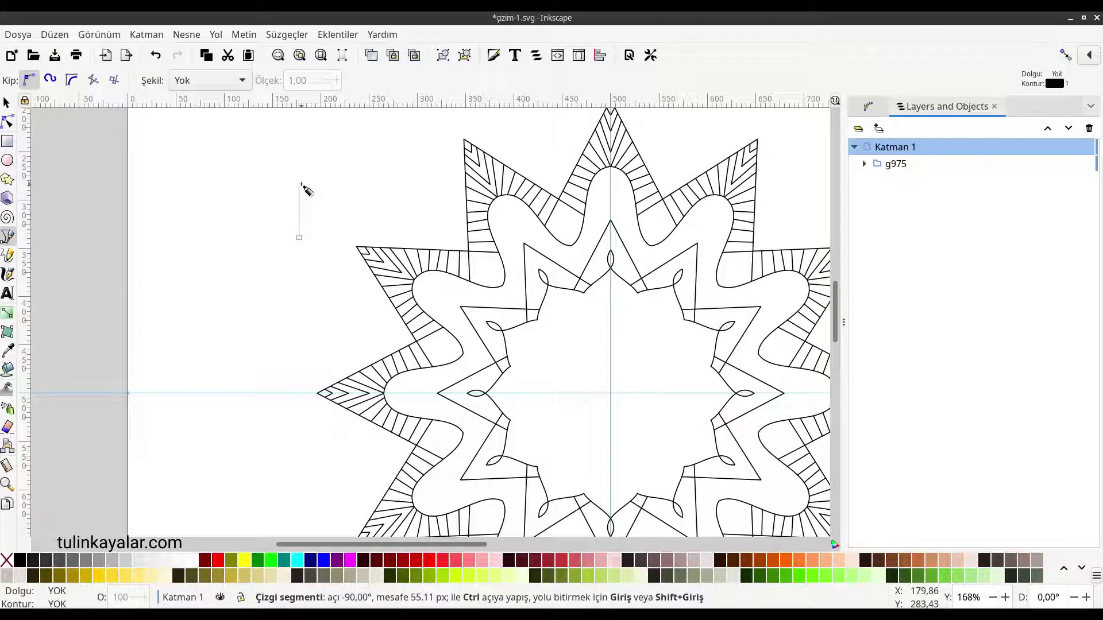
{"action": "left_click", "coordinate": [301, 185]}
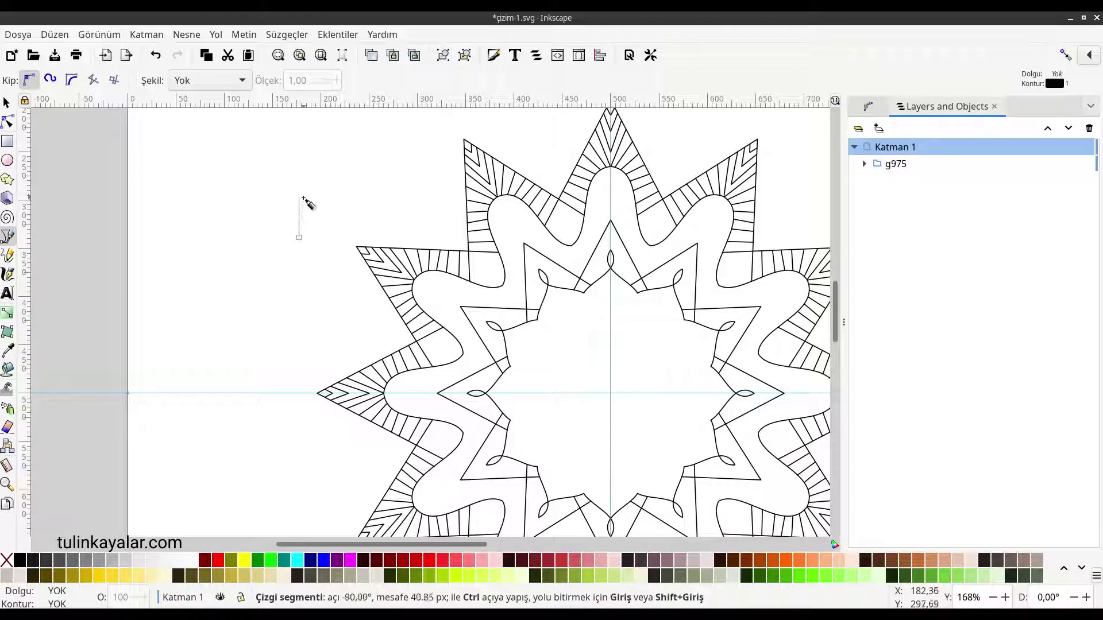
{"action": "key", "text": "Return"}
Apply a Power stroke path effect to the new line.
{"action": "key", "text": "n"}
{"action": "key", "text": "ctrl+shift+7"}
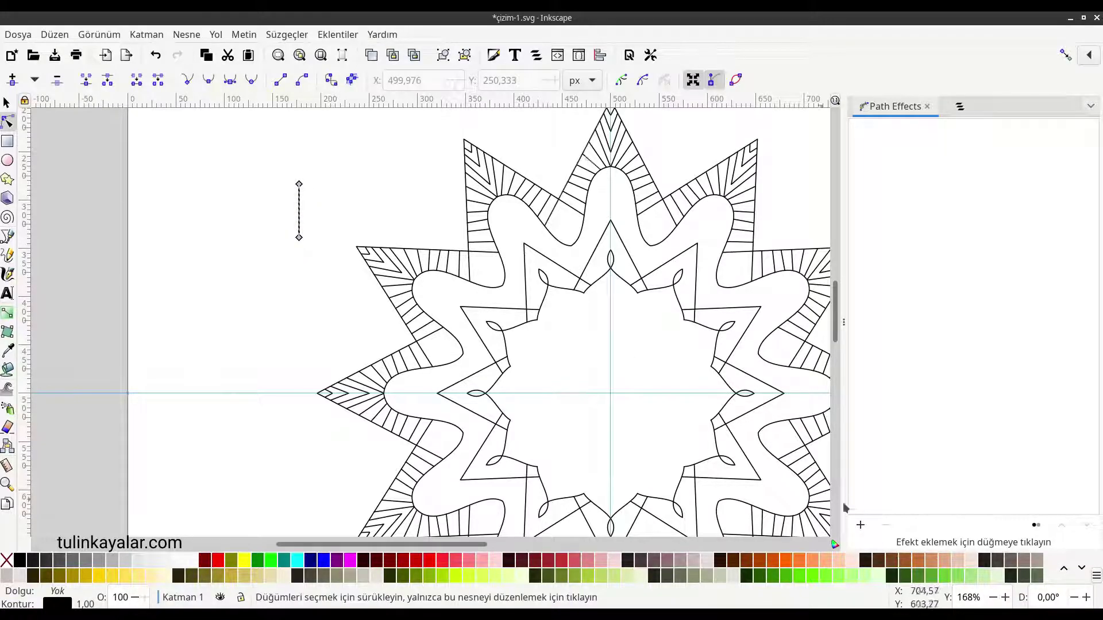
{"action": "left_click", "coordinate": [859, 525]}
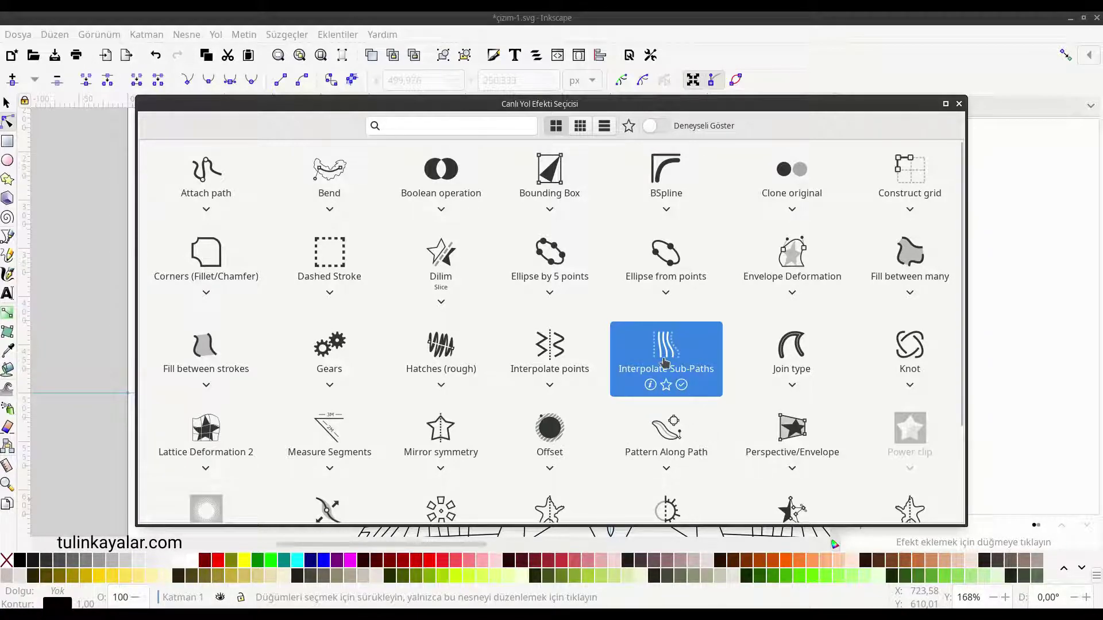
{"action": "scroll", "coordinate": [664, 362], "scroll_direction": "down", "scroll_amount": 3}
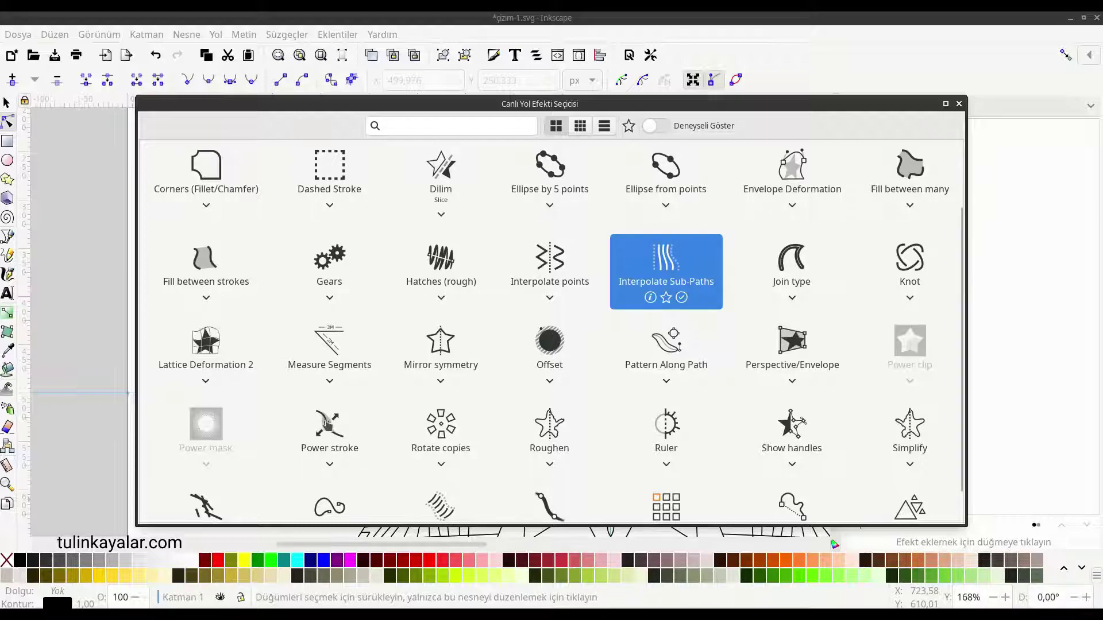
{"action": "left_click", "coordinate": [325, 426]}
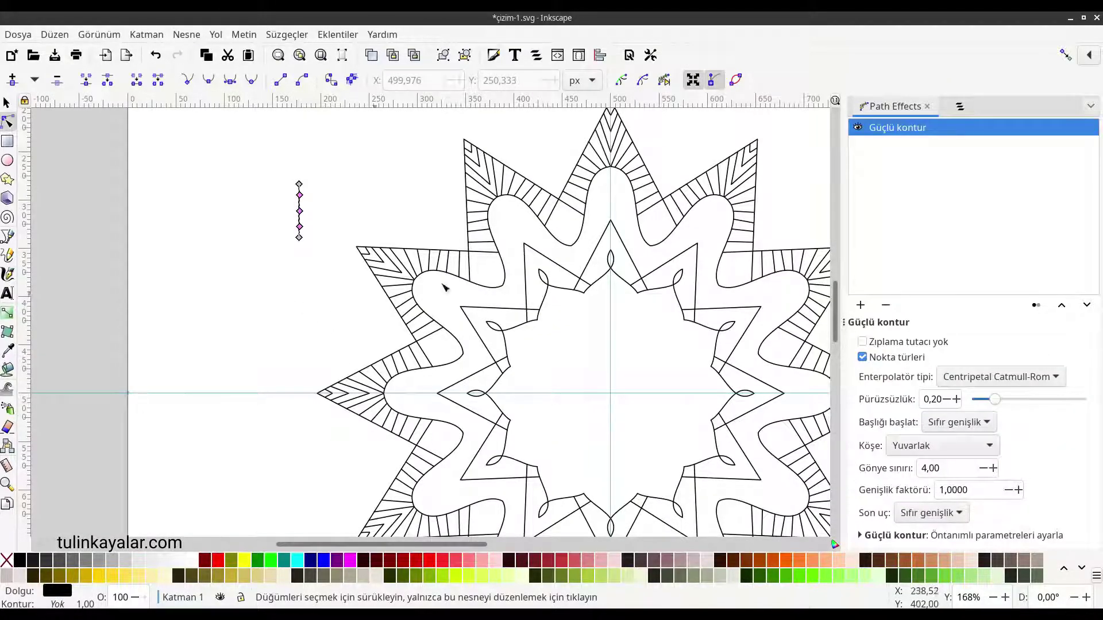
Drag the Power stroke width knots and bottom node to form a pointed black diamond.
{"action": "scroll", "coordinate": [249, 242], "scroll_direction": "up", "scroll_amount": 1, "text": "ctrl"}
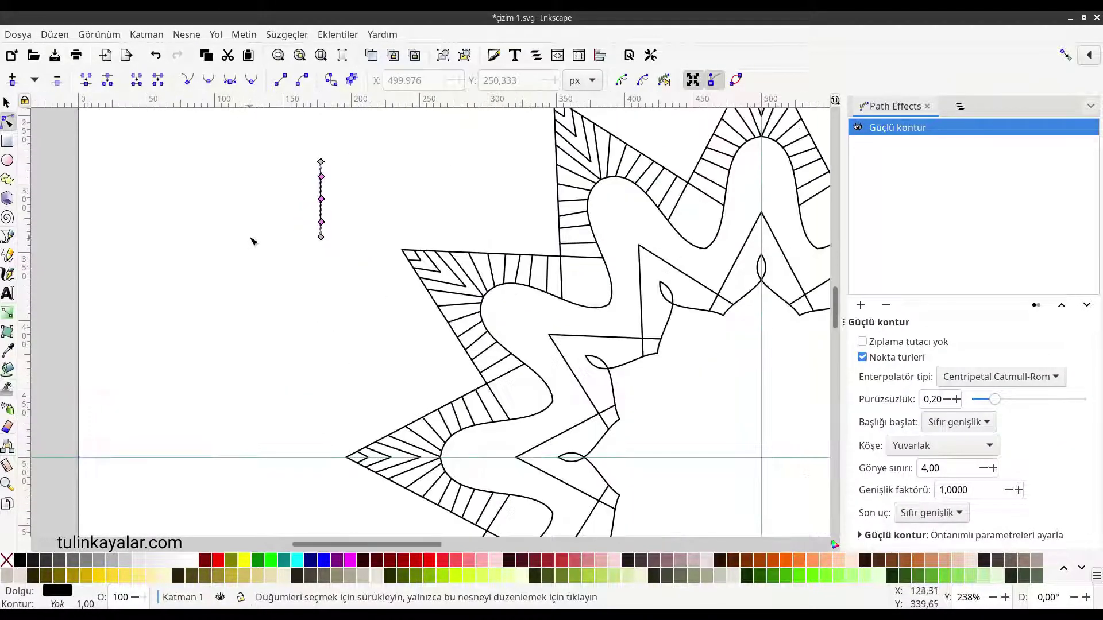
{"action": "scroll", "coordinate": [247, 236], "scroll_direction": "up", "scroll_amount": 1, "text": "ctrl"}
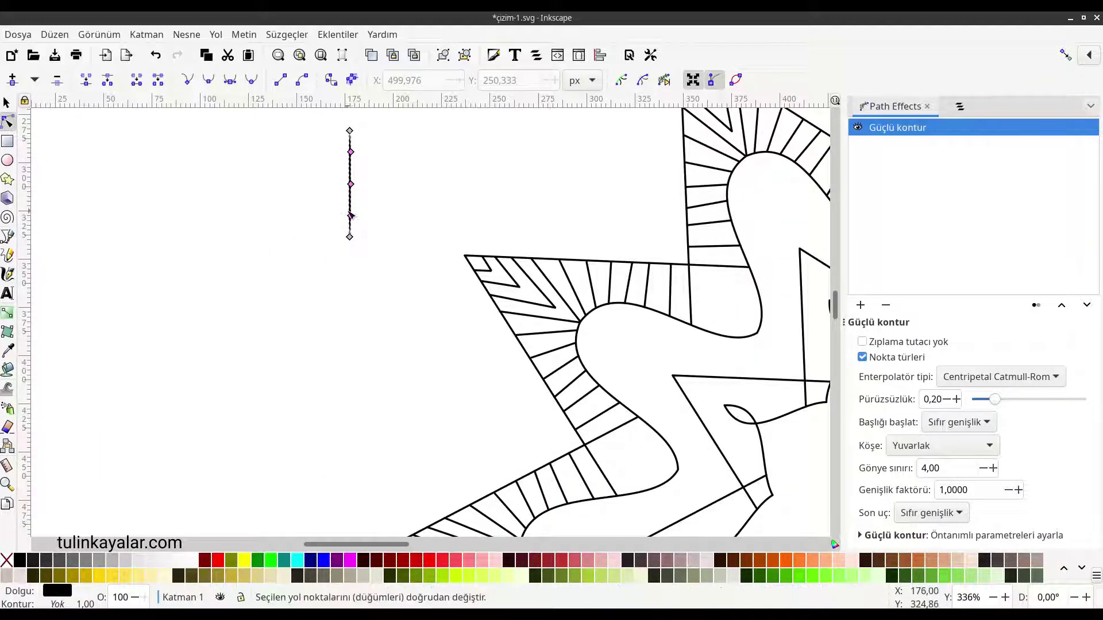
{"action": "left_click_drag", "start_coordinate": [352, 220], "coordinate": [350, 235]}
{"action": "key", "text": "ctrl+z"}
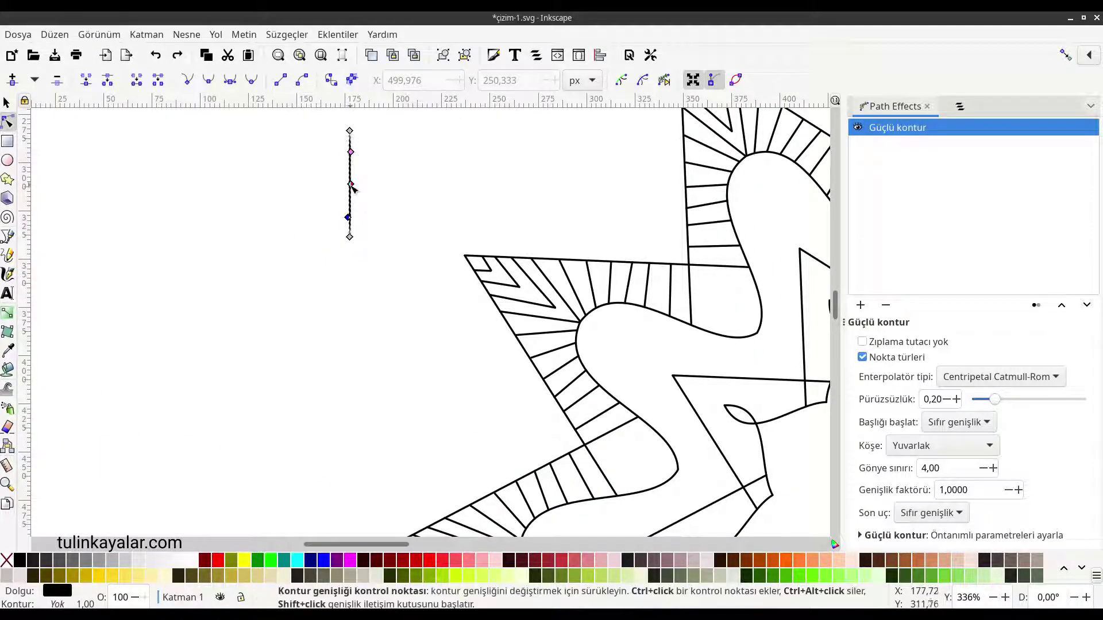
{"action": "mouse_move", "coordinate": [349, 185]}
{"action": "left_mouse_down"}
{"action": "mouse_move", "coordinate": [337, 189]}
{"action": "mouse_move", "coordinate": [339, 163]}
{"action": "left_mouse_up"}
{"action": "left_click_drag", "start_coordinate": [350, 216], "coordinate": [337, 216]}
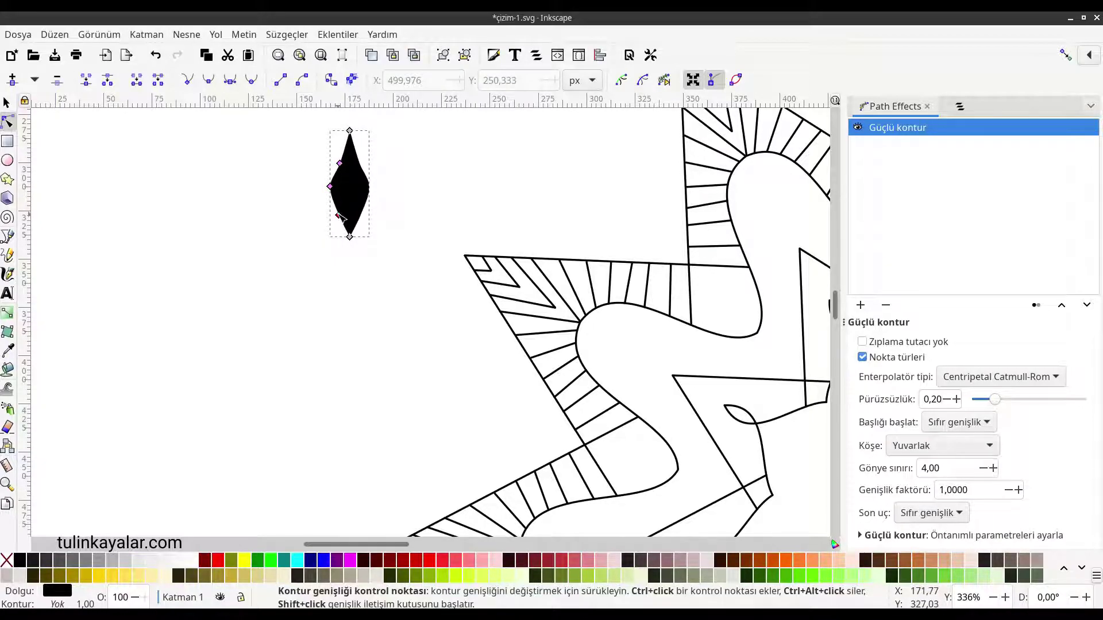
{"action": "left_click_drag", "start_coordinate": [339, 163], "coordinate": [336, 160]}
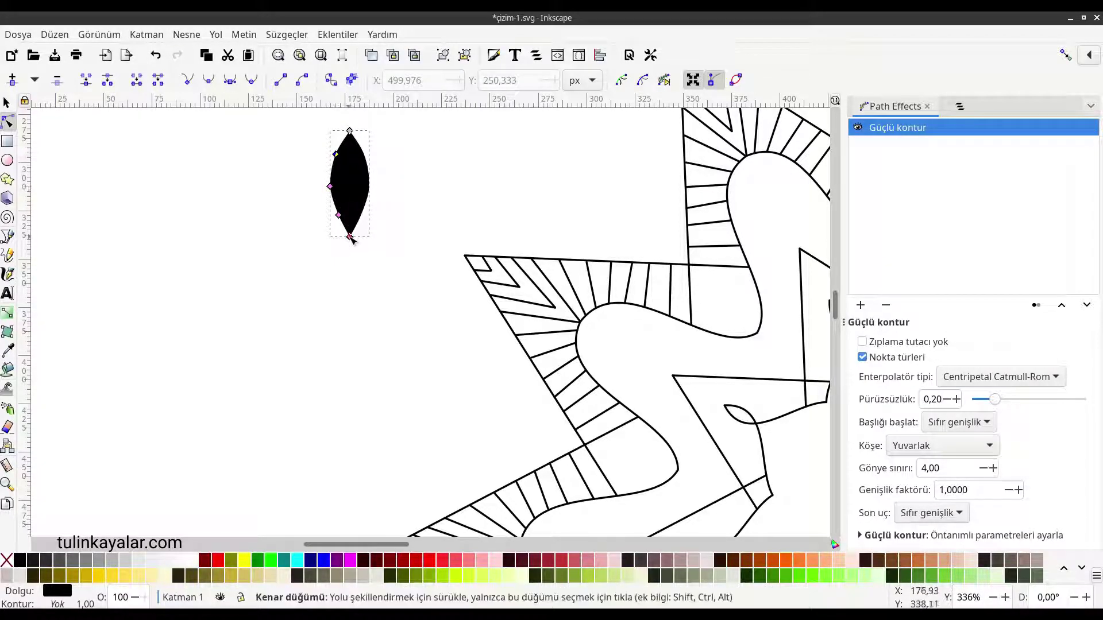
{"action": "left_click_drag", "start_coordinate": [349, 237], "coordinate": [349, 245]}
{"action": "left_click_drag", "start_coordinate": [329, 186], "coordinate": [326, 189]}
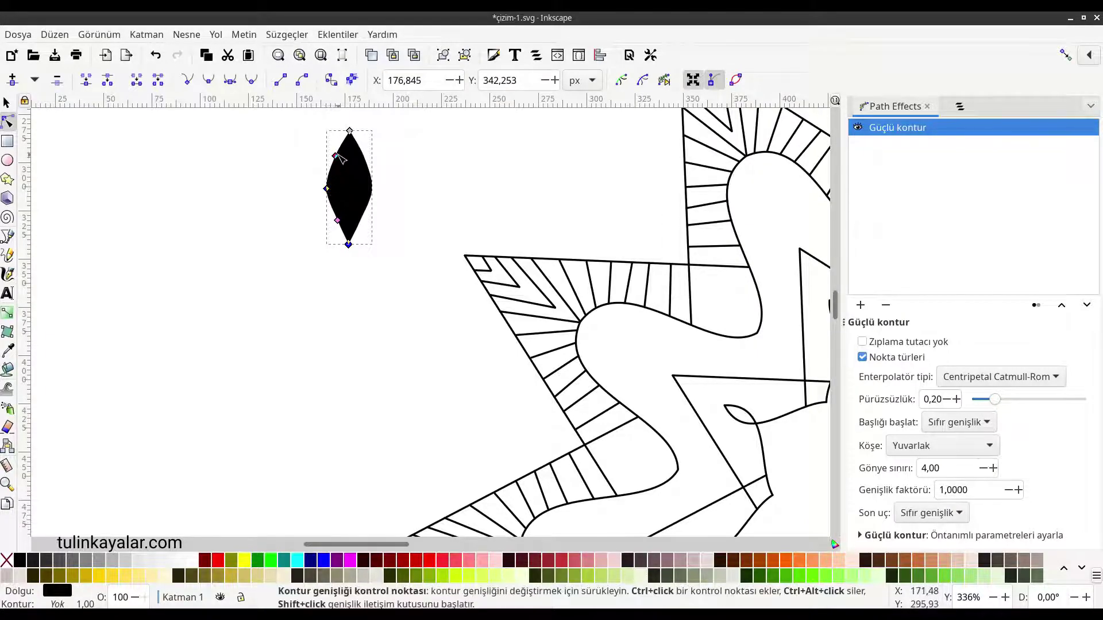
{"action": "left_click", "coordinate": [322, 207]}
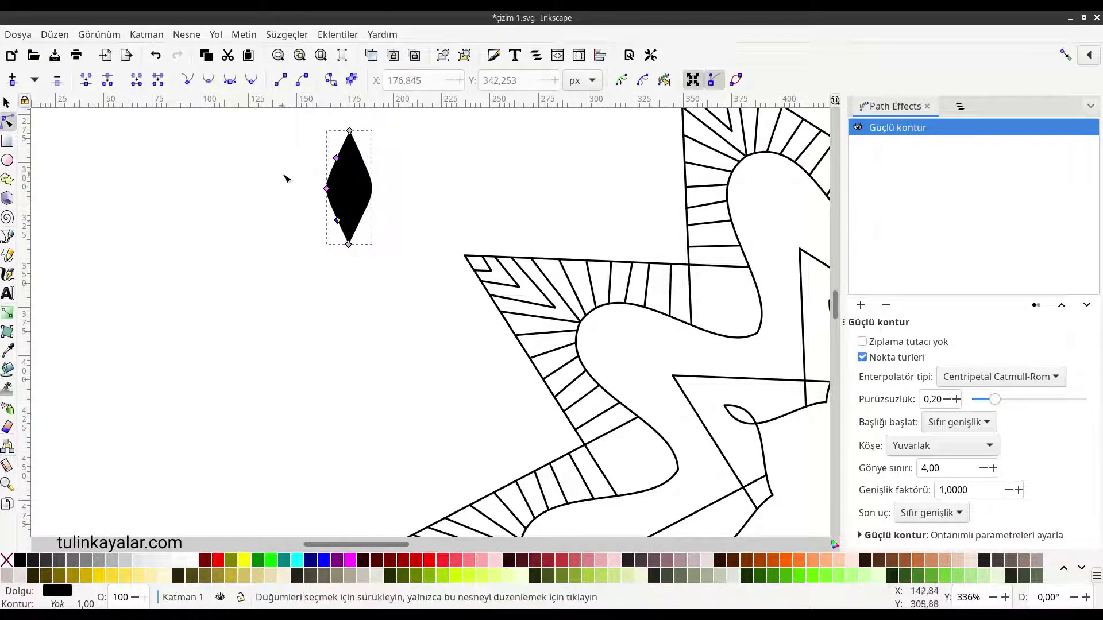
Cut the black diamond and enter group g975 via Layers and Objects.
{"action": "key", "text": "s"}
{"action": "left_click", "coordinate": [352, 221]}
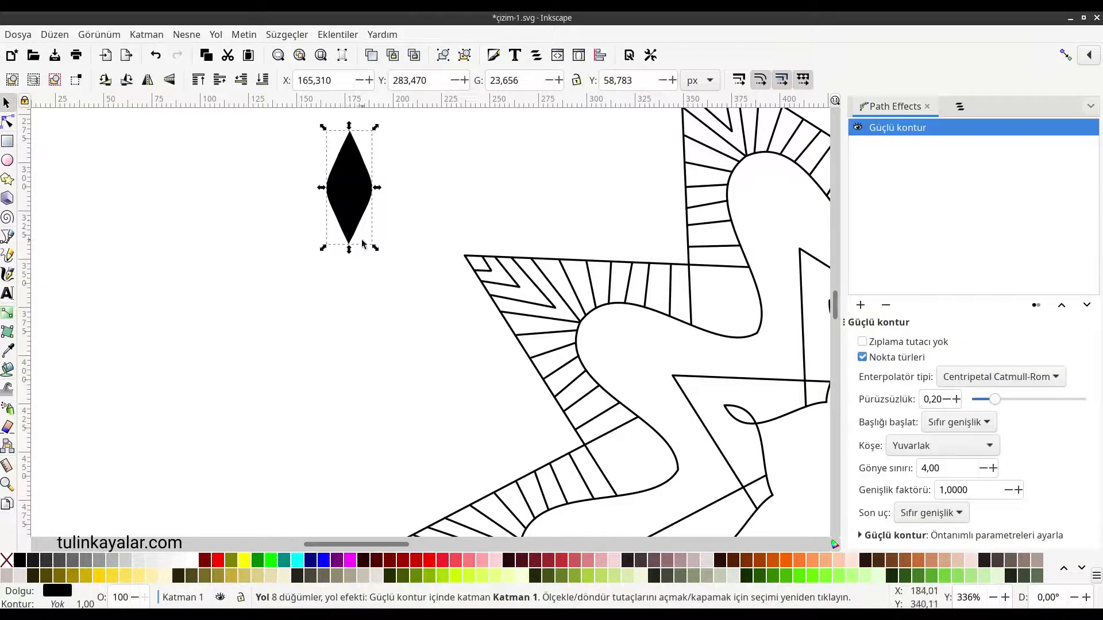
{"action": "key", "text": "Delete"}
{"action": "scroll", "coordinate": [415, 225], "scroll_direction": "down", "scroll_amount": 2}
{"action": "scroll", "coordinate": [415, 225], "scroll_direction": "down", "scroll_amount": 1}
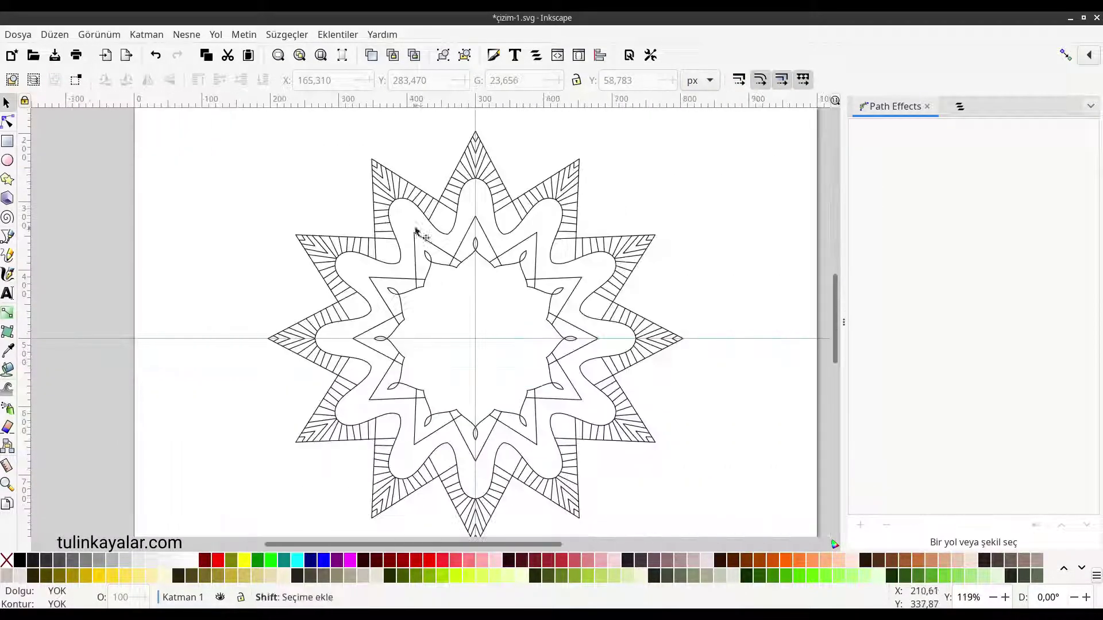
{"action": "left_click", "coordinate": [959, 108]}
{"action": "right_click", "coordinate": [893, 165]}
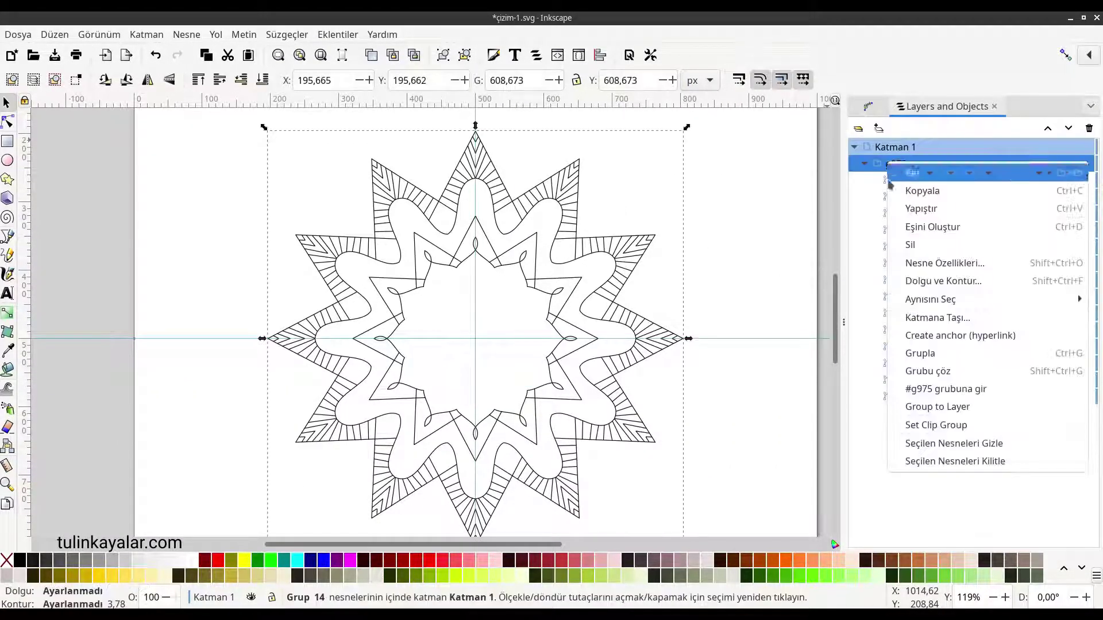
{"action": "left_click", "coordinate": [930, 387]}
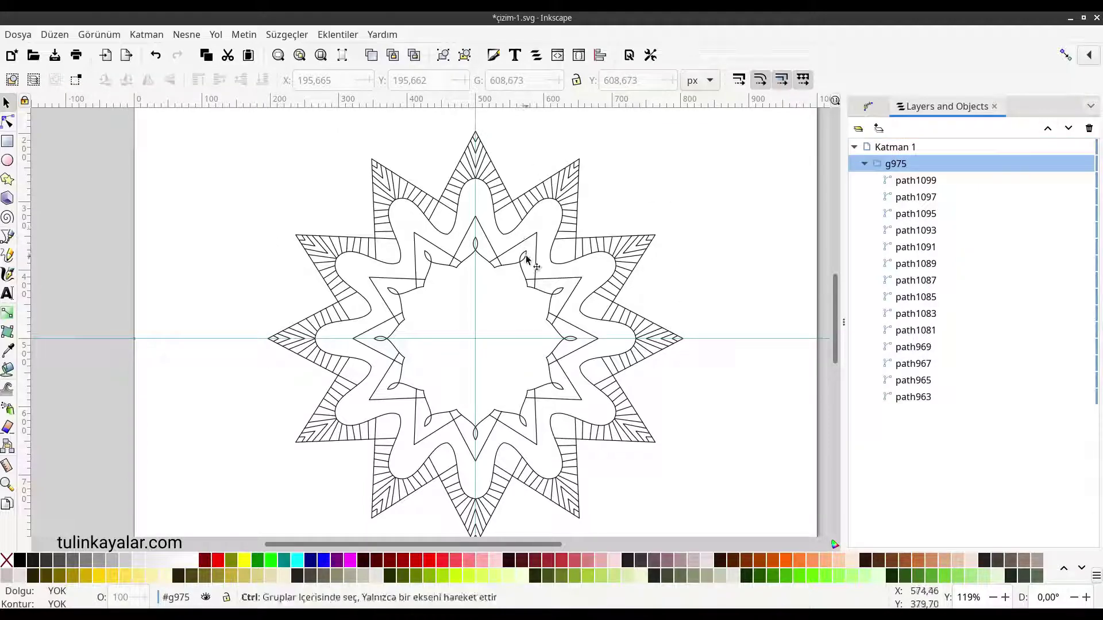
Paste the diamond in place inside g975 and position diamond pairs in every lobe.
{"action": "key", "text": "ctrl+alt+v"}
{"action": "key", "text": "n"}
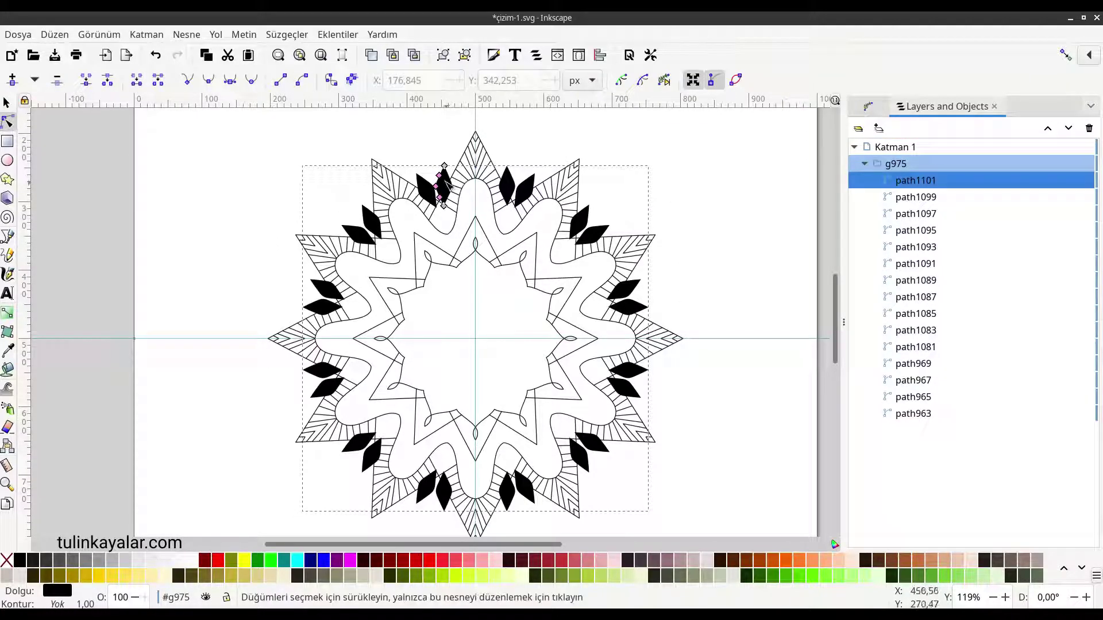
{"action": "mouse_move", "coordinate": [449, 185]}
{"action": "left_mouse_down"}
{"action": "mouse_move", "coordinate": [469, 208]}
{"action": "mouse_move", "coordinate": [469, 285]}
{"action": "mouse_move", "coordinate": [472, 209]}
{"action": "left_mouse_up"}
{"action": "key", "text": "ctrl+z"}
{"action": "key", "text": "s"}
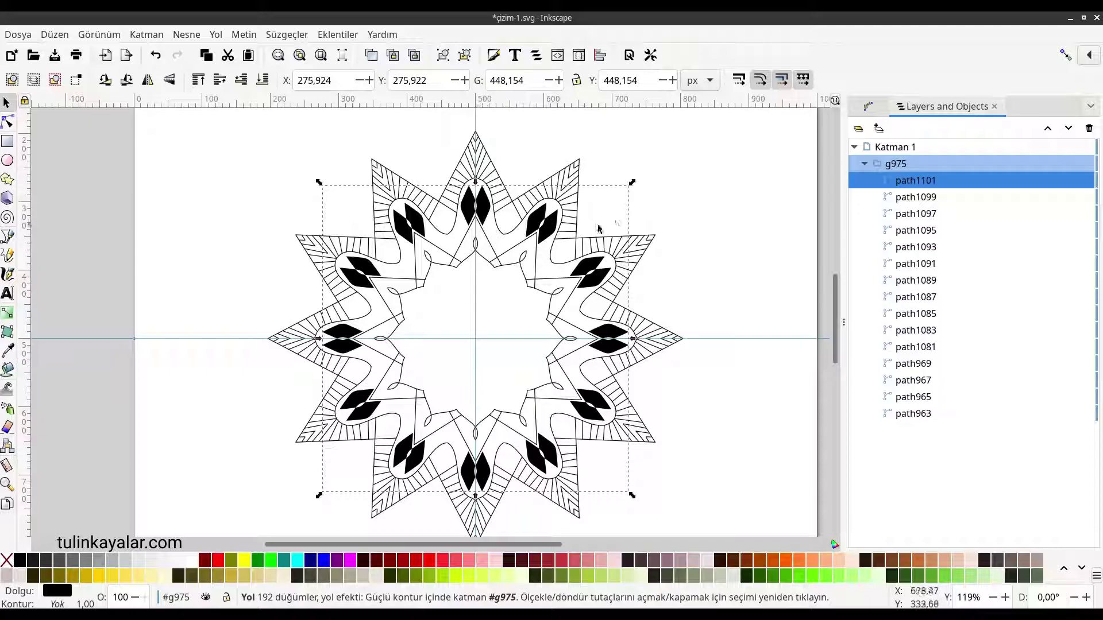
{"action": "left_click", "coordinate": [664, 300]}
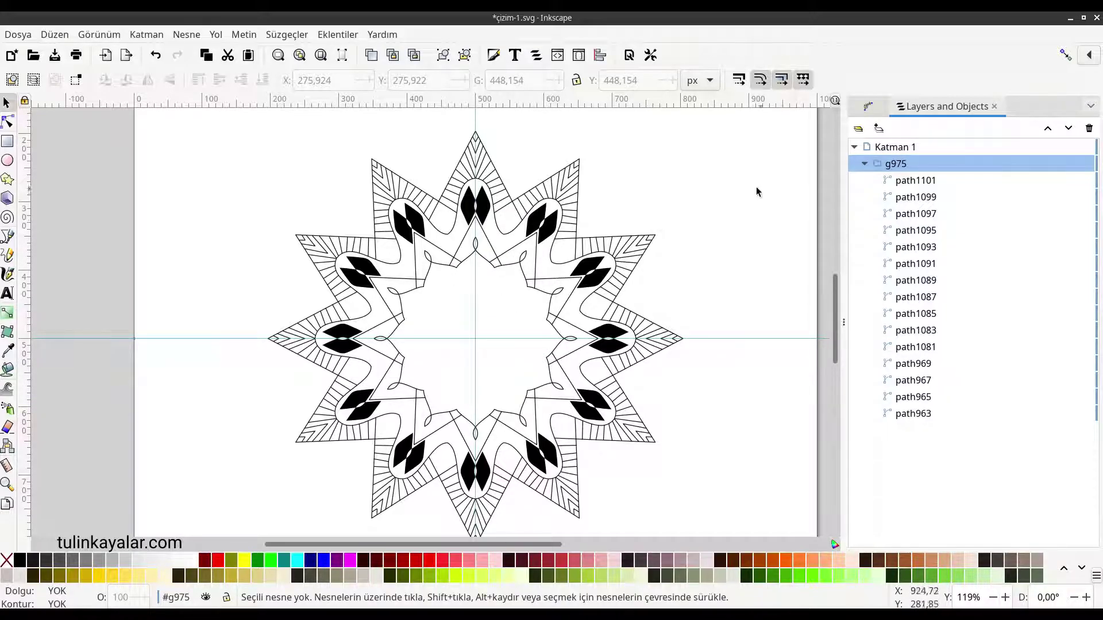
Collapse g975 and return to layer Katman 1 with nothing selected.
{"action": "left_click", "coordinate": [866, 164]}
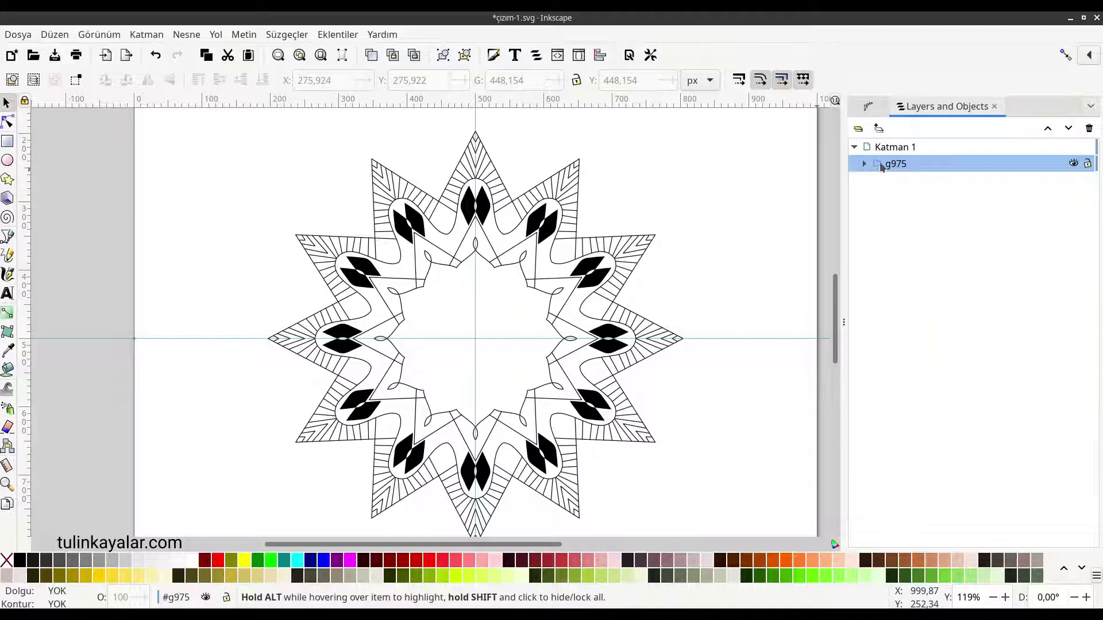
{"action": "left_click", "coordinate": [894, 147]}
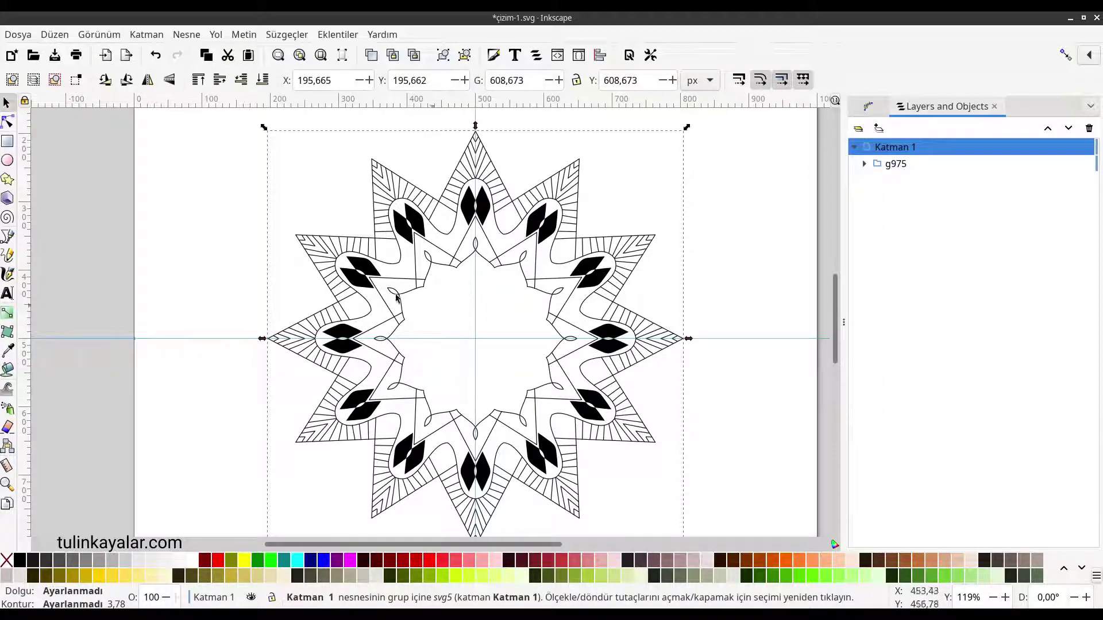
{"action": "left_click", "coordinate": [173, 187]}
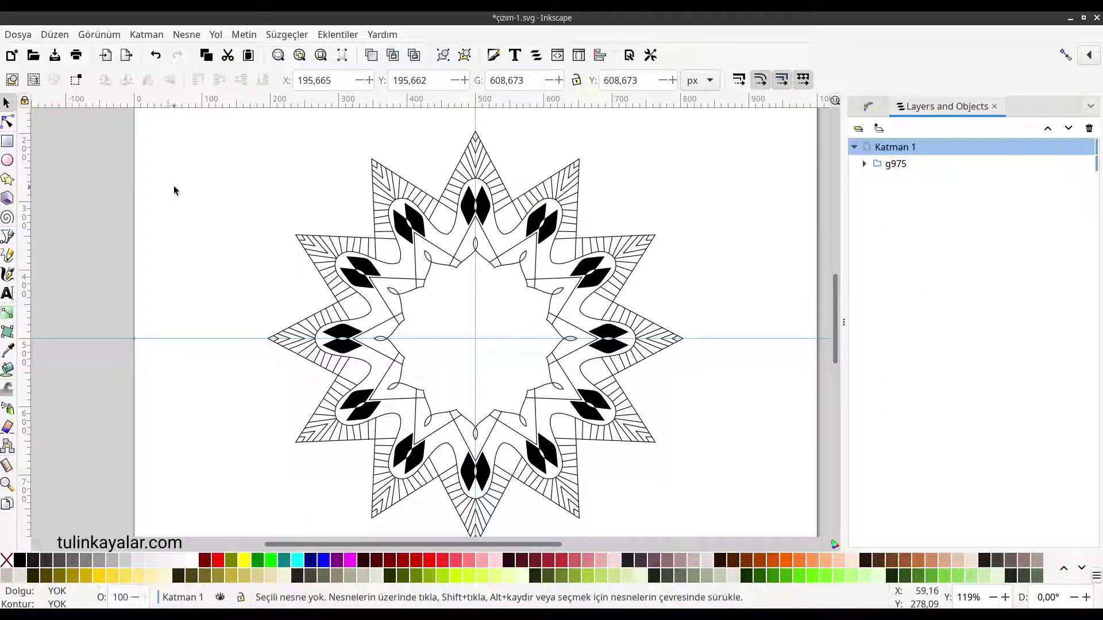
{"action": "left_click", "coordinate": [7, 160]}
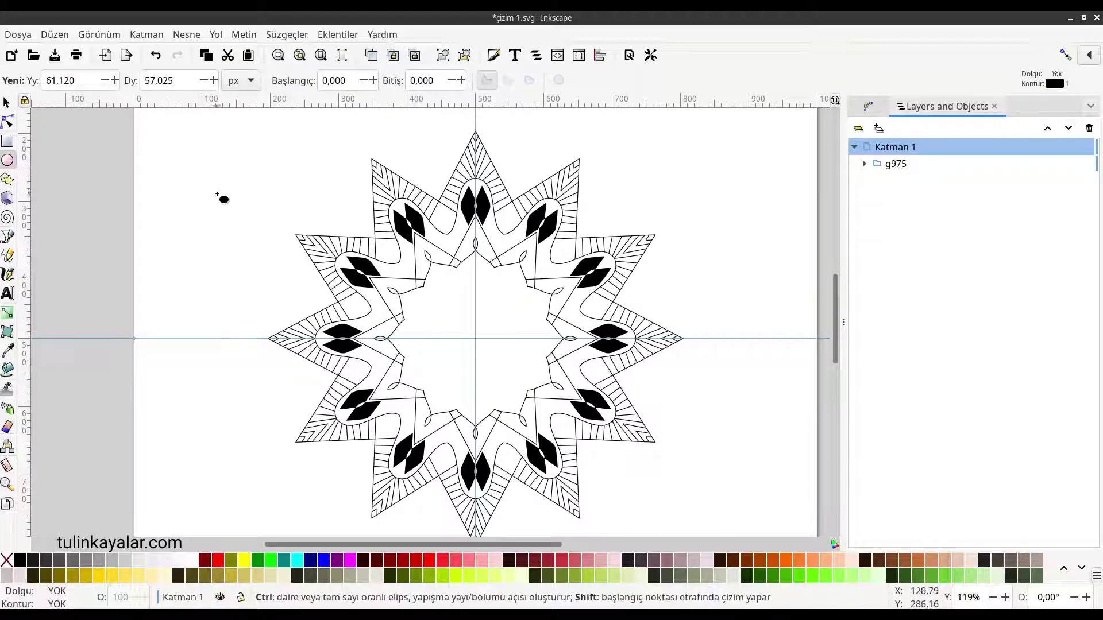
Draw a small black, strokeless circle and shrink it beside the star's top point.
{"action": "left_click_drag", "start_coordinate": [215, 192], "coordinate": [225, 202]}
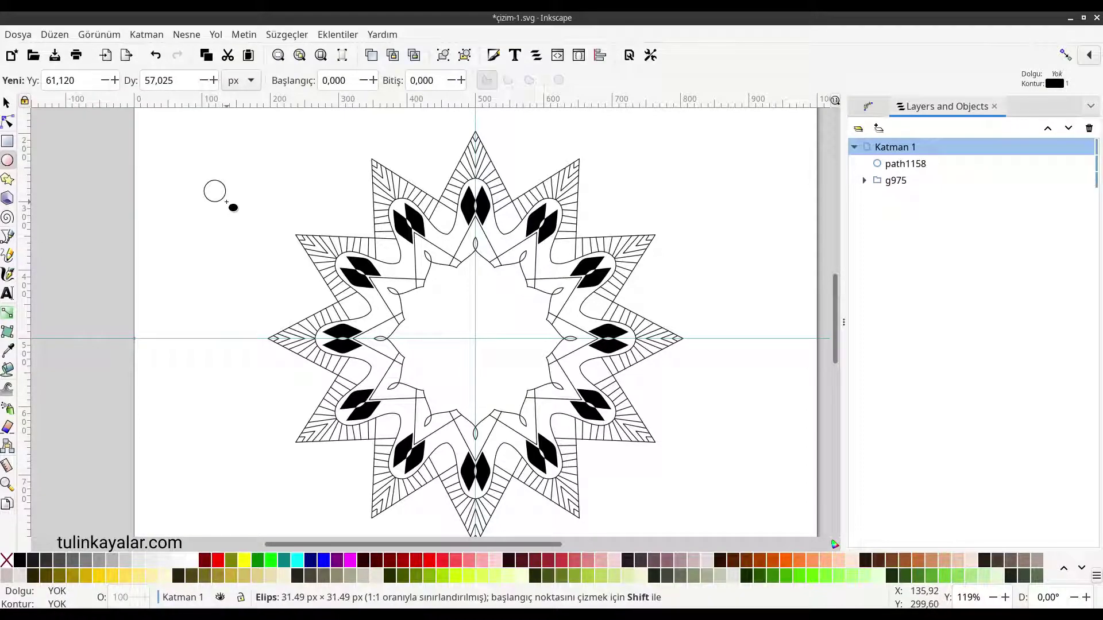
{"action": "left_click", "coordinate": [21, 561]}
{"action": "left_click", "coordinate": [6, 560], "text": "shift"}
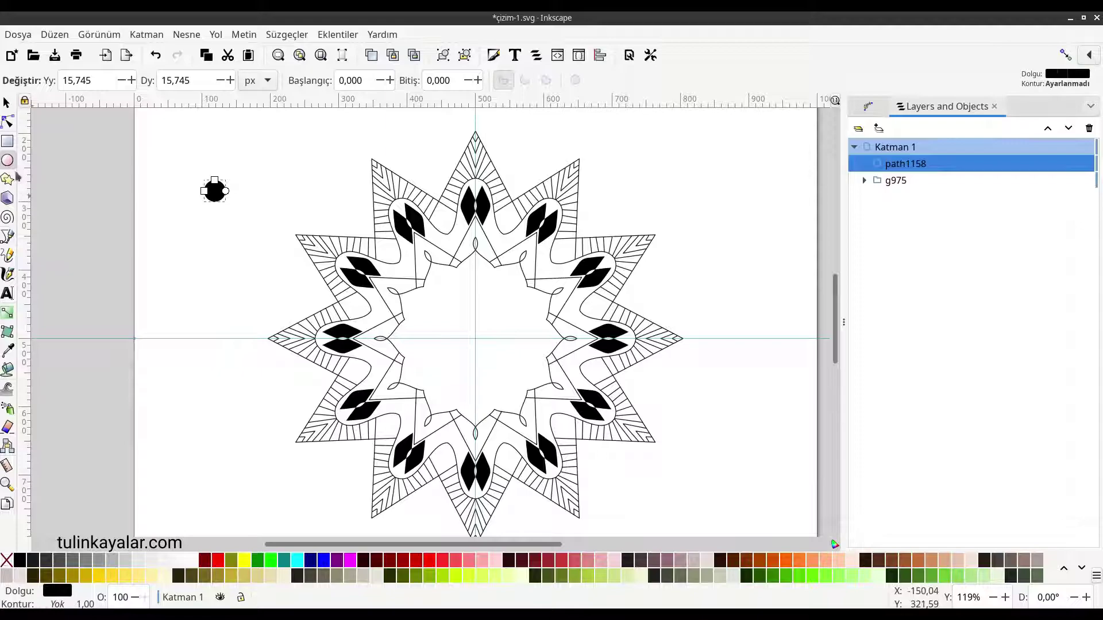
{"action": "key", "text": "s"}
{"action": "mouse_move", "coordinate": [230, 205]}
{"action": "left_mouse_down"}
{"action": "mouse_move", "coordinate": [219, 196]}
{"action": "mouse_move", "coordinate": [435, 162]}
{"action": "mouse_move", "coordinate": [438, 189]}
{"action": "left_mouse_up"}
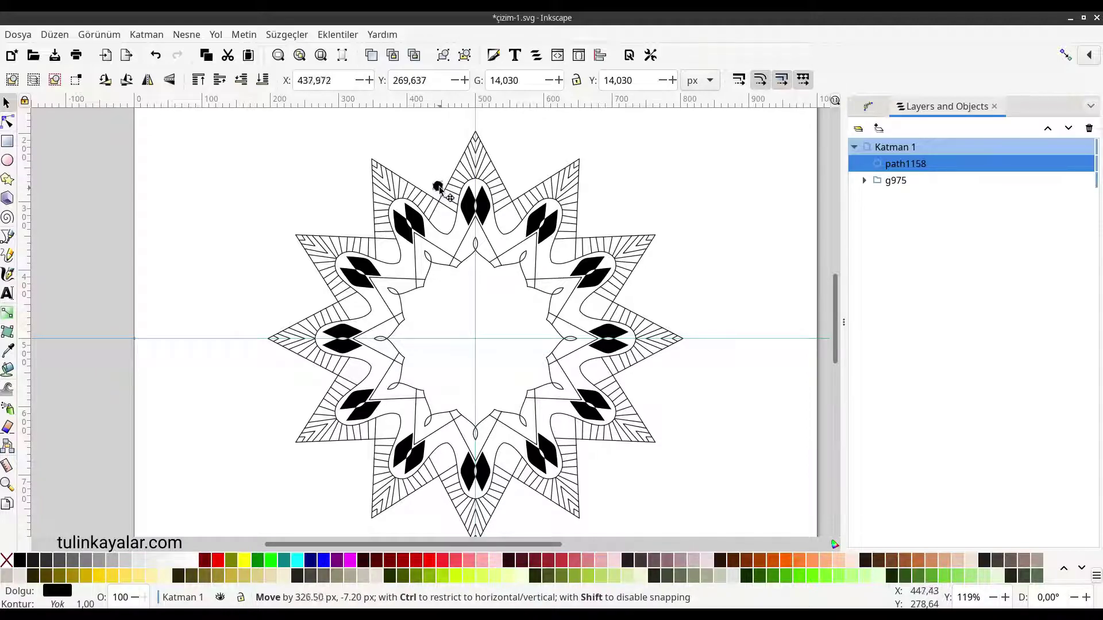
{"action": "left_click_drag", "start_coordinate": [439, 190], "coordinate": [438, 183]}
Duplicate the dot into five dots running up the point's left edge and select them all.
{"action": "scroll", "coordinate": [442, 173], "scroll_direction": "up", "scroll_amount": 3, "text": "ctrl"}
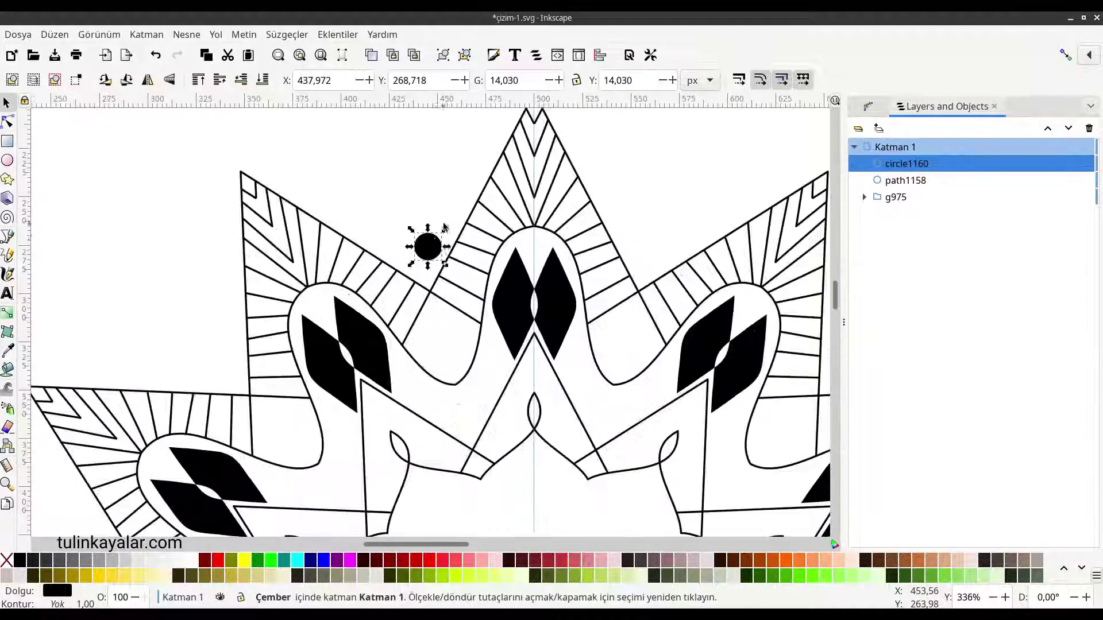
{"action": "left_click_drag", "start_coordinate": [428, 253], "coordinate": [495, 135]}
{"action": "left_click", "coordinate": [448, 220], "text": "shift"}
{"action": "key", "text": "ctrl+d"}
{"action": "scroll", "coordinate": [494, 135], "scroll_direction": "up", "scroll_amount": 2}
{"action": "key", "text": "Escape"}
{"action": "left_click", "coordinate": [497, 184]}
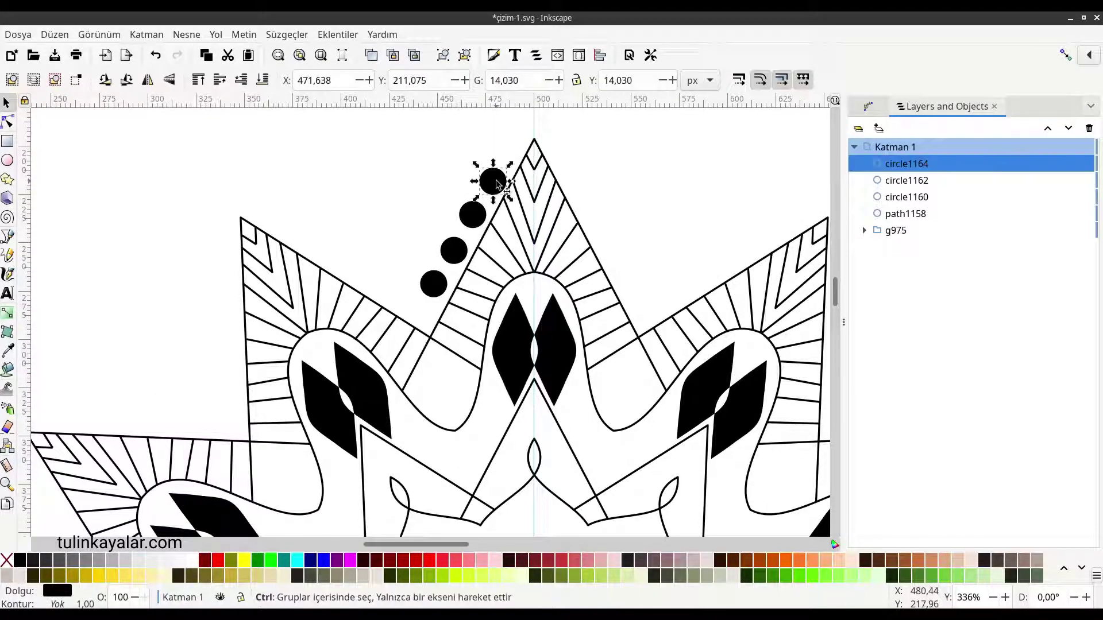
{"action": "key", "text": "ctrl+d"}
{"action": "left_click_drag", "start_coordinate": [497, 184], "coordinate": [514, 147]}
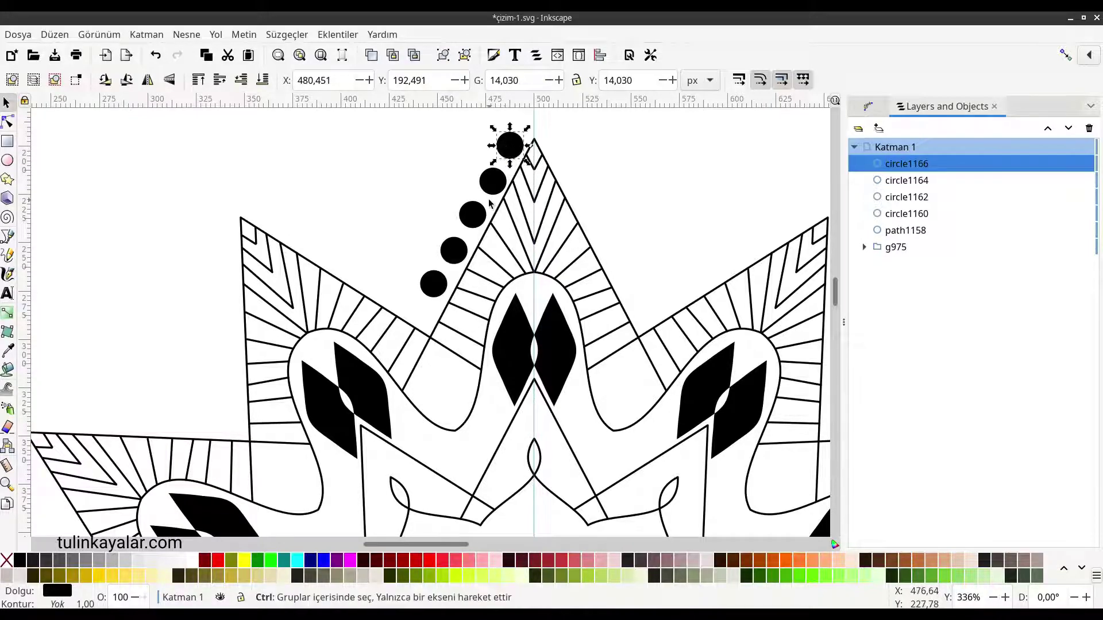
{"action": "scroll", "coordinate": [490, 204], "scroll_direction": "down", "scroll_amount": 2, "text": "ctrl"}
{"action": "left_click_drag", "start_coordinate": [423, 137], "coordinate": [520, 270]}
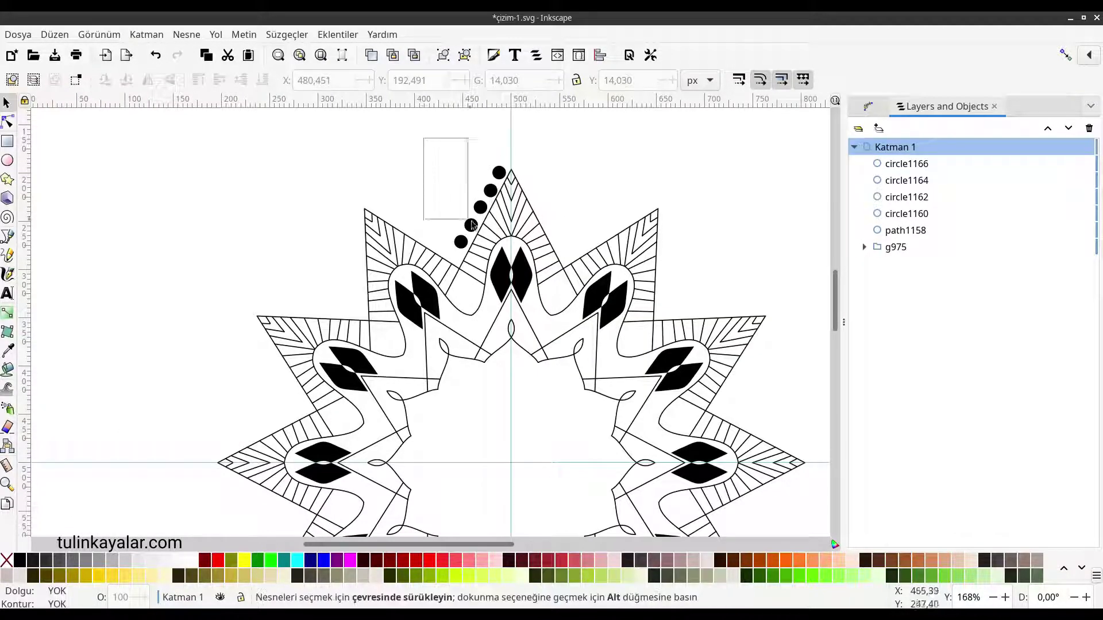
Group the five dots and apply a Mirror symmetry path effect to them.
{"action": "left_click", "coordinate": [413, 57]}
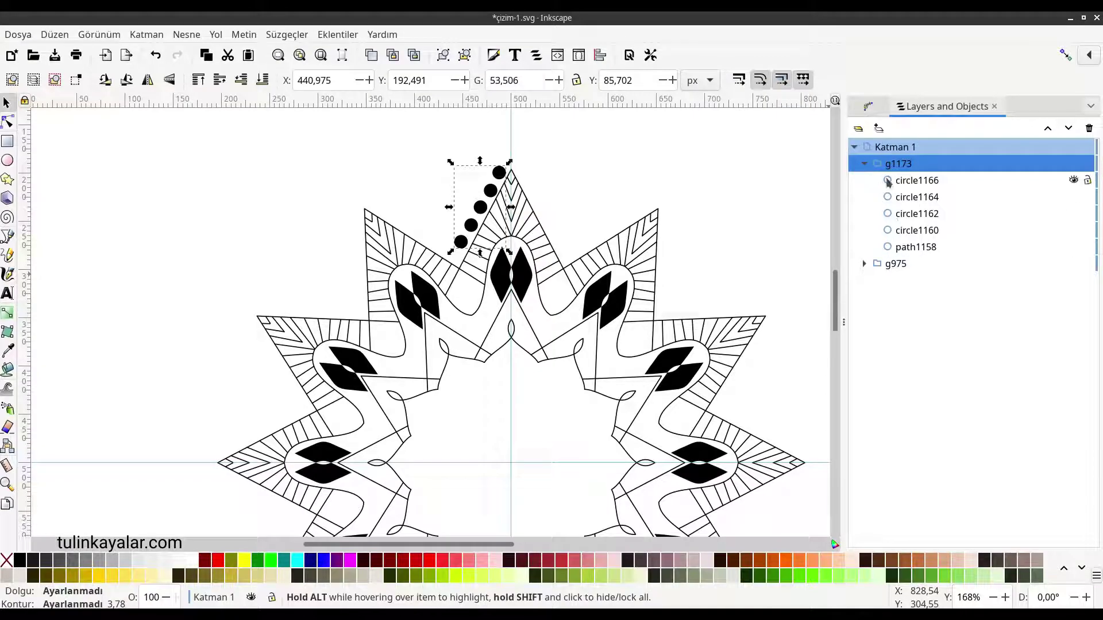
{"action": "key", "text": "ctrl+shift+7"}
{"action": "left_click", "coordinate": [859, 526]}
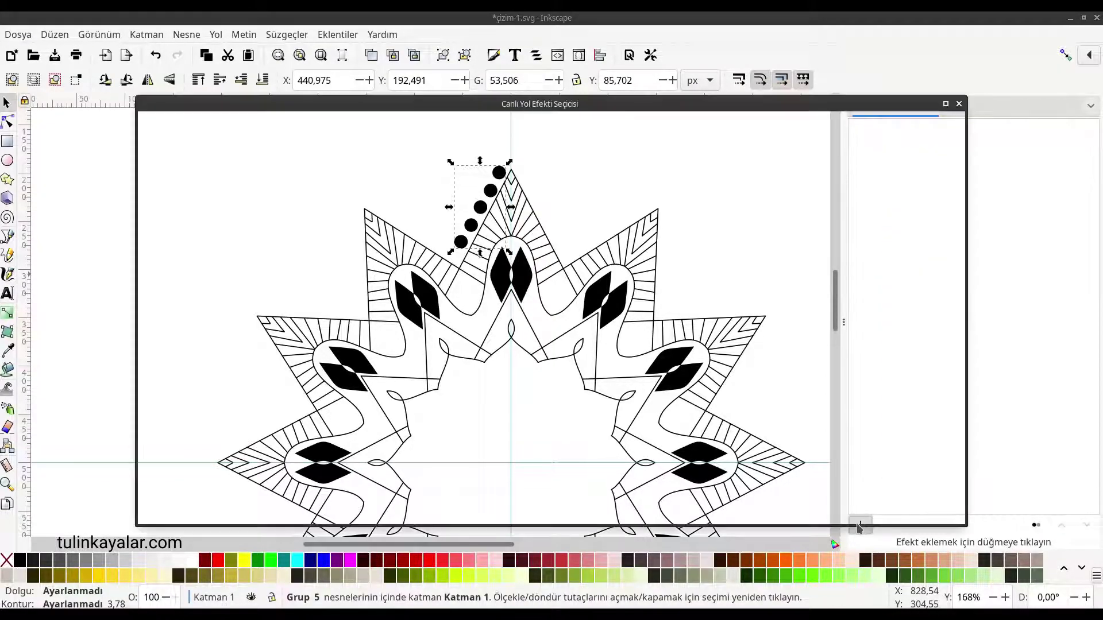
{"action": "left_click", "coordinate": [446, 397]}
{"action": "scroll", "coordinate": [514, 190], "scroll_direction": "up", "scroll_amount": 1, "text": "ctrl"}
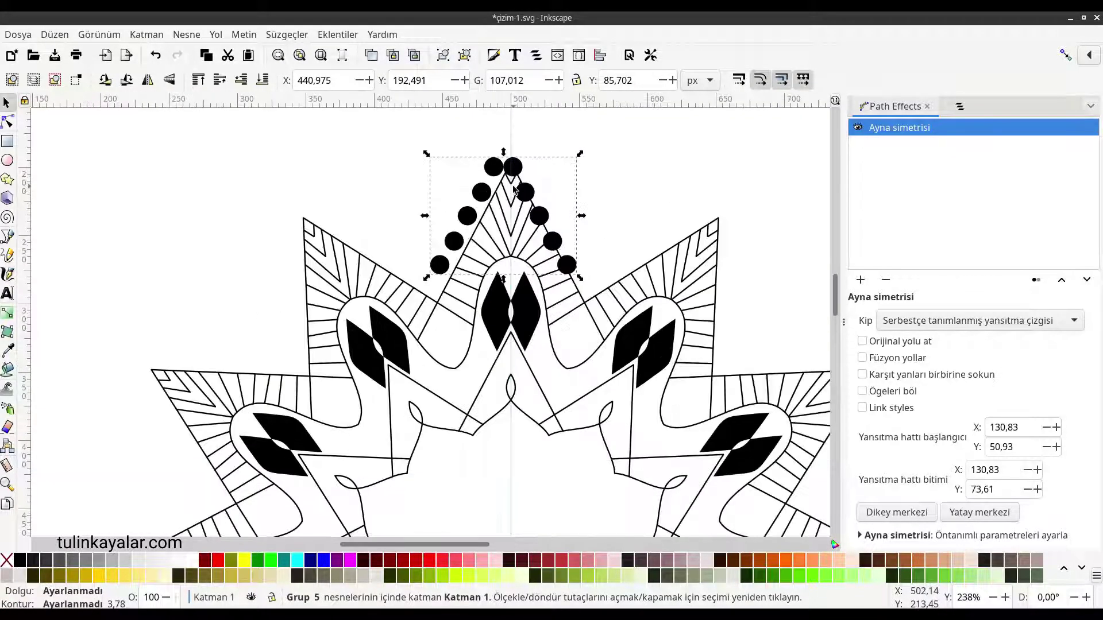
{"action": "scroll", "coordinate": [515, 190], "scroll_direction": "up", "scroll_amount": 1, "text": "ctrl"}
{"action": "left_click", "coordinate": [7, 123]}
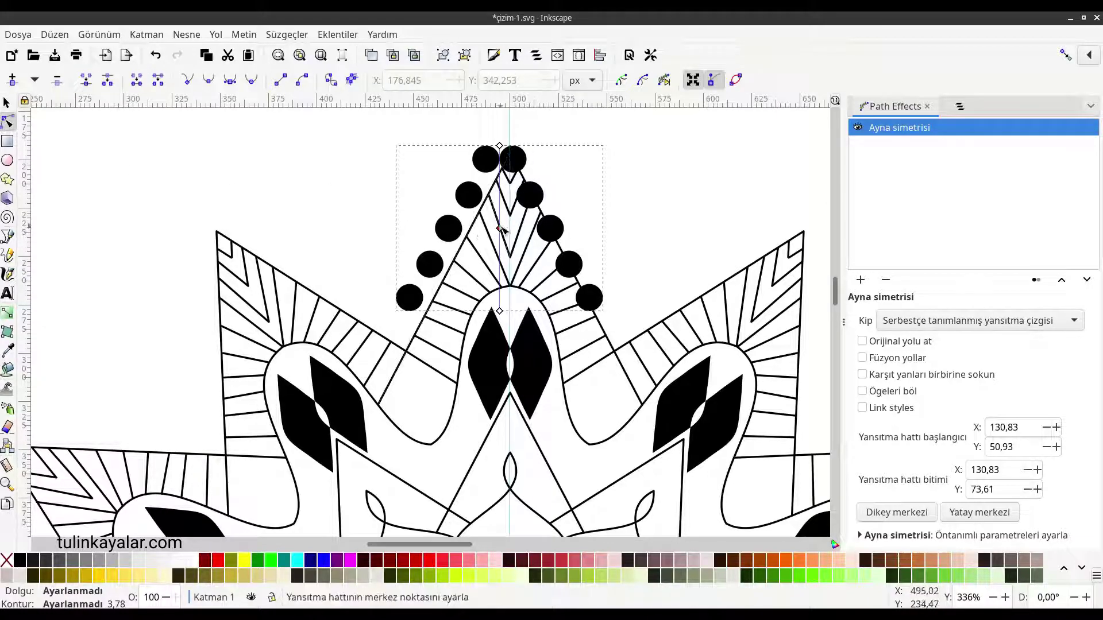
{"action": "left_click_drag", "start_coordinate": [510, 227], "coordinate": [513, 227]}
Reselect the dot group and centre its mirror line on the star's vertical axis.
{"action": "key", "text": "Escape"}
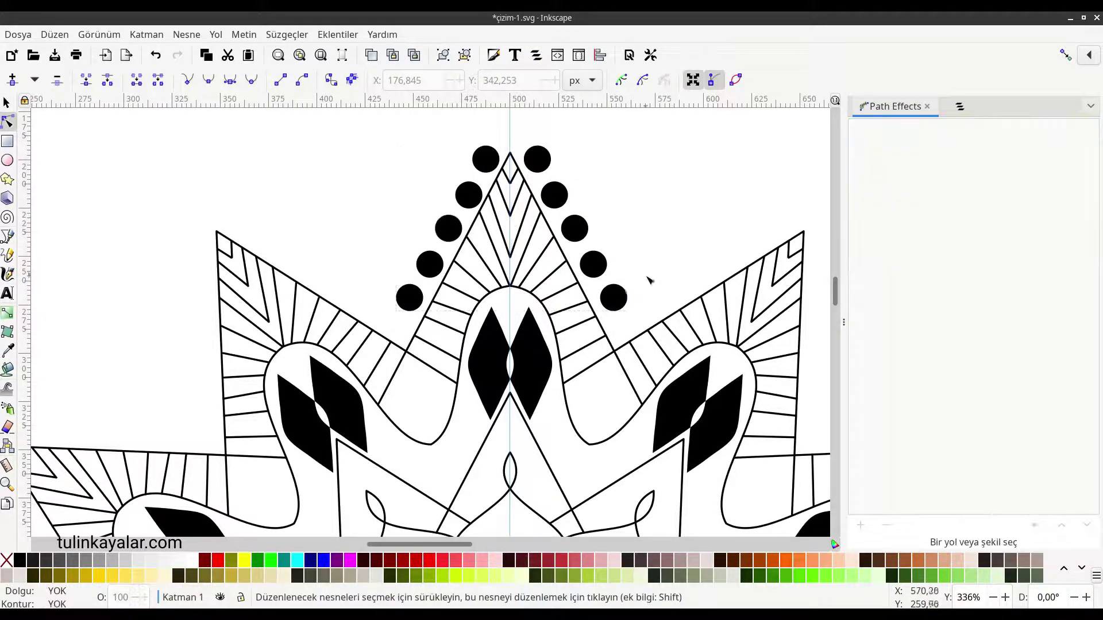
{"action": "left_click", "coordinate": [544, 162]}
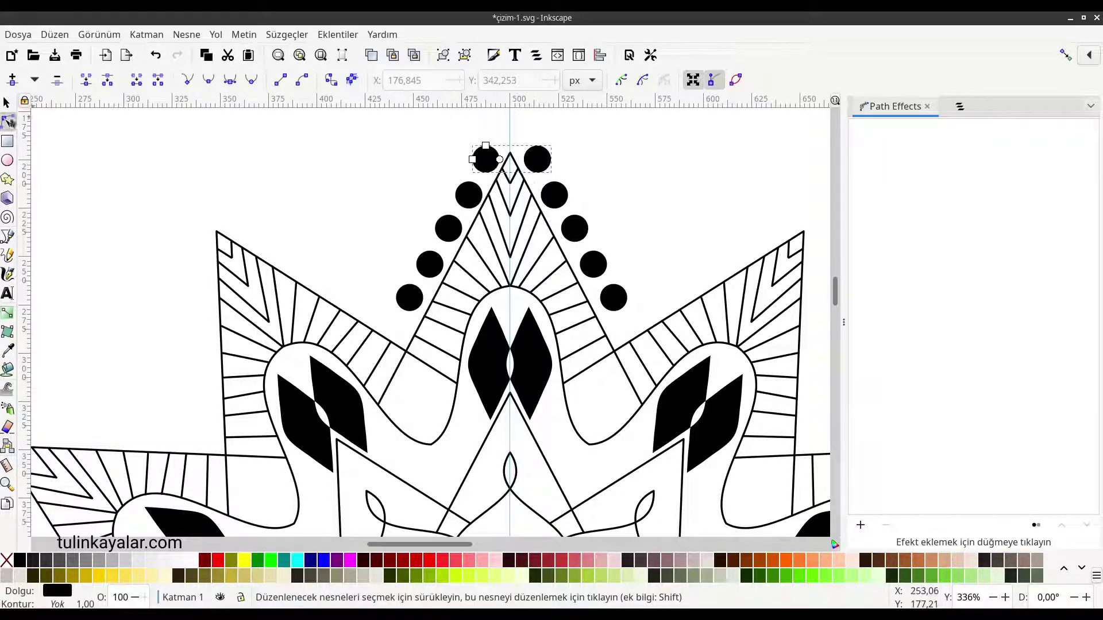
{"action": "left_click", "coordinate": [7, 103]}
{"action": "left_click", "coordinate": [41, 175]}
{"action": "left_click", "coordinate": [430, 256]}
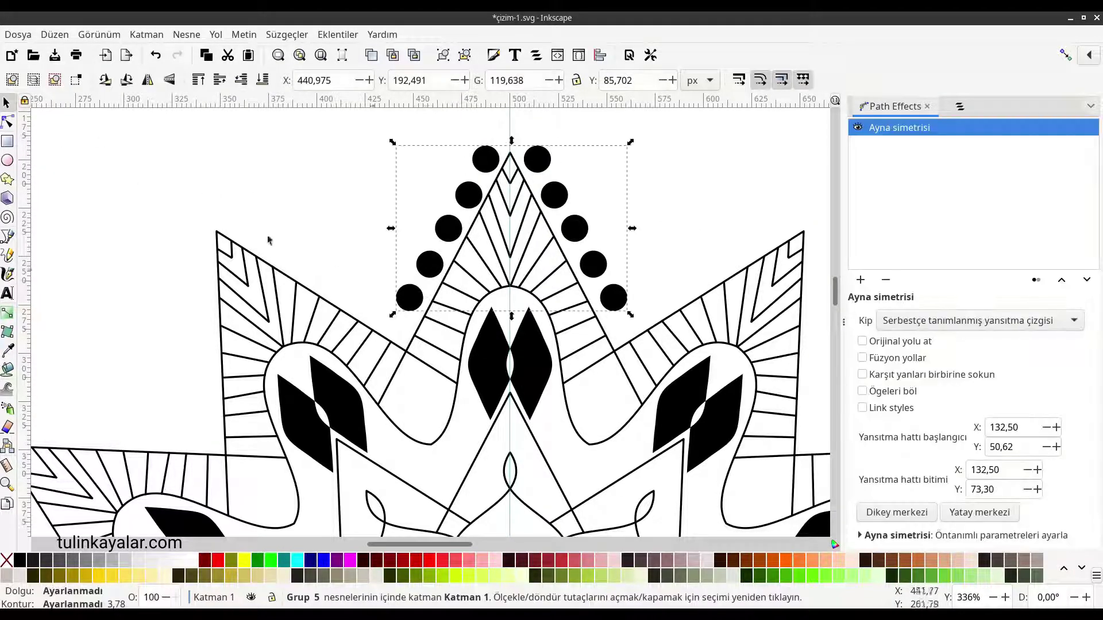
{"action": "left_click", "coordinate": [8, 122]}
{"action": "scroll", "coordinate": [515, 331], "scroll_direction": "up", "scroll_amount": 2}
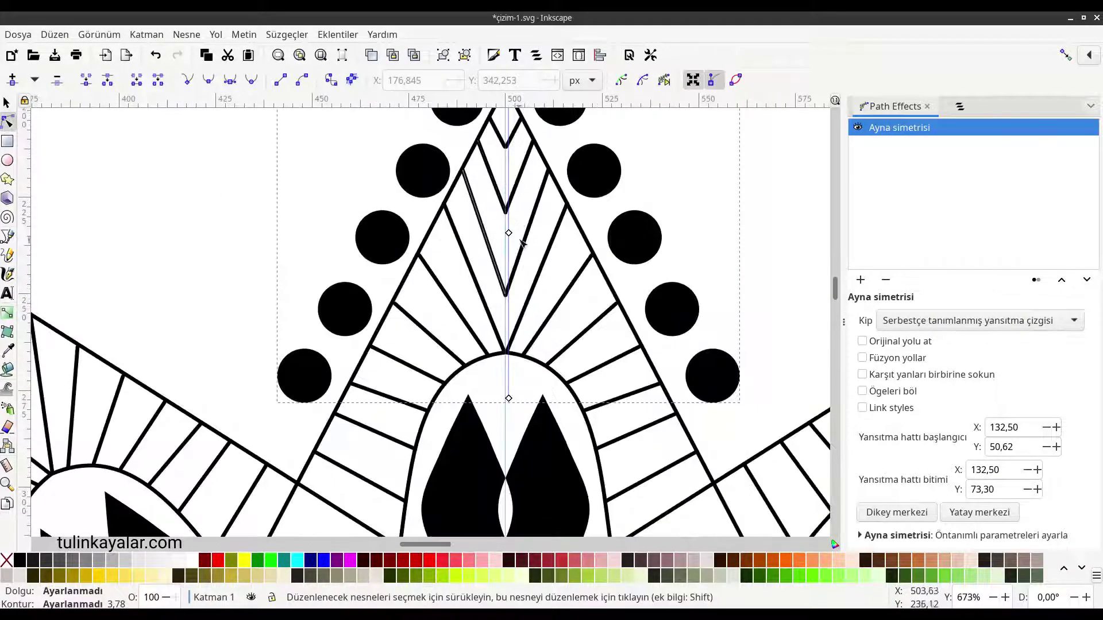
{"action": "scroll", "coordinate": [516, 331], "scroll_direction": "up", "scroll_amount": 3}
{"action": "left_click_drag", "start_coordinate": [508, 324], "coordinate": [506, 324]}
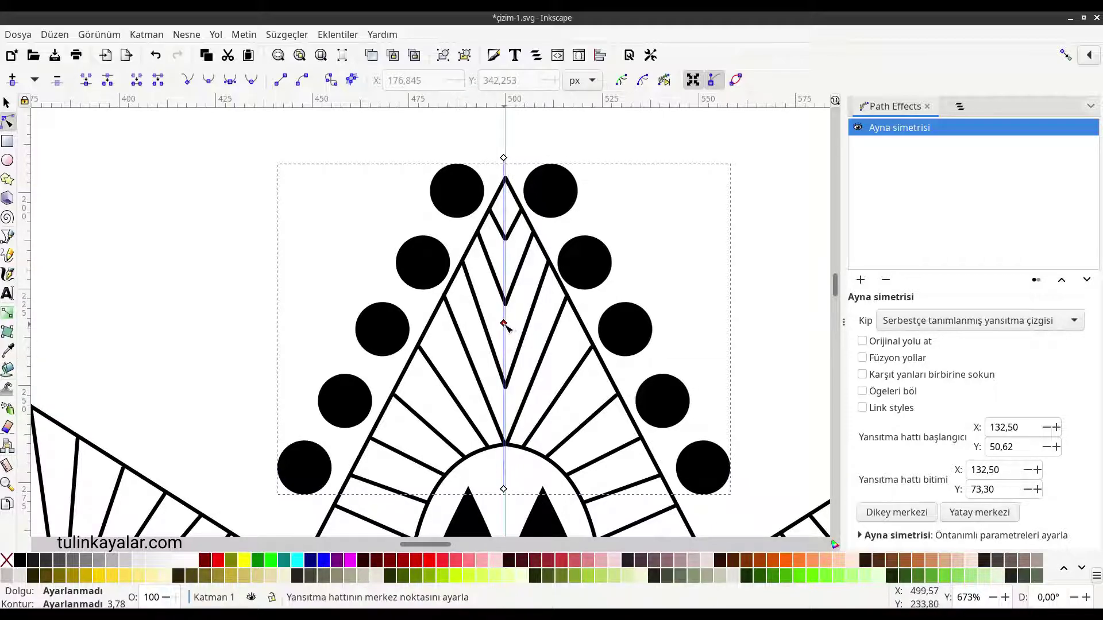
Zoom out to the whole star and select the mirrored top dots group.
{"action": "left_click", "coordinate": [770, 251]}
{"action": "scroll", "coordinate": [756, 300], "scroll_direction": "down", "scroll_amount": 2}
{"action": "scroll", "coordinate": [451, 394], "scroll_direction": "down", "scroll_amount": 1}
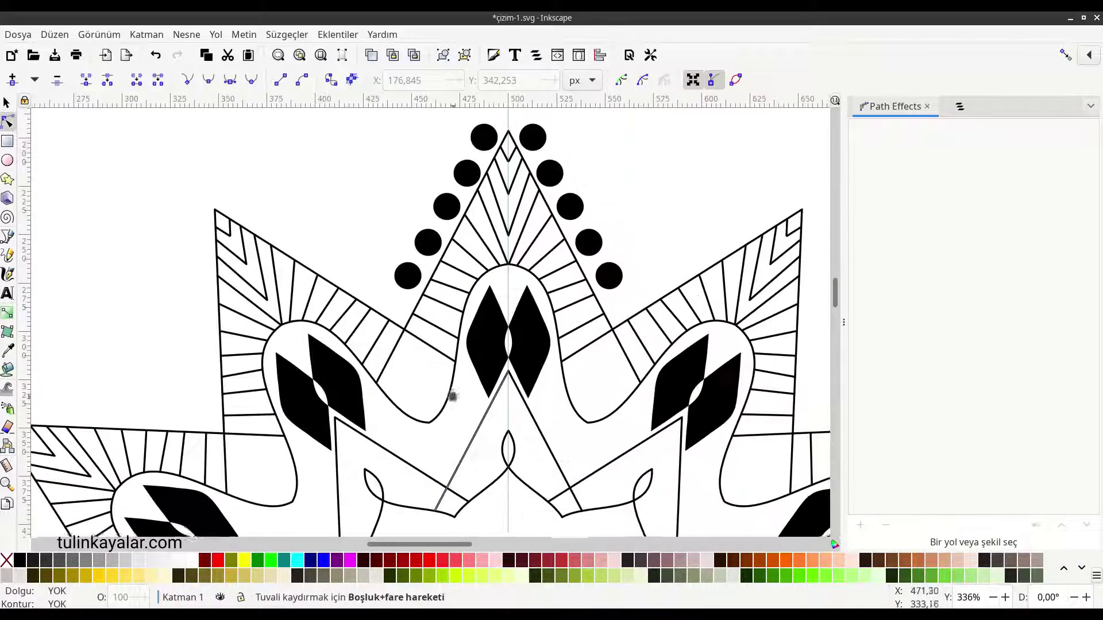
{"action": "scroll", "coordinate": [469, 389], "scroll_direction": "down", "scroll_amount": 1}
{"action": "scroll", "coordinate": [454, 371], "scroll_direction": "down", "scroll_amount": 1}
{"action": "scroll", "coordinate": [453, 371], "scroll_direction": "down", "scroll_amount": 4}
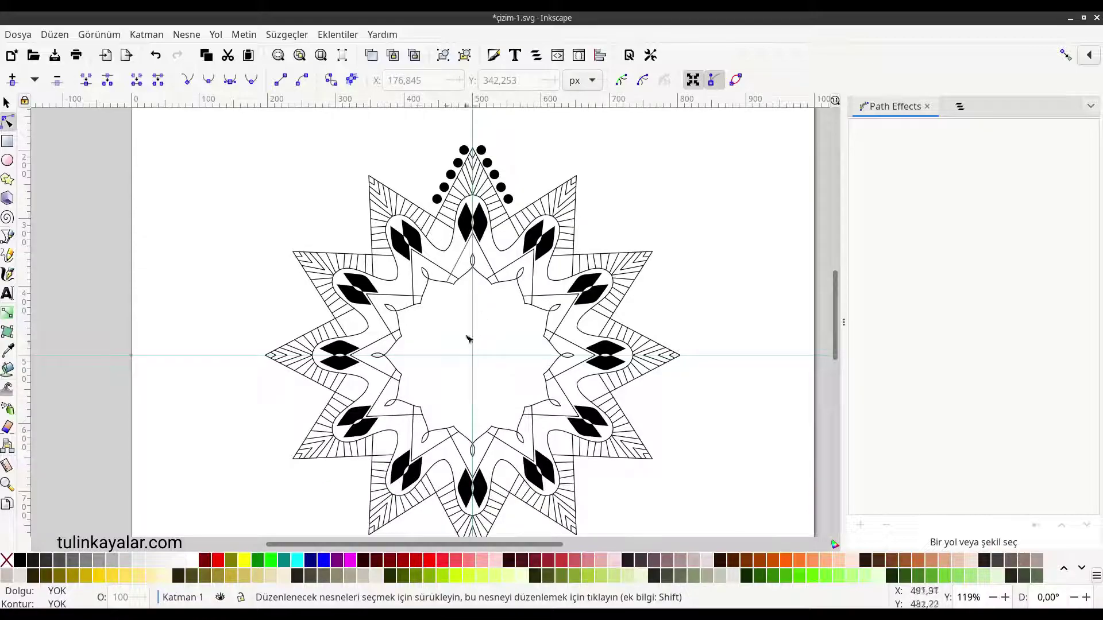
{"action": "left_click", "coordinate": [448, 216]}
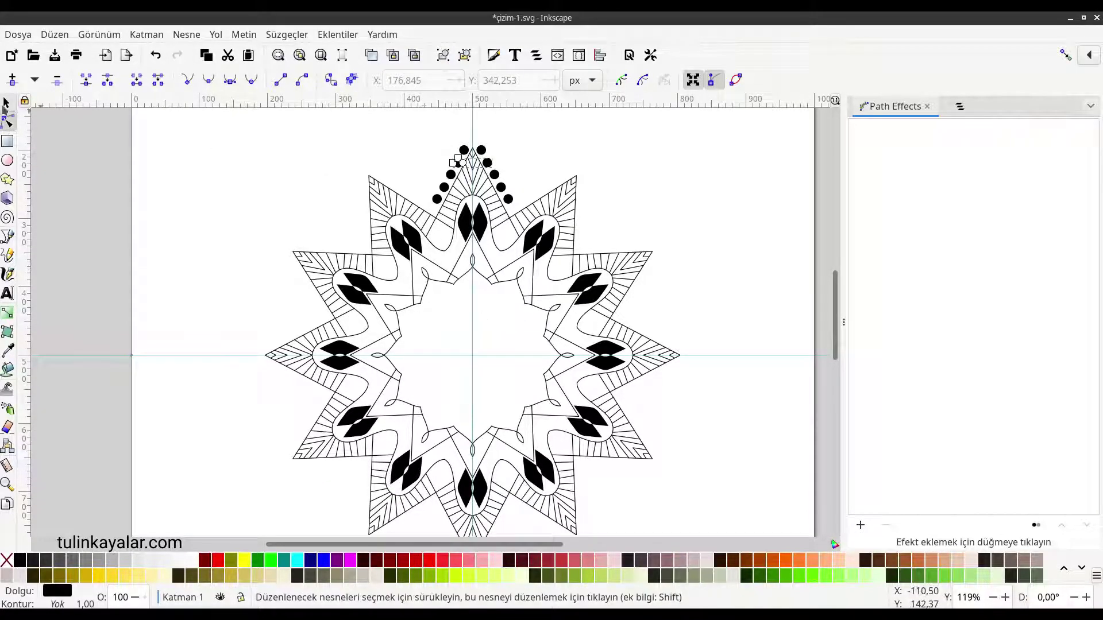
{"action": "left_click", "coordinate": [440, 180]}
{"action": "key", "text": "s"}
{"action": "left_click", "coordinate": [438, 199]}
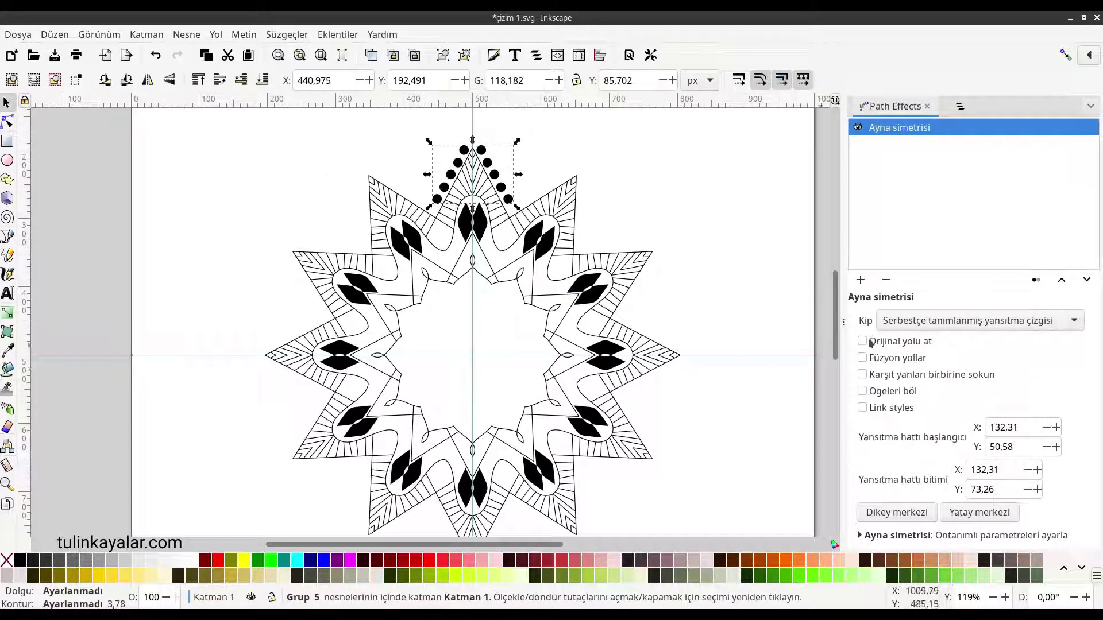
Give the dot group a Rotate copies effect with 12 copies, origin snapped to the centre guide.
{"action": "left_click", "coordinate": [861, 280]}
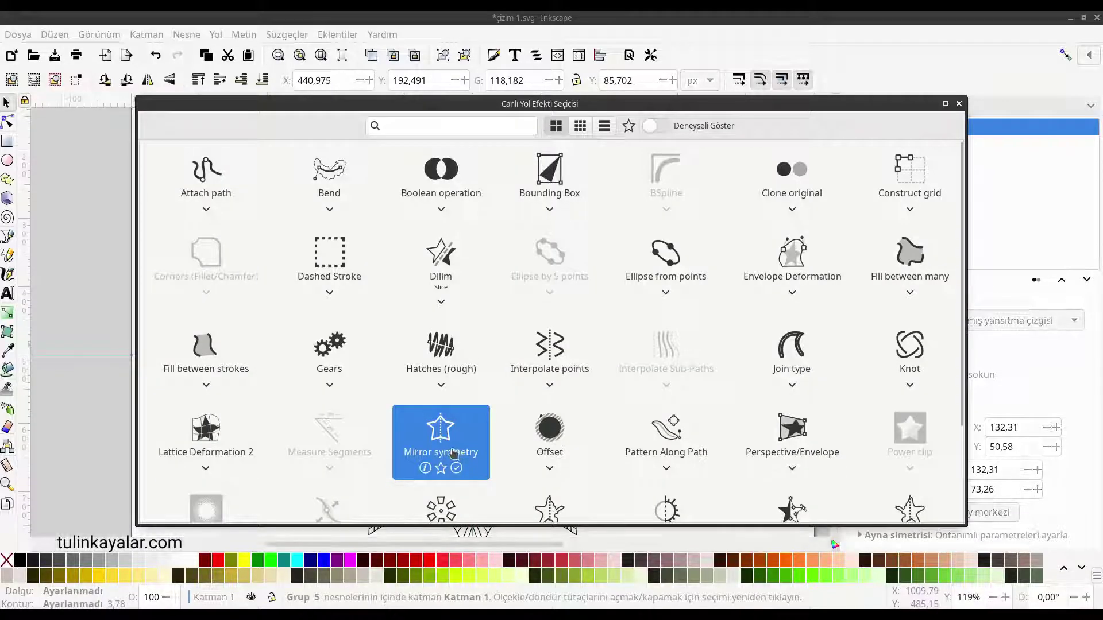
{"action": "scroll", "coordinate": [447, 434], "scroll_direction": "down", "scroll_amount": 3}
{"action": "double_click", "coordinate": [441, 390]}
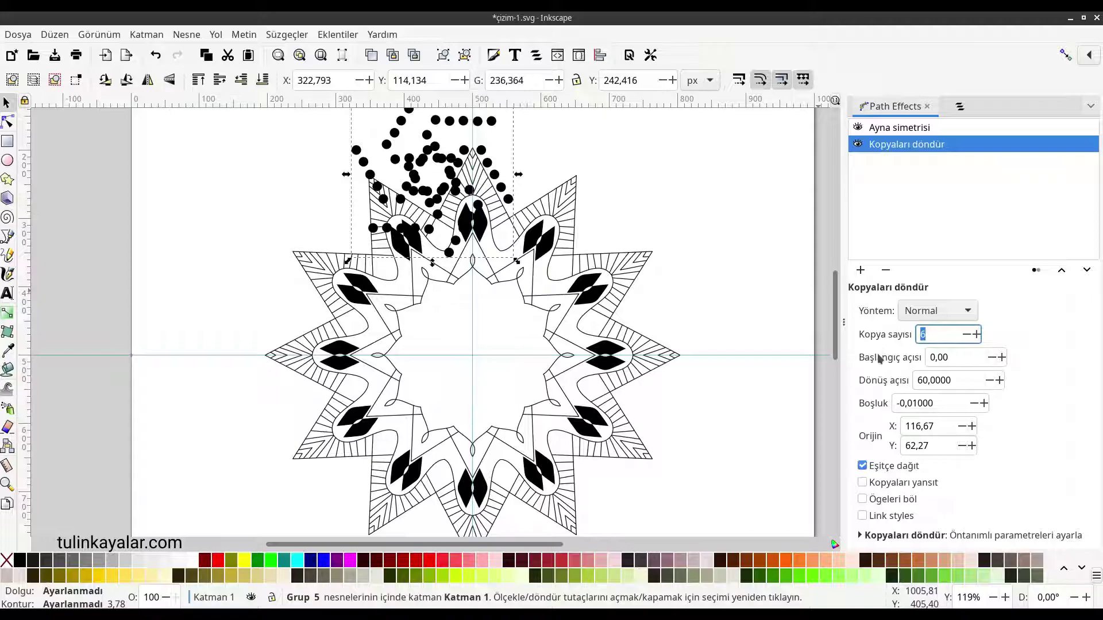
{"action": "type", "text": "12"}
{"action": "key", "text": "Return"}
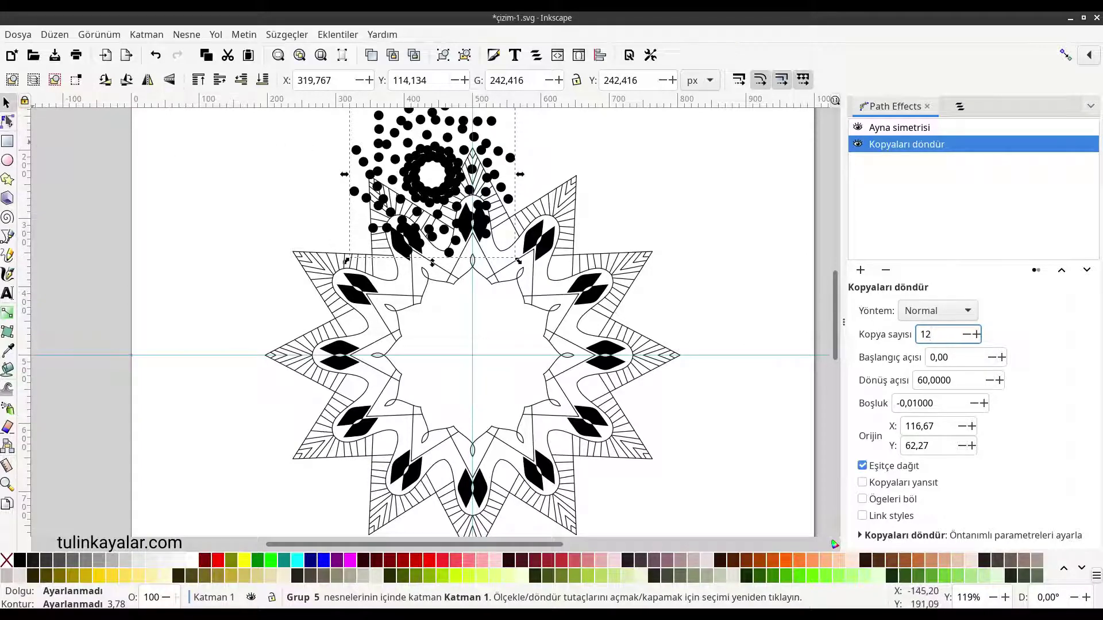
{"action": "key", "text": "n"}
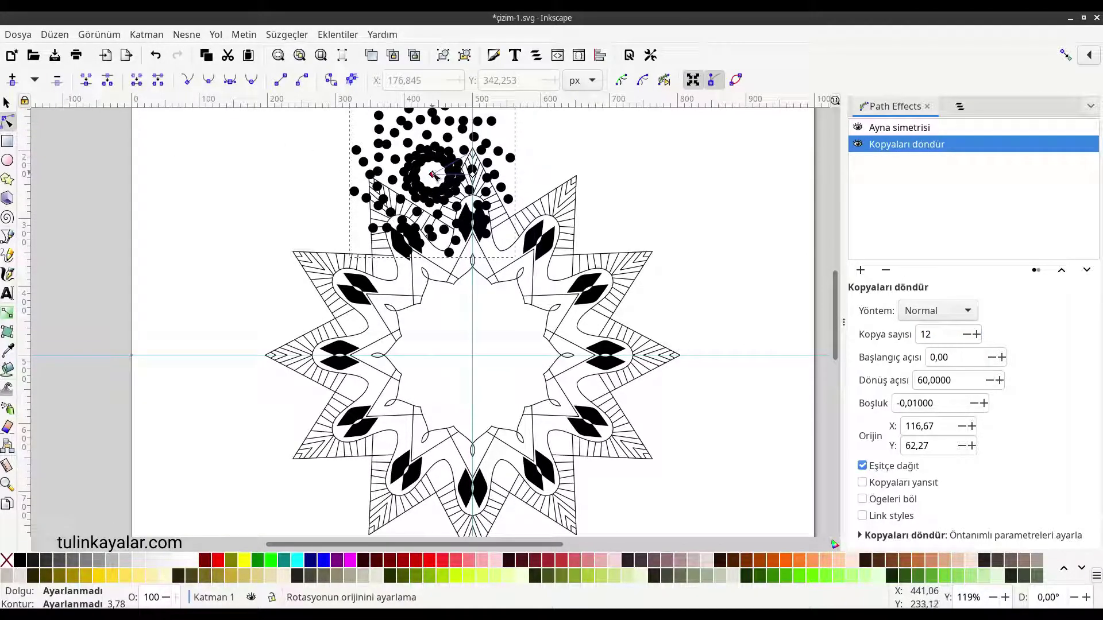
{"action": "left_click_drag", "start_coordinate": [433, 175], "coordinate": [474, 359]}
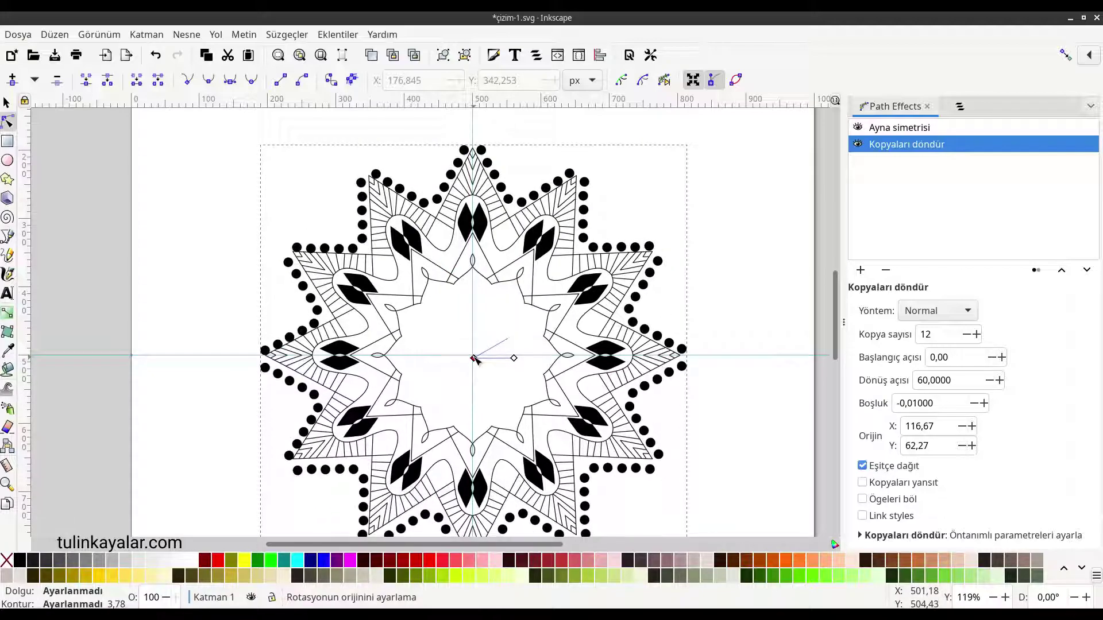
{"action": "scroll", "coordinate": [475, 361], "scroll_direction": "up", "scroll_amount": 2}
{"action": "scroll", "coordinate": [475, 361], "scroll_direction": "up", "scroll_amount": 2}
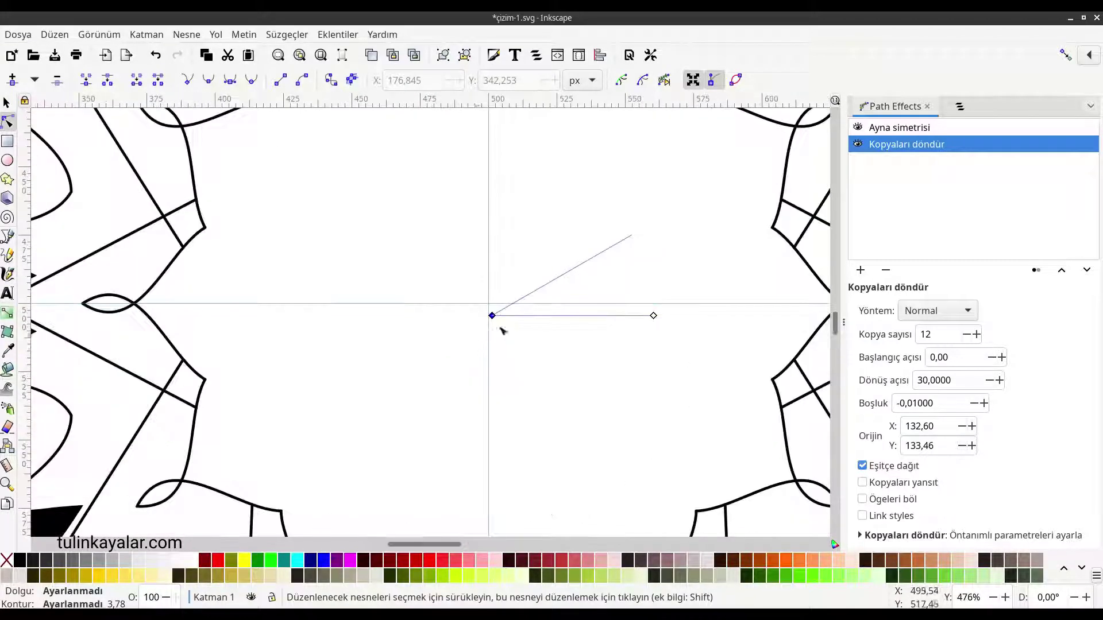
{"action": "left_click_drag", "start_coordinate": [492, 316], "coordinate": [490, 305]}
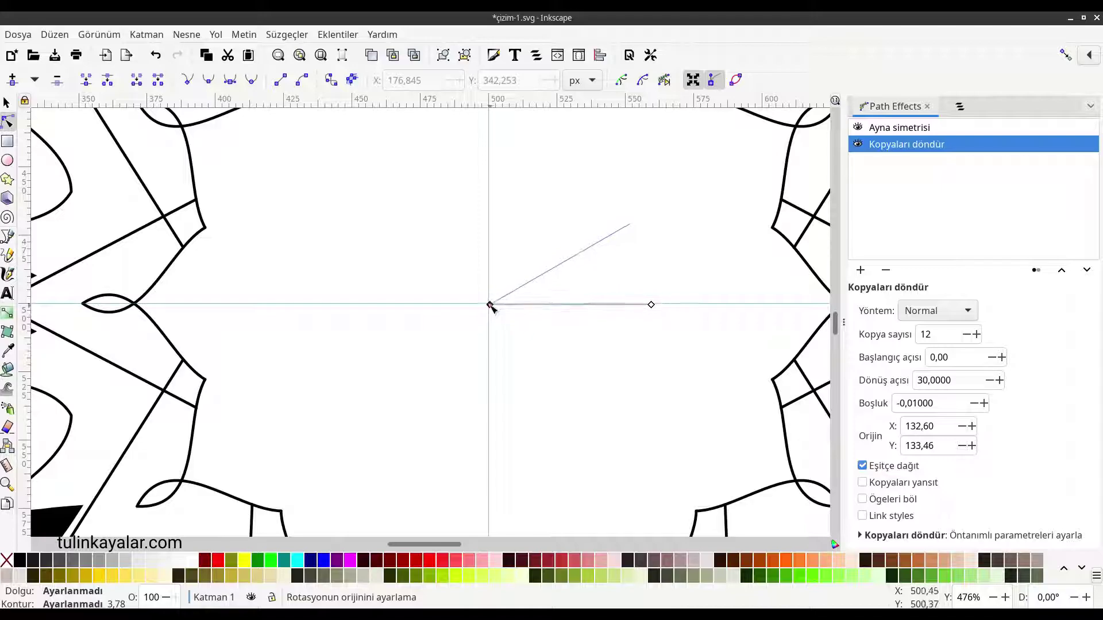
Deselect the finished mandala and save the drawing.
{"action": "scroll", "coordinate": [497, 310], "scroll_direction": "up", "scroll_amount": 4}
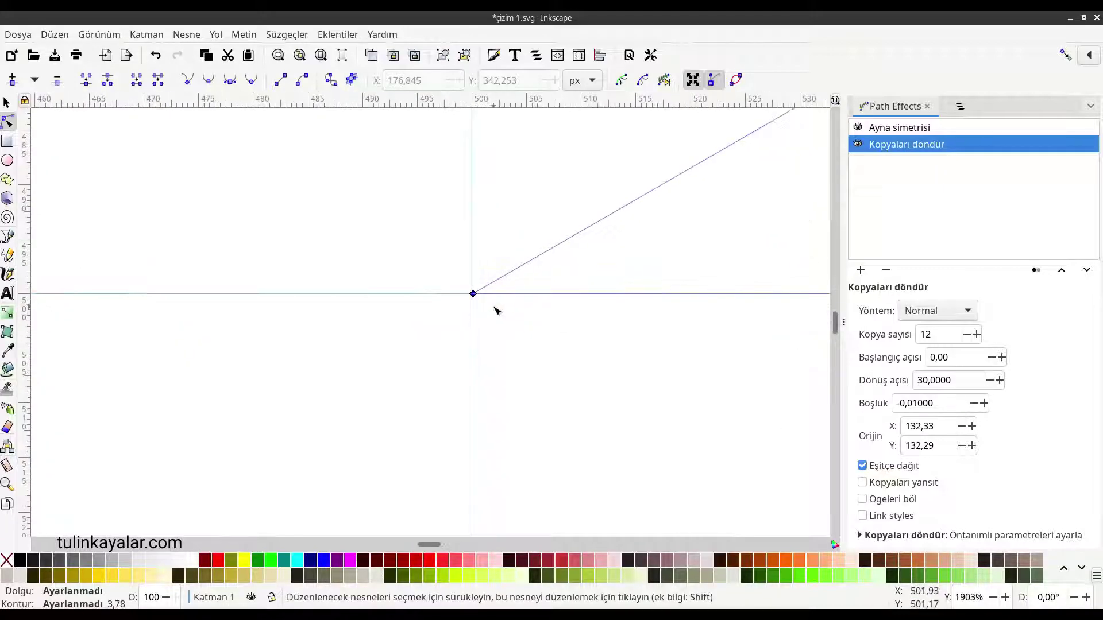
{"action": "scroll", "coordinate": [496, 310], "scroll_direction": "down", "scroll_amount": 2}
{"action": "scroll", "coordinate": [497, 310], "scroll_direction": "down", "scroll_amount": 3}
{"action": "scroll", "coordinate": [498, 310], "scroll_direction": "down", "scroll_amount": 2}
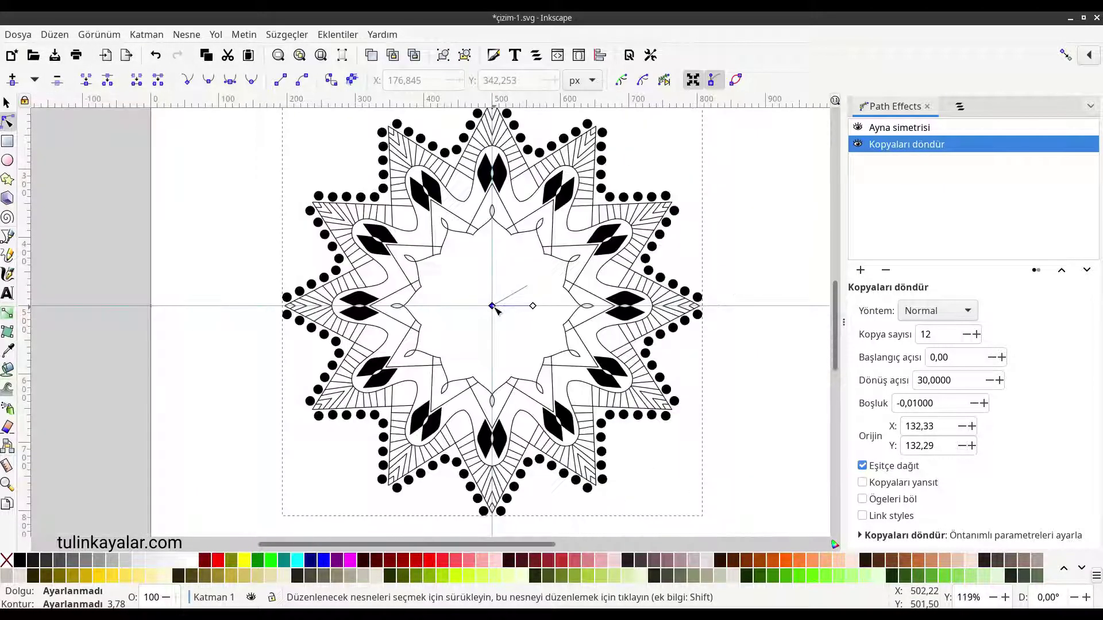
{"action": "scroll", "coordinate": [499, 311], "scroll_direction": "down", "scroll_amount": 2}
{"action": "left_click", "coordinate": [712, 267]}
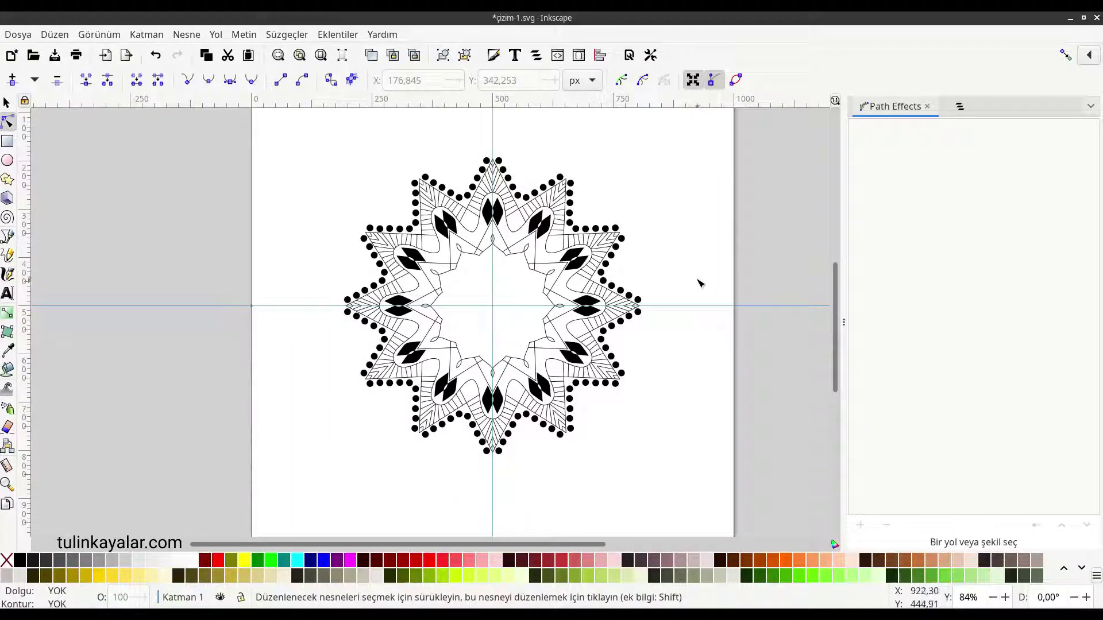
{"action": "key", "text": "ctrl+s"}
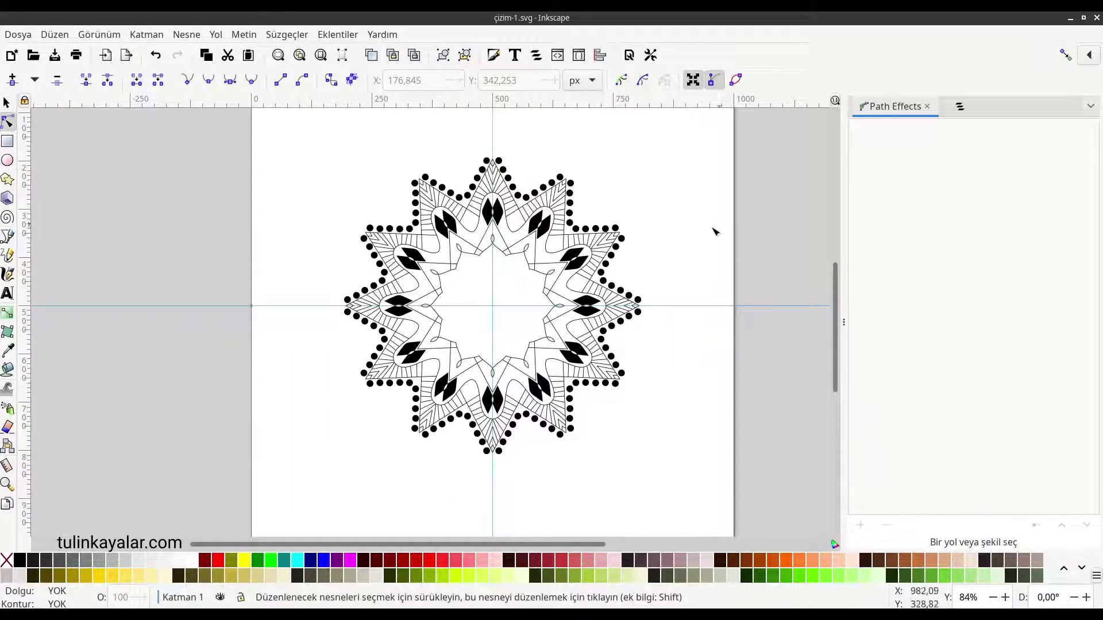
Enter the g975 line-art group from the Layers and Objects list.
{"action": "left_click", "coordinate": [958, 109]}
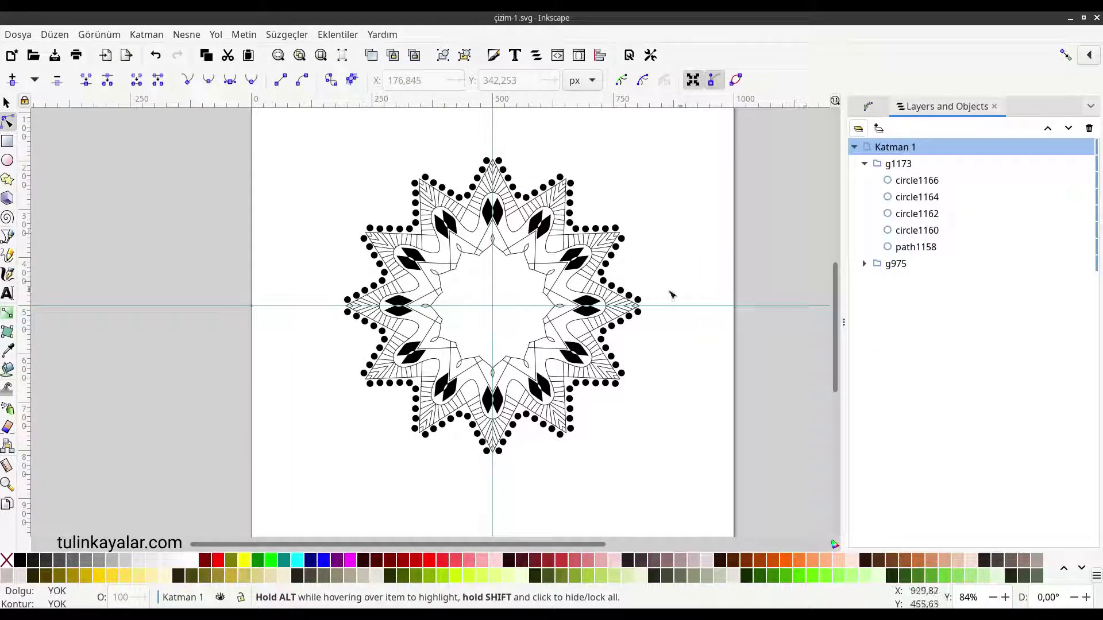
{"action": "left_click", "coordinate": [879, 164]}
{"action": "left_click", "coordinate": [880, 183]}
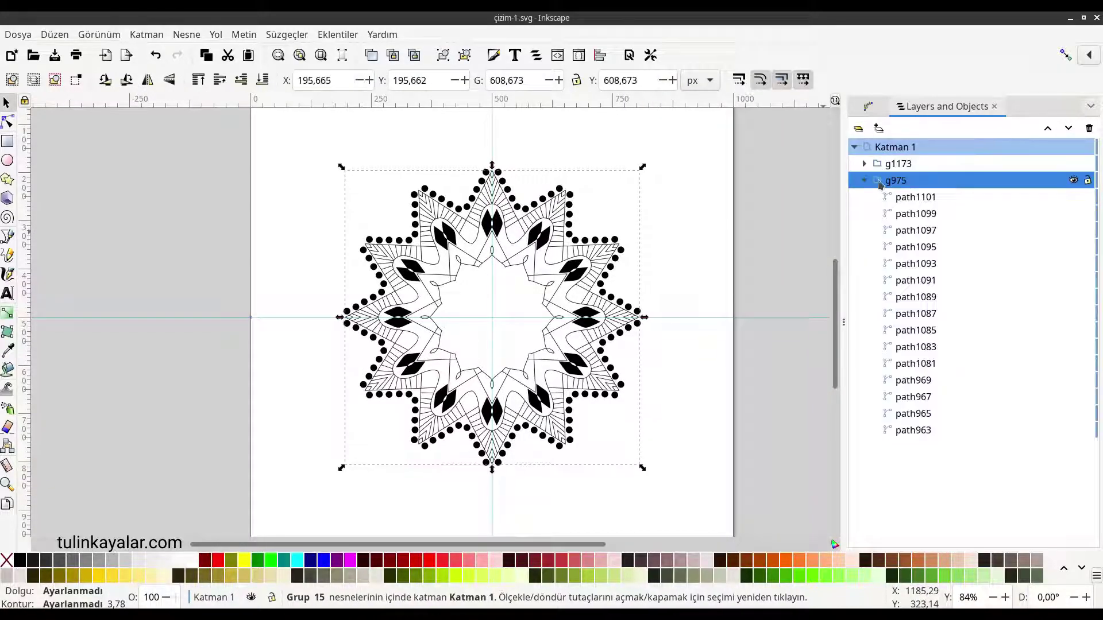
{"action": "left_click", "coordinate": [865, 182]}
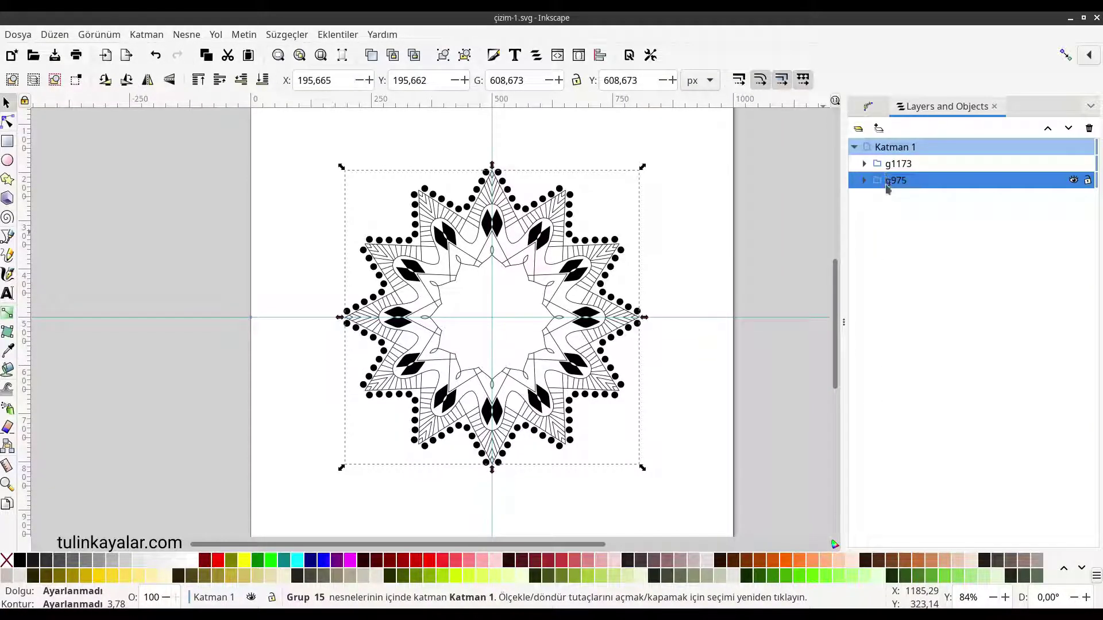
{"action": "right_click", "coordinate": [887, 189]}
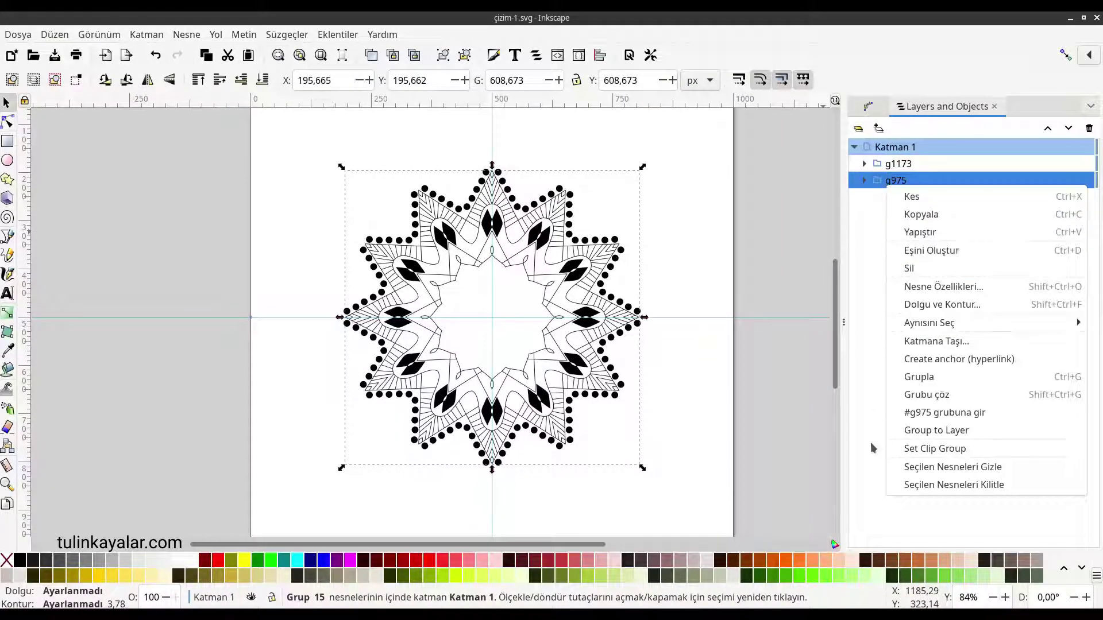
{"action": "left_click", "coordinate": [908, 413]}
Zoom in and set up the Bezier Pen for straight segments with a black stroke.
{"action": "scroll", "coordinate": [489, 281], "scroll_direction": "up", "scroll_amount": 2, "text": "ctrl"}
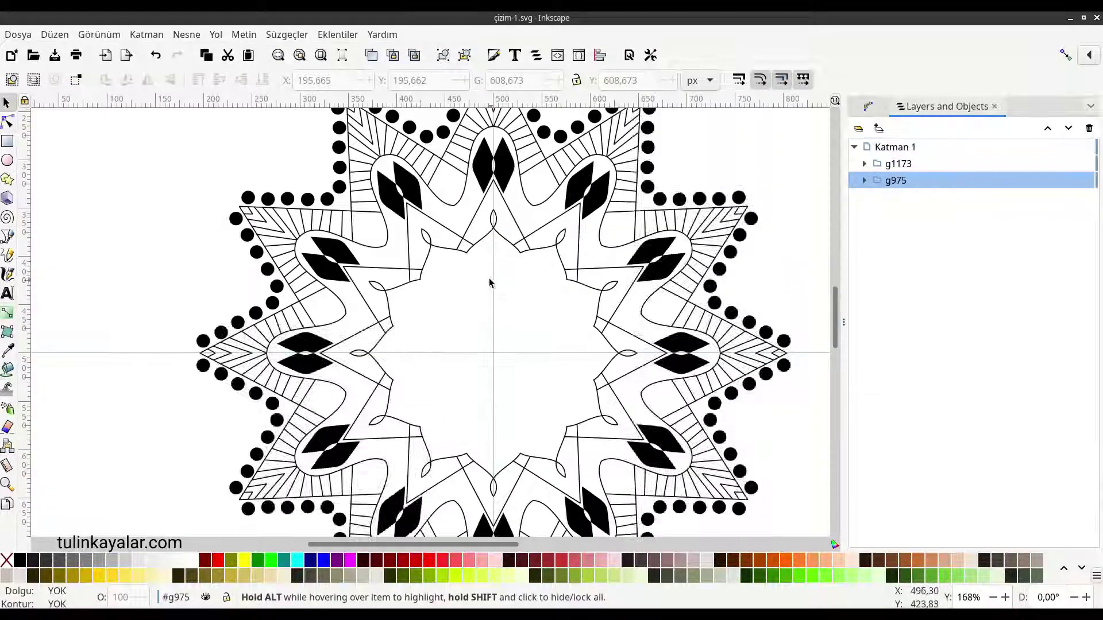
{"action": "scroll", "coordinate": [489, 282], "scroll_direction": "up", "scroll_amount": 1, "text": "ctrl"}
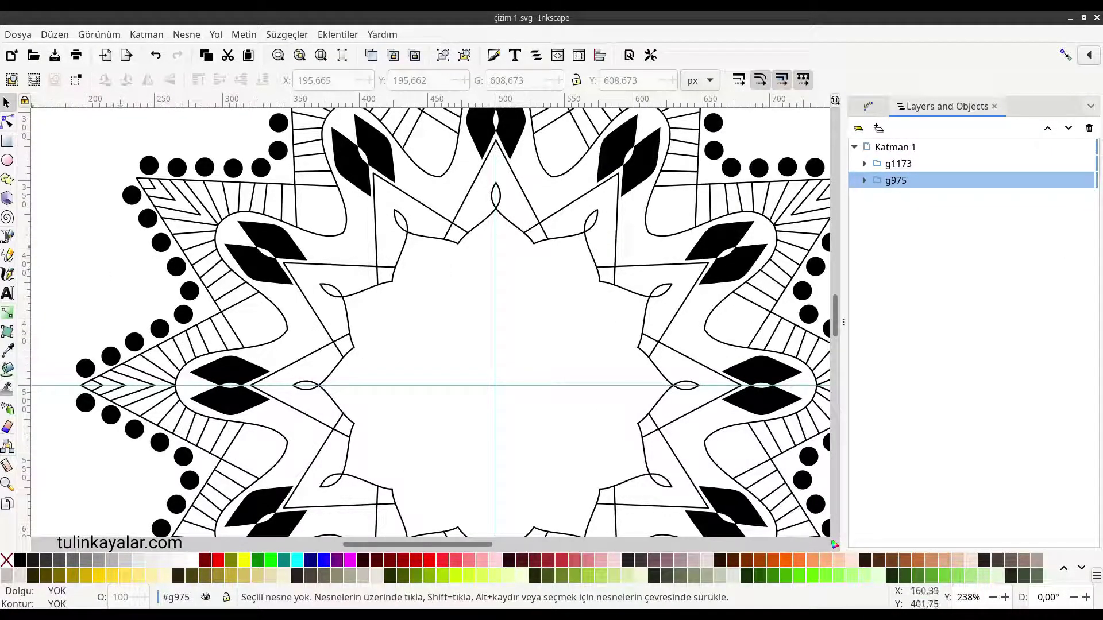
{"action": "left_click", "coordinate": [8, 252]}
{"action": "left_click", "coordinate": [7, 235]}
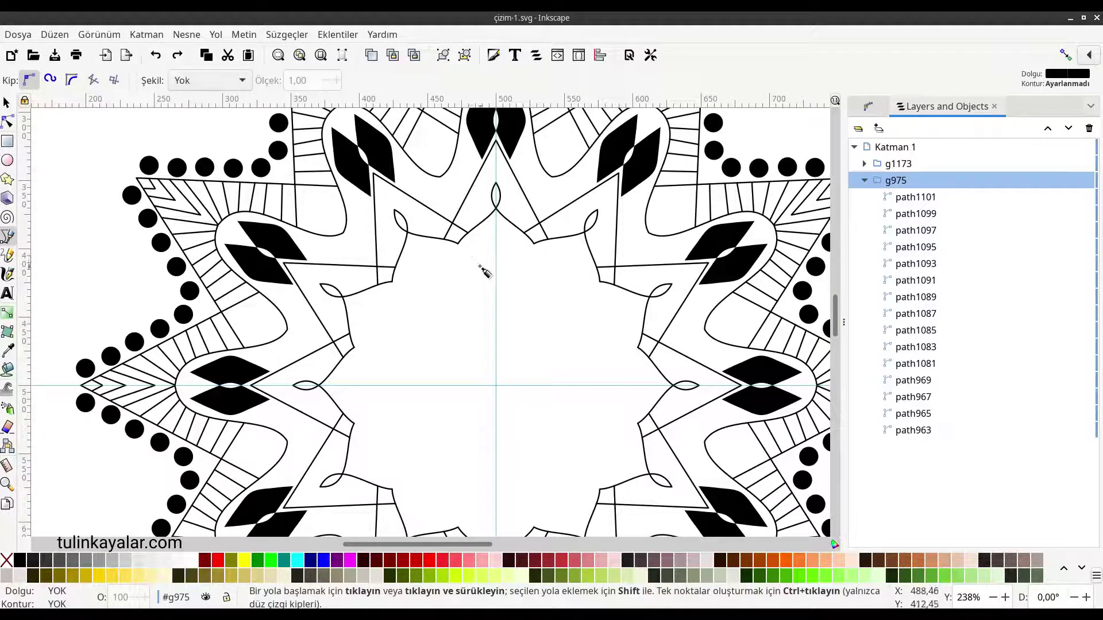
{"action": "left_click", "coordinate": [475, 266]}
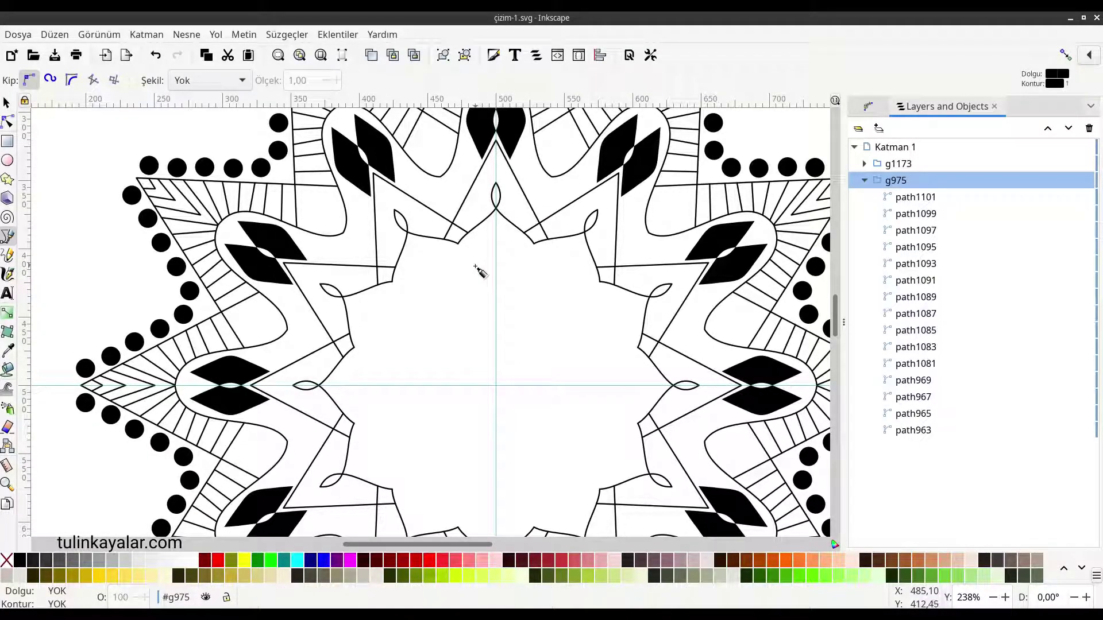
Draw a short chevron line and a mirrored polygon at the mandala's centre.
{"action": "double_click", "coordinate": [496, 247]}
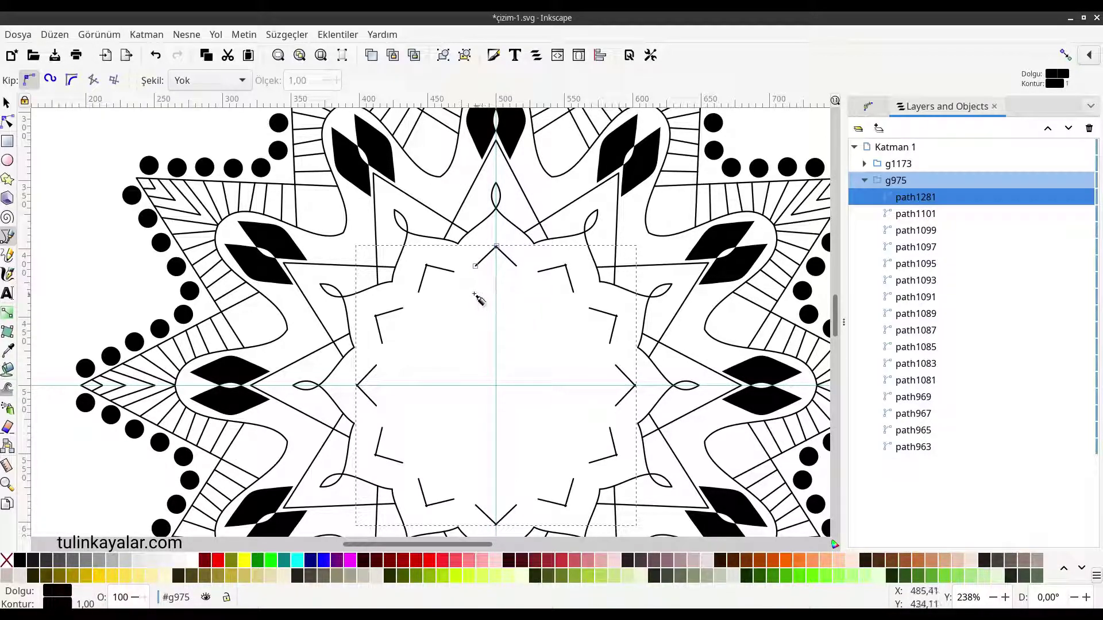
{"action": "left_click", "coordinate": [472, 292]}
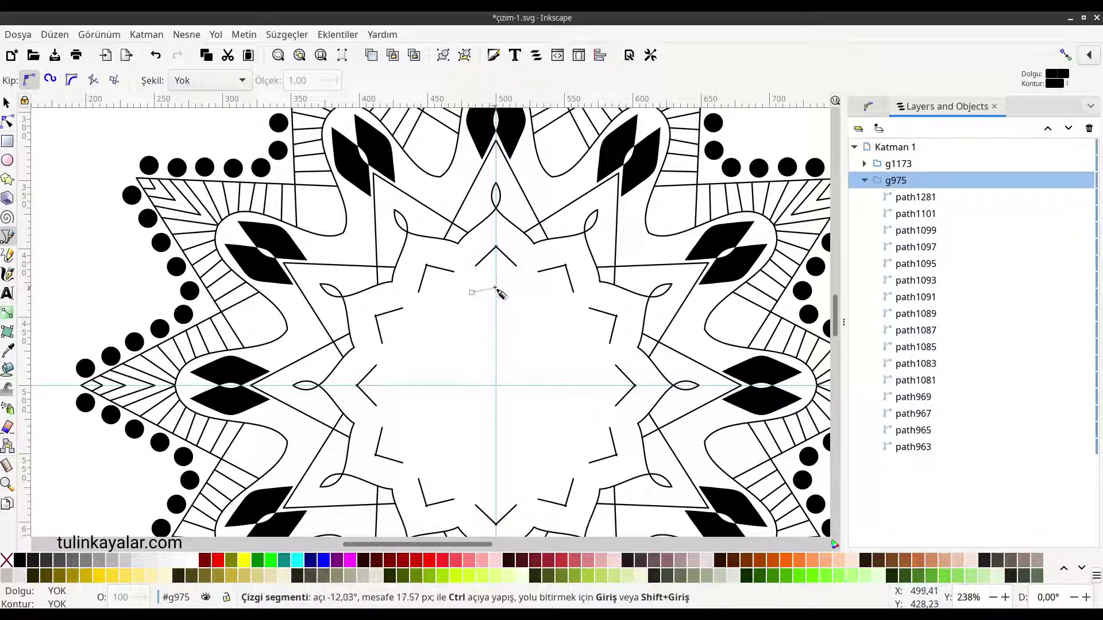
{"action": "double_click", "coordinate": [495, 288]}
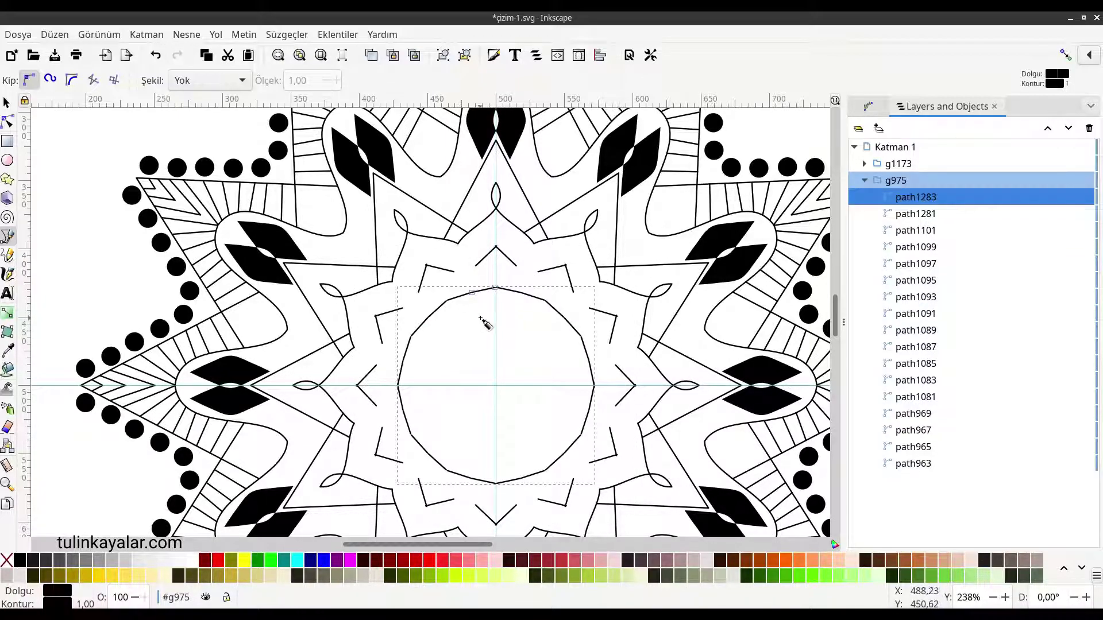
Drag the polygon's nodes to turn it into a small spiky star.
{"action": "key", "text": "n"}
{"action": "left_click_drag", "start_coordinate": [472, 292], "coordinate": [474, 307]}
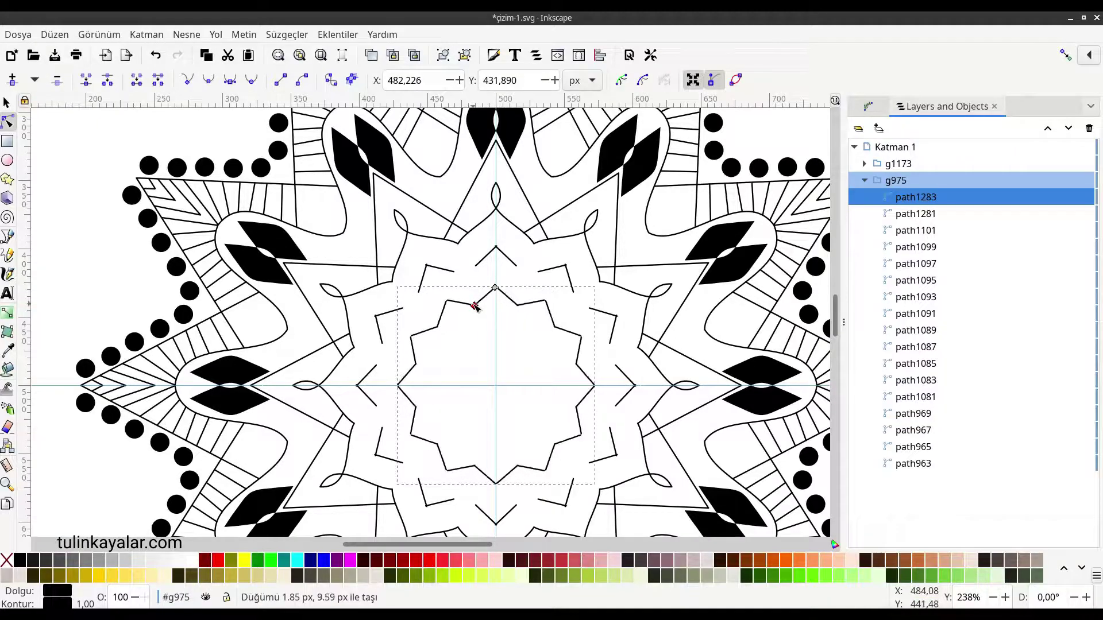
{"action": "scroll", "coordinate": [495, 276], "scroll_direction": "down", "scroll_amount": 3}
{"action": "left_click_drag", "start_coordinate": [497, 222], "coordinate": [495, 256]}
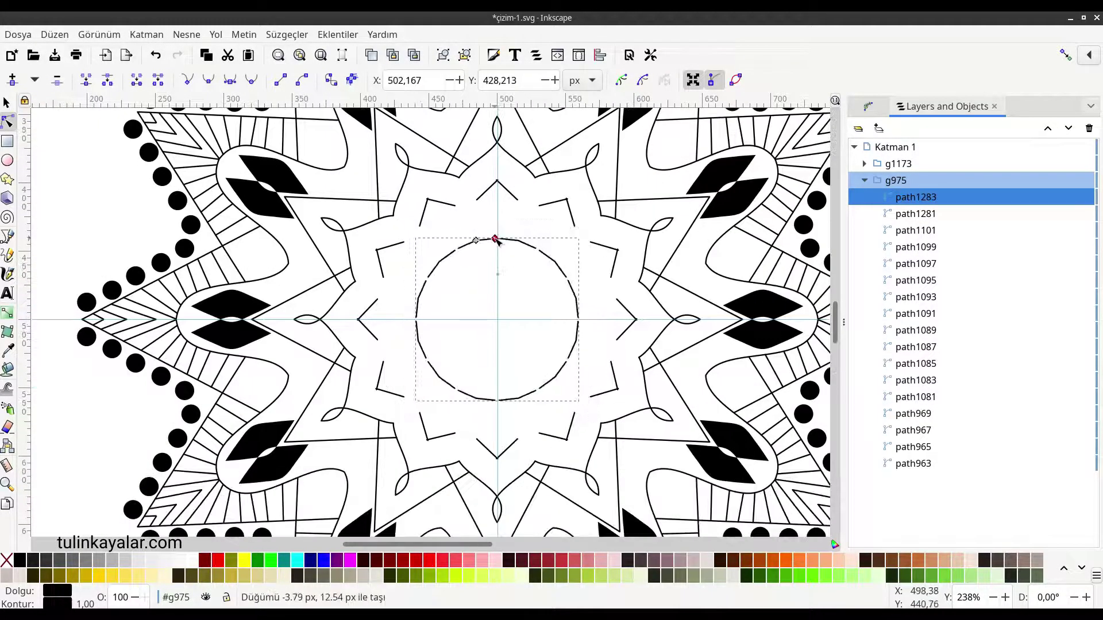
{"action": "left_click", "coordinate": [498, 265]}
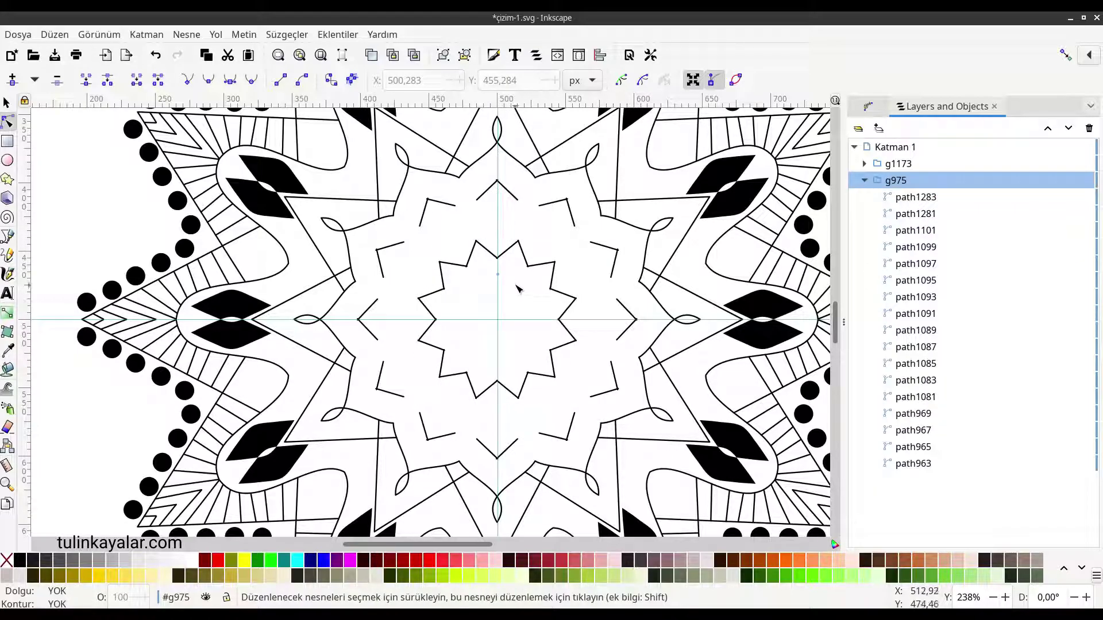
{"action": "left_click", "coordinate": [476, 202]}
Drag the chevron and inner star nodes to make a bolder zigzag star with sharper points.
{"action": "left_click_drag", "start_coordinate": [477, 201], "coordinate": [496, 318]}
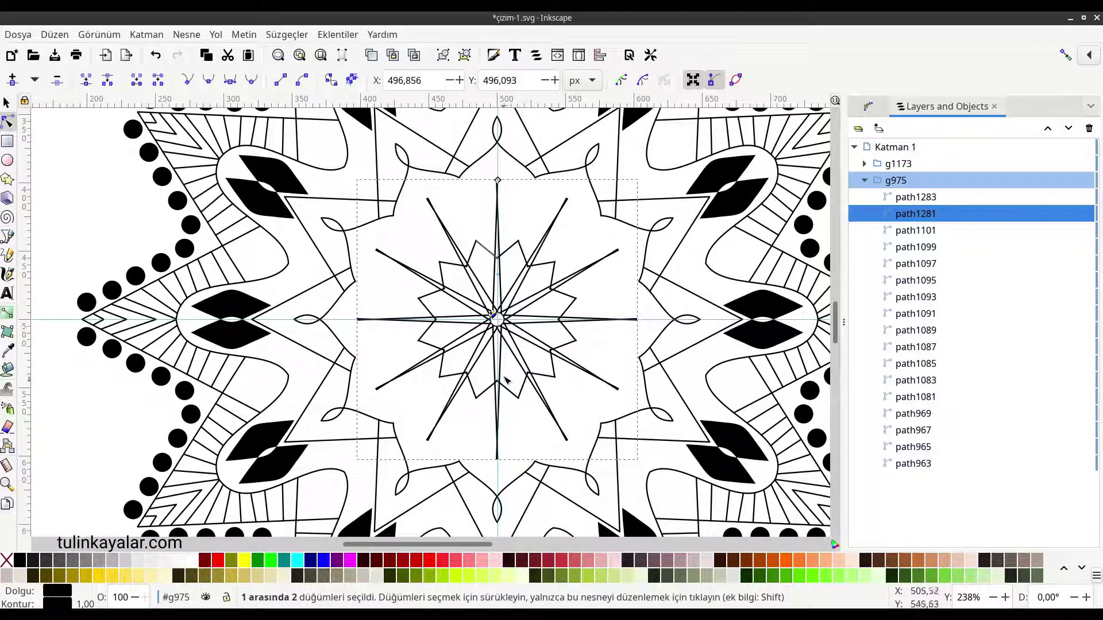
{"action": "left_click", "coordinate": [476, 242]}
{"action": "left_click_drag", "start_coordinate": [476, 243], "coordinate": [469, 213]}
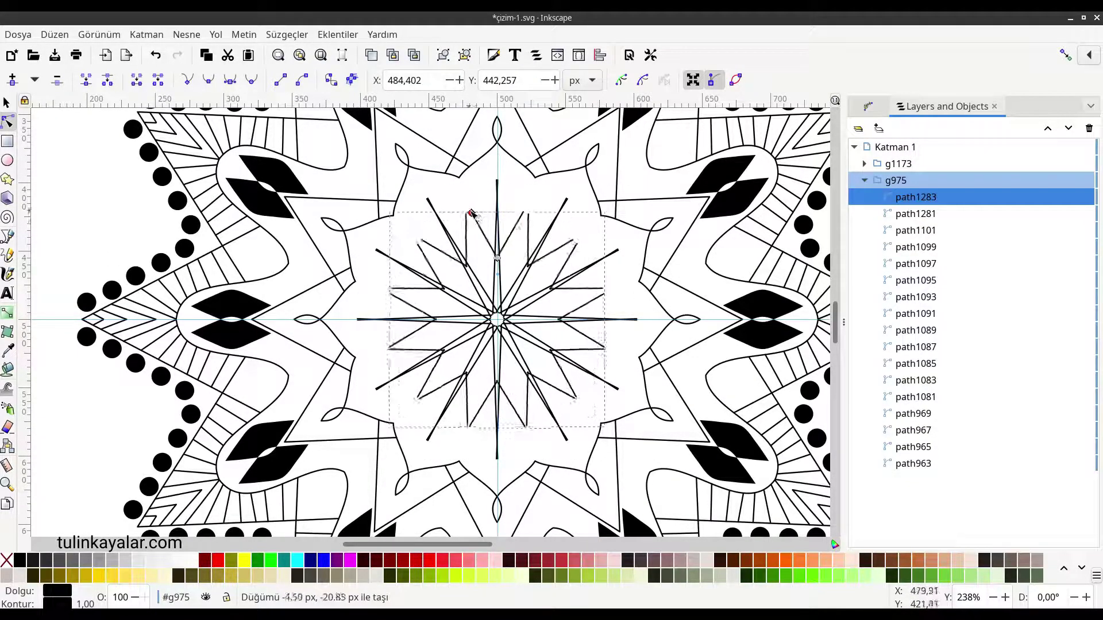
{"action": "scroll", "coordinate": [470, 214], "scroll_direction": "up", "scroll_amount": 7}
{"action": "left_click_drag", "start_coordinate": [487, 253], "coordinate": [474, 251]}
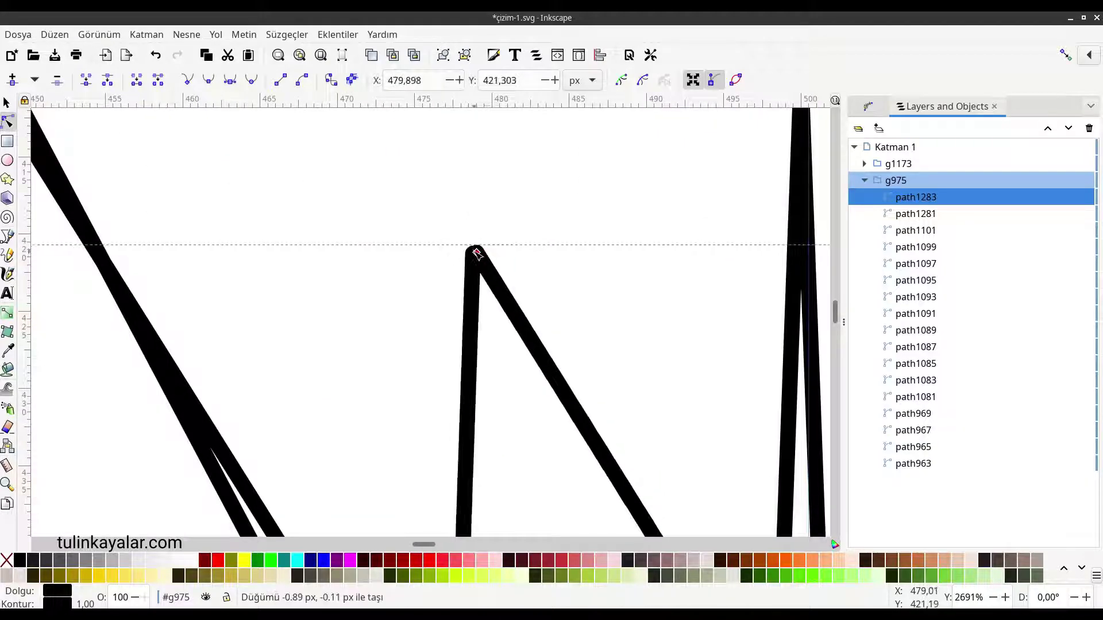
{"action": "scroll", "coordinate": [493, 240], "scroll_direction": "down", "scroll_amount": 5}
{"action": "scroll", "coordinate": [517, 229], "scroll_direction": "down", "scroll_amount": 1}
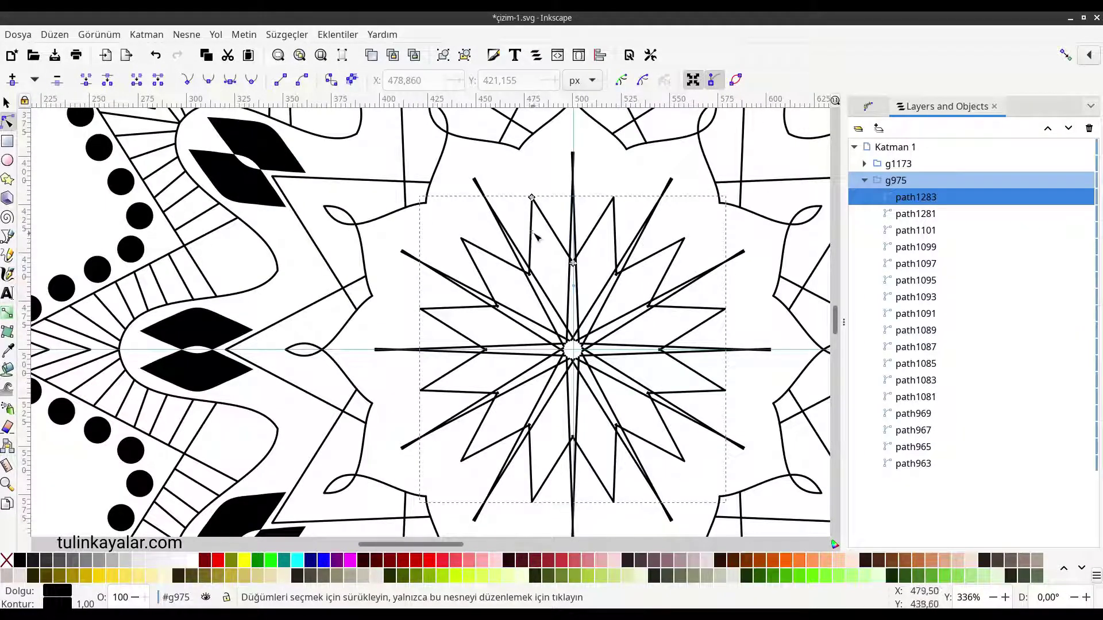
{"action": "left_click_drag", "start_coordinate": [537, 233], "coordinate": [552, 238]}
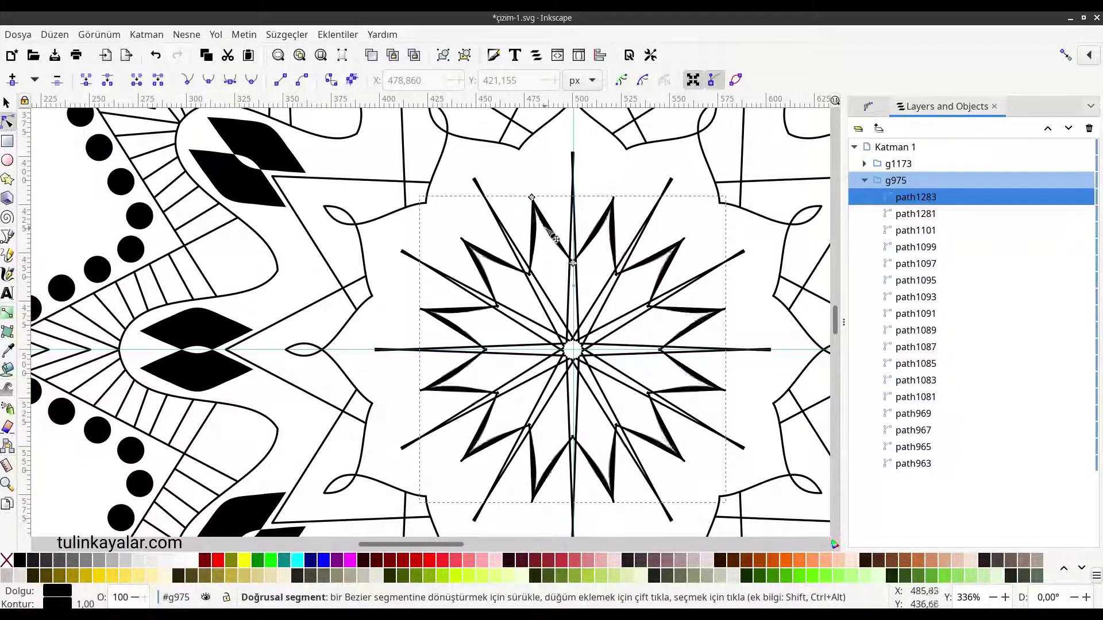
Move the top node of the long radiating lines path to reshape them.
{"action": "left_click", "coordinate": [575, 234]}
{"action": "left_click_drag", "start_coordinate": [573, 153], "coordinate": [566, 152]}
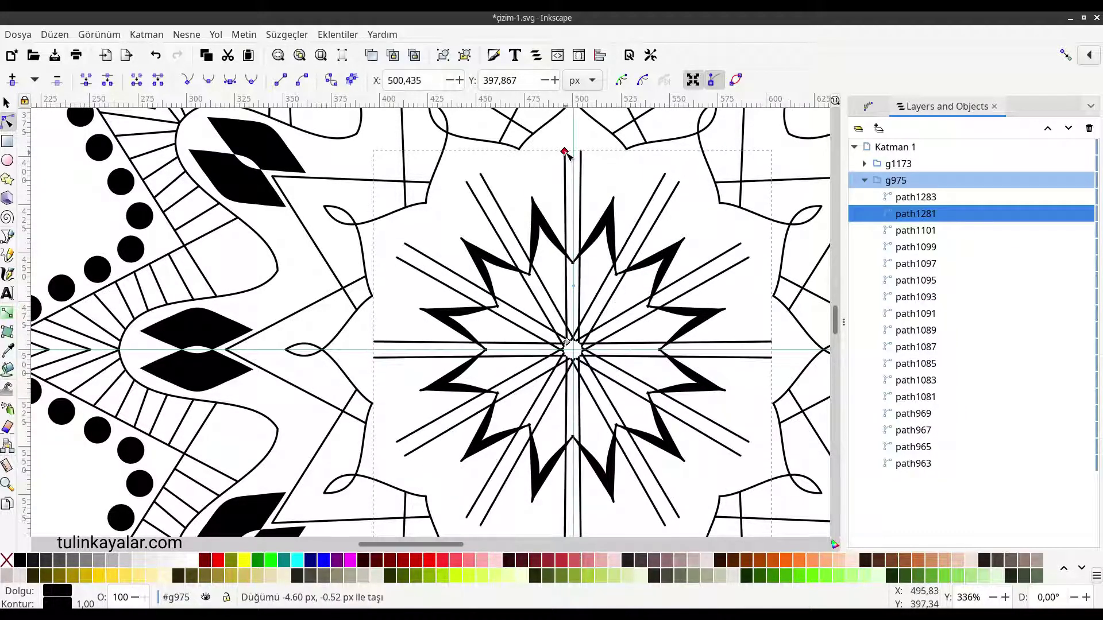
{"action": "scroll", "coordinate": [613, 245], "scroll_direction": "down", "scroll_amount": 2}
{"action": "scroll", "coordinate": [613, 246], "scroll_direction": "down", "scroll_amount": 1}
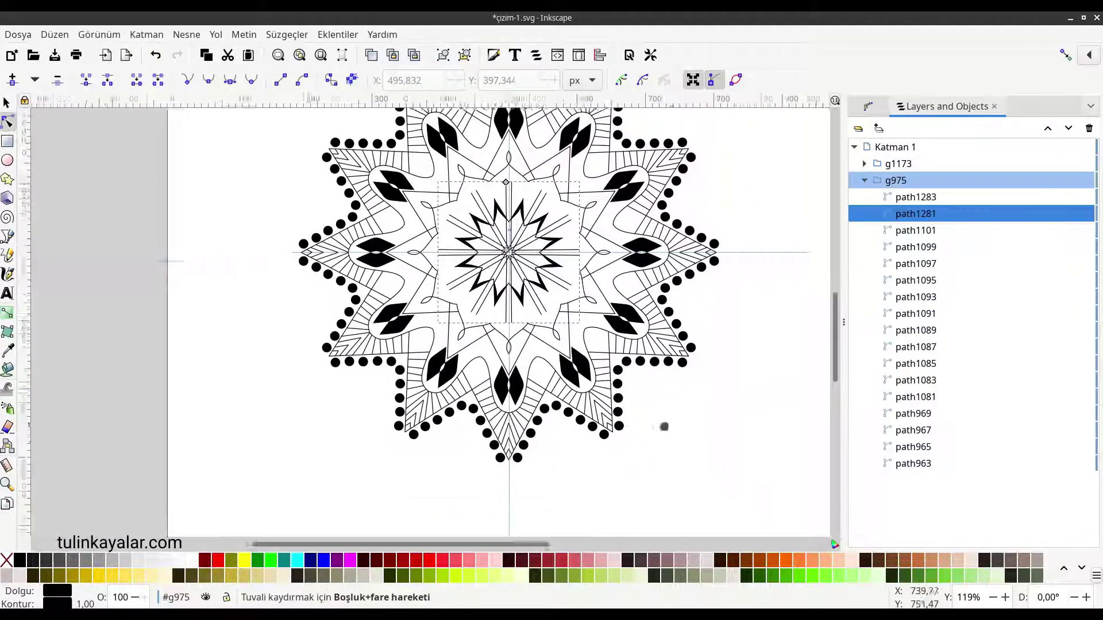
{"action": "scroll", "coordinate": [660, 423], "scroll_direction": "down", "scroll_amount": 1}
Save the drawing and bring the centre of the mandala into view.
{"action": "key", "text": "Escape"}
{"action": "key", "text": "ctrl+s"}
{"action": "scroll", "coordinate": [700, 293], "scroll_direction": "down", "scroll_amount": 1}
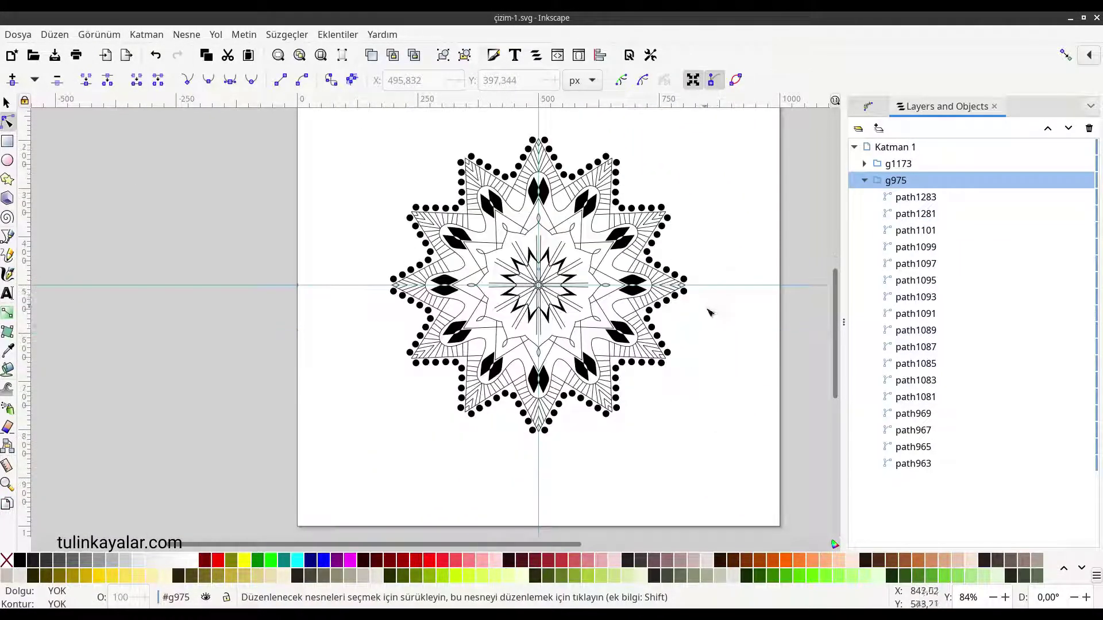
{"action": "scroll", "coordinate": [684, 444], "scroll_direction": "right", "scroll_amount": 2}
{"action": "scroll", "coordinate": [467, 282], "scroll_direction": "up", "scroll_amount": 1}
{"action": "scroll", "coordinate": [467, 282], "scroll_direction": "up", "scroll_amount": 1}
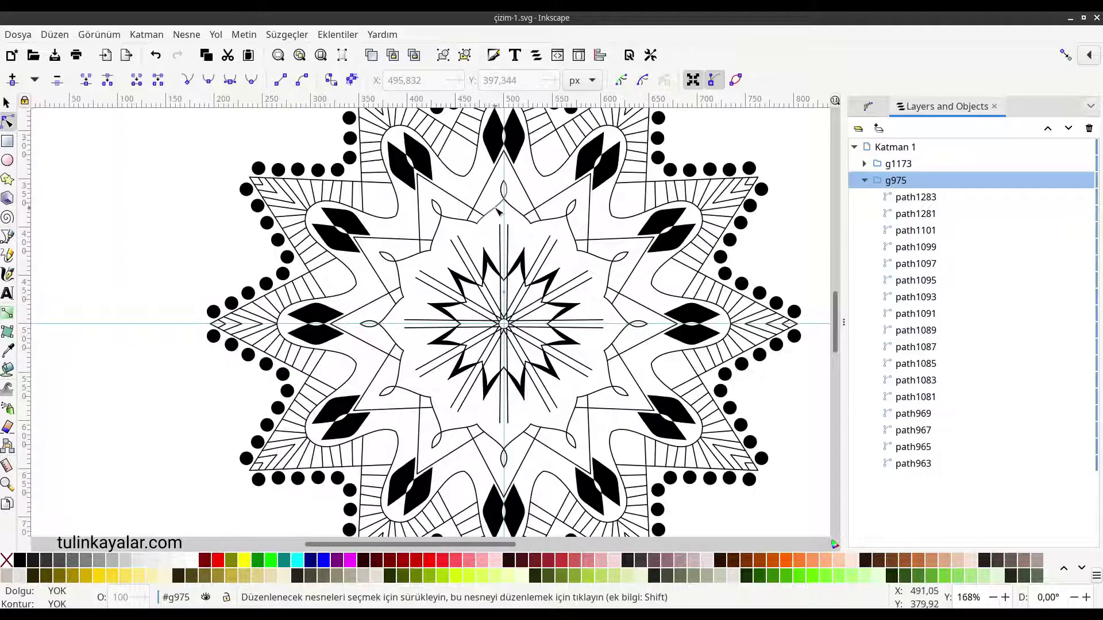
Give the looped ring around the centre star a 3 px stroke width.
{"action": "left_click", "coordinate": [498, 212]}
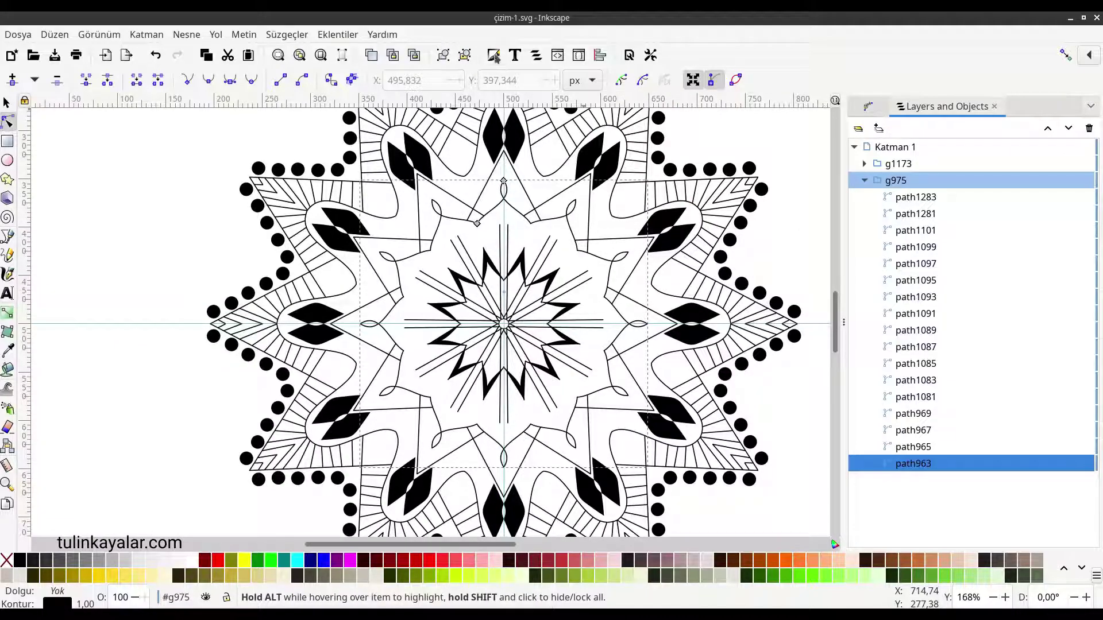
{"action": "key", "text": "ctrl+shift+f"}
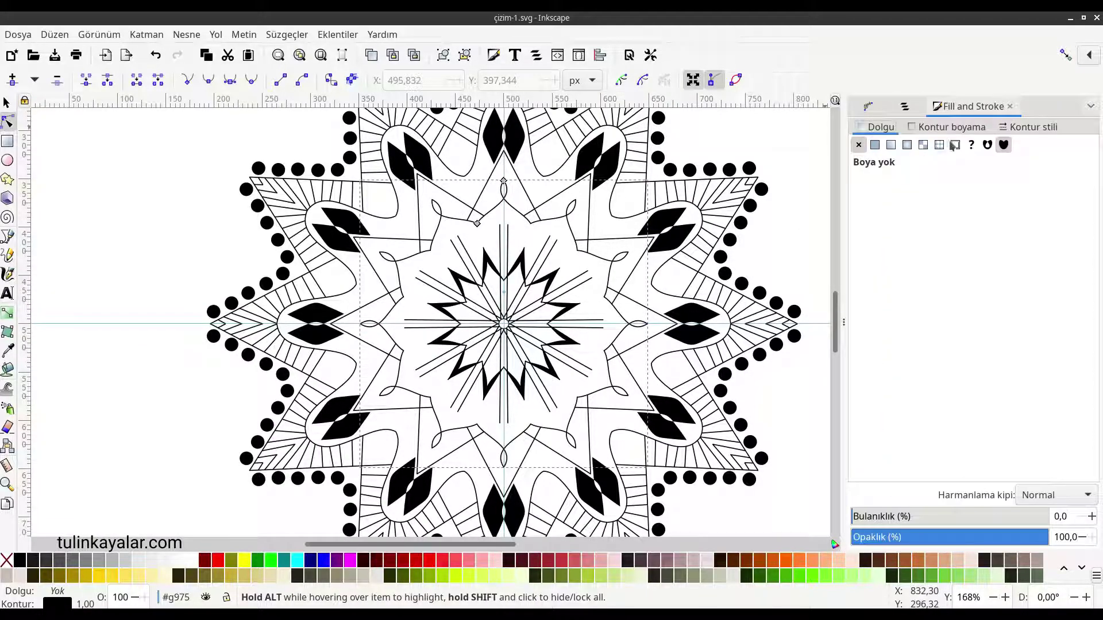
{"action": "left_click", "coordinate": [1028, 127]}
{"action": "left_click_drag", "start_coordinate": [954, 145], "coordinate": [869, 138]}
{"action": "type", "text": "3"}
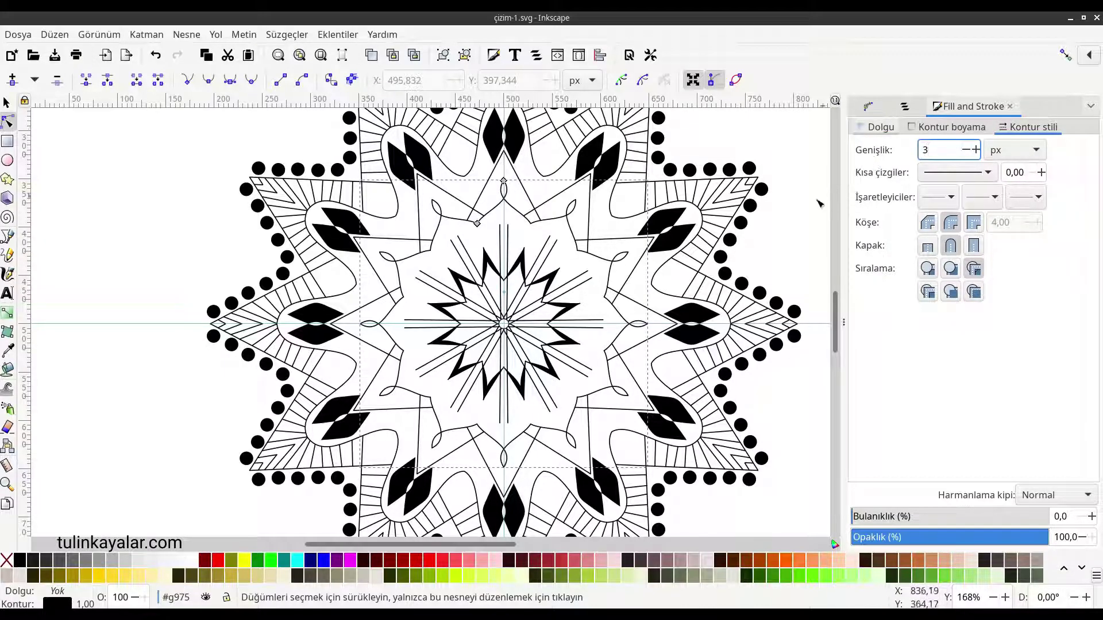
{"action": "key", "text": "Return"}
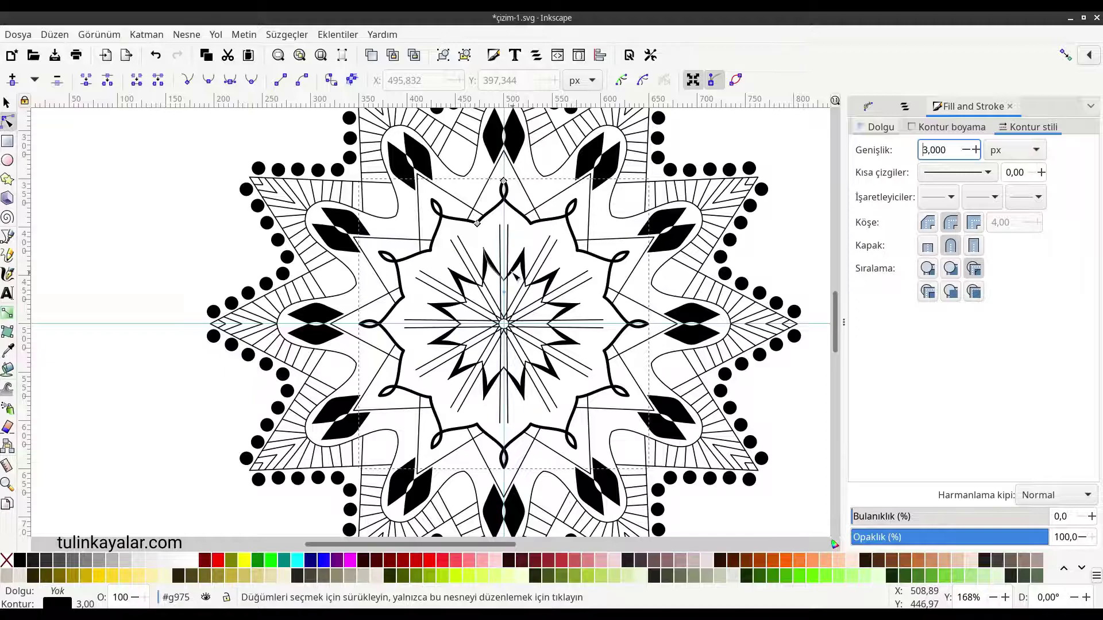
Give the surrounding pointed star outline a 2 px stroke width.
{"action": "left_click", "coordinate": [457, 198]}
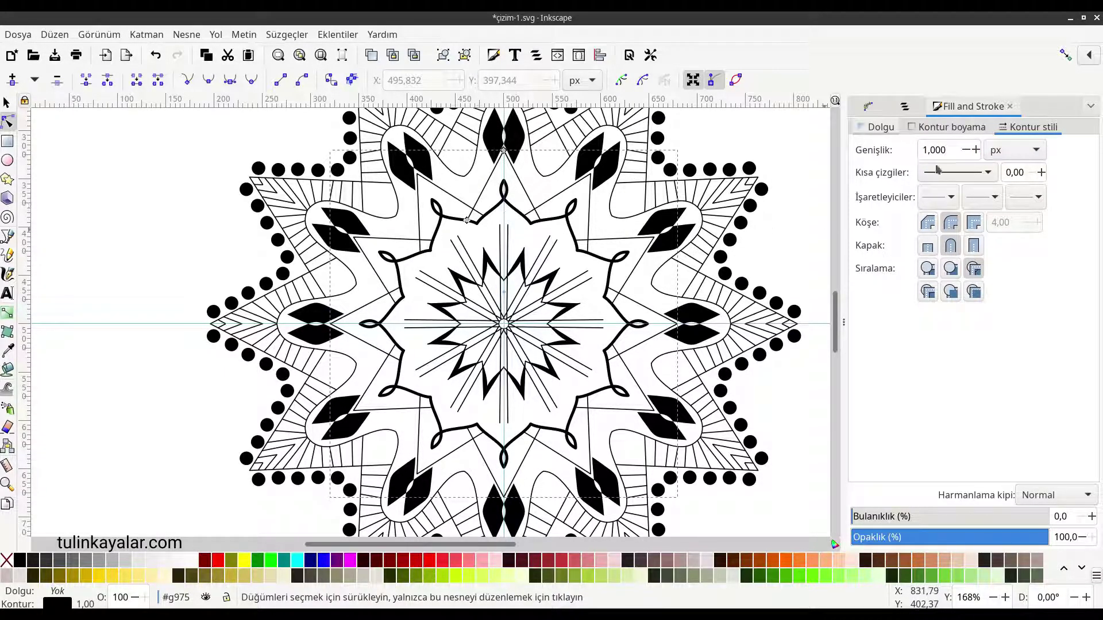
{"action": "triple_click", "coordinate": [954, 150]}
{"action": "type", "text": "2"}
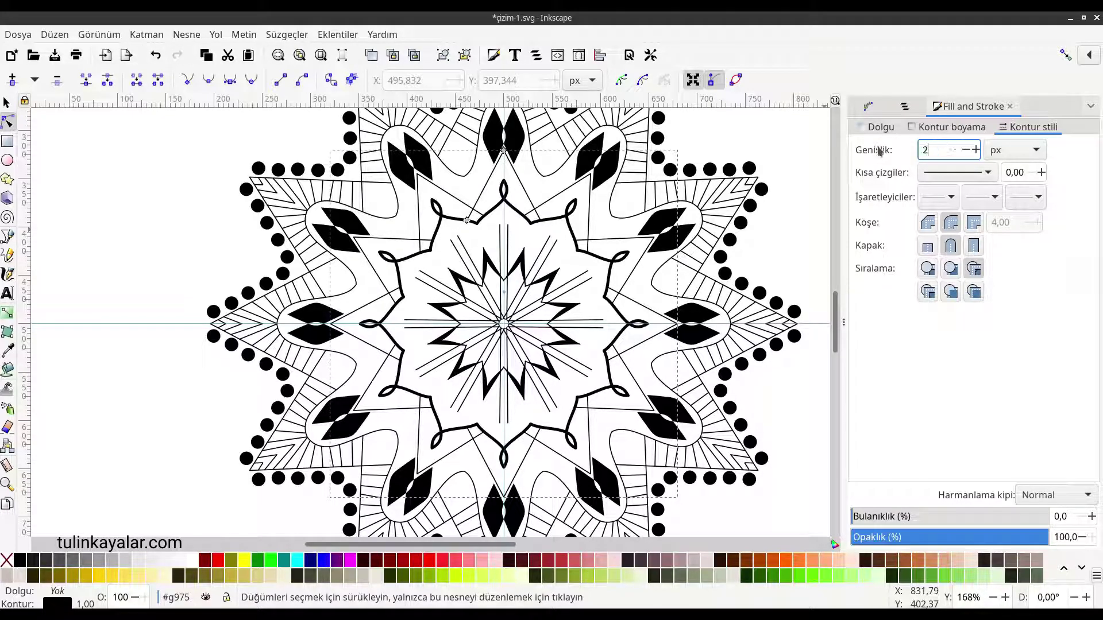
{"action": "key", "text": "Return"}
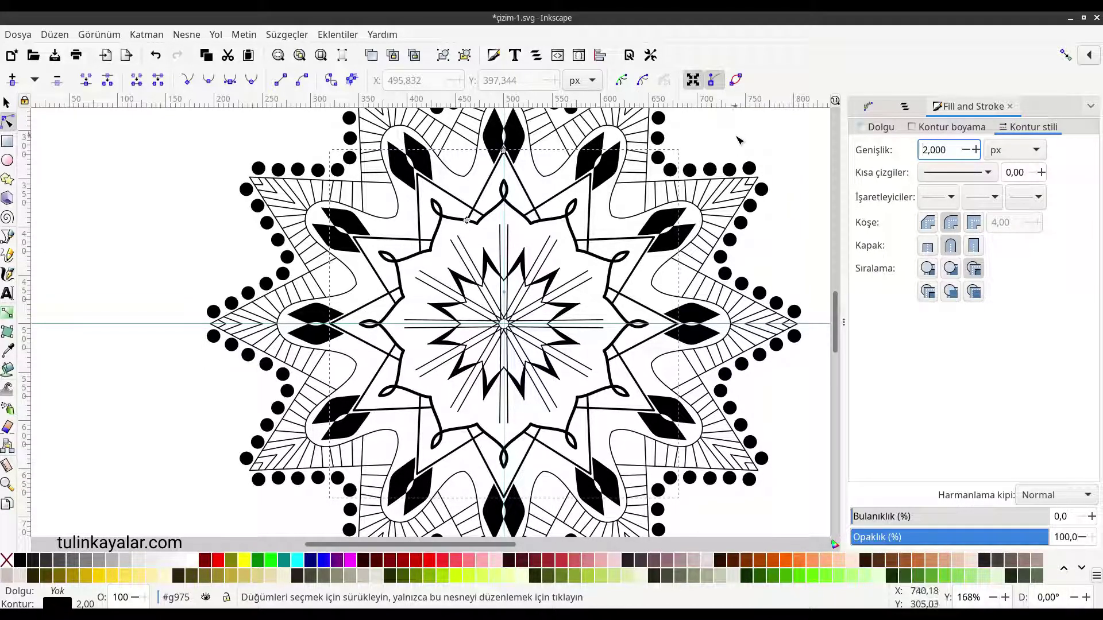
{"action": "left_click", "coordinate": [741, 151]}
Show the Layers and Objects list with the g975 group collapsed.
{"action": "scroll", "coordinate": [686, 328], "scroll_direction": "down", "scroll_amount": 2}
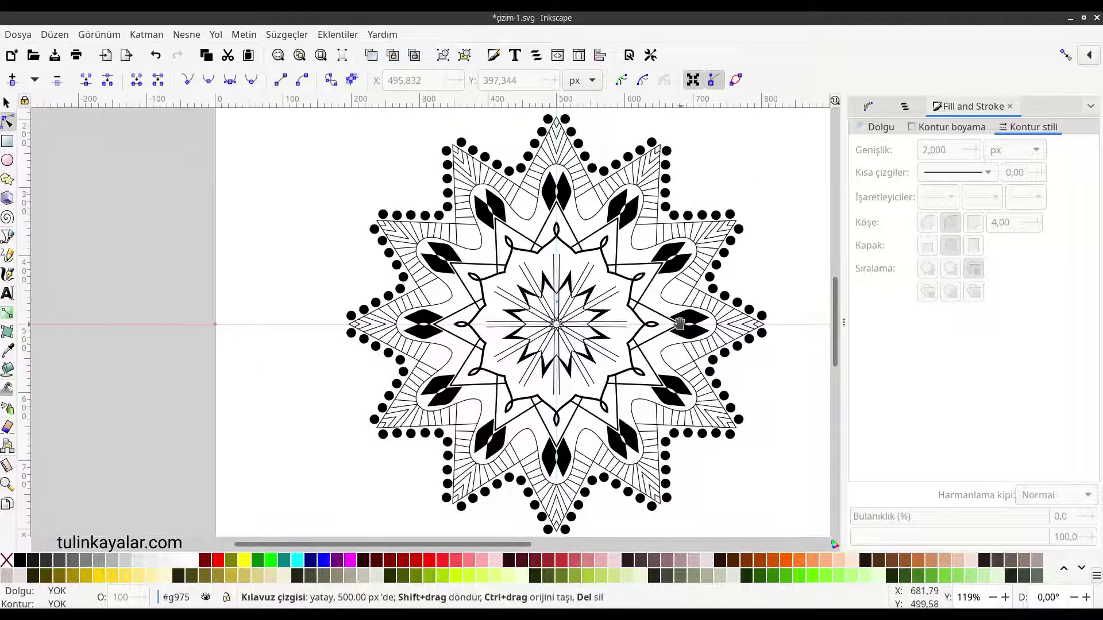
{"action": "scroll", "coordinate": [676, 349], "scroll_direction": "right", "scroll_amount": 3}
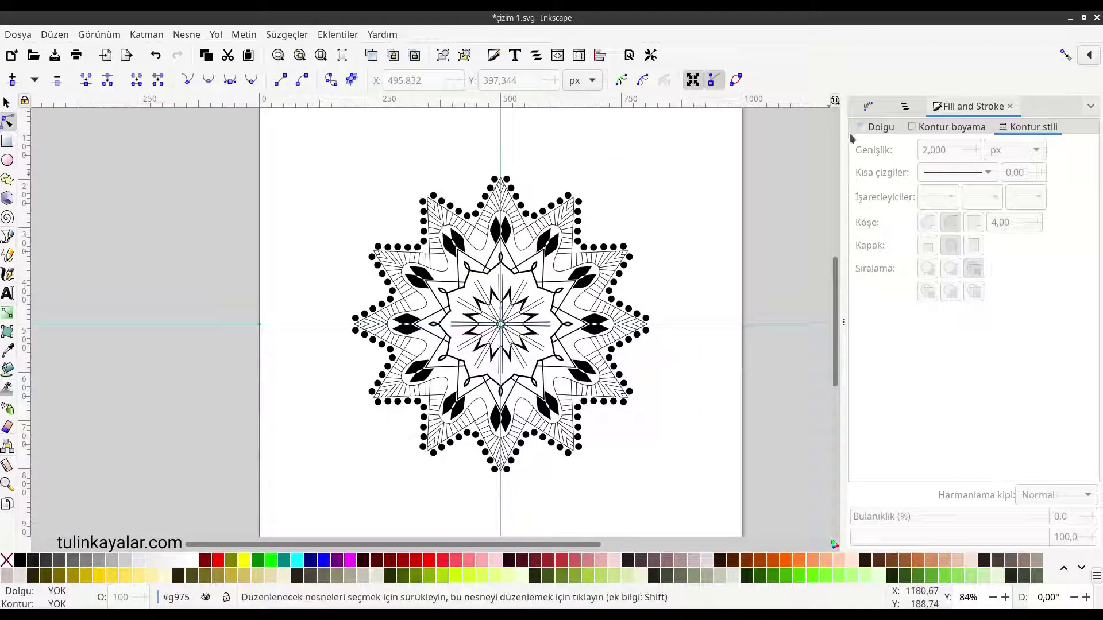
{"action": "left_click", "coordinate": [905, 106]}
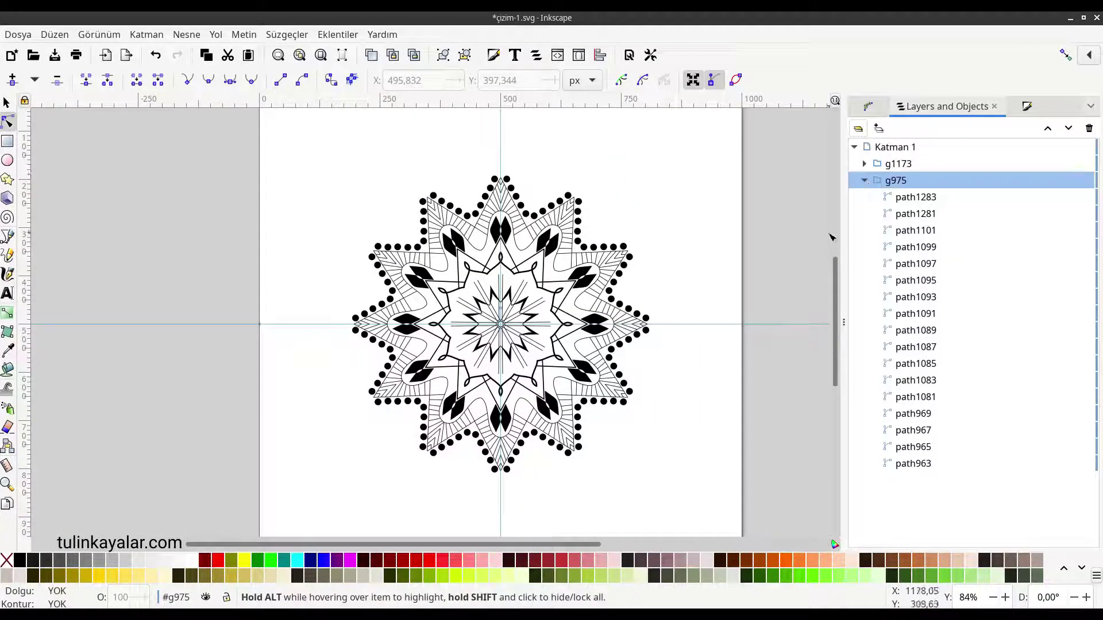
{"action": "left_click", "coordinate": [865, 181]}
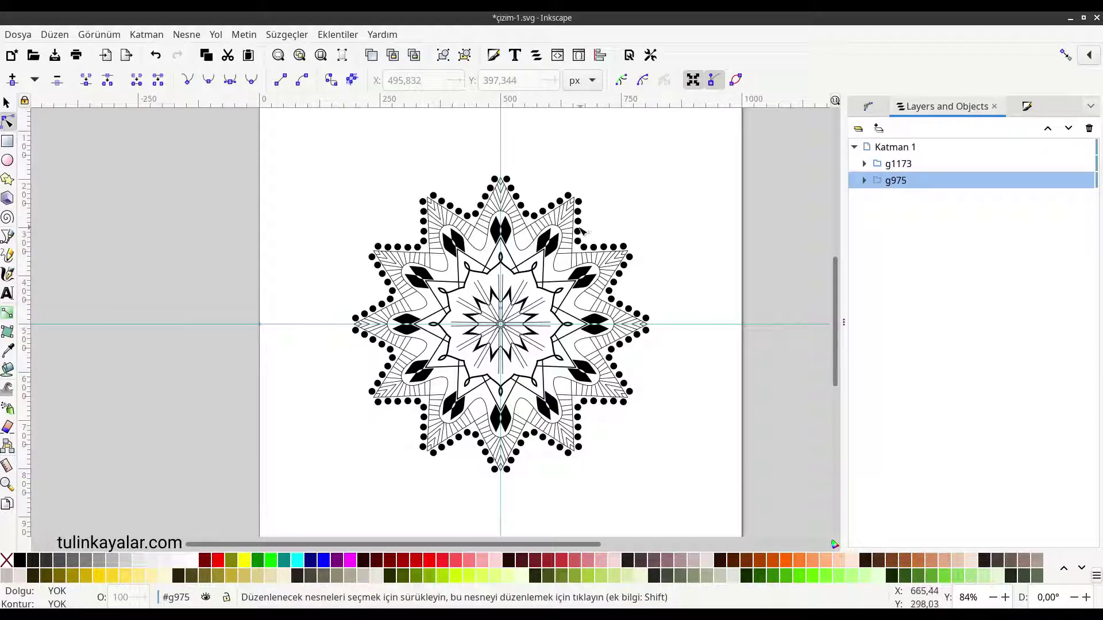
Draw a line from left of the top spike to its point and bend it upward.
{"action": "key", "text": "b"}
{"action": "scroll", "coordinate": [455, 218], "scroll_direction": "up", "scroll_amount": 2, "text": "ctrl"}
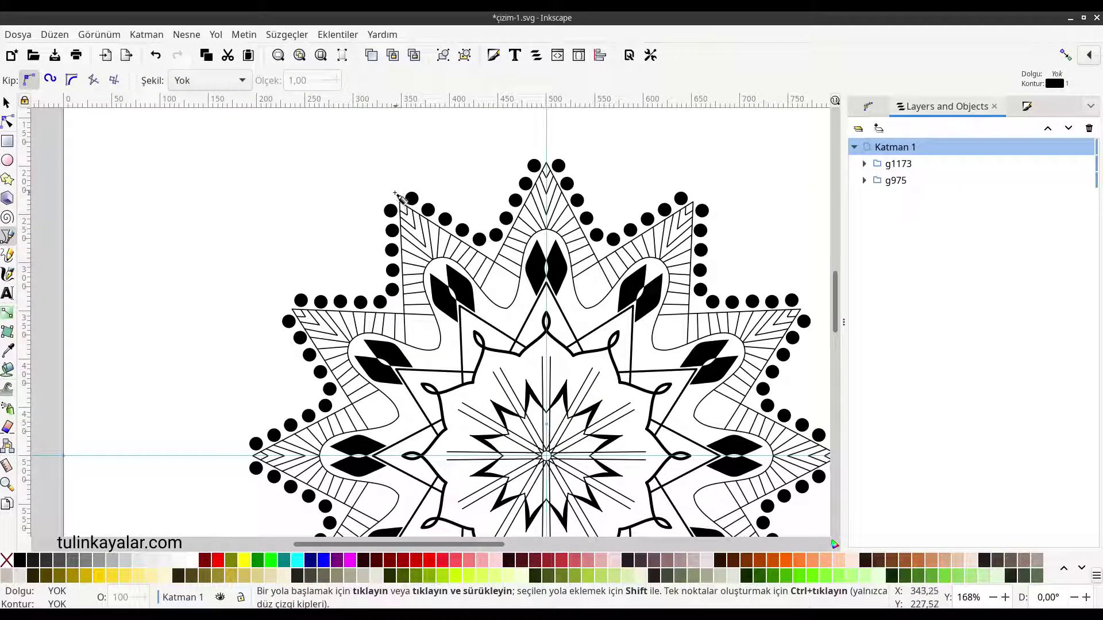
{"action": "left_click", "coordinate": [395, 193]}
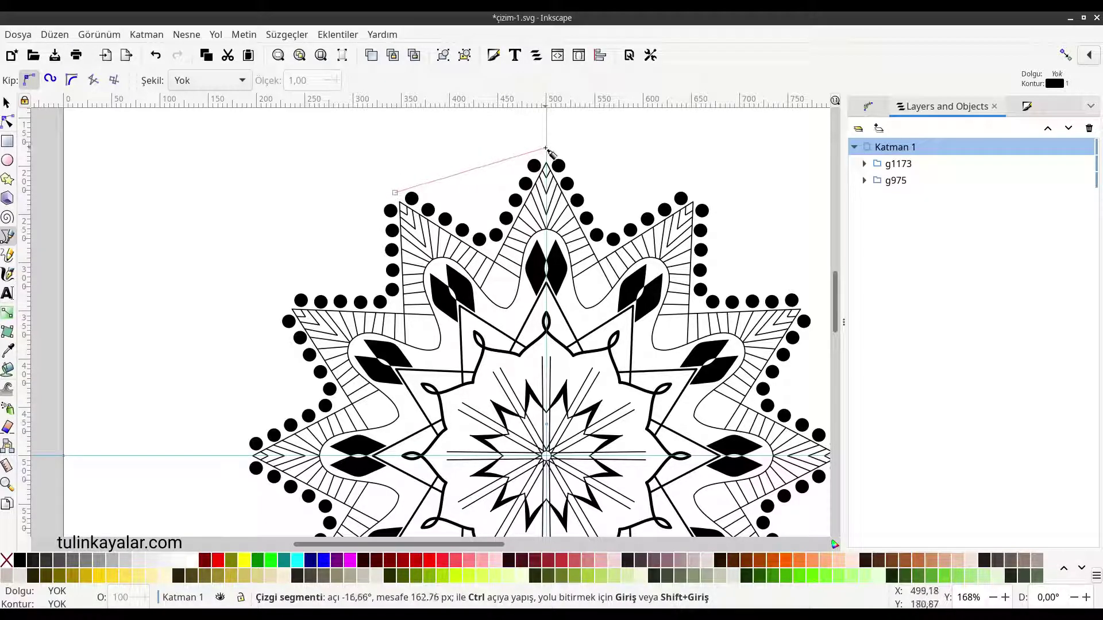
{"action": "double_click", "coordinate": [546, 148]}
{"action": "key", "text": "n"}
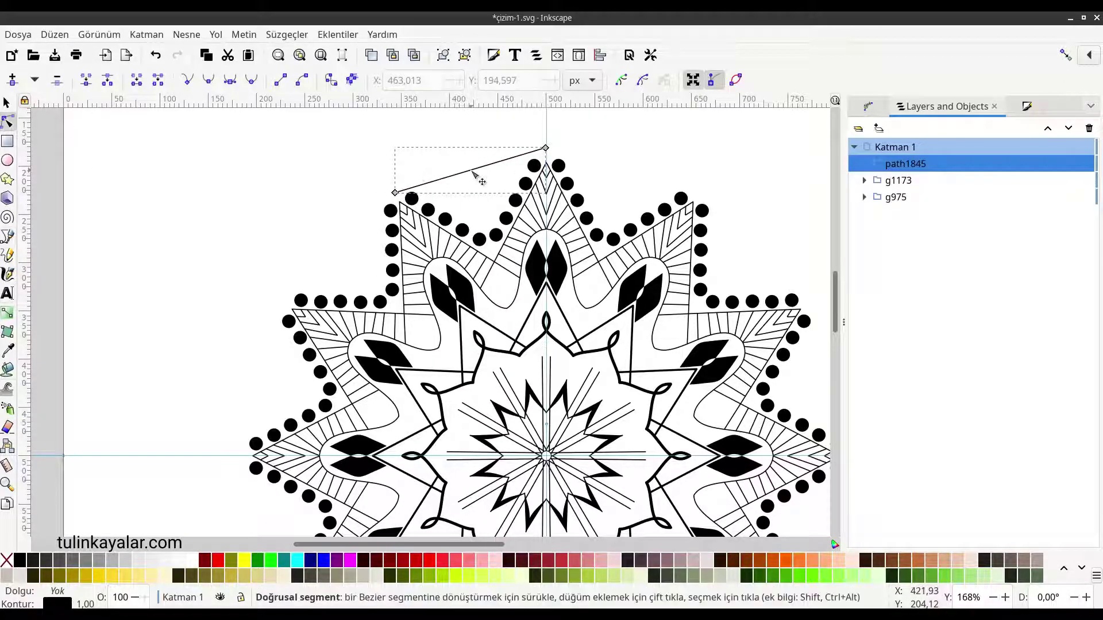
{"action": "left_click_drag", "start_coordinate": [474, 174], "coordinate": [524, 134]}
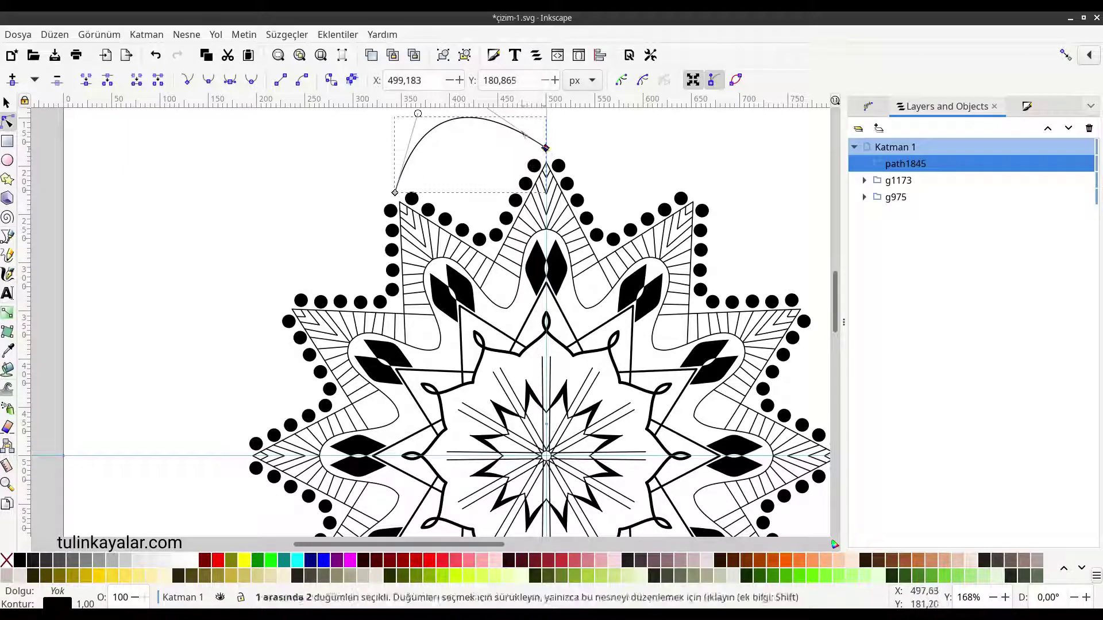
Round out the arc's curvature and cut it to the clipboard.
{"action": "scroll", "coordinate": [545, 148], "scroll_direction": "up", "scroll_amount": 4}
{"action": "left_click_drag", "start_coordinate": [467, 153], "coordinate": [494, 160]}
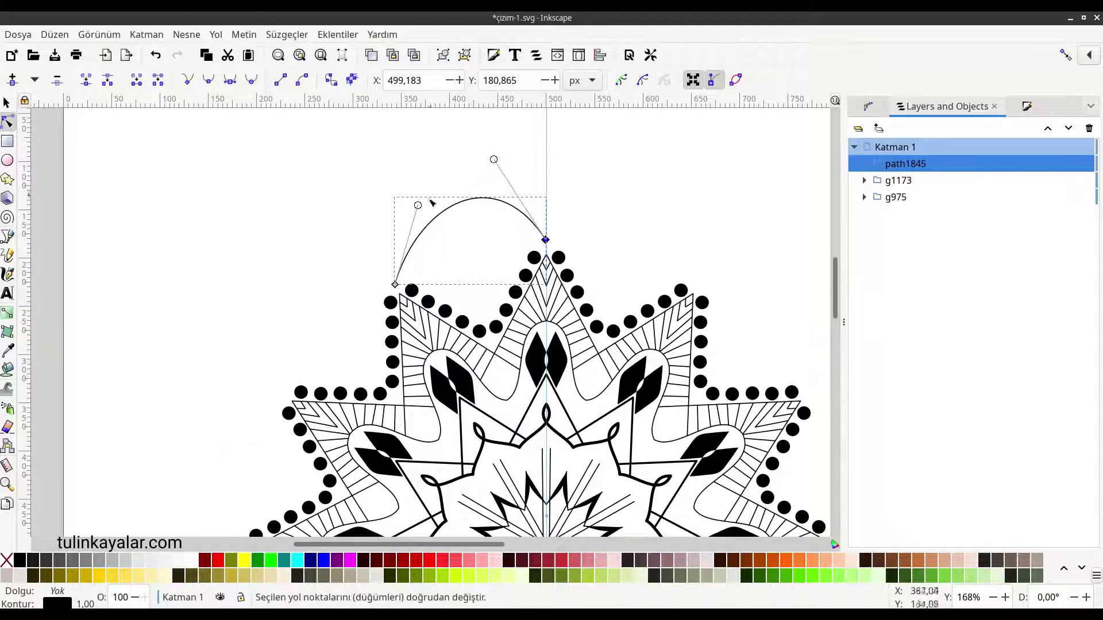
{"action": "left_click_drag", "start_coordinate": [417, 205], "coordinate": [384, 193]}
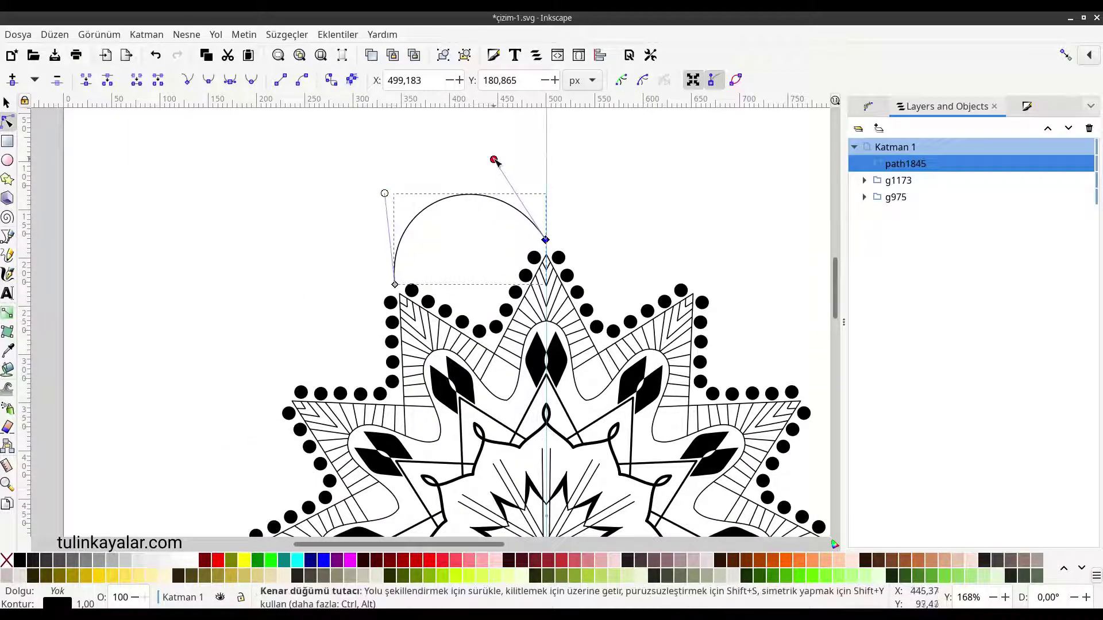
{"action": "left_click_drag", "start_coordinate": [494, 159], "coordinate": [505, 160]}
{"action": "key", "text": "s"}
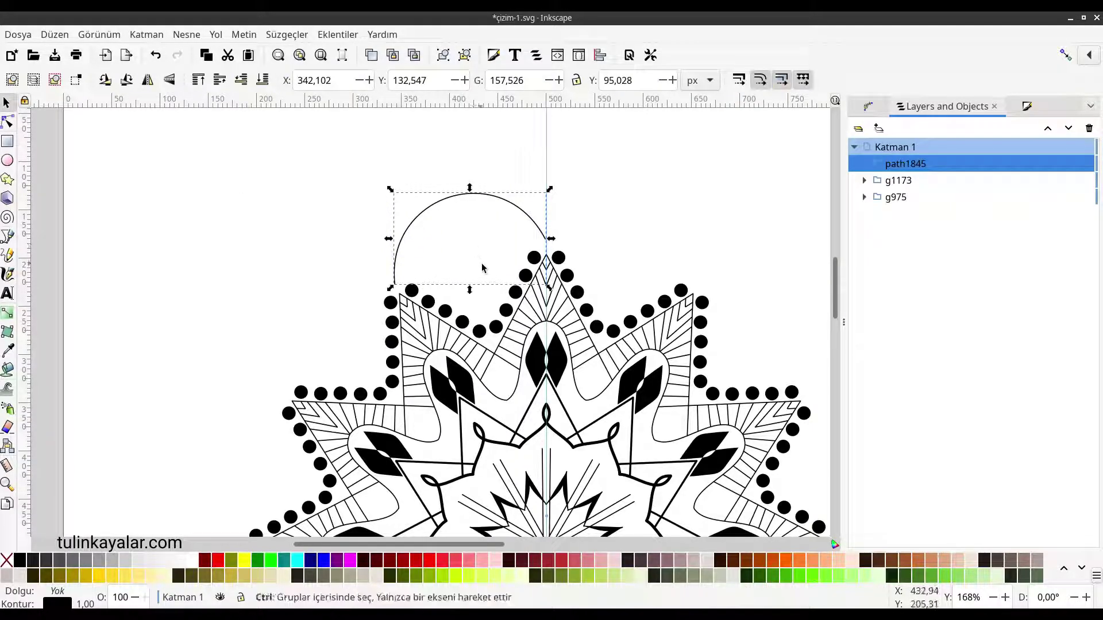
{"action": "key", "text": "ctrl+x"}
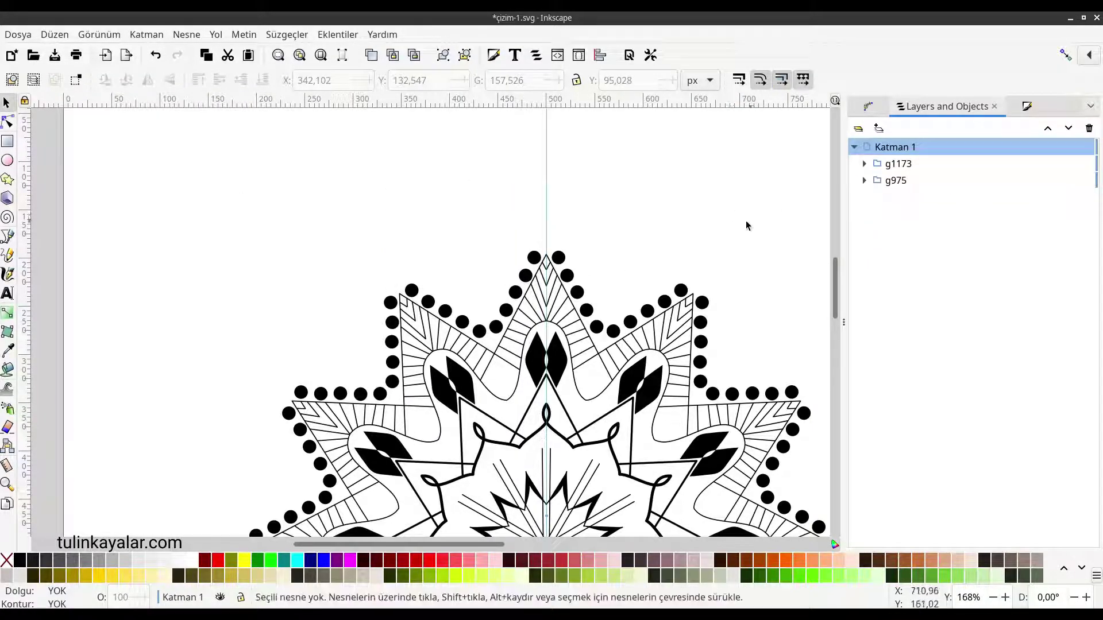
Enter the g1173 dot group and paste the arc in place inside it.
{"action": "left_click", "coordinate": [884, 165]}
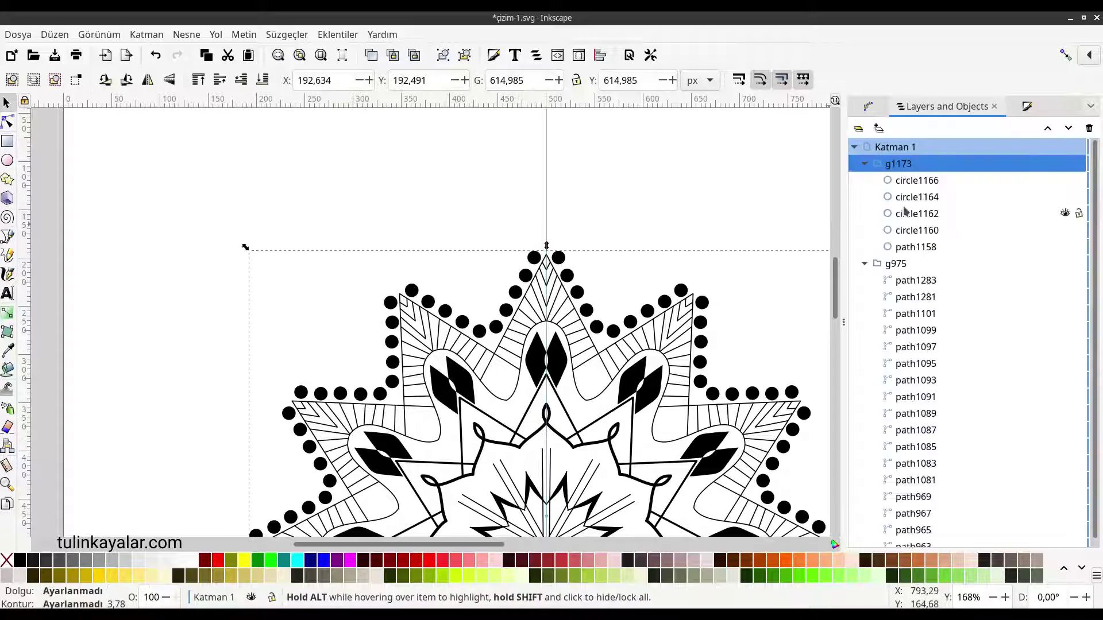
{"action": "right_click", "coordinate": [898, 165]}
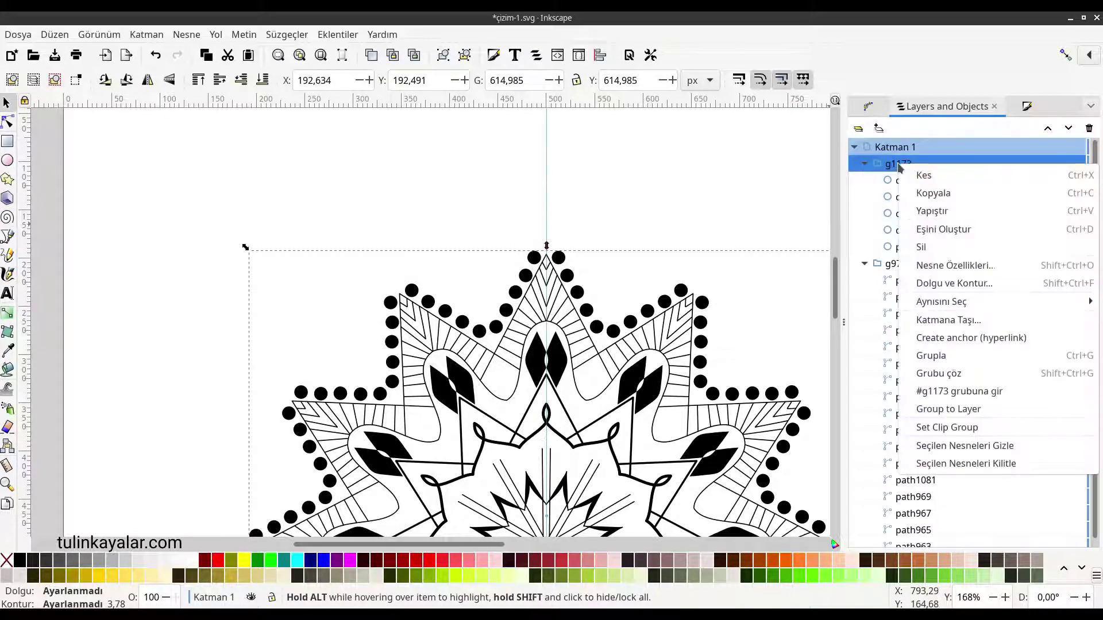
{"action": "left_click", "coordinate": [948, 391]}
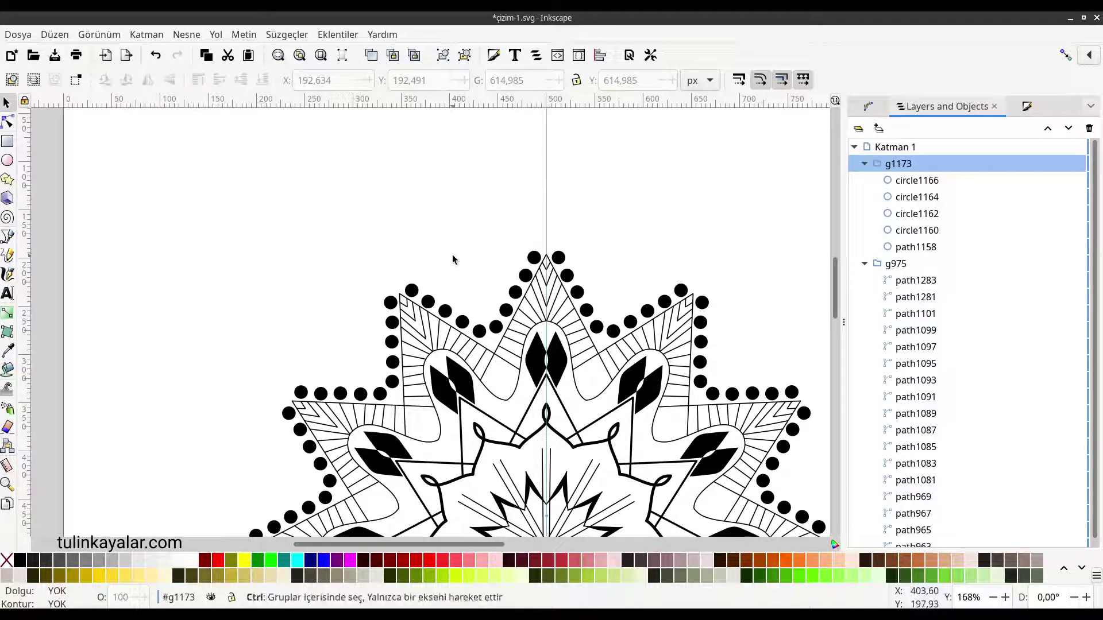
{"action": "key", "text": "ctrl+alt+v"}
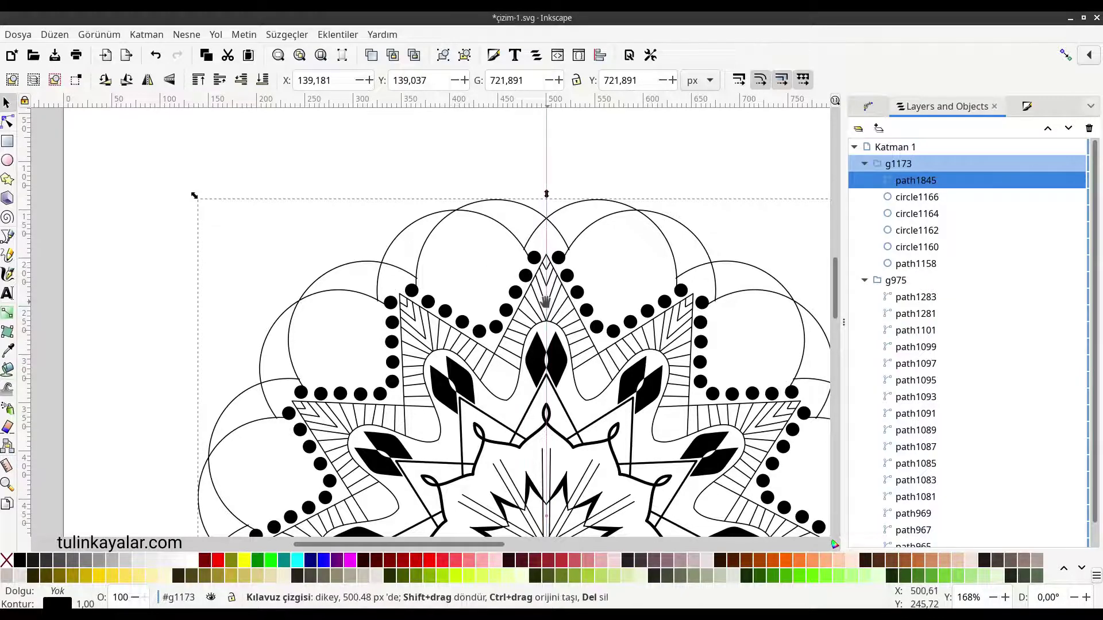
Drag the petal curve's corner node so its tip meets the dots.
{"action": "key", "text": "n"}
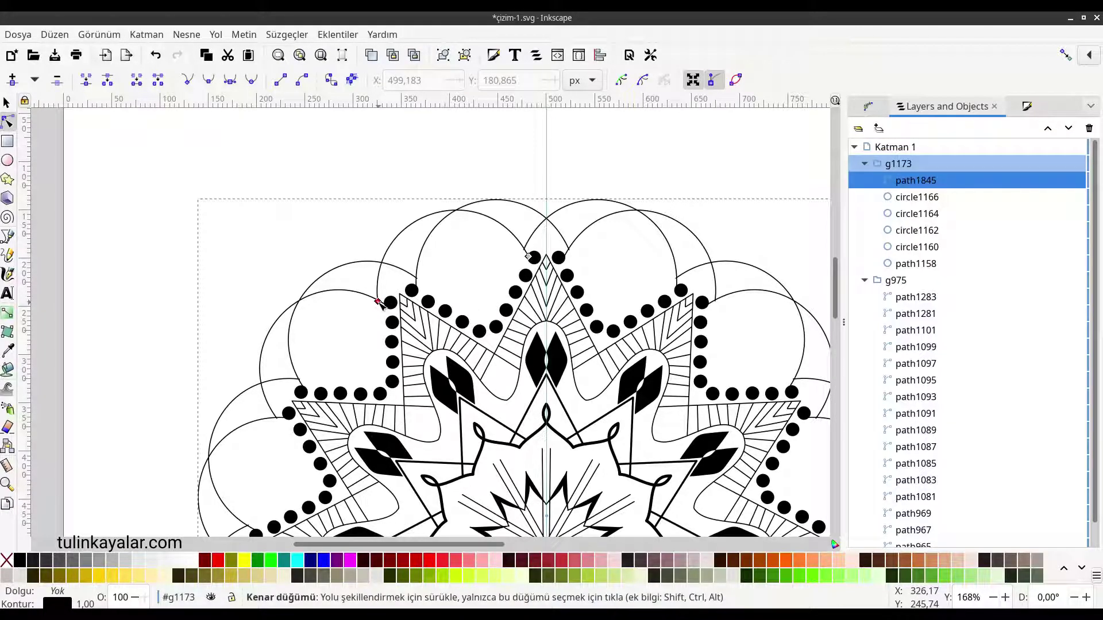
{"action": "left_click_drag", "start_coordinate": [378, 302], "coordinate": [396, 287]}
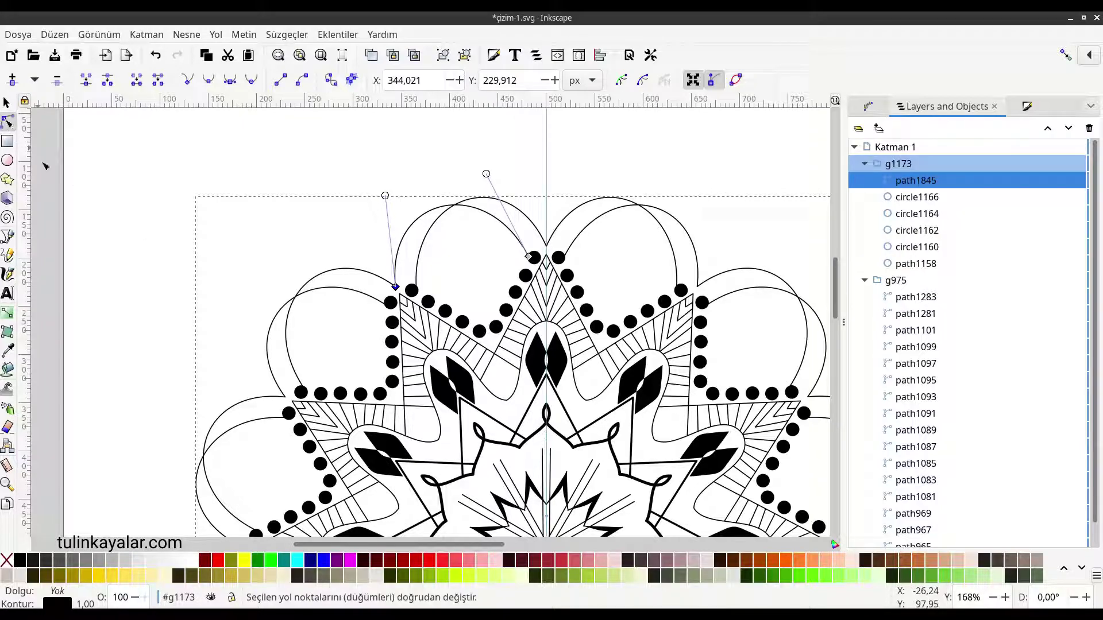
{"action": "scroll", "coordinate": [398, 284], "scroll_direction": "up", "scroll_amount": 2}
{"action": "scroll", "coordinate": [398, 285], "scroll_direction": "up", "scroll_amount": 2}
{"action": "scroll", "coordinate": [397, 284], "scroll_direction": "up", "scroll_amount": 2}
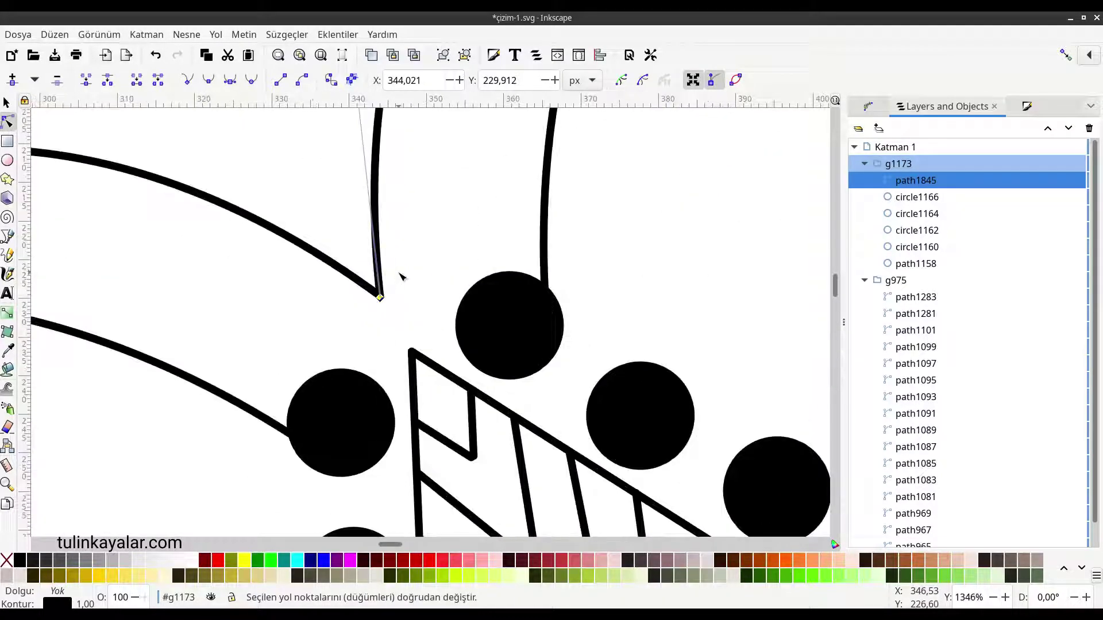
{"action": "key", "text": "Escape"}
{"action": "key", "text": "Escape"}
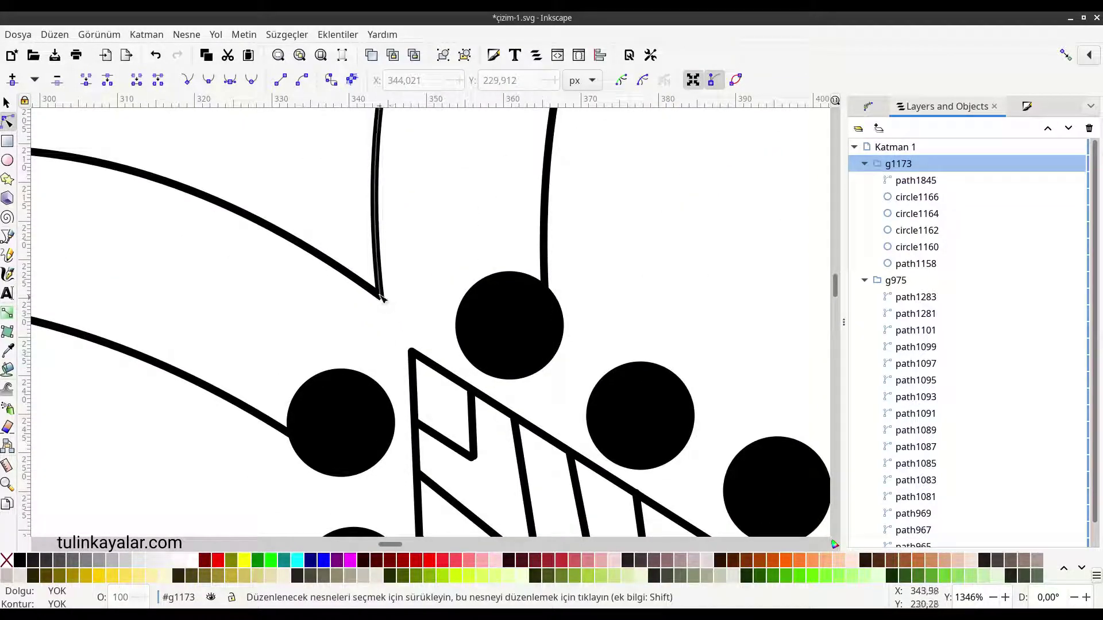
{"action": "scroll", "coordinate": [382, 300], "scroll_direction": "up", "scroll_amount": 2}
{"action": "left_click", "coordinate": [382, 296]}
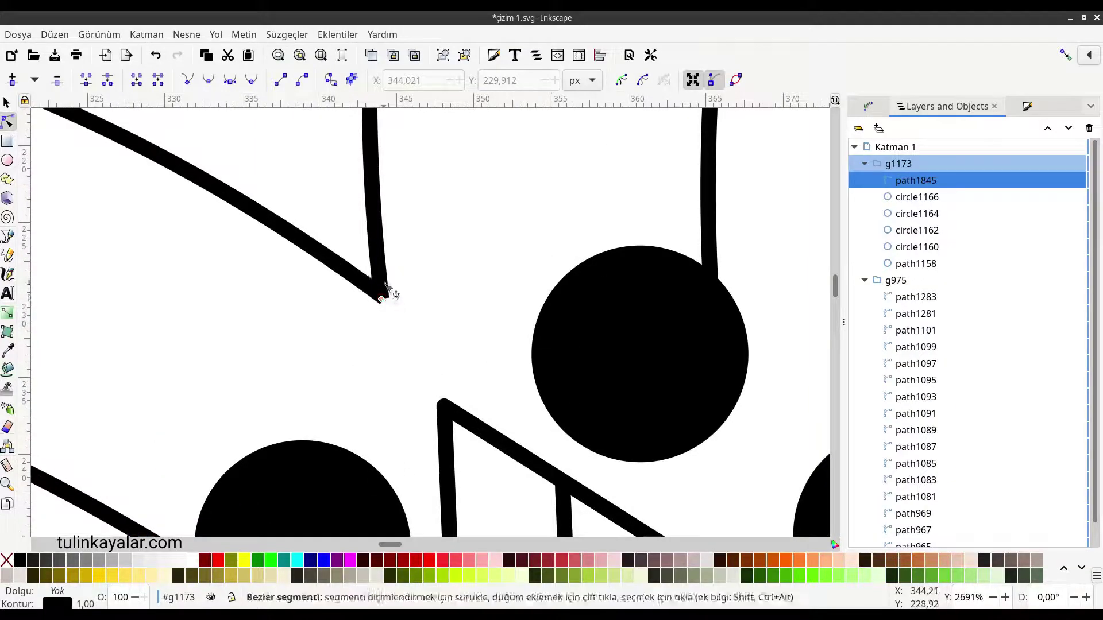
{"action": "left_click", "coordinate": [383, 295]}
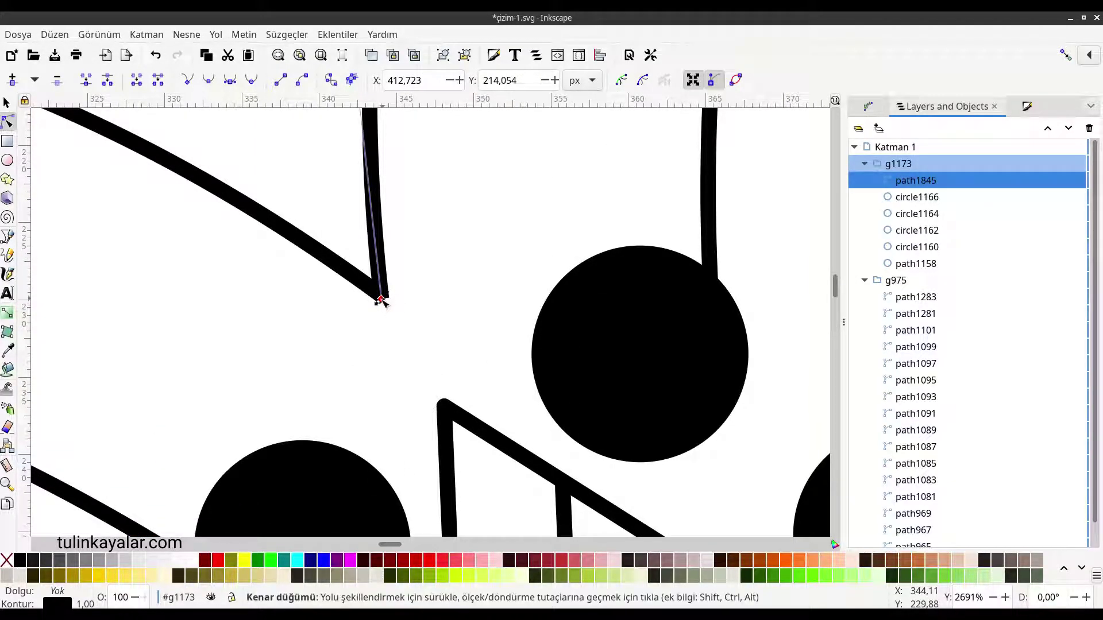
{"action": "left_click_drag", "start_coordinate": [380, 299], "coordinate": [378, 296]}
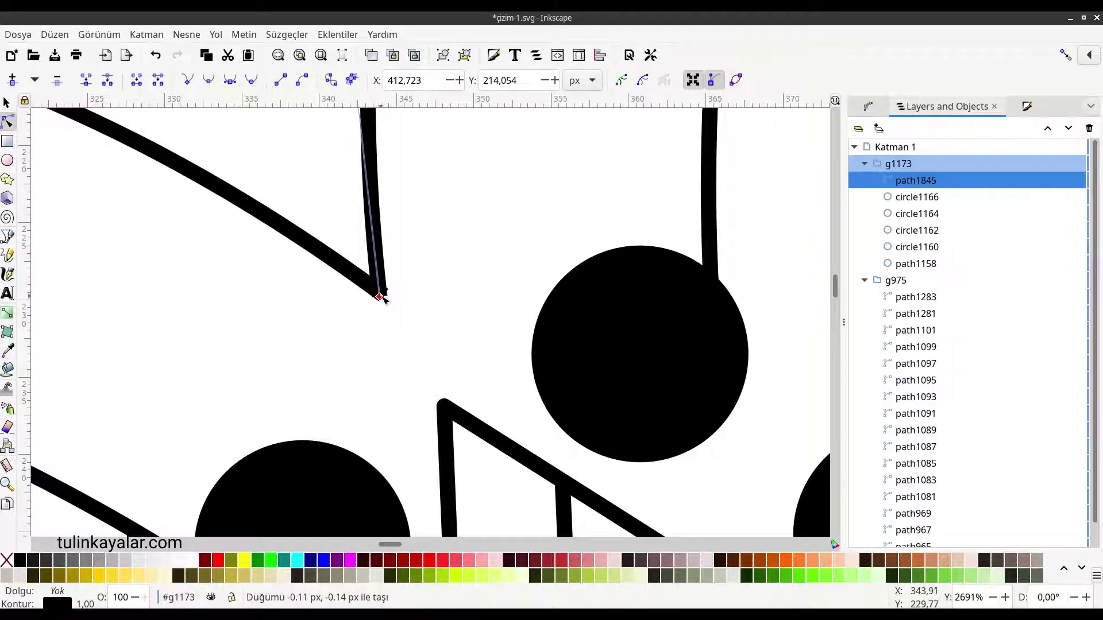
Set round joins and round caps on the stroke and fine-tune the corner node.
{"action": "left_click", "coordinate": [1028, 107]}
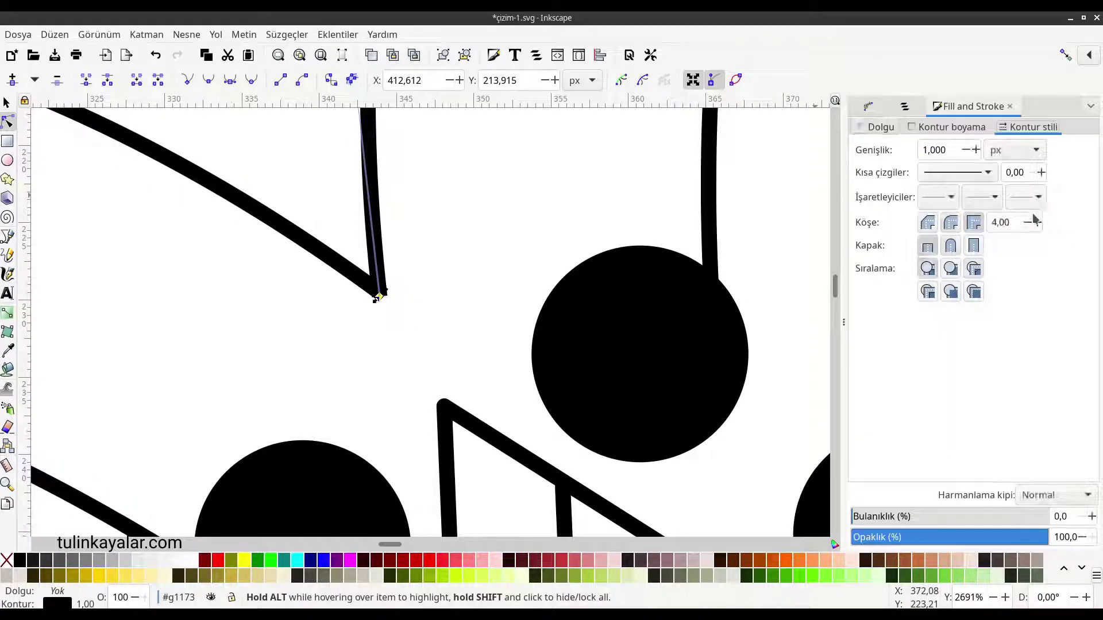
{"action": "left_click", "coordinate": [951, 222]}
{"action": "left_click", "coordinate": [951, 245]}
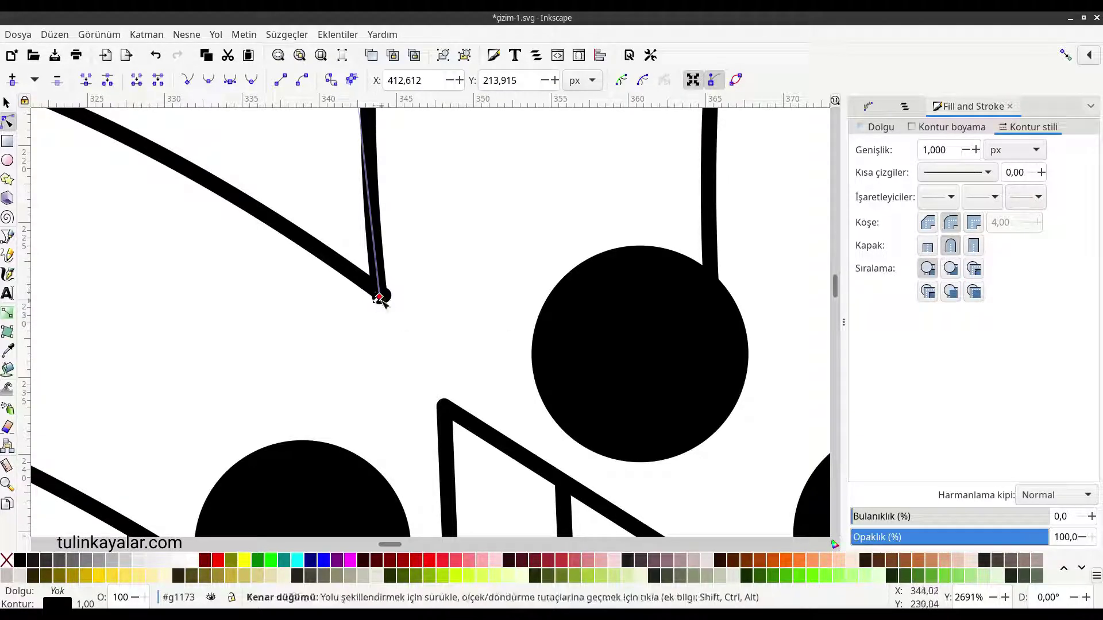
{"action": "left_click_drag", "start_coordinate": [379, 297], "coordinate": [383, 298]}
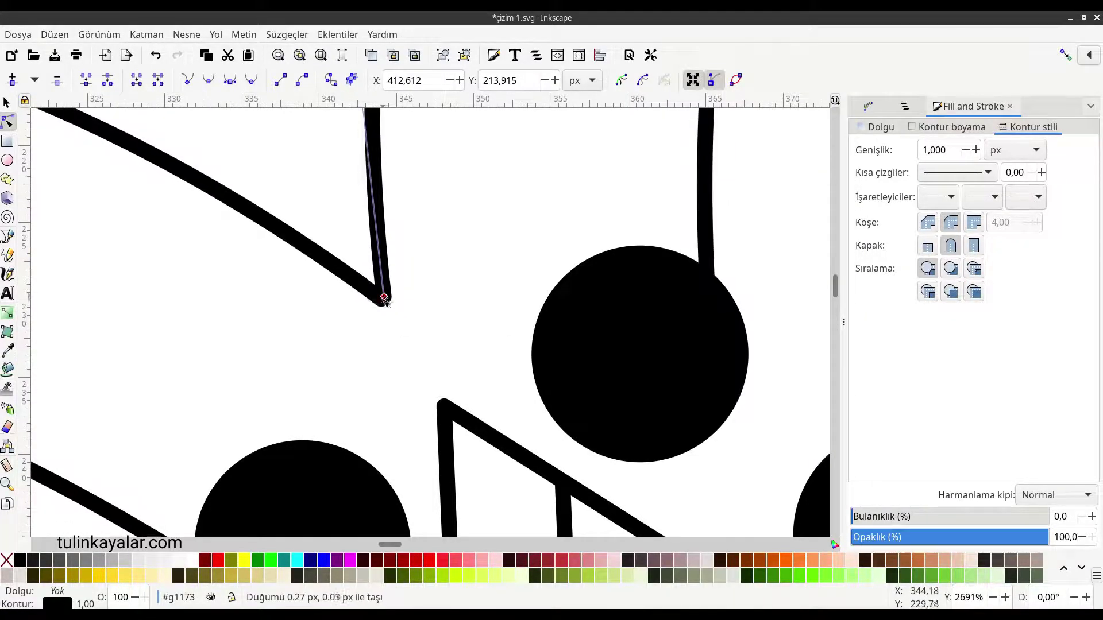
{"action": "left_click_drag", "start_coordinate": [384, 297], "coordinate": [381, 296]}
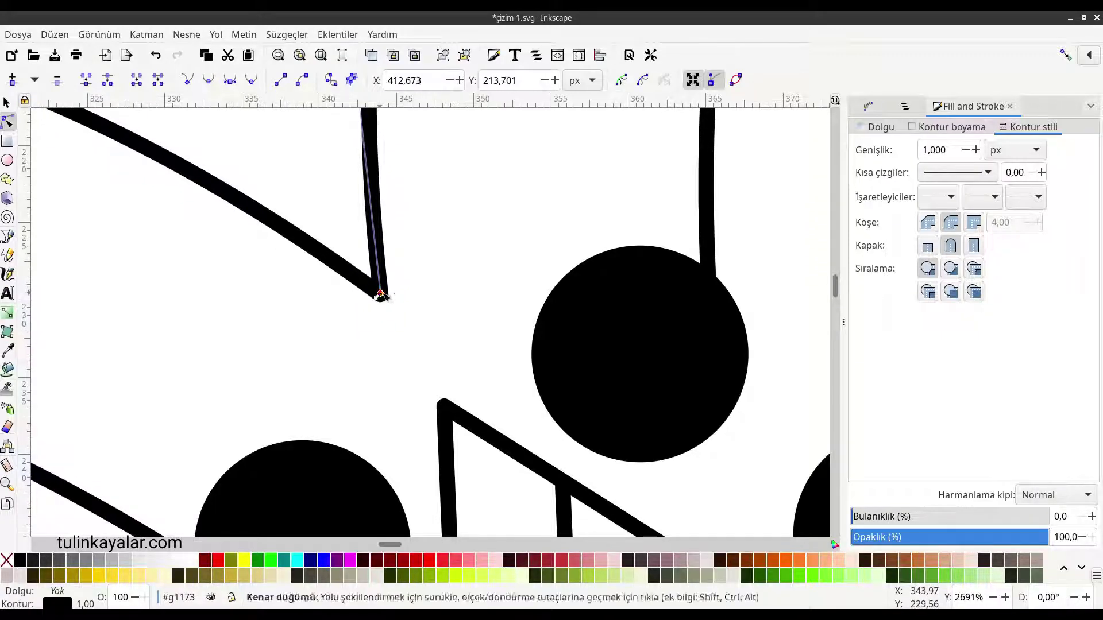
{"action": "scroll", "coordinate": [453, 295], "scroll_direction": "down", "scroll_amount": 3}
Clear the selection and zoom out to view the whole mandala.
{"action": "scroll", "coordinate": [454, 296], "scroll_direction": "down", "scroll_amount": 1}
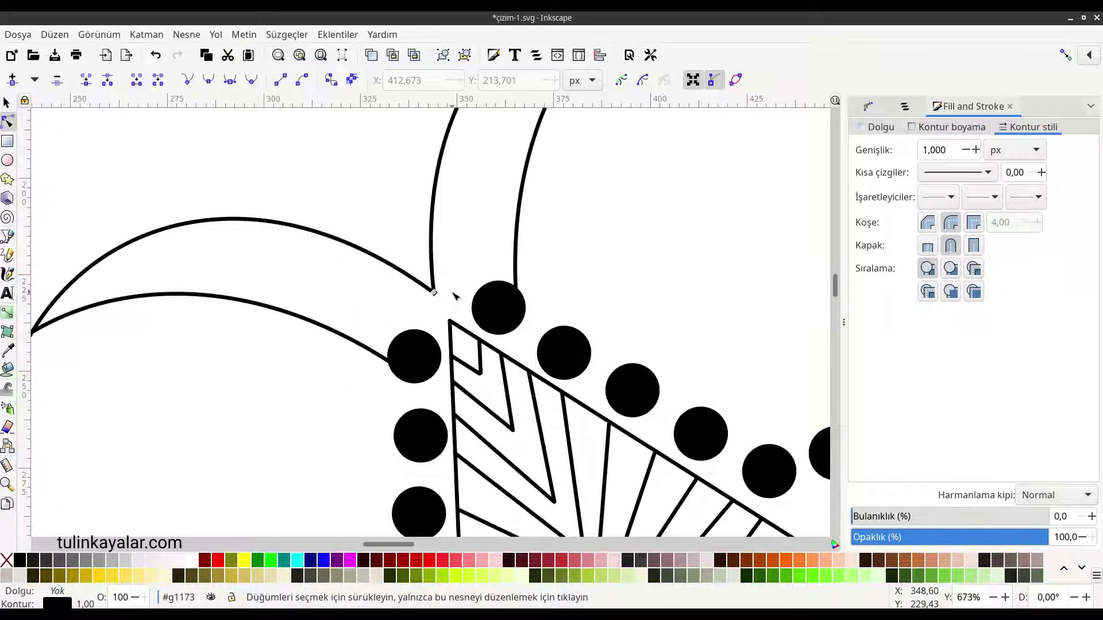
{"action": "scroll", "coordinate": [453, 295], "scroll_direction": "down", "scroll_amount": 3}
{"action": "scroll", "coordinate": [454, 296], "scroll_direction": "down", "scroll_amount": 1}
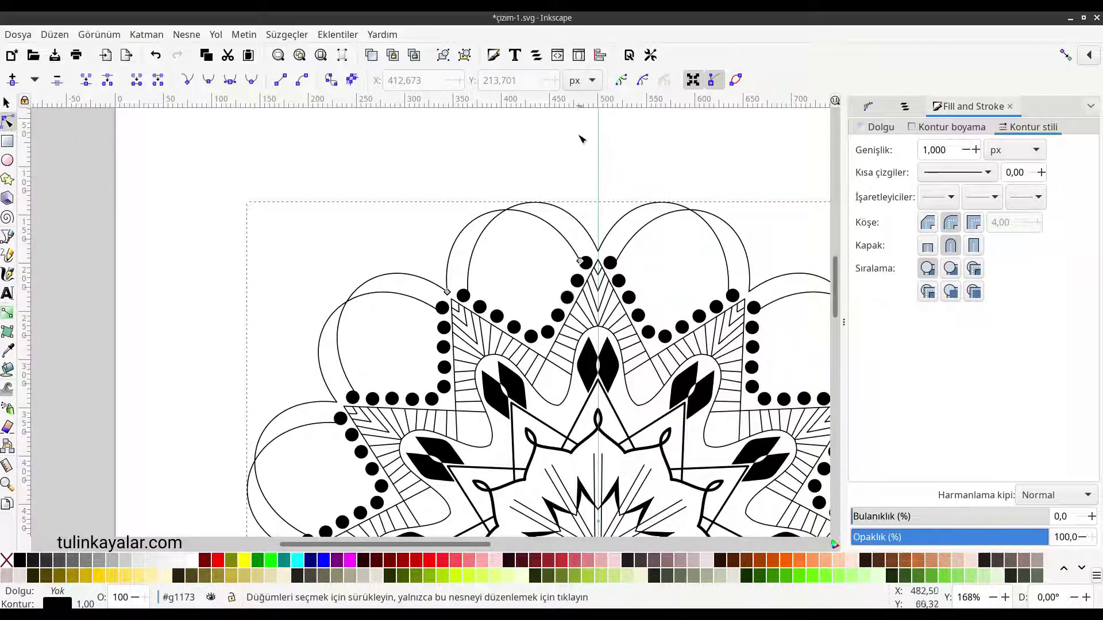
{"action": "left_click", "coordinate": [567, 154]}
{"action": "scroll", "coordinate": [531, 239], "scroll_direction": "down", "scroll_amount": 3}
{"action": "scroll", "coordinate": [532, 239], "scroll_direction": "right", "scroll_amount": 5}
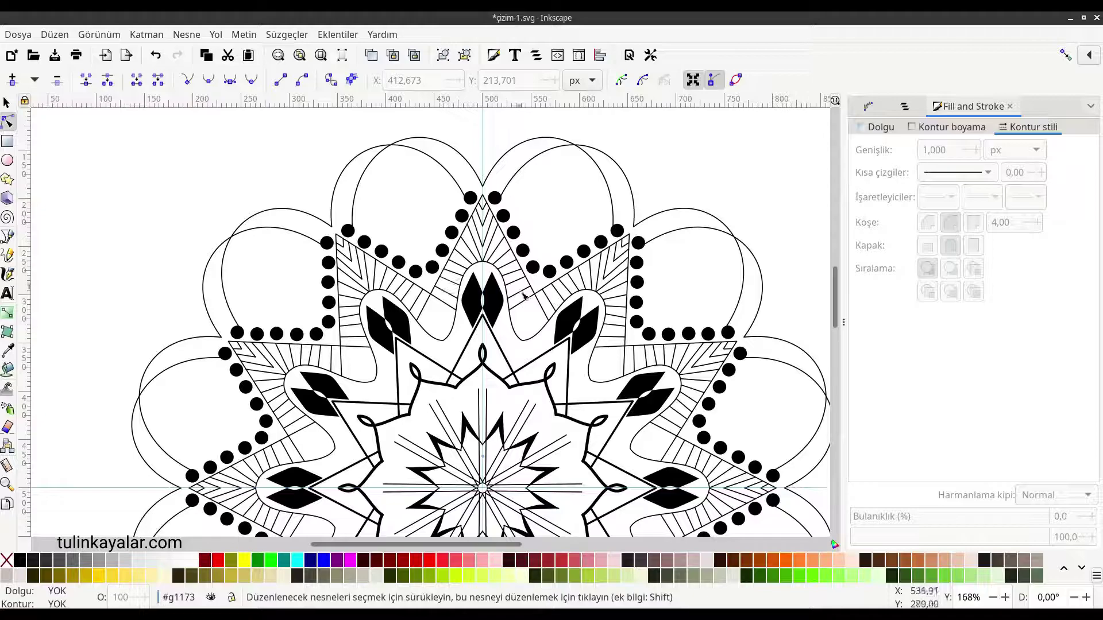
{"action": "scroll", "coordinate": [534, 264], "scroll_direction": "down", "scroll_amount": 1}
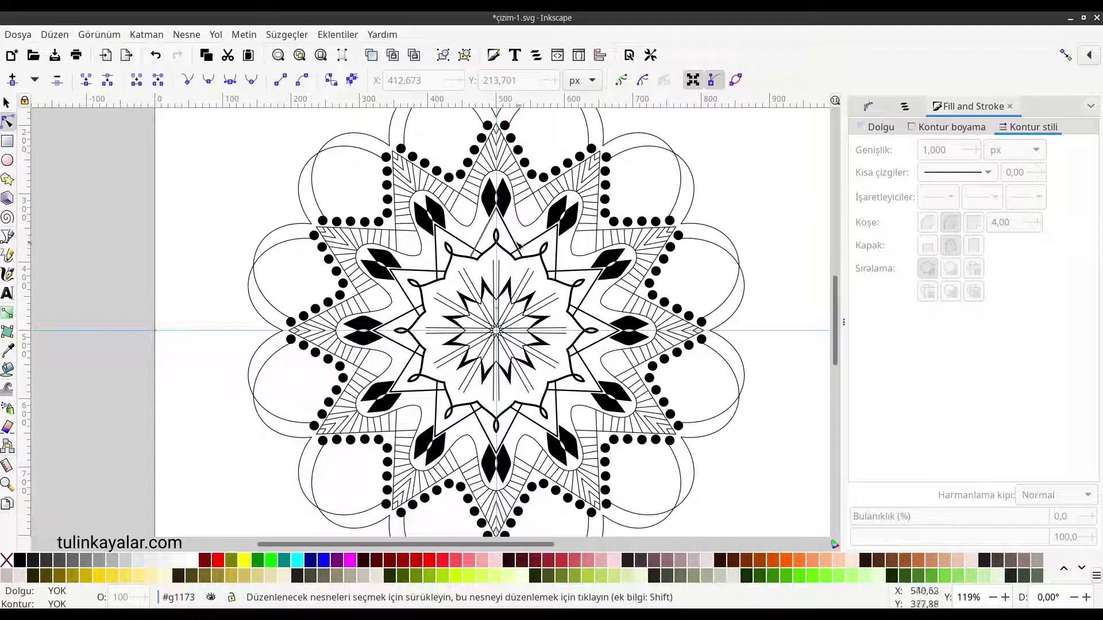
{"action": "scroll", "coordinate": [511, 241], "scroll_direction": "up", "scroll_amount": 2}
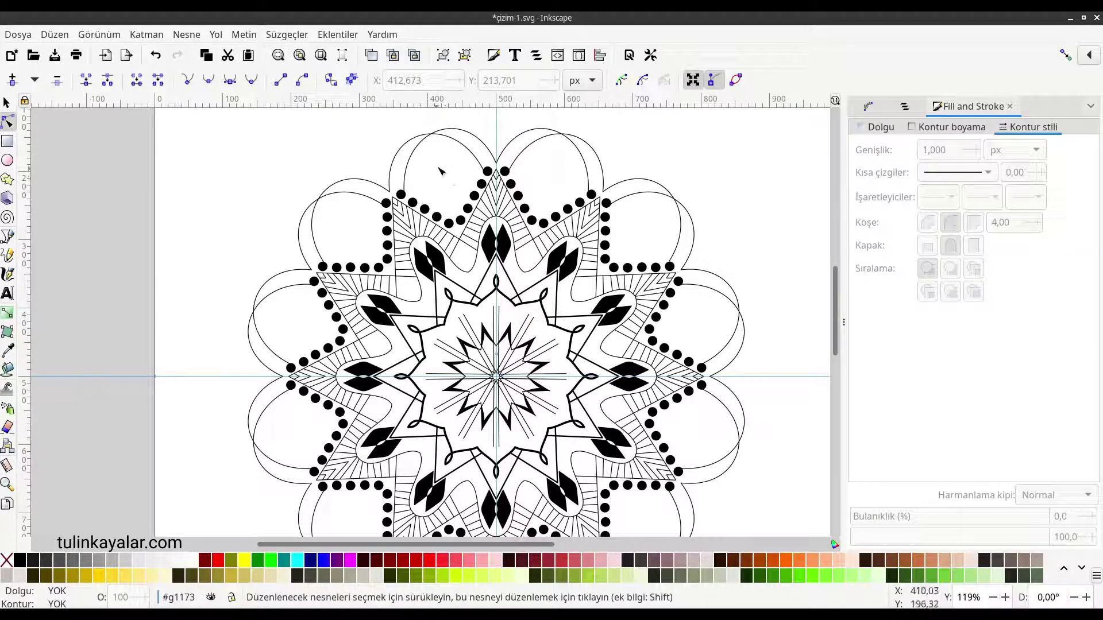
Collapse the g1173 and g975 groups in the object list and select the Katman 1 layer.
{"action": "left_click", "coordinate": [900, 108]}
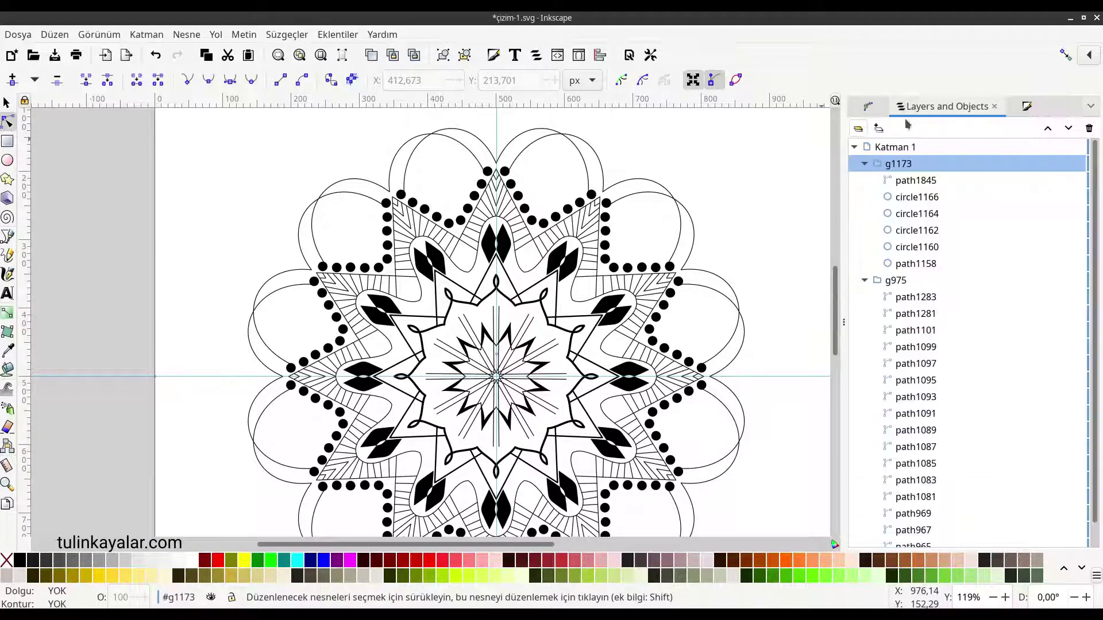
{"action": "left_click", "coordinate": [865, 165]}
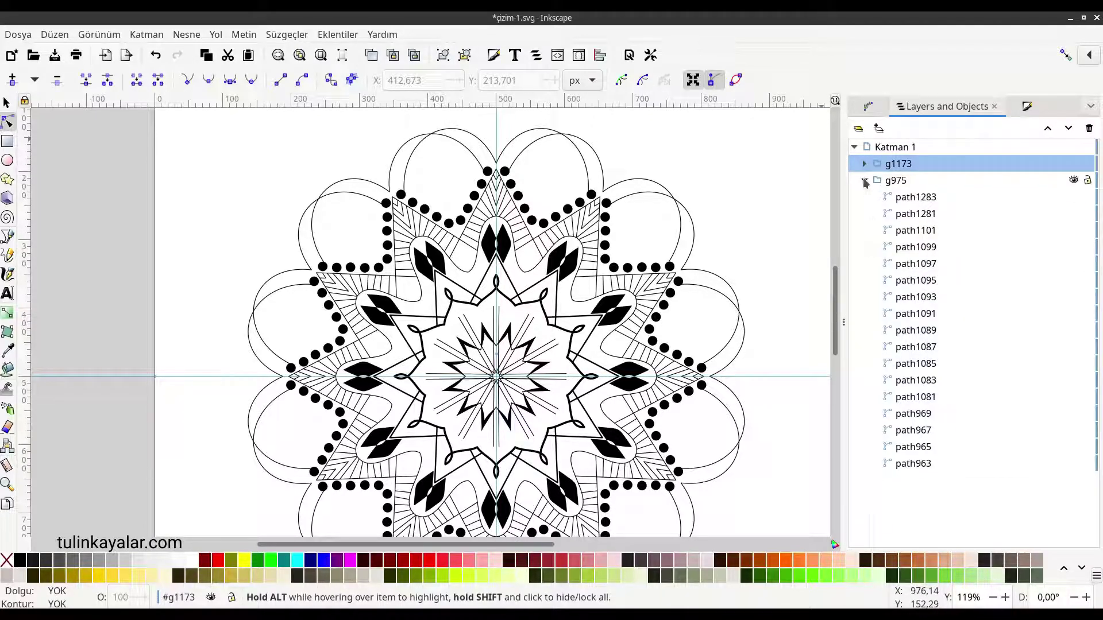
{"action": "left_click", "coordinate": [865, 182]}
{"action": "left_click", "coordinate": [885, 147]}
Draw a short vertical line left of the mandala and give it the Güçlü kontur effect.
{"action": "key", "text": "b"}
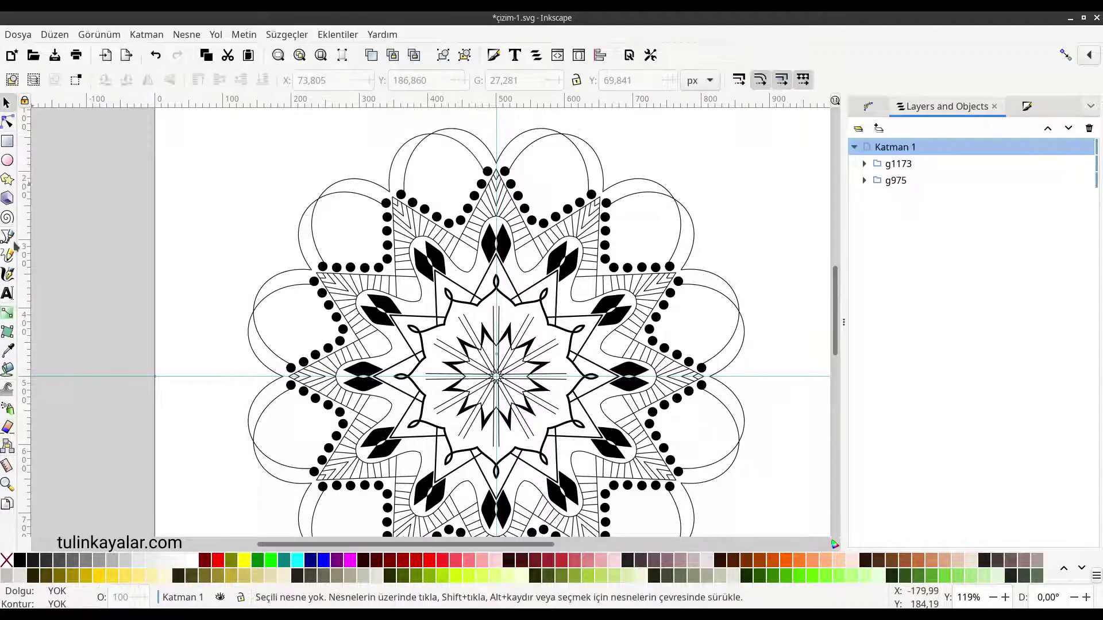
{"action": "left_click", "coordinate": [241, 205]}
{"action": "double_click", "coordinate": [241, 158]}
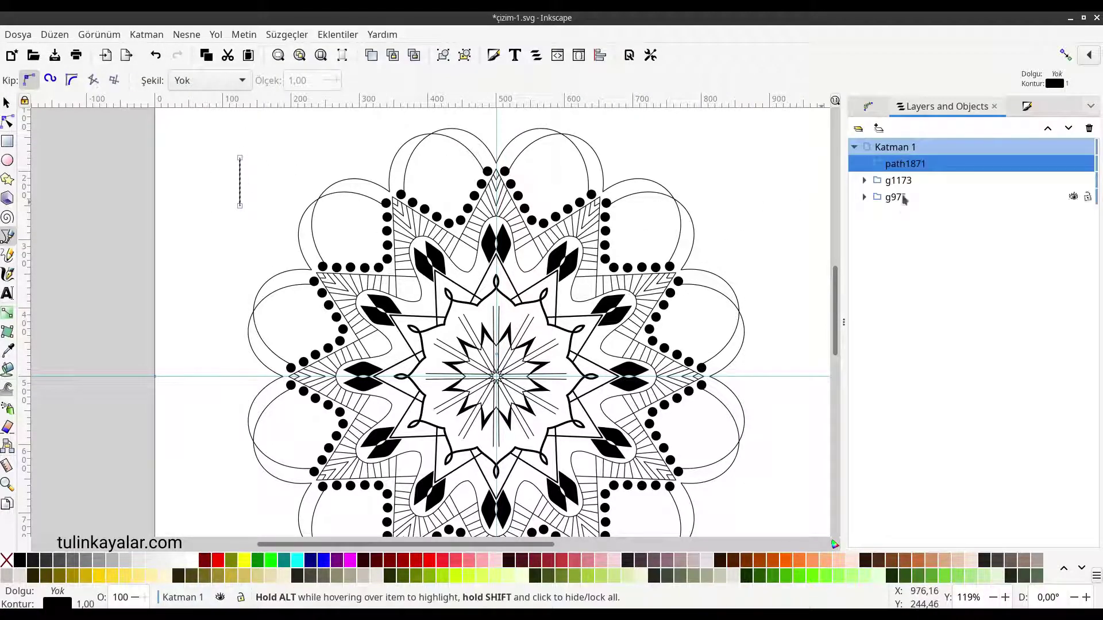
{"action": "key", "text": "ctrl+ampersand"}
{"action": "left_click", "coordinate": [859, 523]}
{"action": "left_click", "coordinate": [328, 474]}
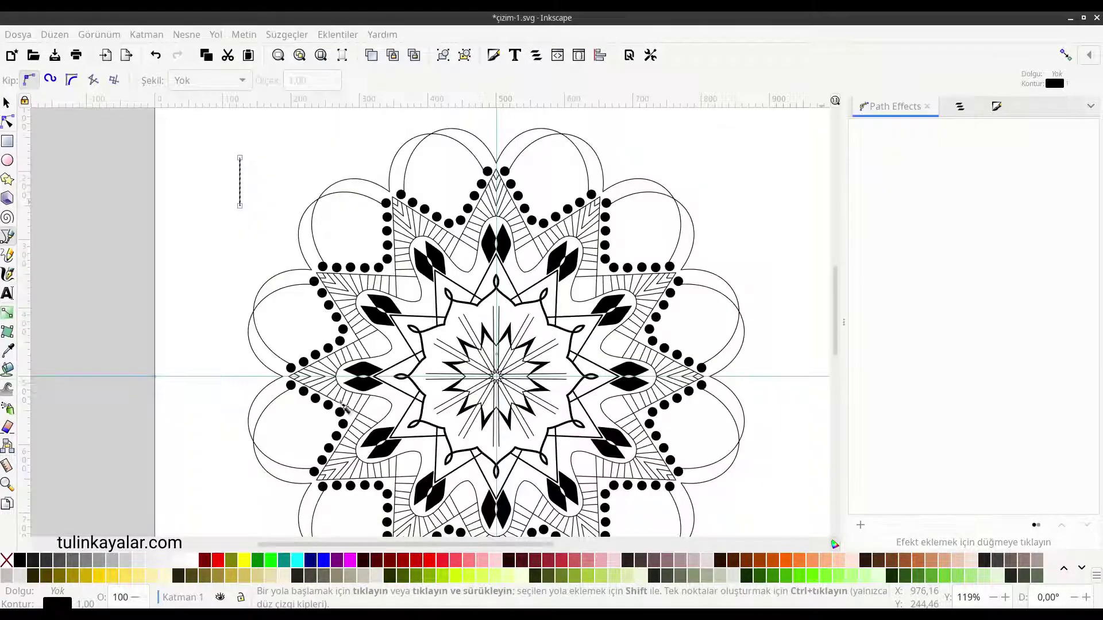
Drag the width knots to widen the line into a black pointed lens, then deselect it.
{"action": "scroll", "coordinate": [208, 180], "scroll_direction": "up", "scroll_amount": 2}
{"action": "scroll", "coordinate": [258, 177], "scroll_direction": "up", "scroll_amount": 3}
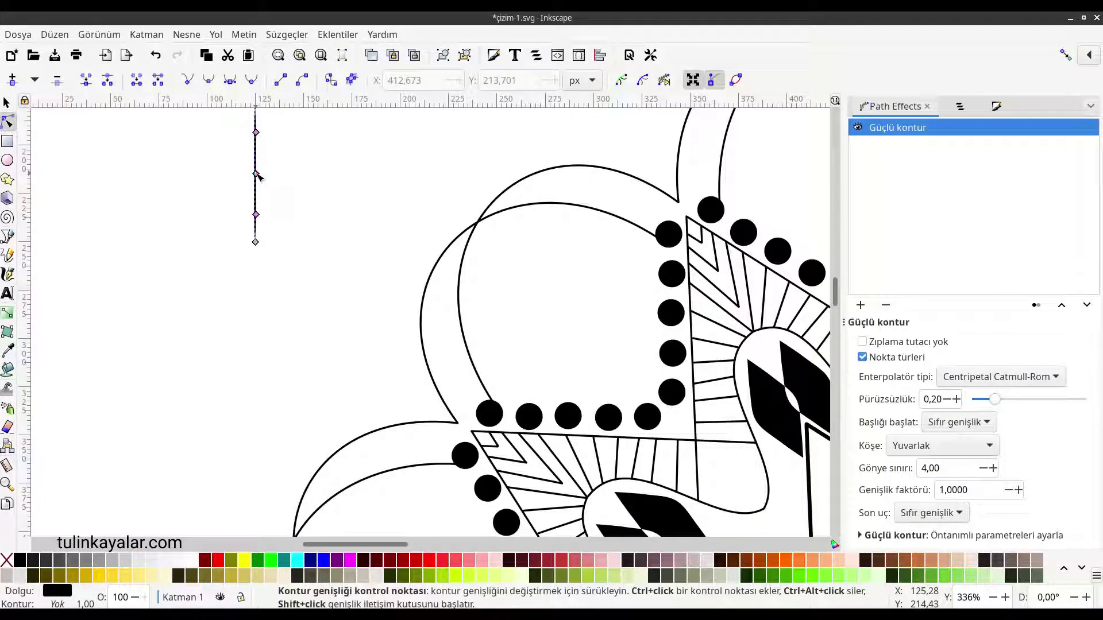
{"action": "left_click_drag", "start_coordinate": [256, 175], "coordinate": [272, 183]}
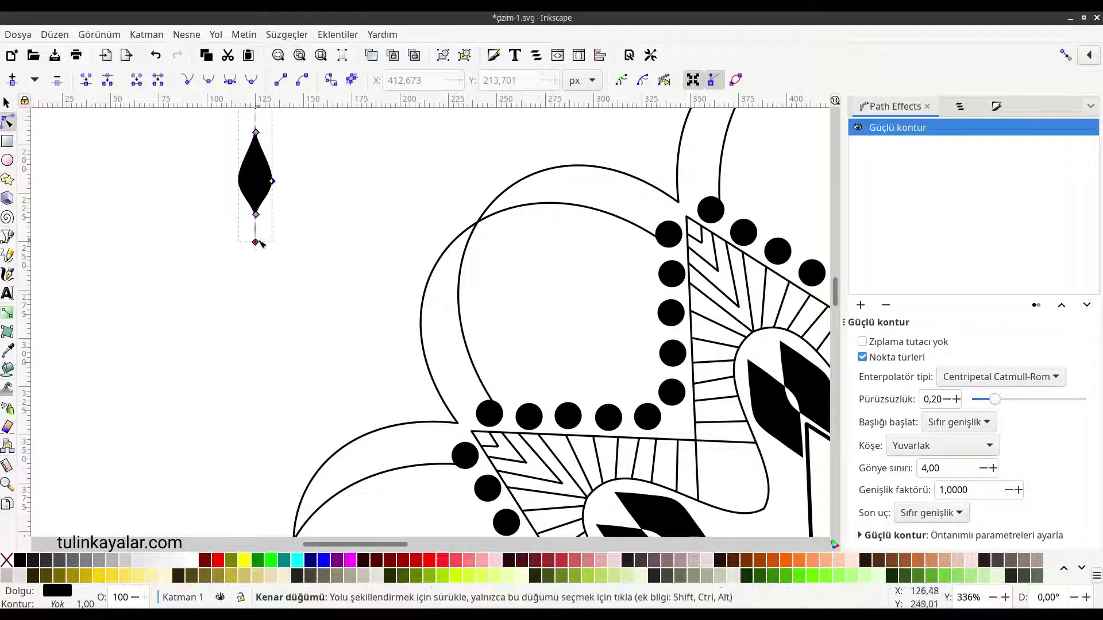
{"action": "mouse_move", "coordinate": [256, 219]}
{"action": "left_mouse_down"}
{"action": "mouse_move", "coordinate": [254, 238]}
{"action": "mouse_move", "coordinate": [256, 204]}
{"action": "left_mouse_up"}
{"action": "scroll", "coordinate": [254, 206], "scroll_direction": "up", "scroll_amount": 4}
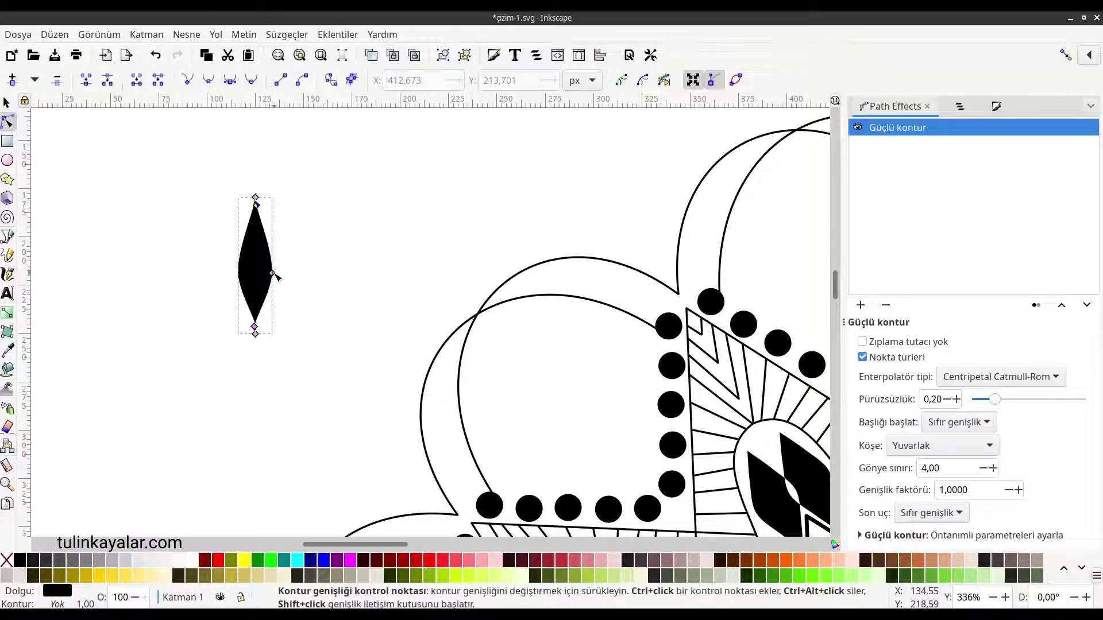
{"action": "left_click", "coordinate": [7, 102]}
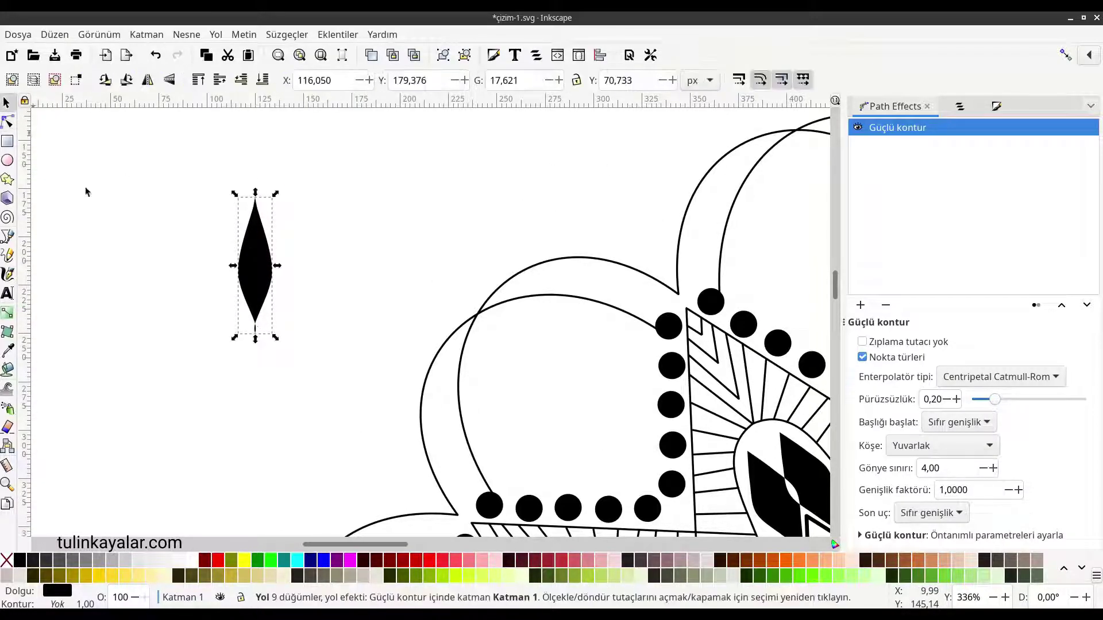
{"action": "left_click", "coordinate": [299, 349]}
{"action": "scroll", "coordinate": [295, 329], "scroll_direction": "down", "scroll_amount": 1, "text": "ctrl"}
Delete the stray small lens shape.
{"action": "scroll", "coordinate": [295, 330], "scroll_direction": "down", "scroll_amount": 1, "text": "ctrl"}
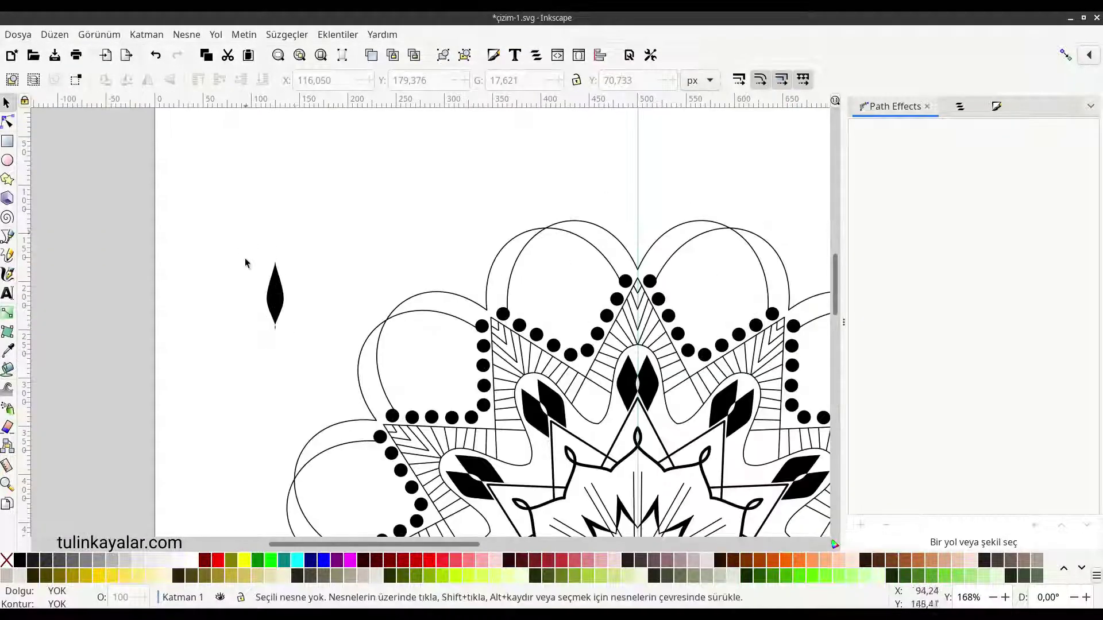
{"action": "left_click", "coordinate": [278, 311]}
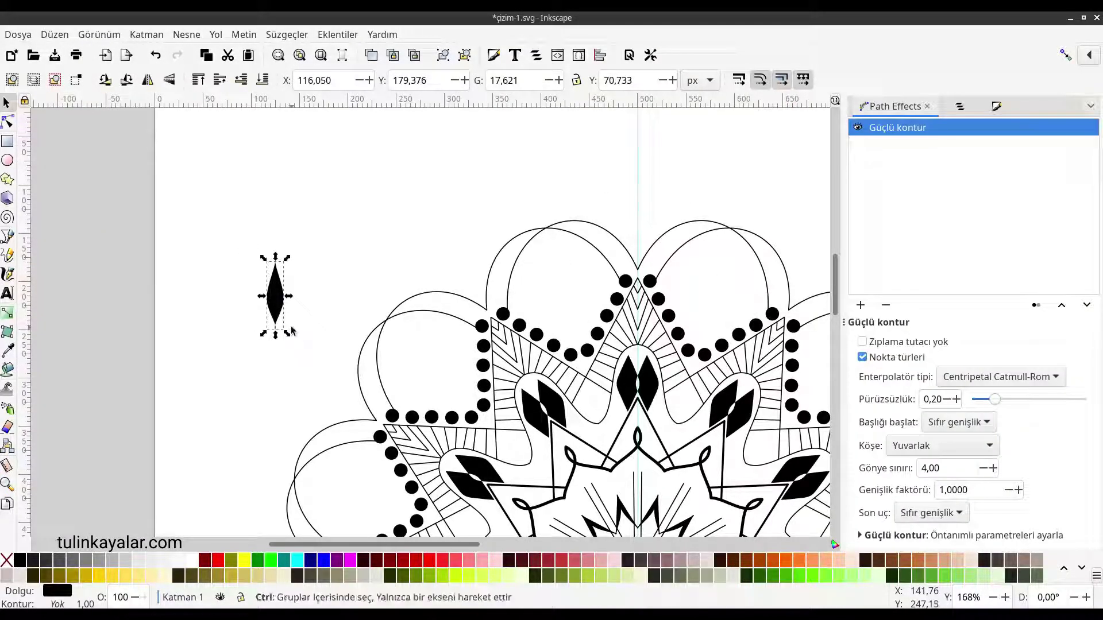
{"action": "key", "text": "Delete"}
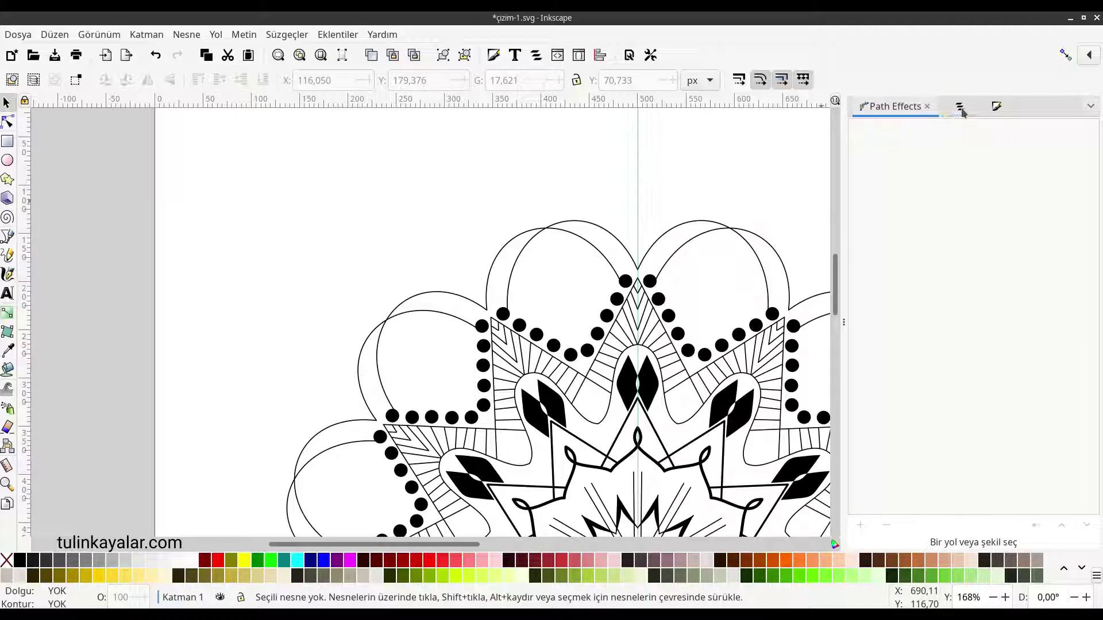
Enter group g1173 from the objects list to edit inside it.
{"action": "left_click", "coordinate": [959, 107]}
{"action": "left_click", "coordinate": [876, 165]}
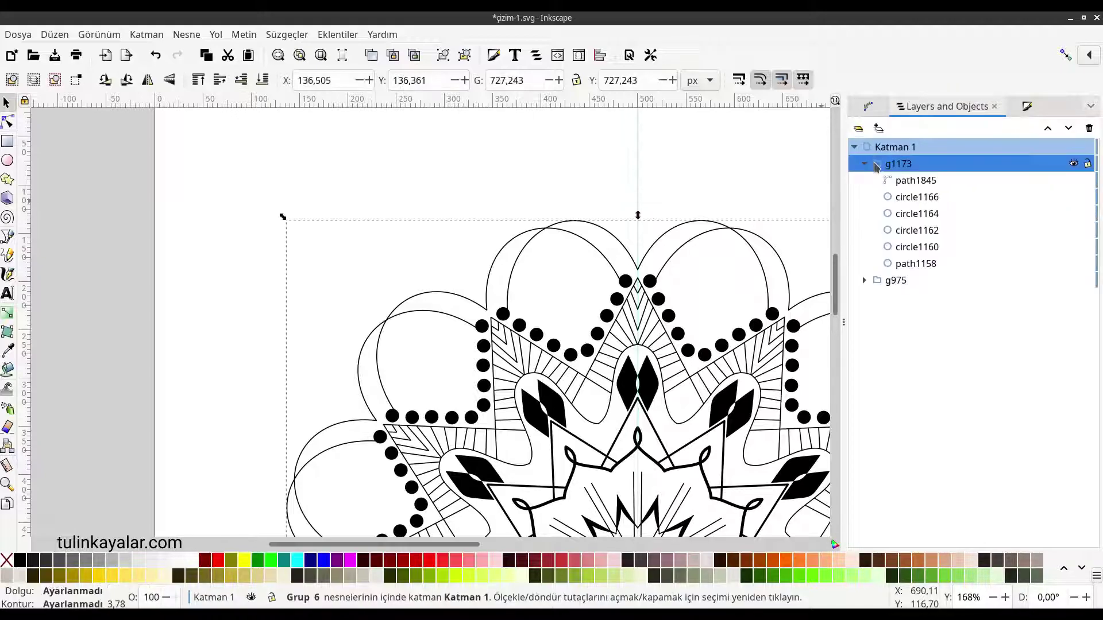
{"action": "right_click", "coordinate": [877, 166]}
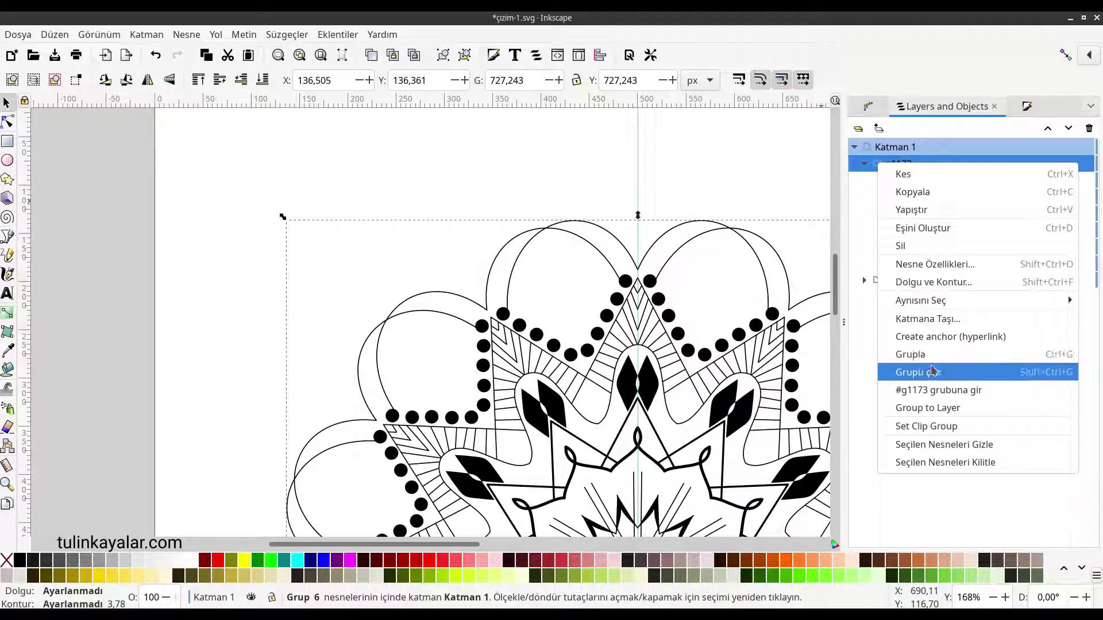
{"action": "left_click", "coordinate": [925, 390]}
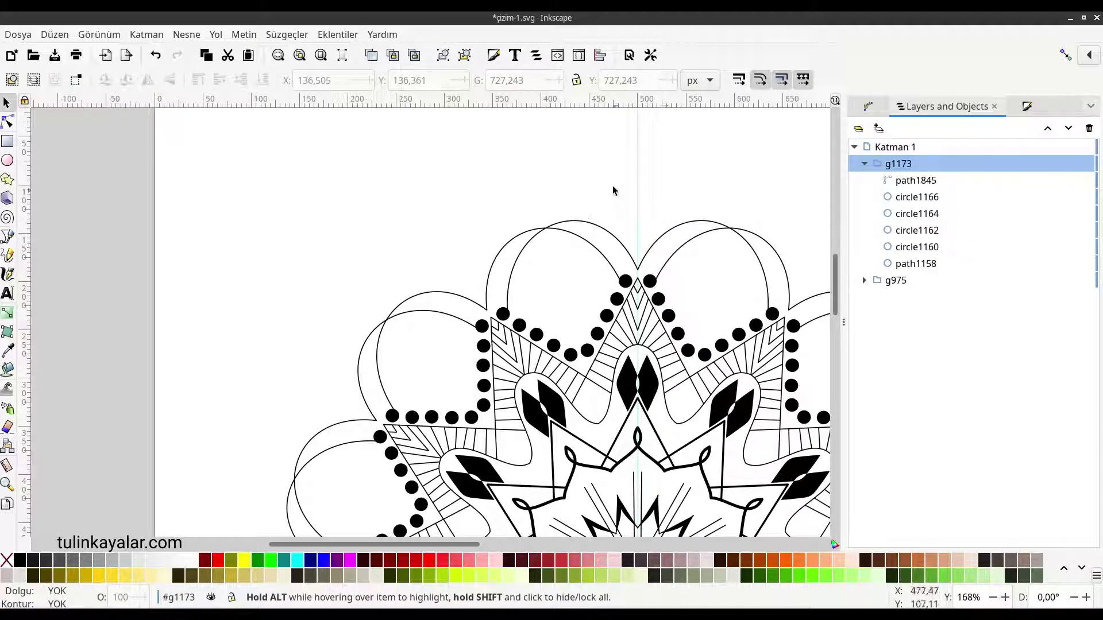
Paste a second ring of leaf pairs and move it inward into the outer petals.
{"action": "key", "text": "ctrl+v"}
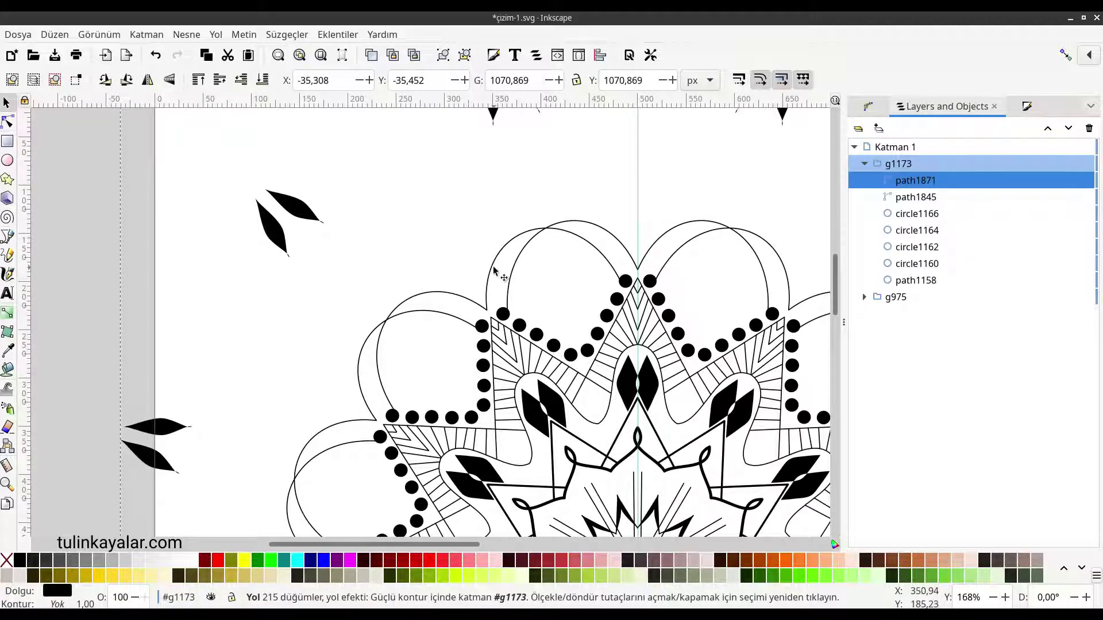
{"action": "scroll", "coordinate": [493, 270], "scroll_direction": "down", "scroll_amount": 2, "text": "ctrl"}
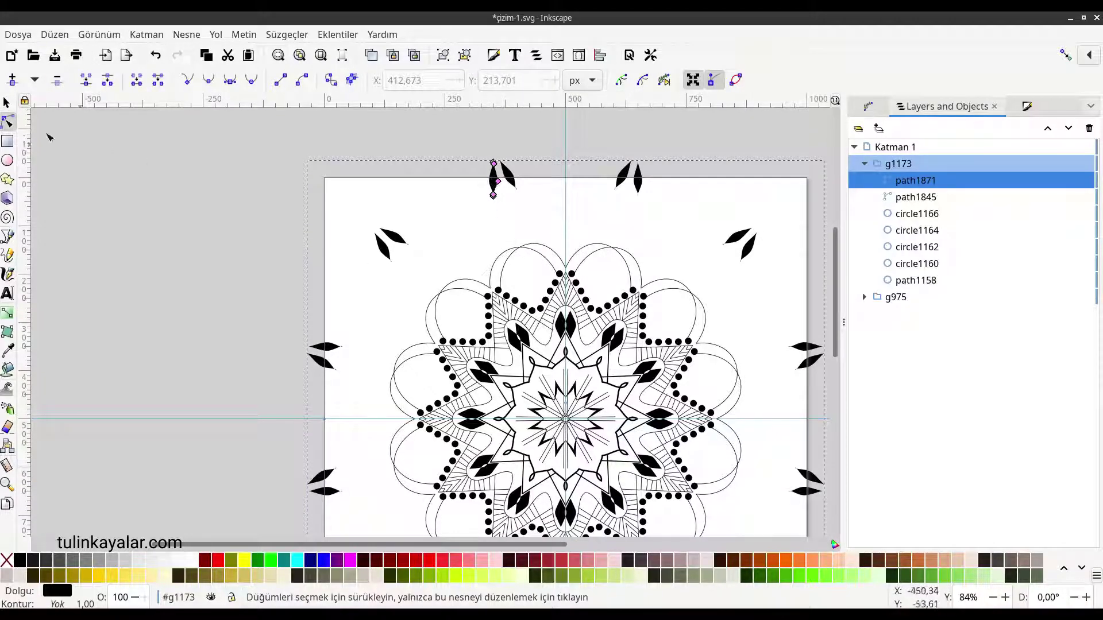
{"action": "key", "text": "s"}
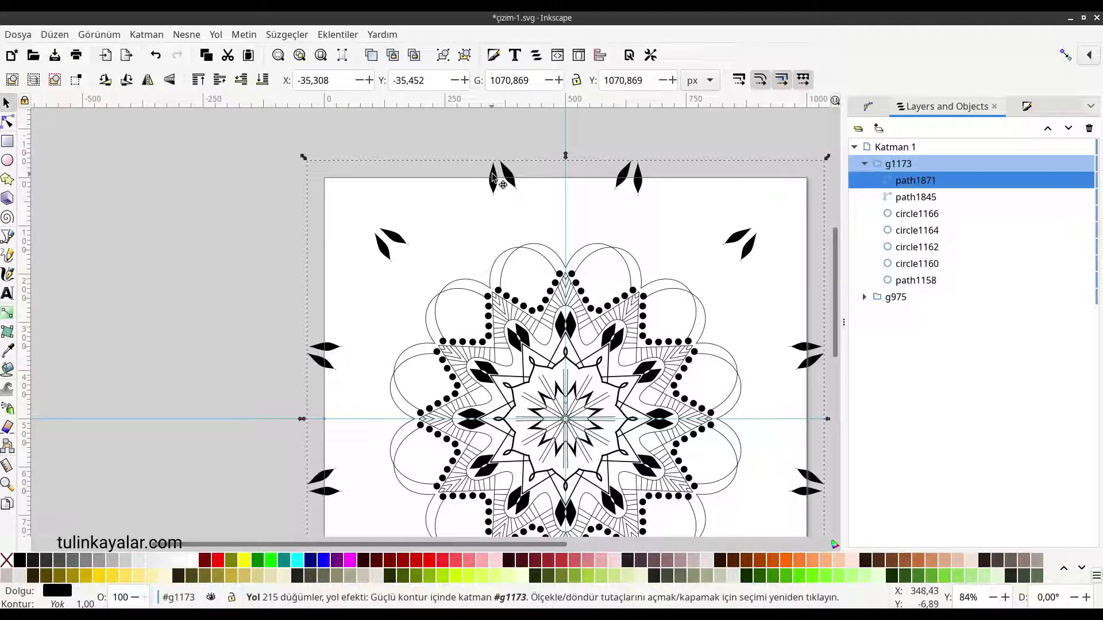
{"action": "left_click_drag", "start_coordinate": [493, 177], "coordinate": [534, 277]}
{"action": "key", "text": "Escape"}
{"action": "scroll", "coordinate": [761, 407], "scroll_direction": "down", "scroll_amount": 4}
{"action": "scroll", "coordinate": [761, 407], "scroll_direction": "down", "scroll_amount": 2}
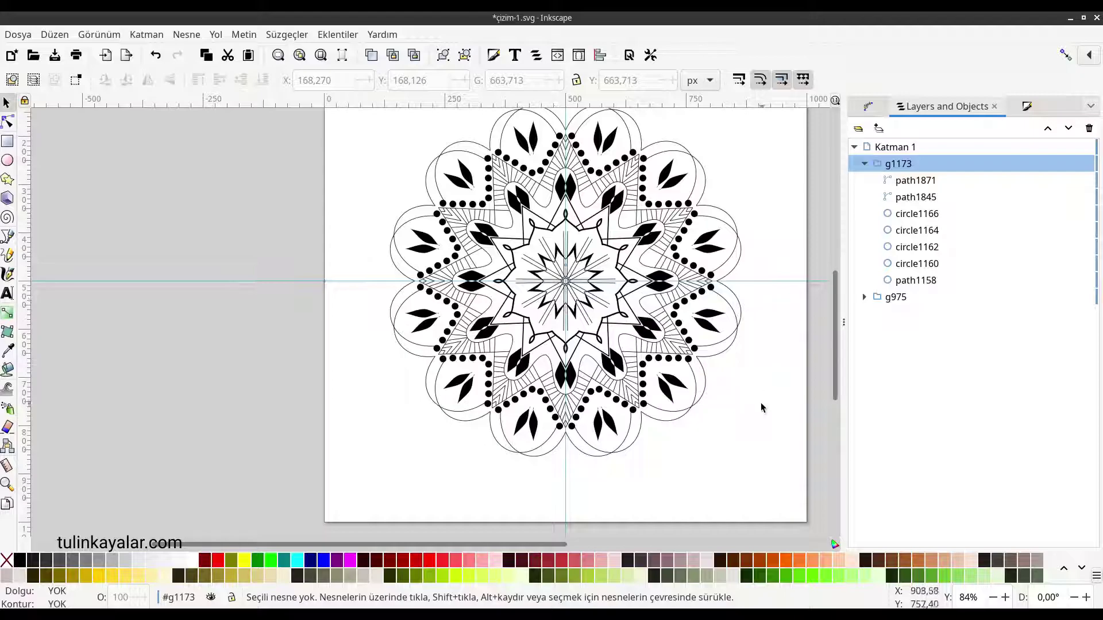
Check the leaf ring's nodes, then leave the group back to layer Katman 1.
{"action": "scroll", "coordinate": [517, 544], "scroll_direction": "right", "scroll_amount": 4}
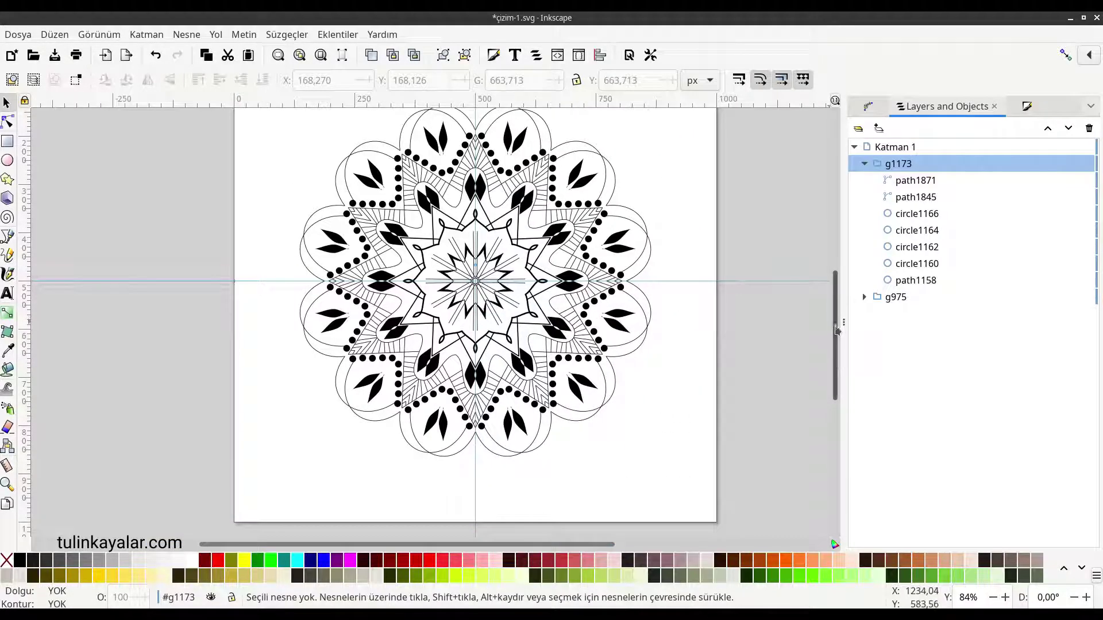
{"action": "left_click", "coordinate": [405, 197]}
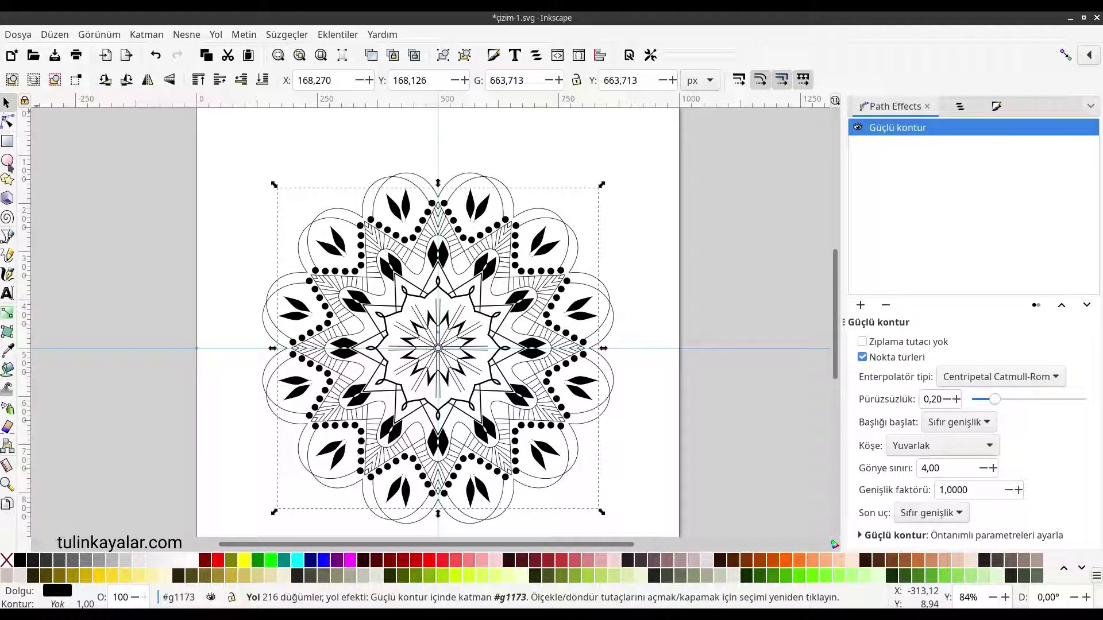
{"action": "left_click", "coordinate": [8, 122]}
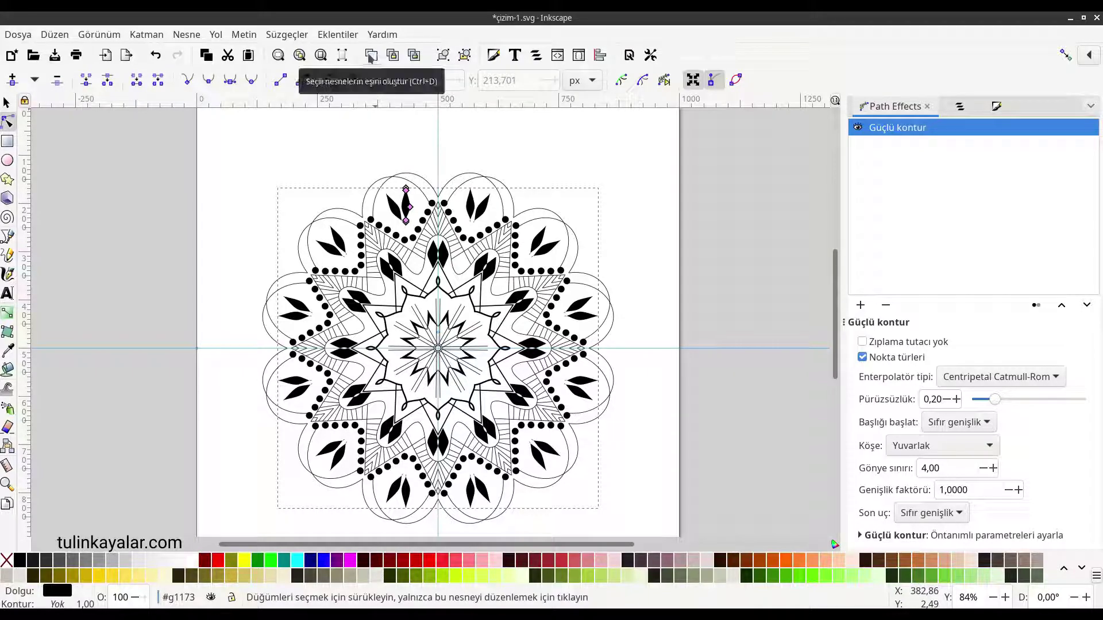
{"action": "left_click", "coordinate": [959, 107]}
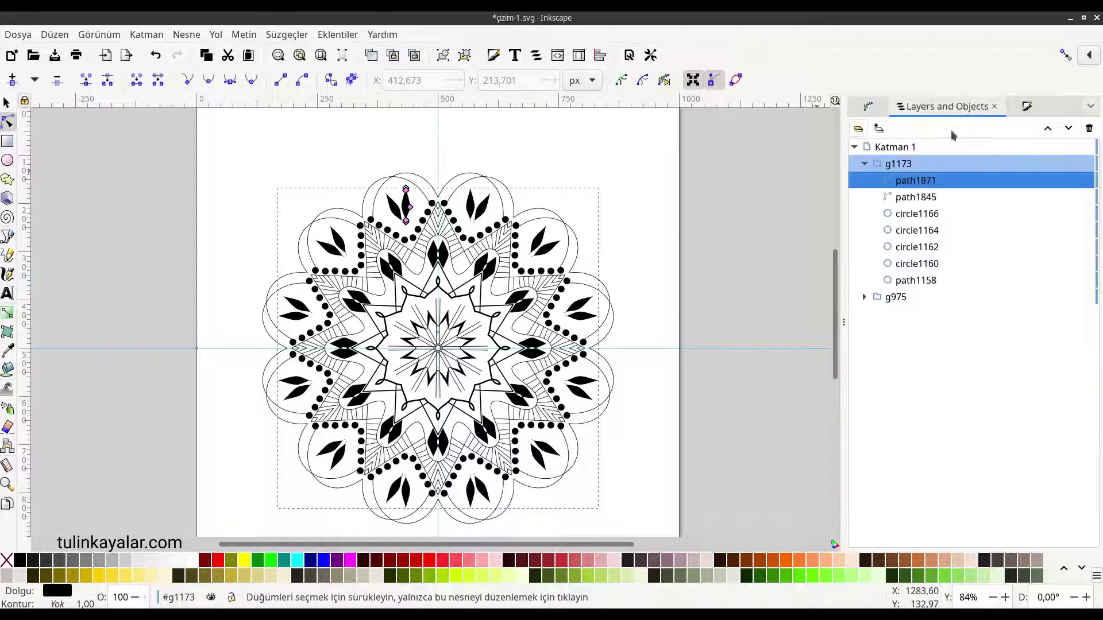
{"action": "left_click", "coordinate": [871, 165]}
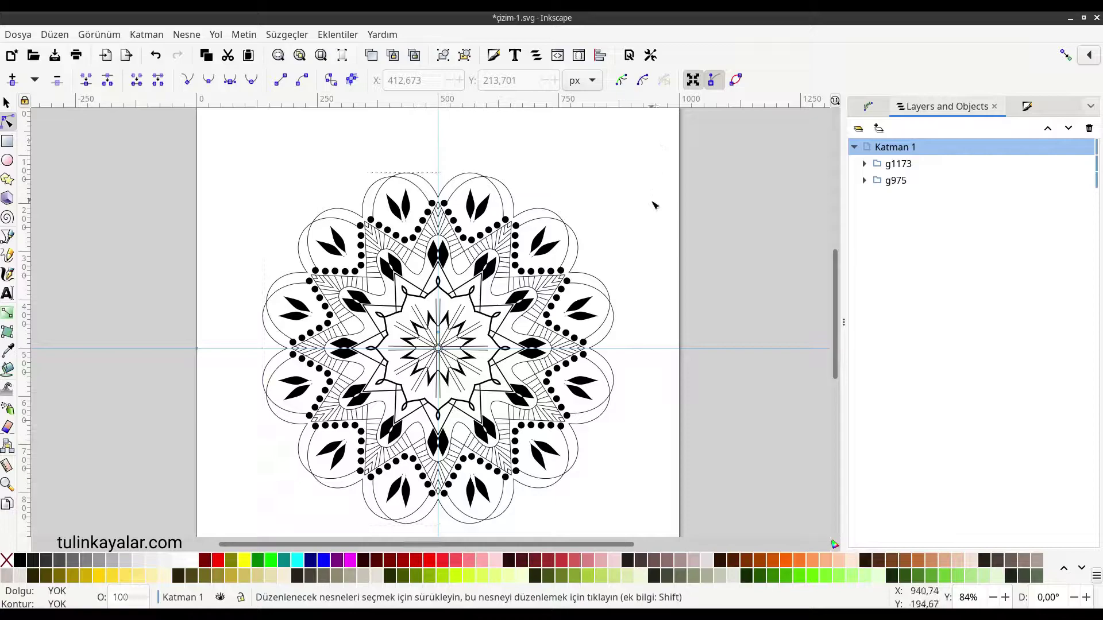
Paste a copy of the leaf and move it to the top of the mandala.
{"action": "key", "text": "ctrl+v"}
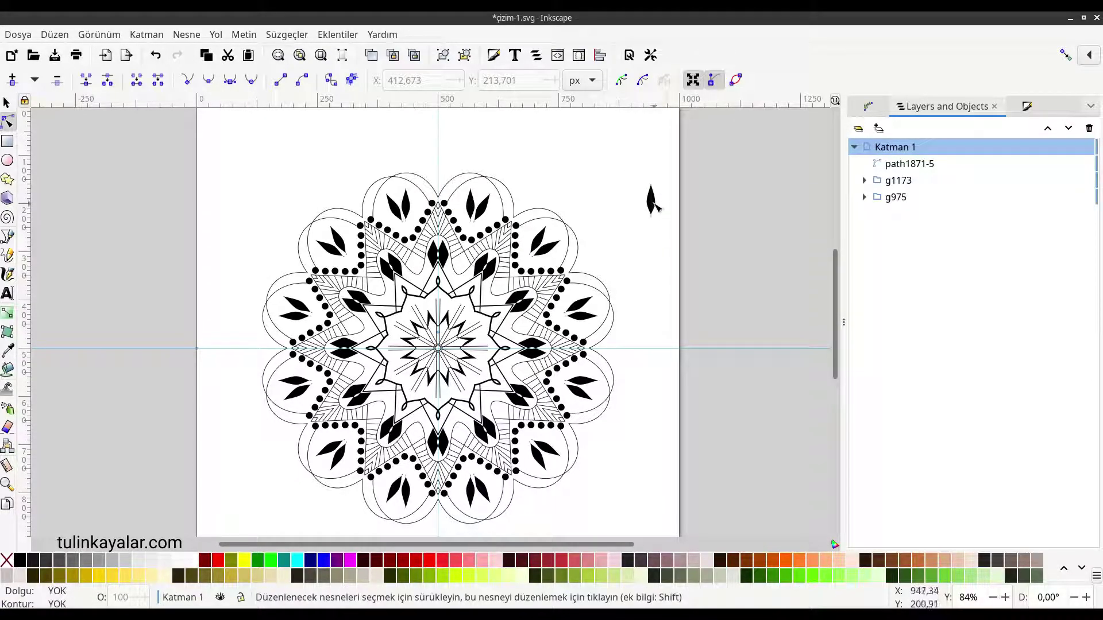
{"action": "key", "text": "s"}
{"action": "mouse_move", "coordinate": [652, 204]}
{"action": "left_mouse_down"}
{"action": "mouse_move", "coordinate": [440, 157]}
{"action": "mouse_move", "coordinate": [431, 162]}
{"action": "mouse_move", "coordinate": [443, 183]}
{"action": "mouse_move", "coordinate": [411, 154]}
{"action": "left_mouse_up"}
{"action": "scroll", "coordinate": [429, 165], "scroll_direction": "up", "scroll_amount": 2}
{"action": "key", "text": "n"}
{"action": "scroll", "coordinate": [448, 165], "scroll_direction": "up", "scroll_amount": 4, "text": "ctrl"}
{"action": "key", "text": "s"}
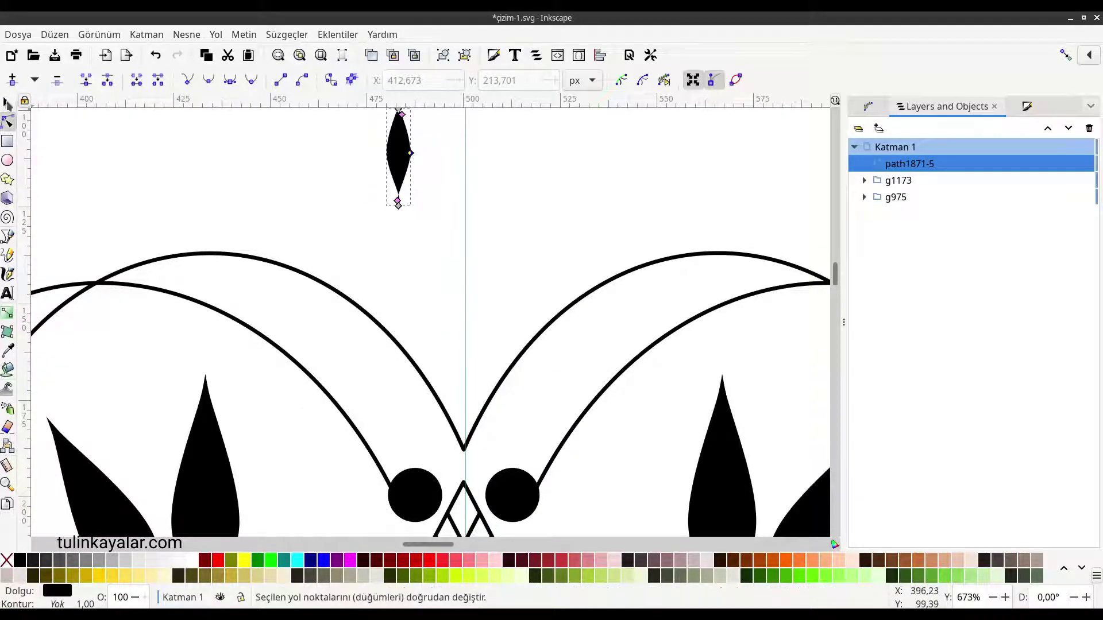
{"action": "scroll", "coordinate": [344, 189], "scroll_direction": "down", "scroll_amount": 2, "text": "ctrl"}
{"action": "scroll", "coordinate": [356, 189], "scroll_direction": "down", "scroll_amount": 1, "text": "ctrl"}
{"action": "key", "text": "Escape"}
Pull the small leaf's bottom tip slightly lower.
{"action": "left_click", "coordinate": [352, 183]}
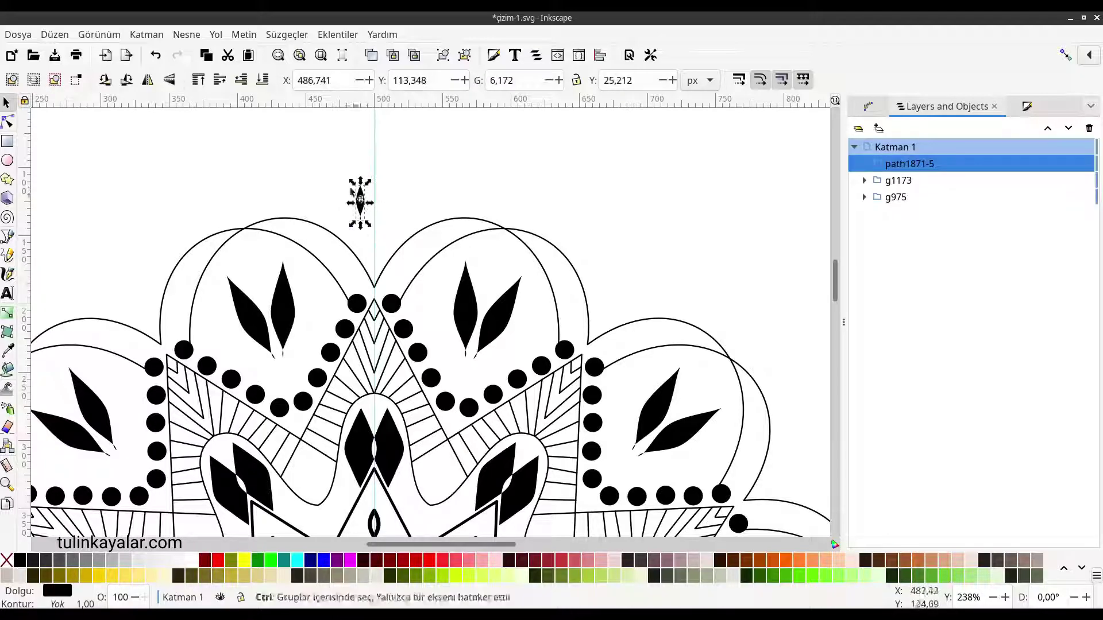
{"action": "key", "text": "n"}
{"action": "scroll", "coordinate": [361, 201], "scroll_direction": "up", "scroll_amount": 4, "text": "ctrl"}
{"action": "left_click_drag", "start_coordinate": [365, 270], "coordinate": [366, 270]}
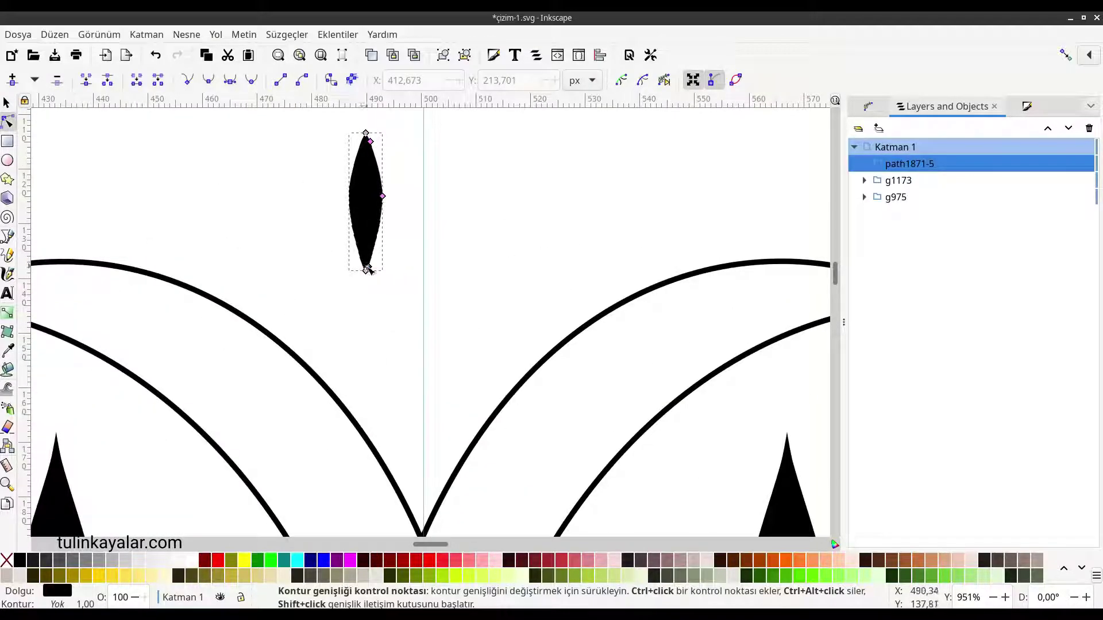
{"action": "left_click", "coordinate": [7, 103]}
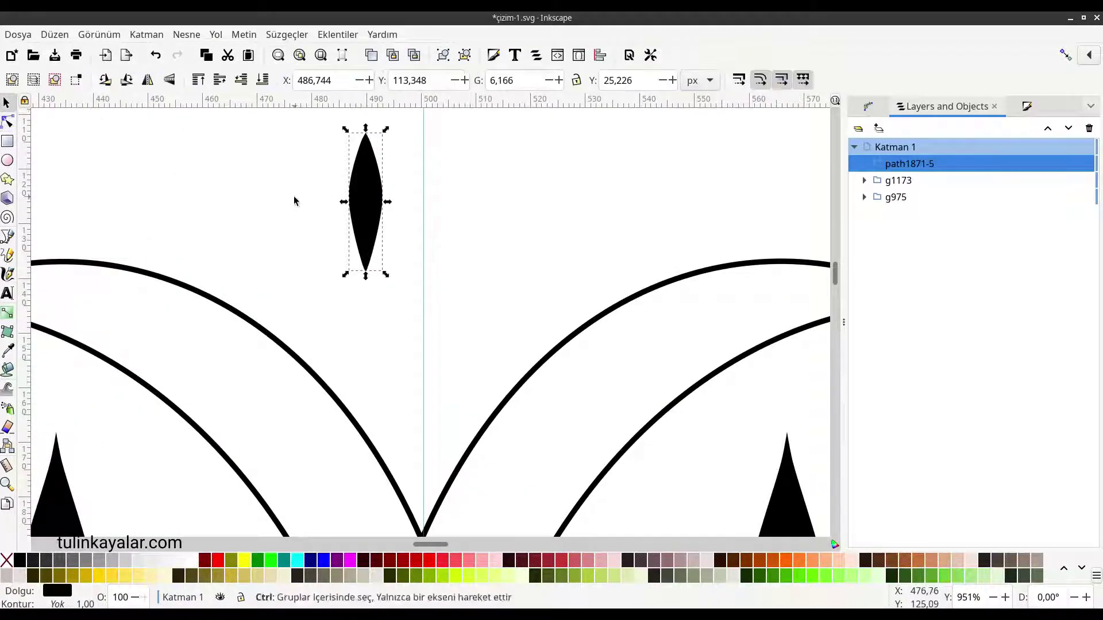
Tilt the leaf slightly clockwise and move it down to the top petal junction.
{"action": "scroll", "coordinate": [319, 215], "scroll_direction": "down", "scroll_amount": 2, "text": "ctrl"}
{"action": "scroll", "coordinate": [320, 215], "scroll_direction": "down", "scroll_amount": 2, "text": "ctrl"}
{"action": "left_click", "coordinate": [332, 218]}
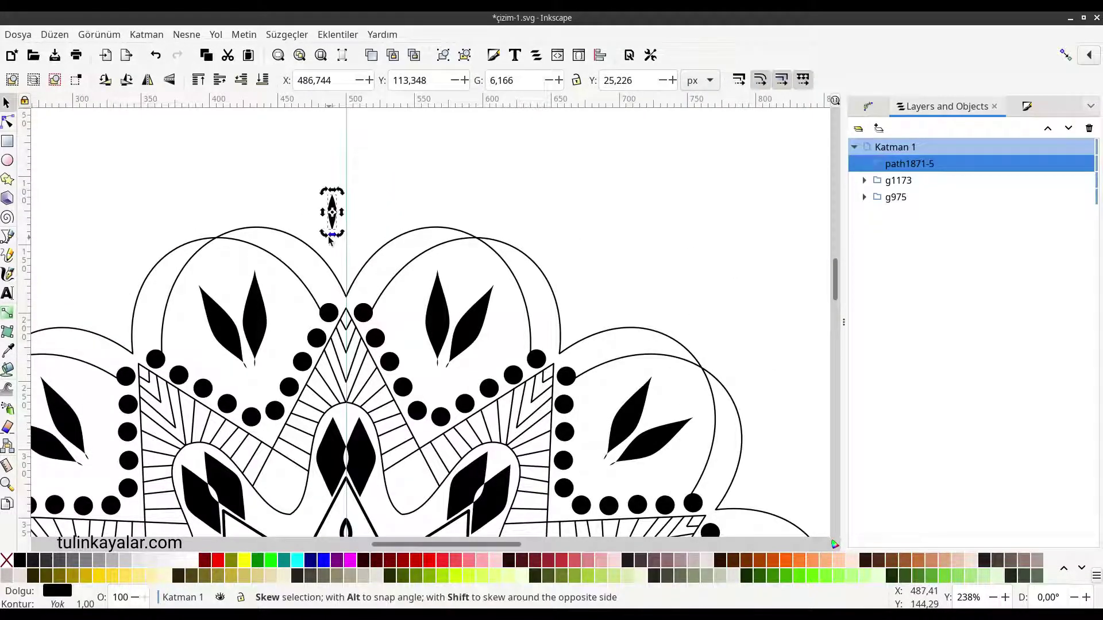
{"action": "left_click_drag", "start_coordinate": [344, 233], "coordinate": [341, 238]}
{"action": "key", "text": "Escape"}
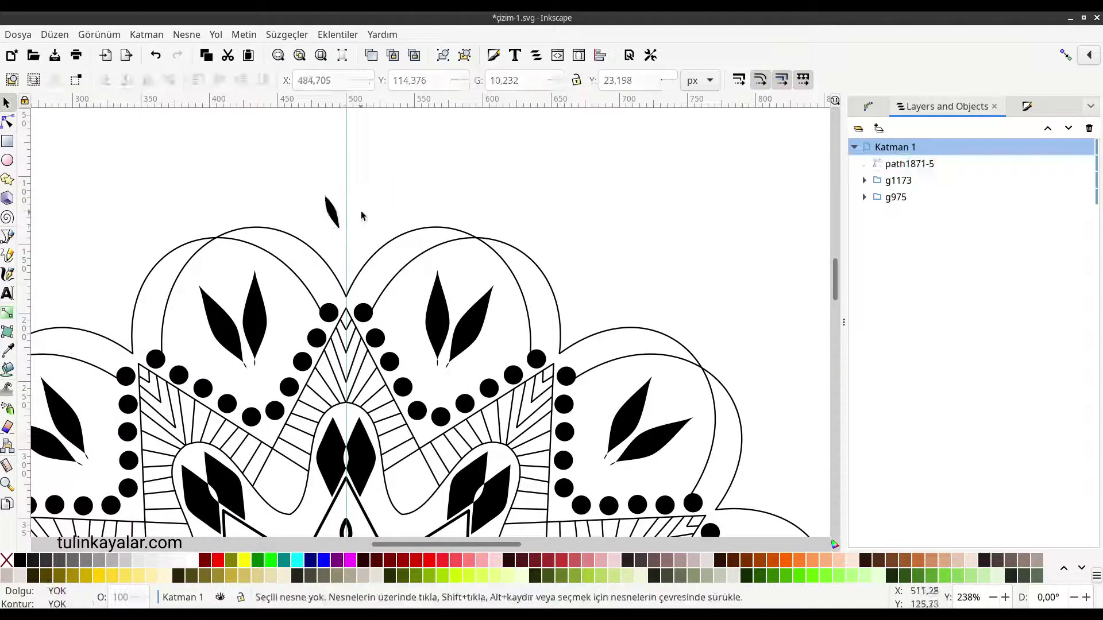
{"action": "scroll", "coordinate": [300, 212], "scroll_direction": "up", "scroll_amount": 2, "text": "ctrl"}
{"action": "left_click_drag", "start_coordinate": [305, 207], "coordinate": [315, 290]}
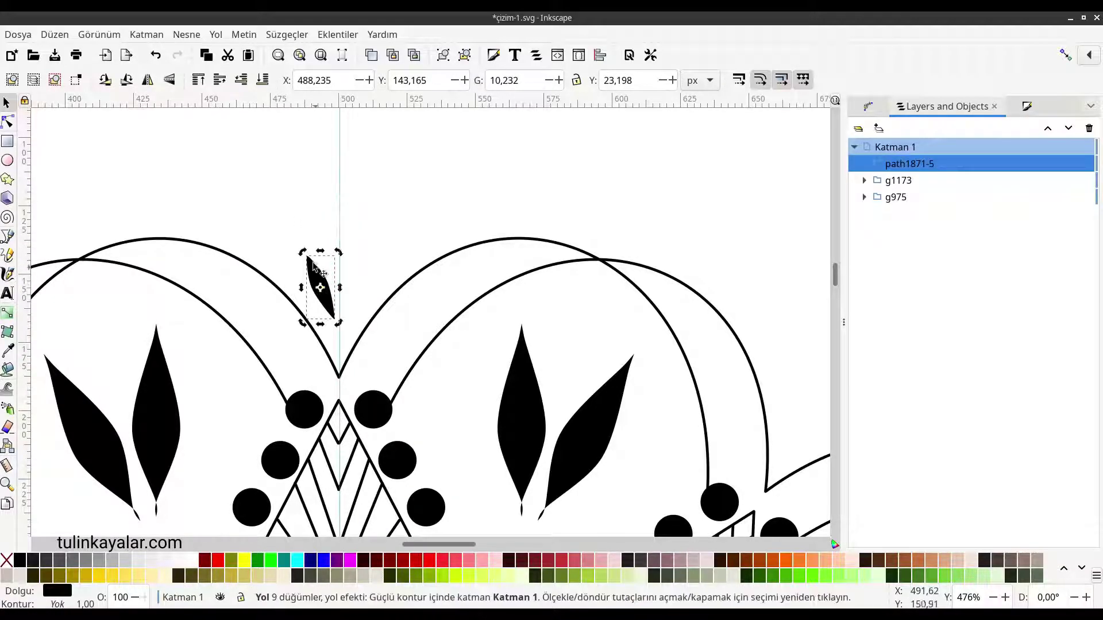
Add a Mirror symmetry path effect to the small leaf.
{"action": "left_click", "coordinate": [870, 107]}
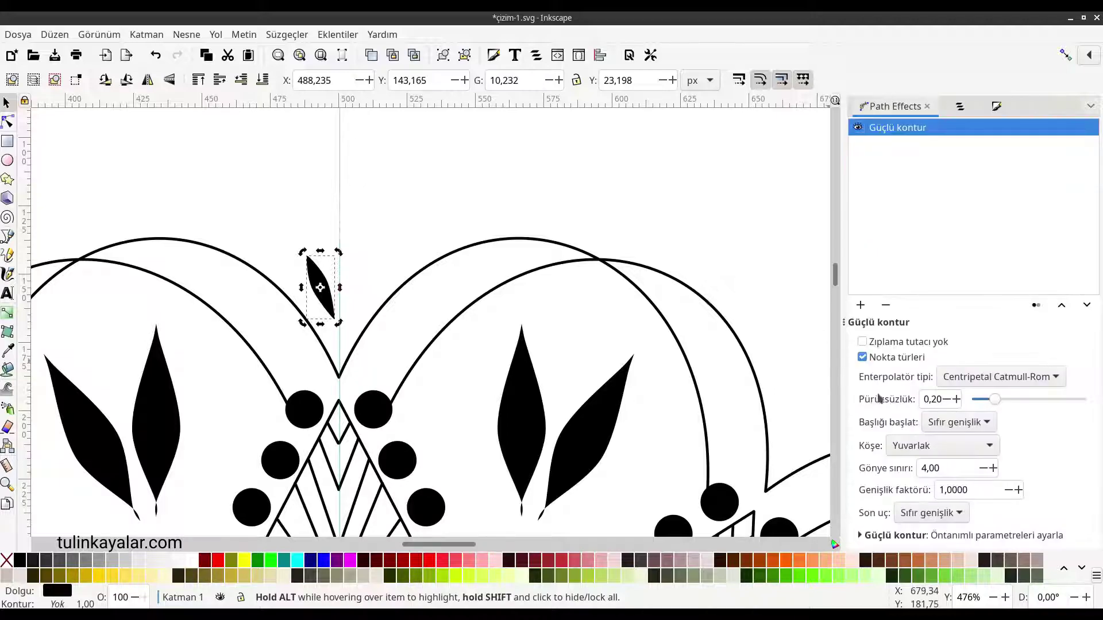
{"action": "left_click", "coordinate": [861, 305]}
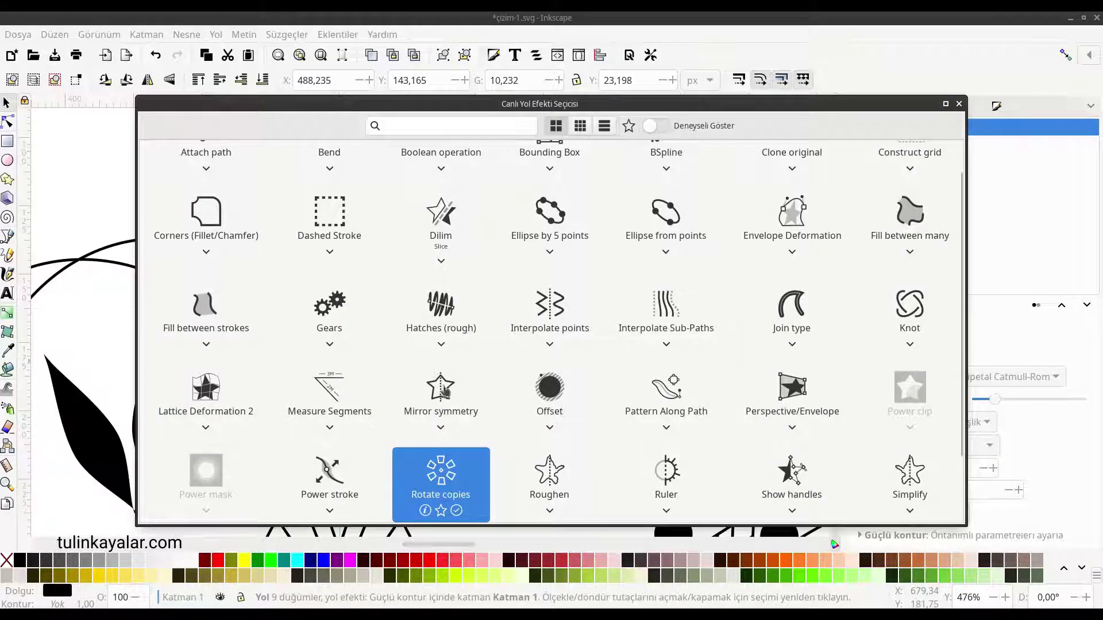
{"action": "left_click", "coordinate": [442, 386]}
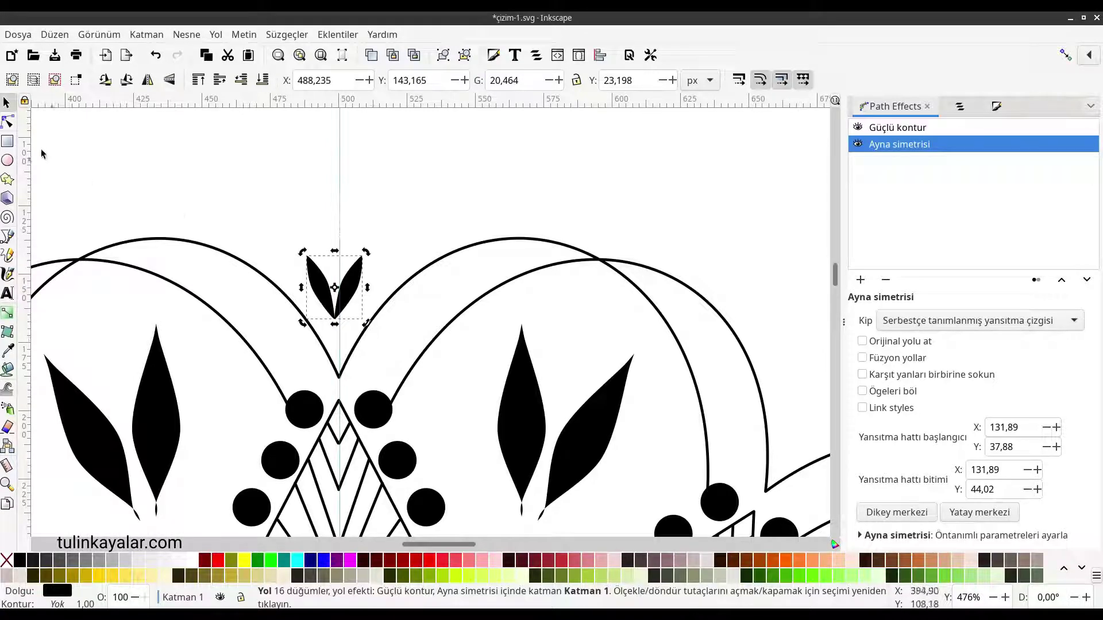
Shift the mirror line so the two leaves sit with a small gap.
{"action": "left_click", "coordinate": [8, 121]}
{"action": "scroll", "coordinate": [335, 303], "scroll_direction": "up", "scroll_amount": 2}
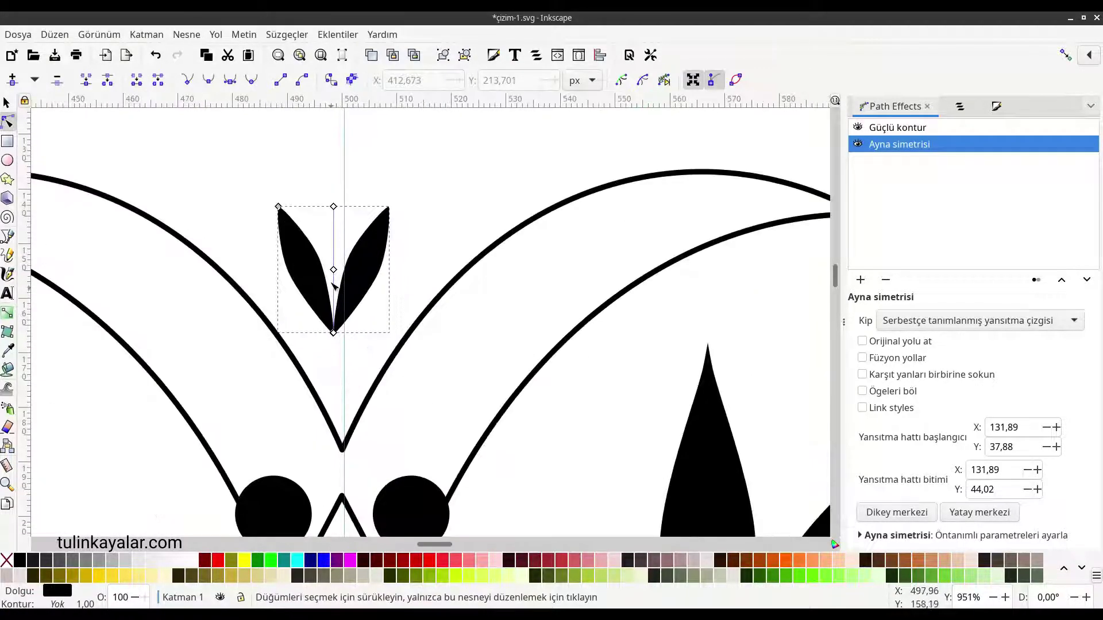
{"action": "left_click_drag", "start_coordinate": [334, 270], "coordinate": [349, 272]}
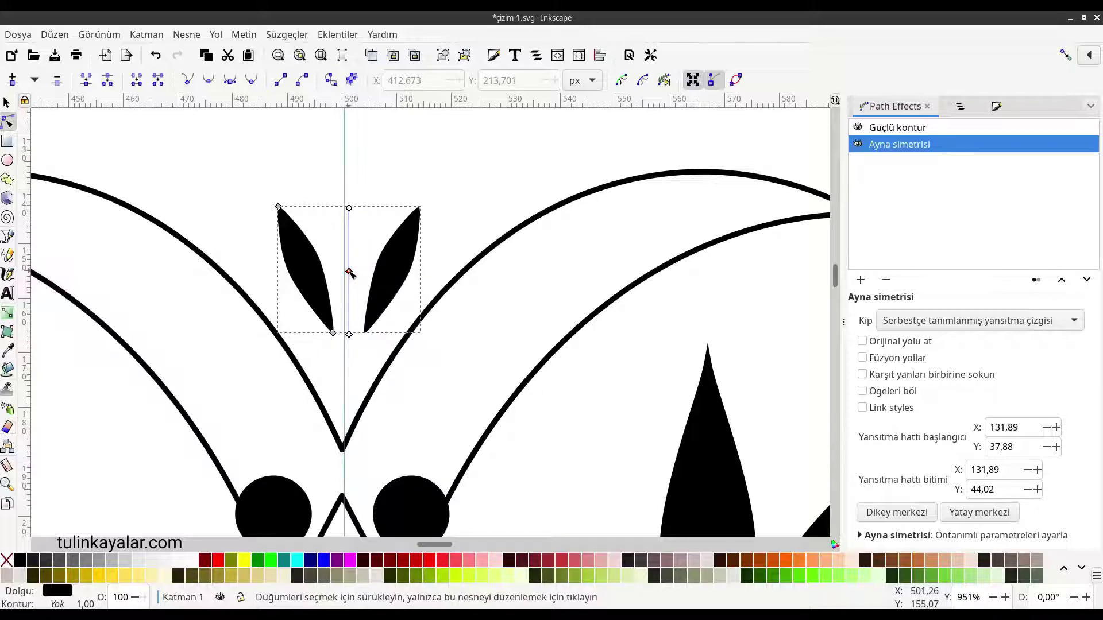
{"action": "left_click", "coordinate": [414, 172]}
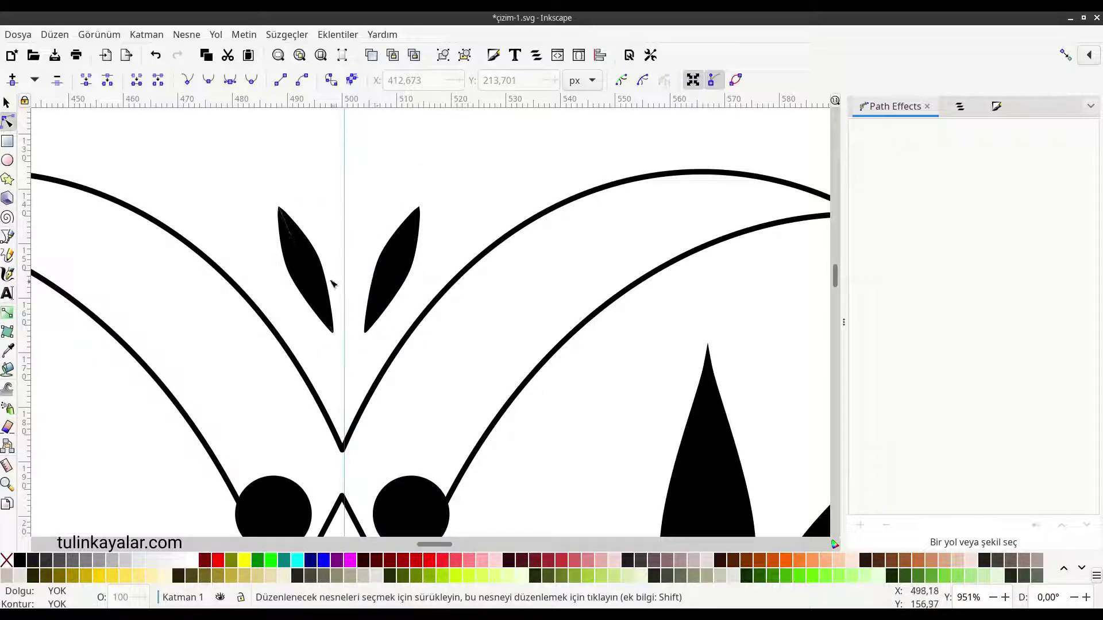
{"action": "left_click", "coordinate": [311, 282]}
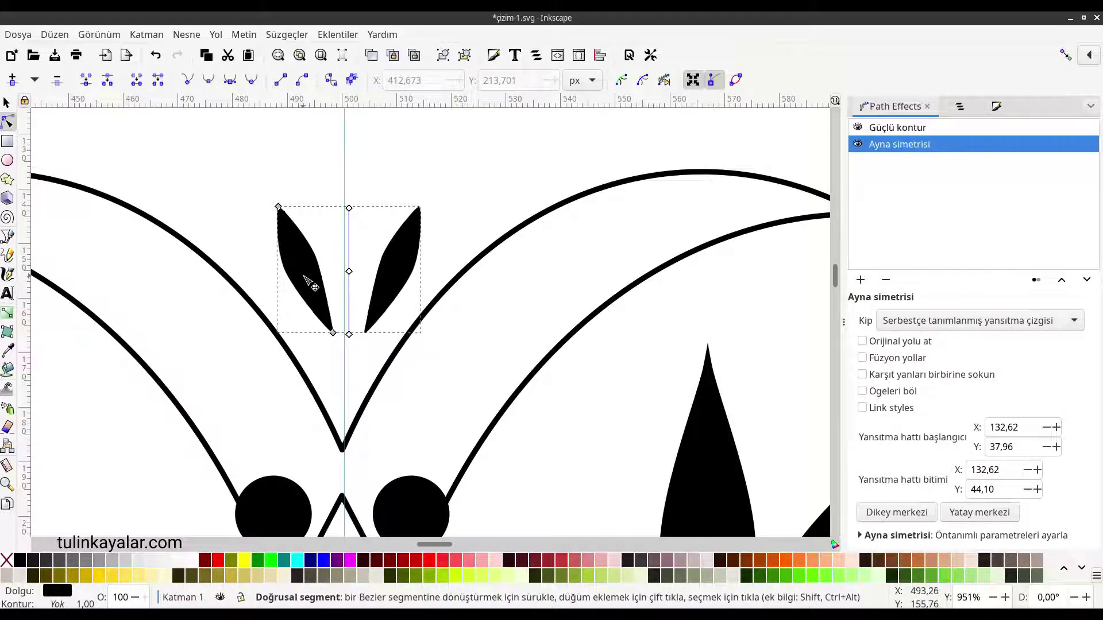
{"action": "left_click_drag", "start_coordinate": [349, 271], "coordinate": [345, 271]}
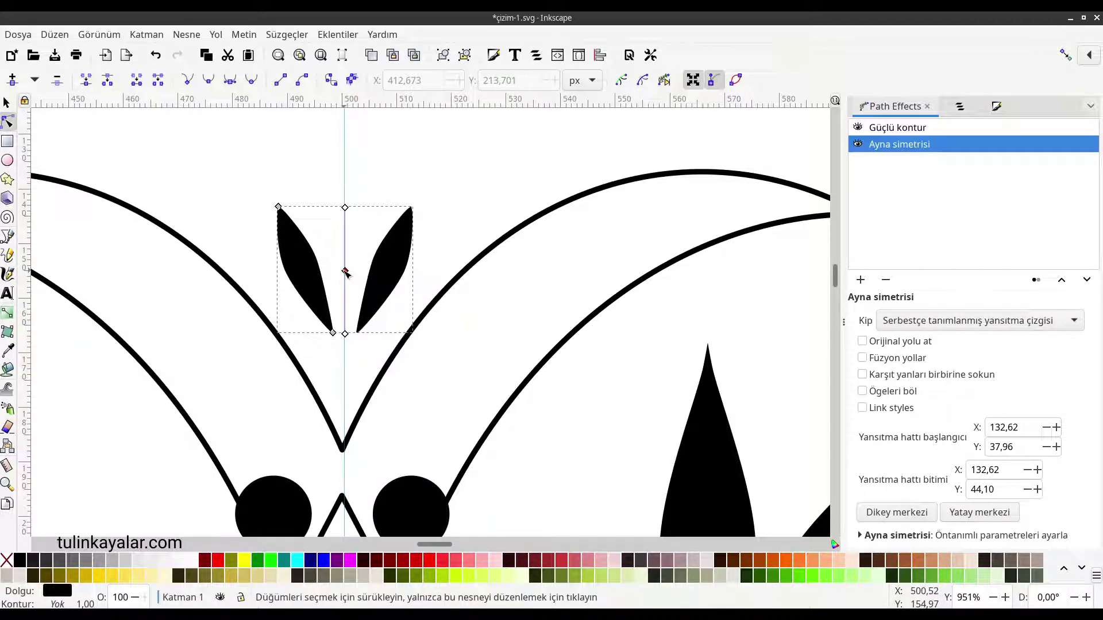
{"action": "left_click", "coordinate": [452, 218]}
Save the drawing.
{"action": "key", "text": "ctrl+s"}
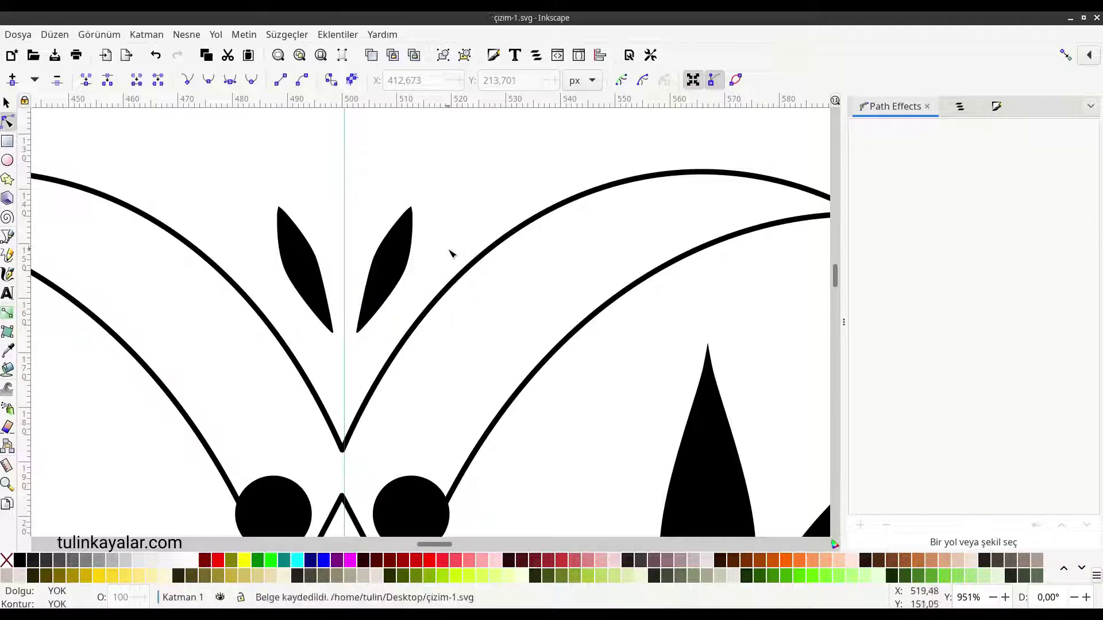
{"action": "scroll", "coordinate": [438, 238], "scroll_direction": "down", "scroll_amount": 2, "text": "ctrl"}
{"action": "scroll", "coordinate": [436, 245], "scroll_direction": "down", "scroll_amount": 2, "text": "ctrl"}
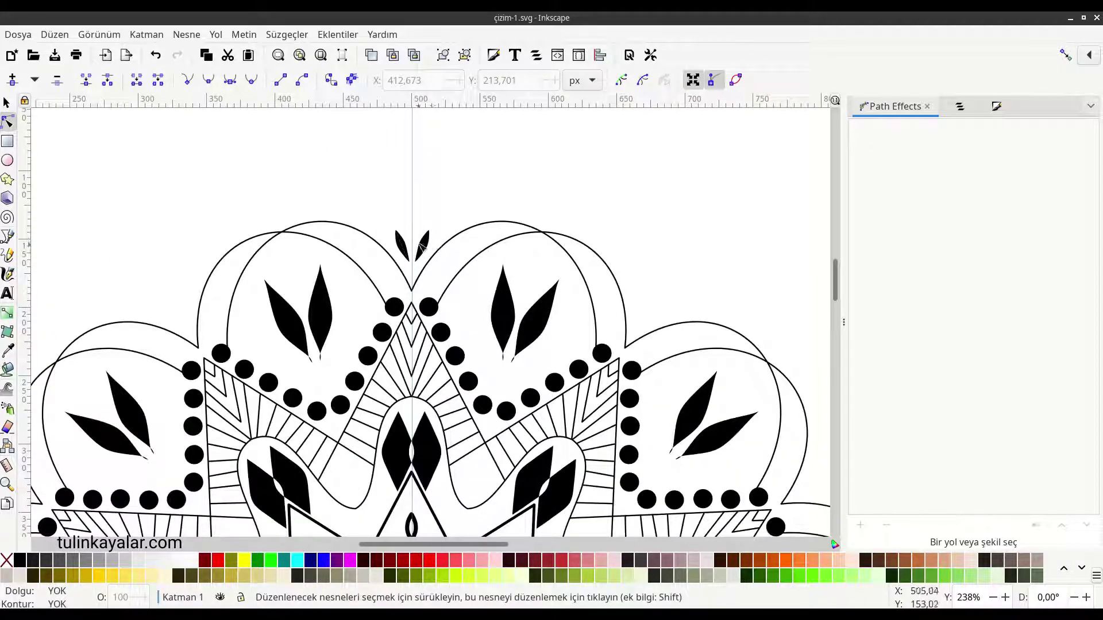
Add a Rotate copies effect with 12 copies to the mirrored leaf pair.
{"action": "left_click", "coordinate": [422, 246]}
{"action": "left_click", "coordinate": [859, 280]}
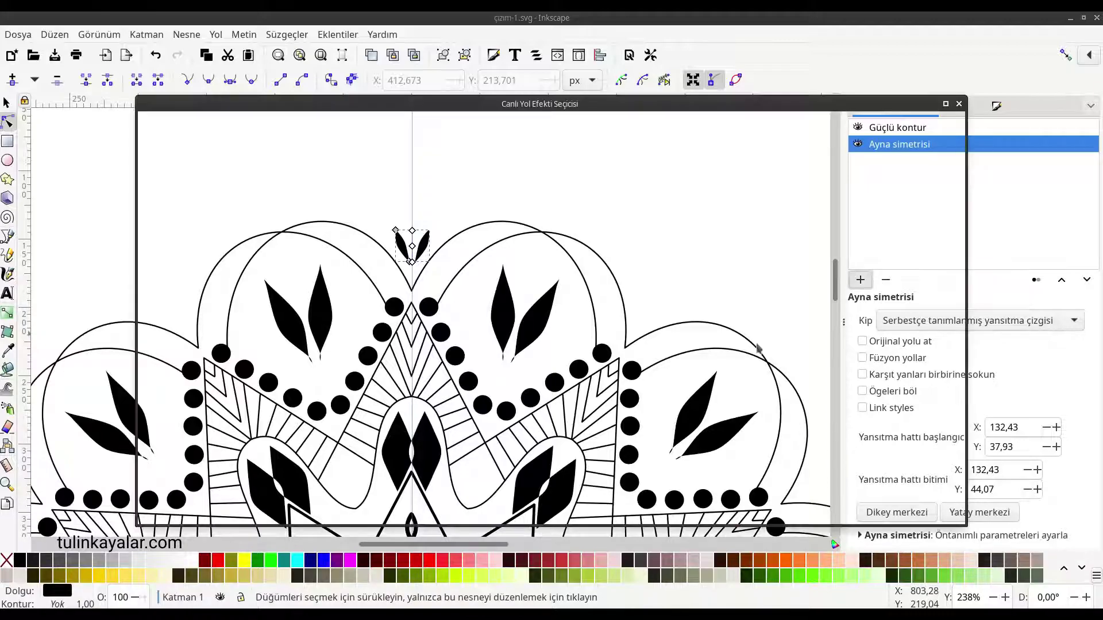
{"action": "scroll", "coordinate": [451, 398], "scroll_direction": "down", "scroll_amount": 2}
{"action": "left_click", "coordinate": [450, 398]}
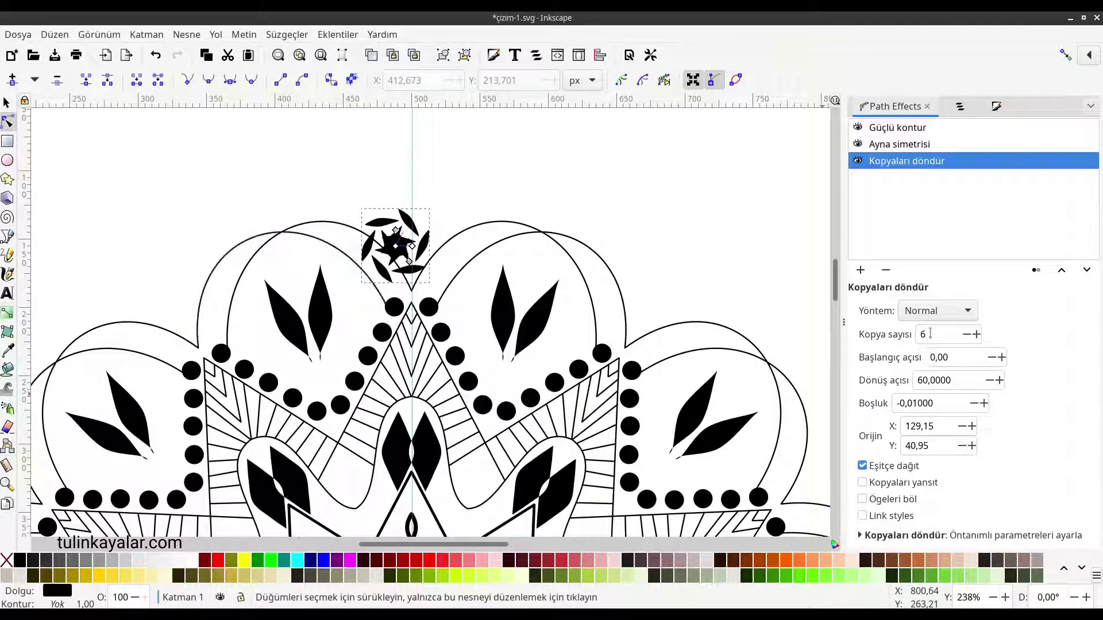
{"action": "type", "text": "12"}
{"action": "key", "text": "Return"}
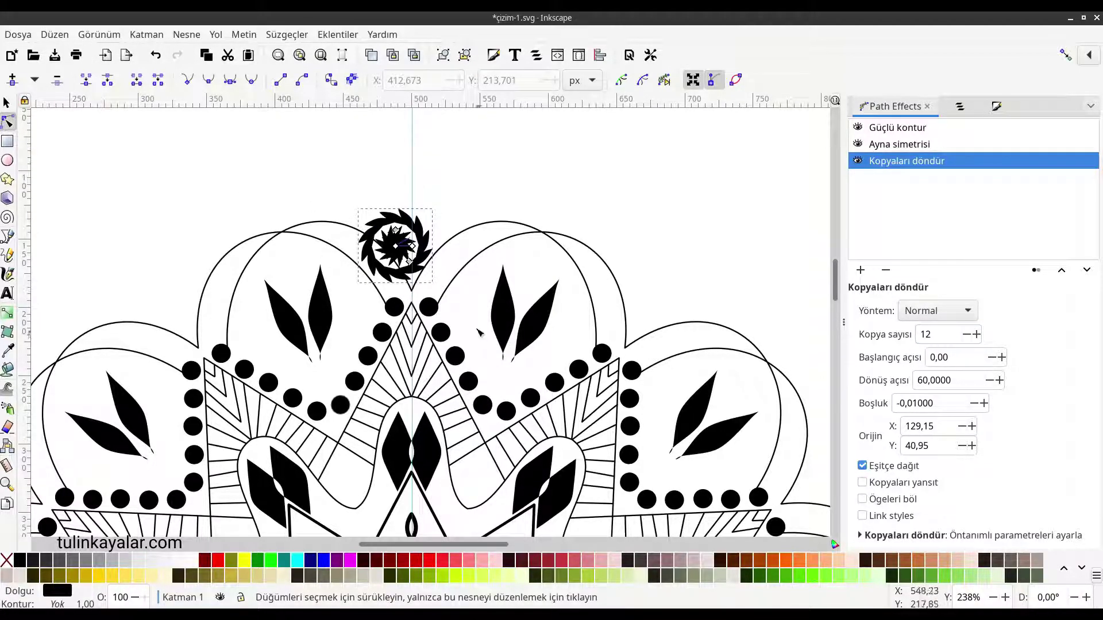
{"action": "scroll", "coordinate": [478, 332], "scroll_direction": "down", "scroll_amount": 1}
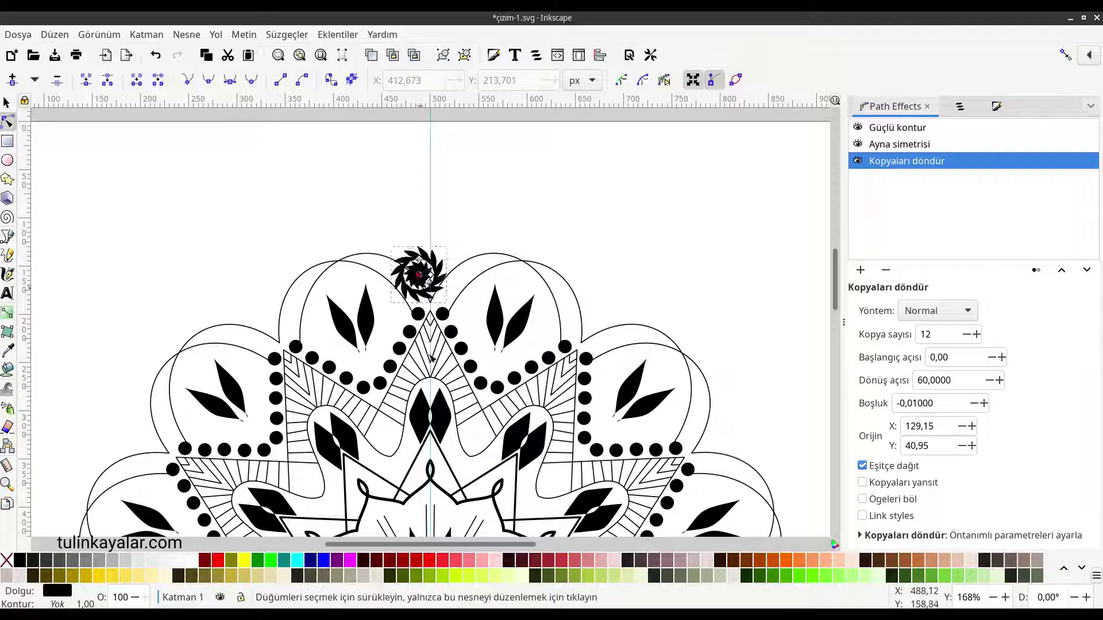
Drag the rotation origin onto the mandala's exact centre and save.
{"action": "left_click_drag", "start_coordinate": [422, 269], "coordinate": [438, 253]}
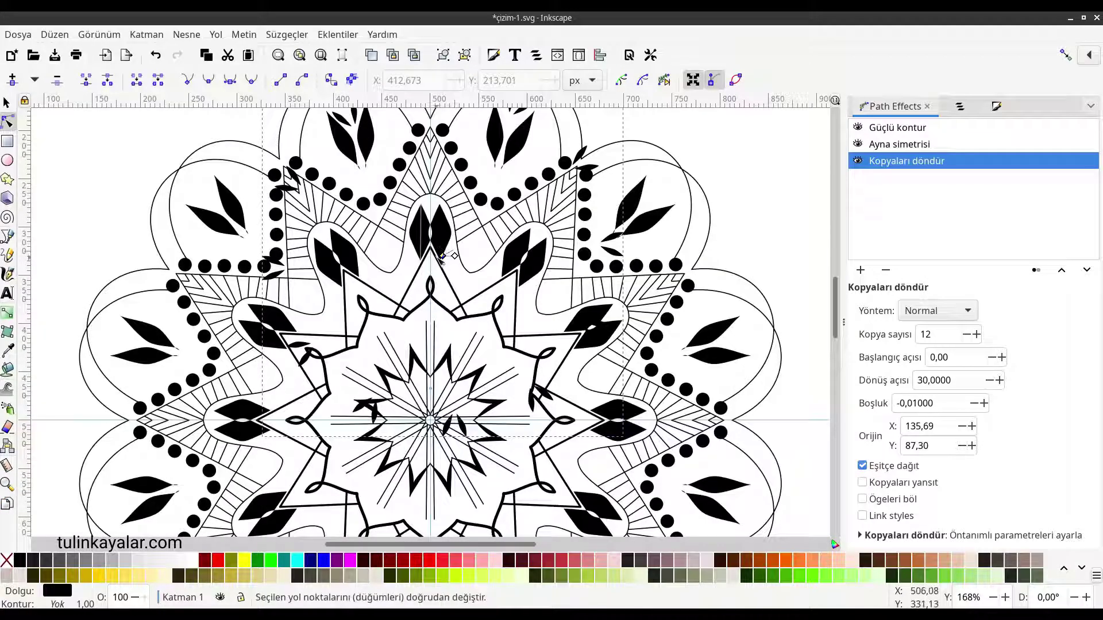
{"action": "left_click_drag", "start_coordinate": [443, 278], "coordinate": [438, 446]}
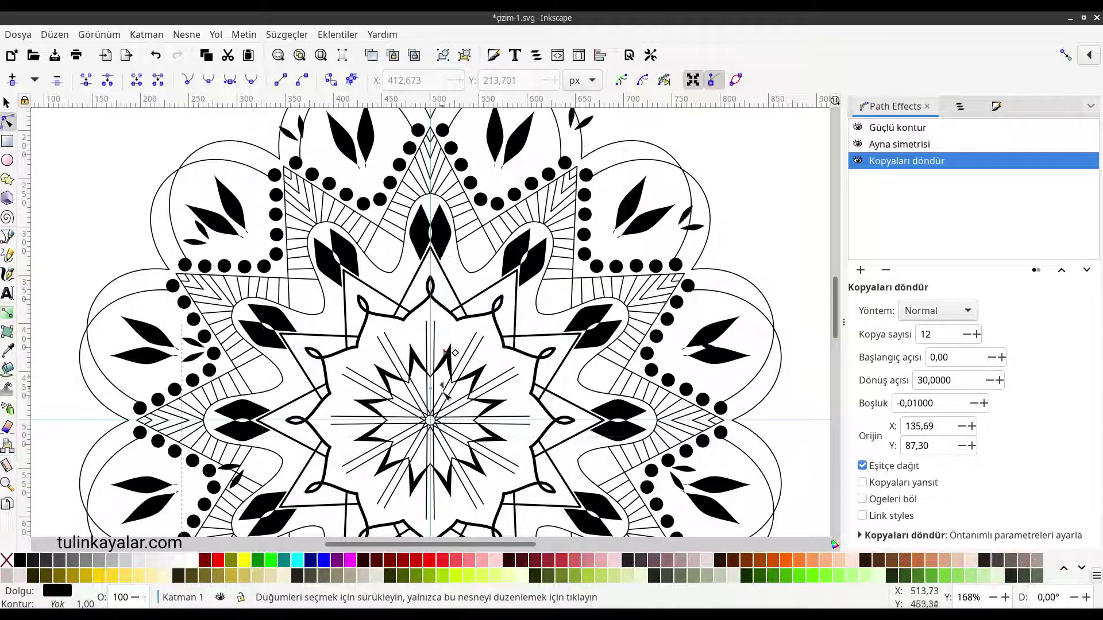
{"action": "scroll", "coordinate": [439, 448], "scroll_direction": "up", "scroll_amount": 2, "text": "ctrl"}
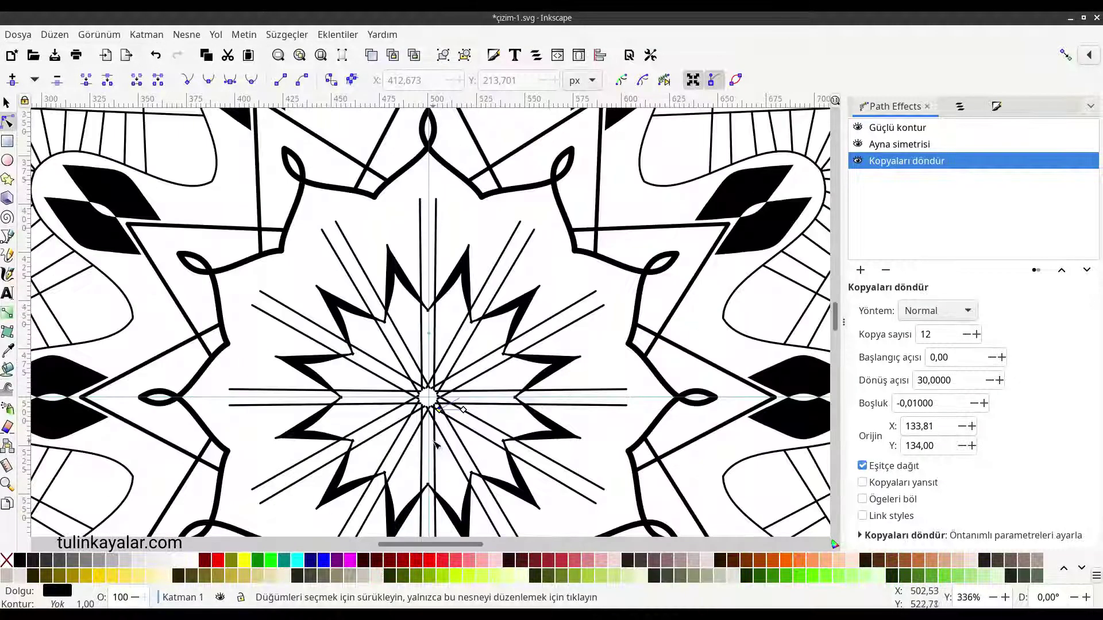
{"action": "scroll", "coordinate": [442, 414], "scroll_direction": "up", "scroll_amount": 2, "text": "ctrl"}
{"action": "scroll", "coordinate": [448, 379], "scroll_direction": "up", "scroll_amount": 1, "text": "ctrl"}
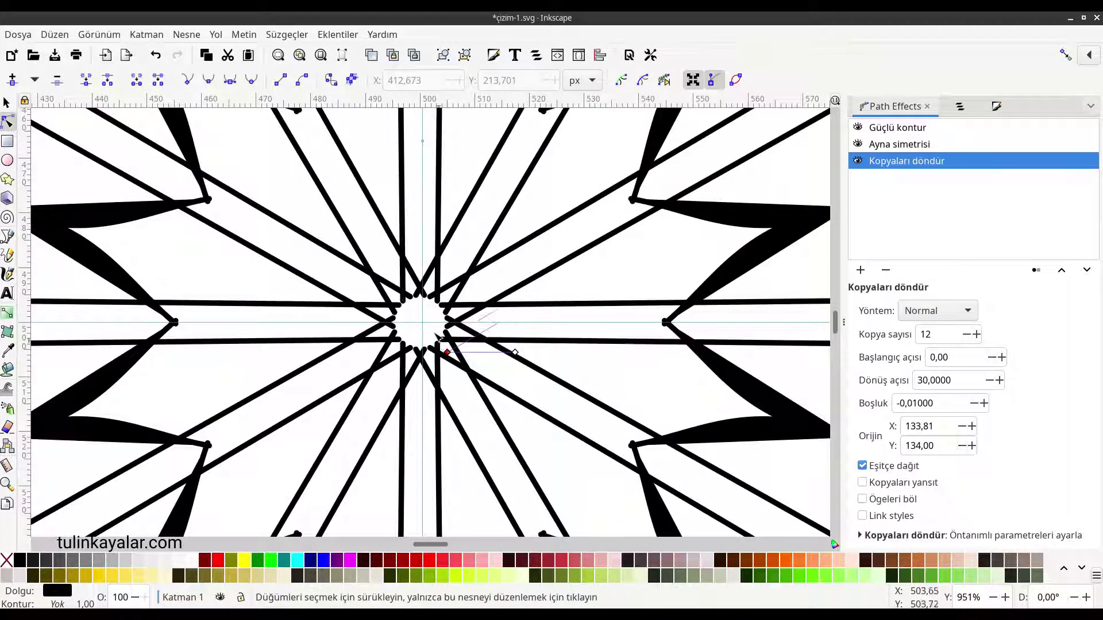
{"action": "left_click_drag", "start_coordinate": [452, 359], "coordinate": [425, 322]}
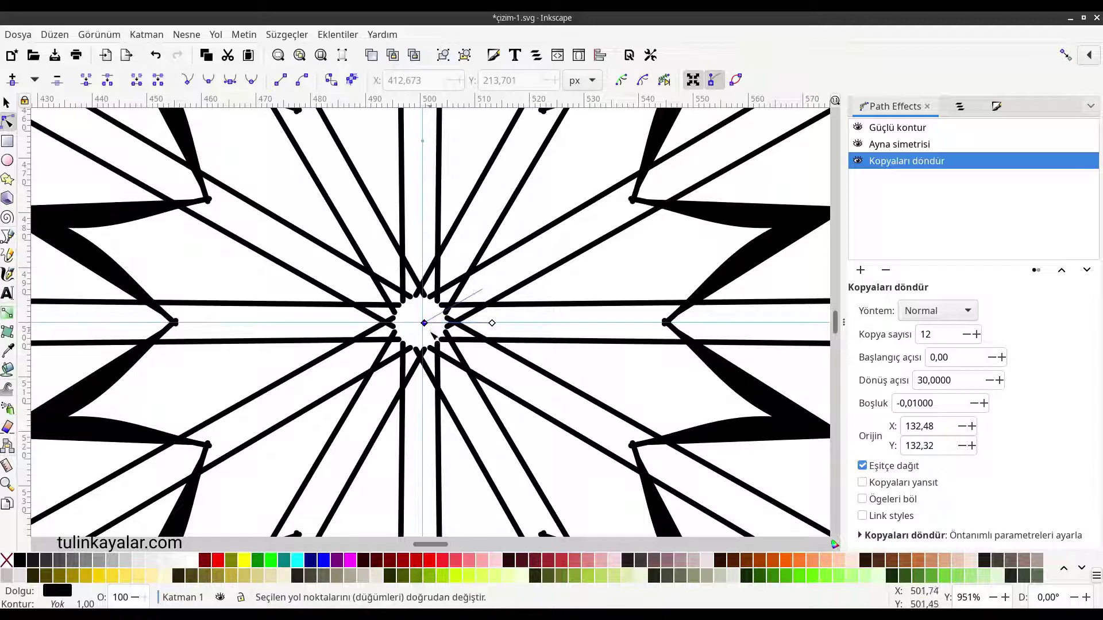
{"action": "scroll", "coordinate": [422, 332], "scroll_direction": "up", "scroll_amount": 2, "text": "ctrl"}
{"action": "scroll", "coordinate": [430, 310], "scroll_direction": "up", "scroll_amount": 2, "text": "ctrl"}
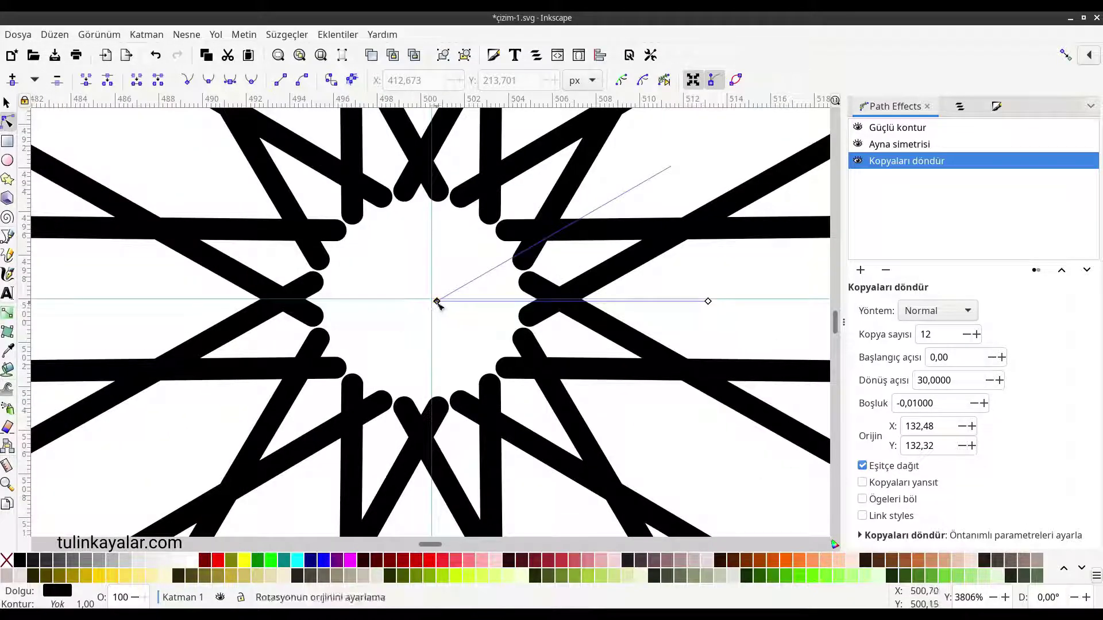
{"action": "left_click_drag", "start_coordinate": [435, 300], "coordinate": [432, 299]}
{"action": "scroll", "coordinate": [452, 328], "scroll_direction": "down", "scroll_amount": 3, "text": "ctrl"}
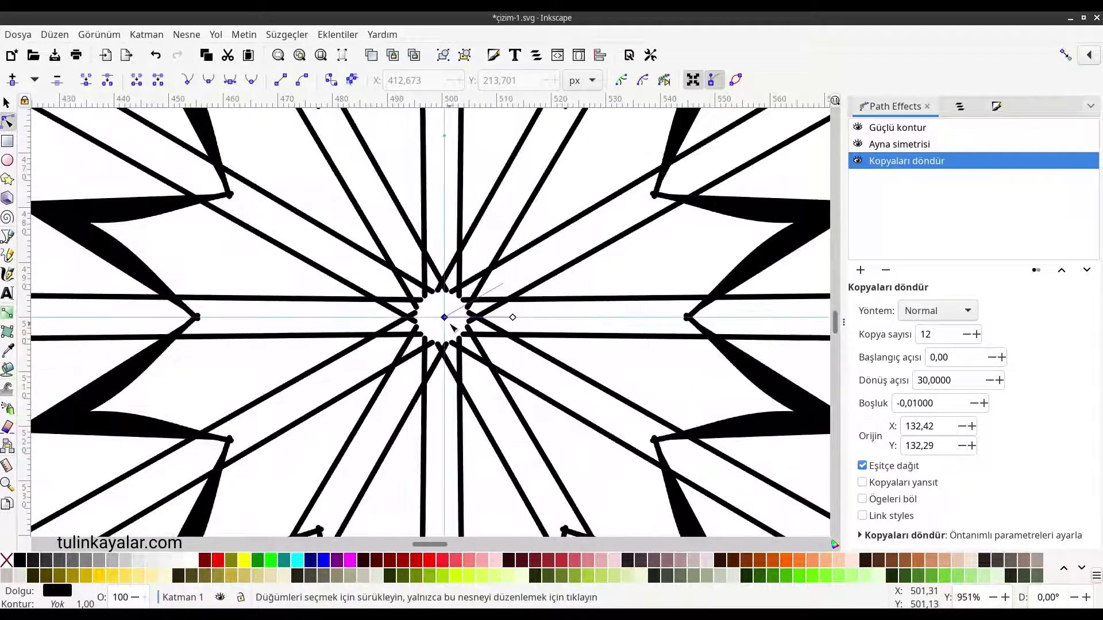
{"action": "scroll", "coordinate": [451, 325], "scroll_direction": "down", "scroll_amount": 4, "text": "ctrl"}
{"action": "scroll", "coordinate": [451, 323], "scroll_direction": "down", "scroll_amount": 3, "text": "ctrl"}
{"action": "scroll", "coordinate": [451, 323], "scroll_direction": "down", "scroll_amount": 4, "text": "ctrl"}
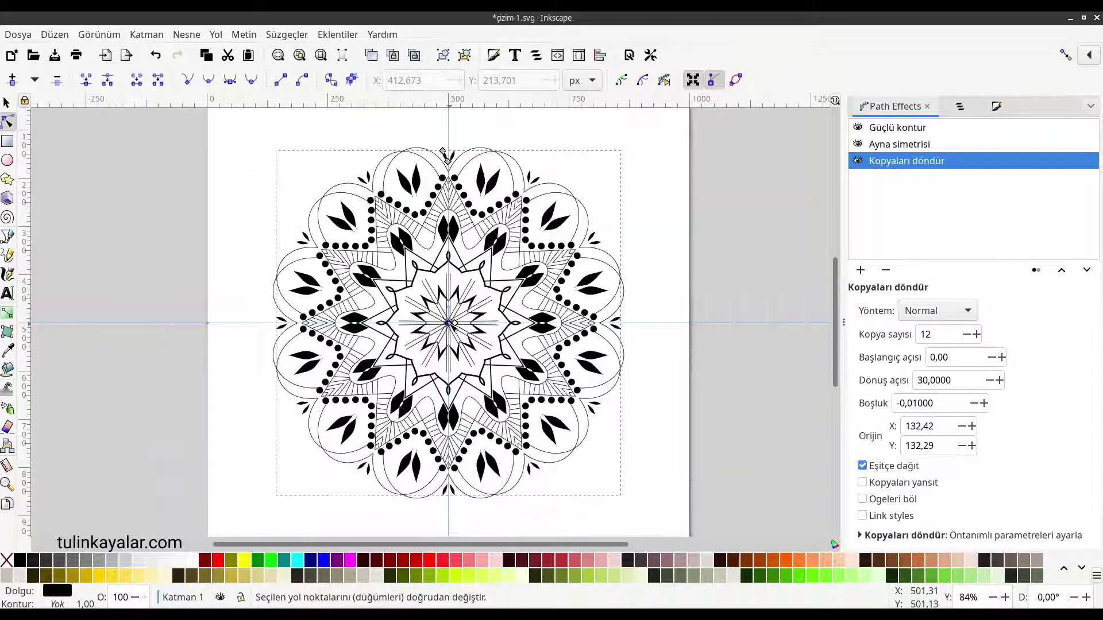
{"action": "key", "text": "ctrl+s"}
Group all the mandala parts and hide the guide lines.
{"action": "left_click_drag", "start_coordinate": [246, 122], "coordinate": [562, 443]}
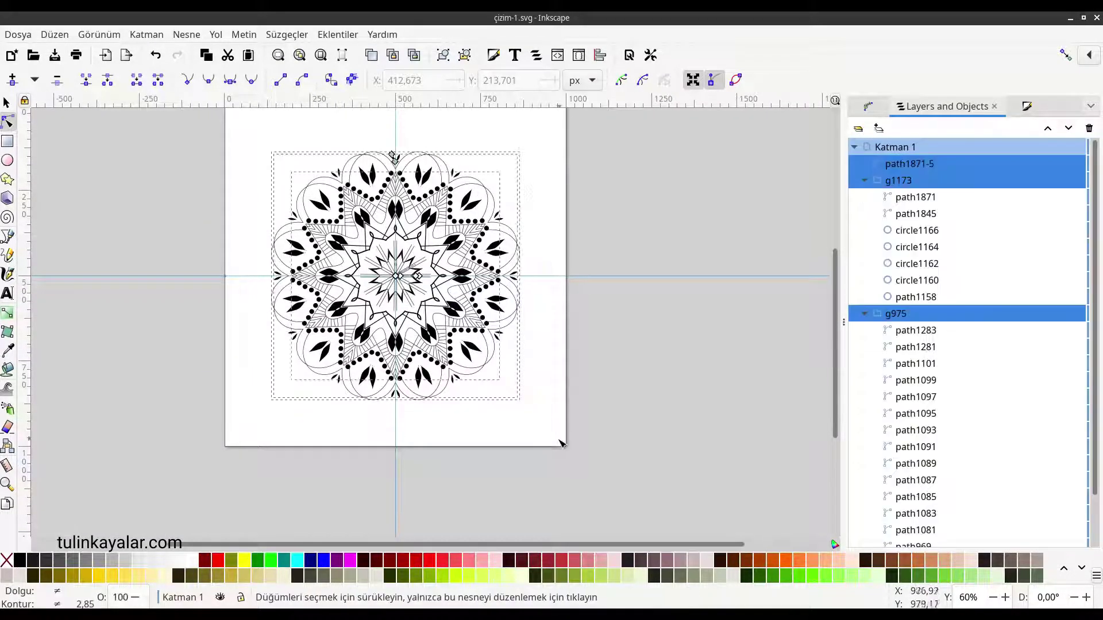
{"action": "key", "text": "ctrl+g"}
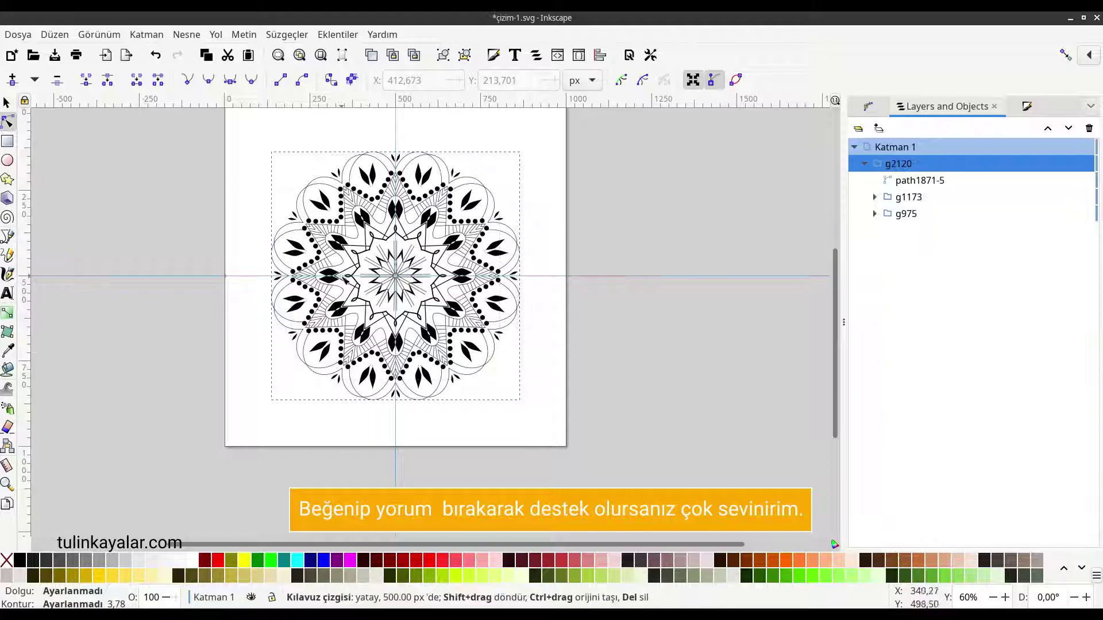
{"action": "left_click", "coordinate": [99, 34]}
{"action": "left_click", "coordinate": [115, 175]}
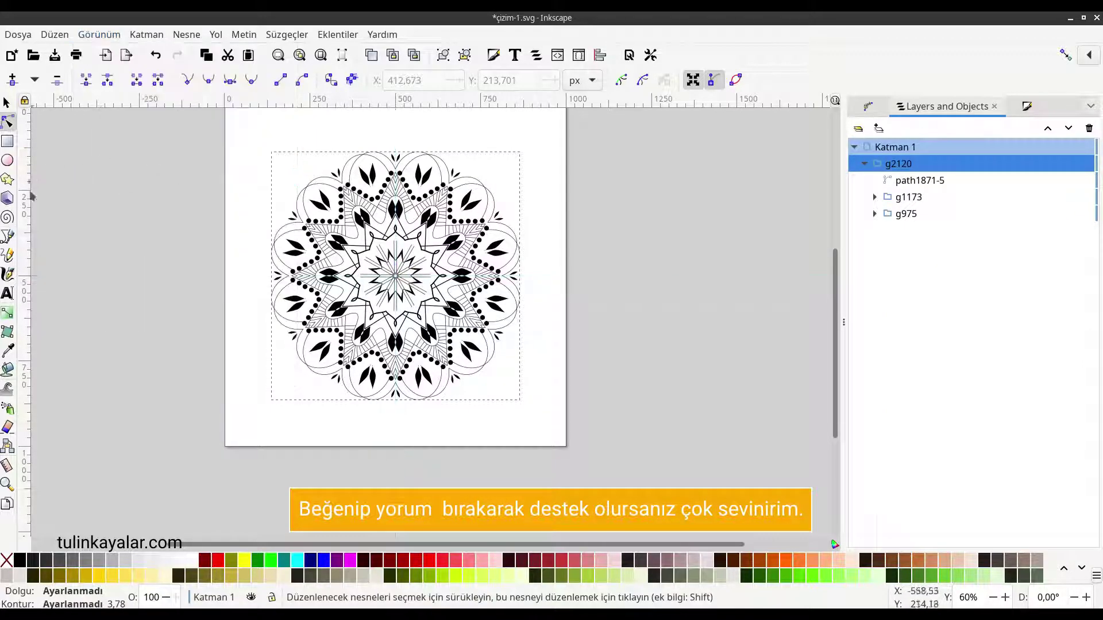
Draw a page-sized rectangle behind the mandala and fill it bright green.
{"action": "left_click", "coordinate": [8, 142]}
{"action": "left_click_drag", "start_coordinate": [226, 115], "coordinate": [566, 438]}
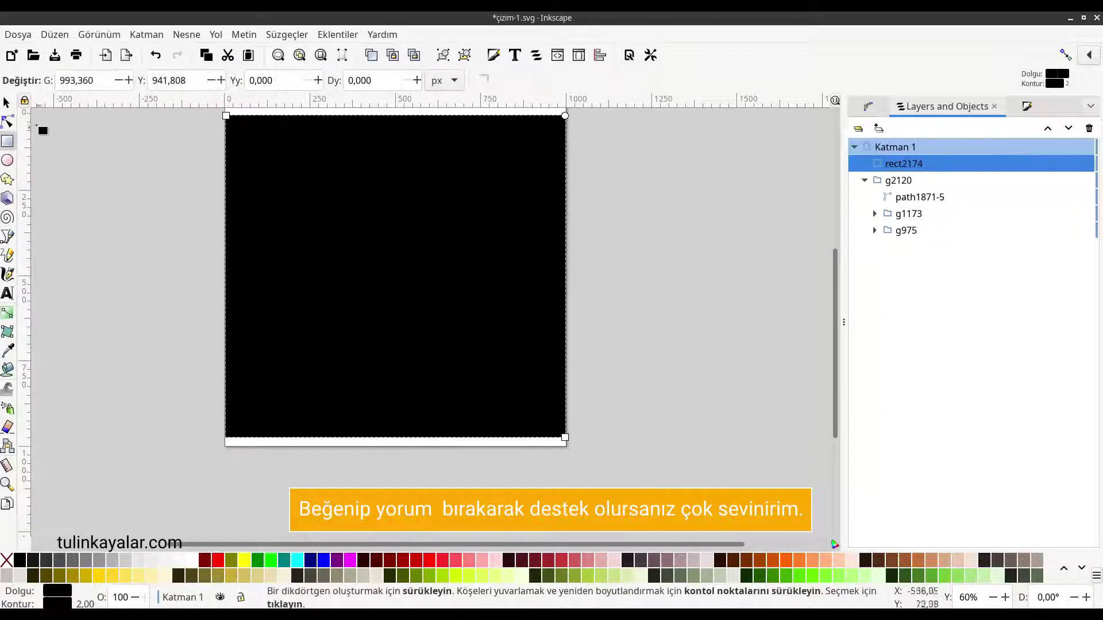
{"action": "key", "text": "s"}
{"action": "key", "text": "End"}
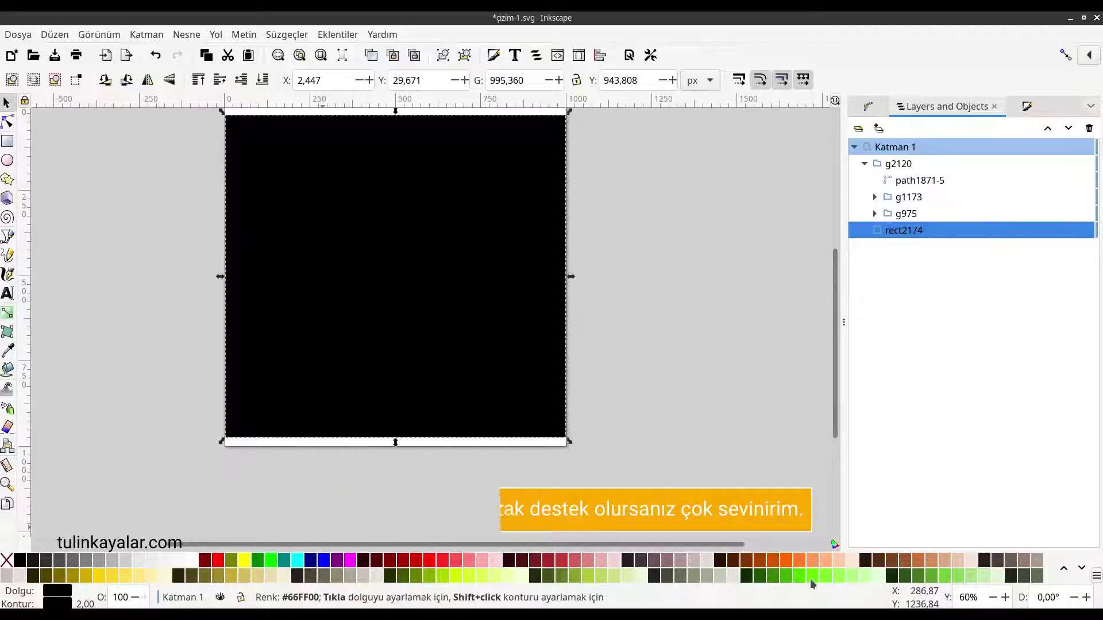
{"action": "left_click", "coordinate": [811, 576]}
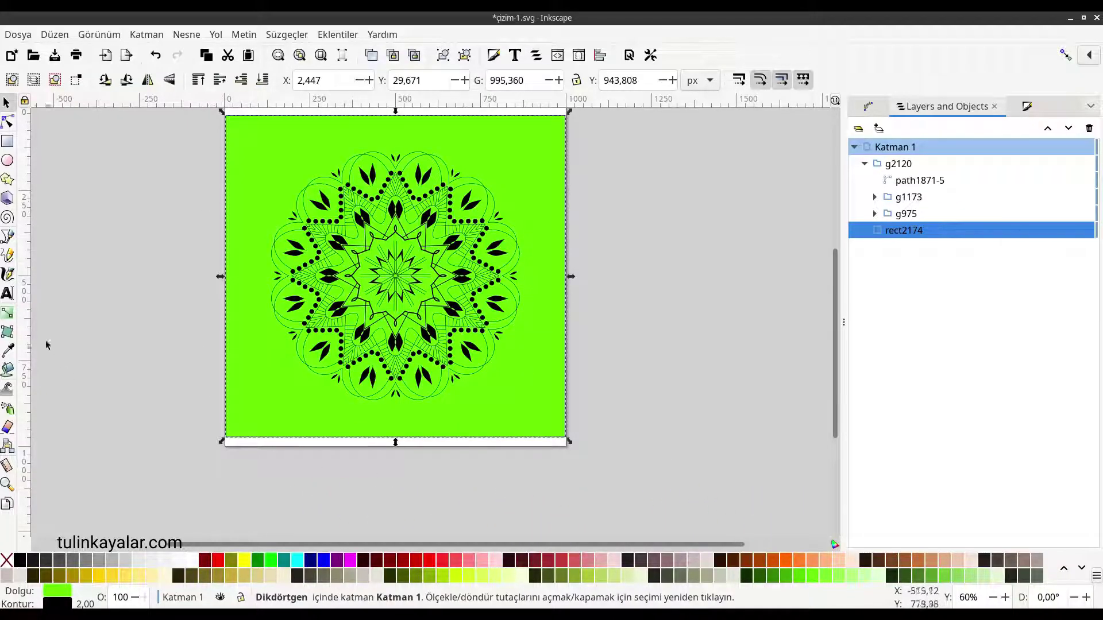
Give the background rectangle a diagonal green-to-cyan gradient.
{"action": "left_click", "coordinate": [8, 314]}
{"action": "left_click_drag", "start_coordinate": [479, 204], "coordinate": [513, 137]}
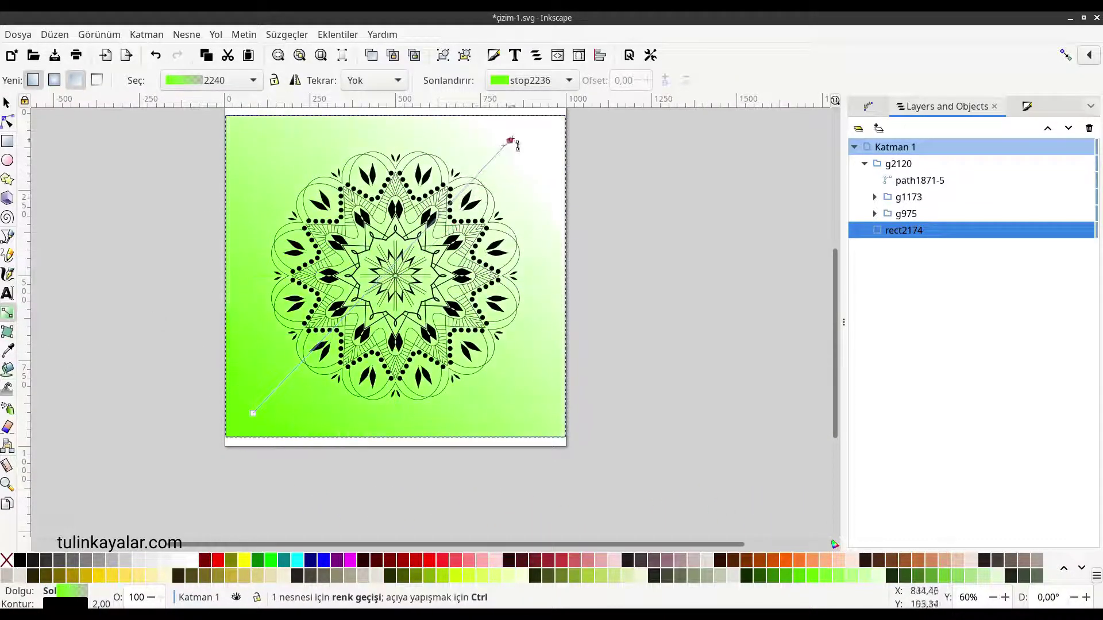
{"action": "scroll", "coordinate": [799, 575], "scroll_direction": "down", "scroll_amount": 2}
{"action": "scroll", "coordinate": [798, 575], "scroll_direction": "down", "scroll_amount": 1}
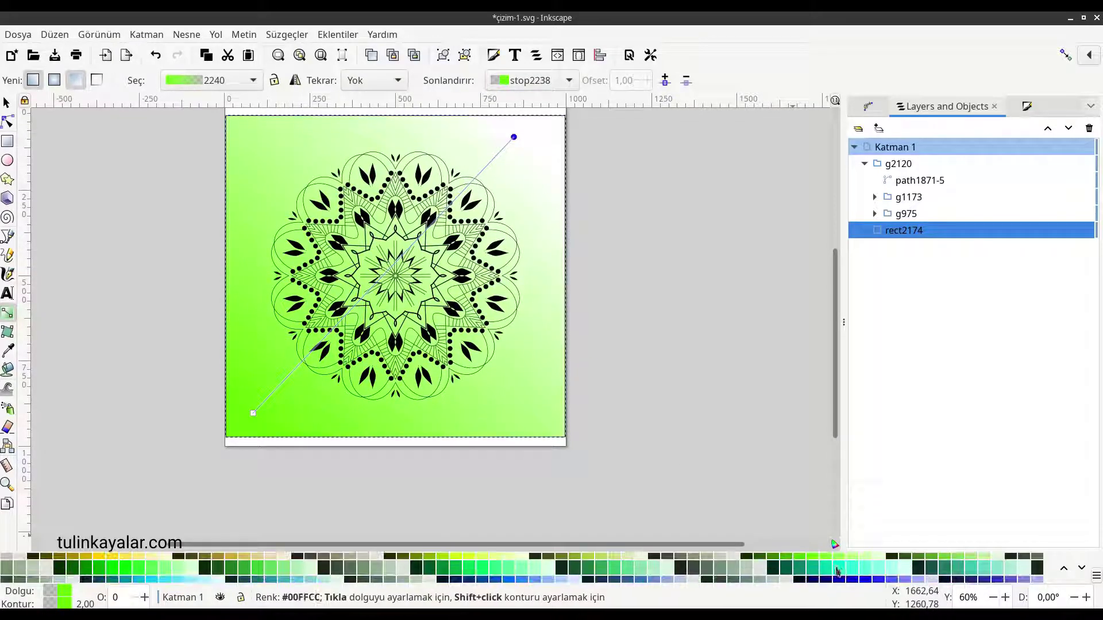
{"action": "left_click", "coordinate": [798, 570]}
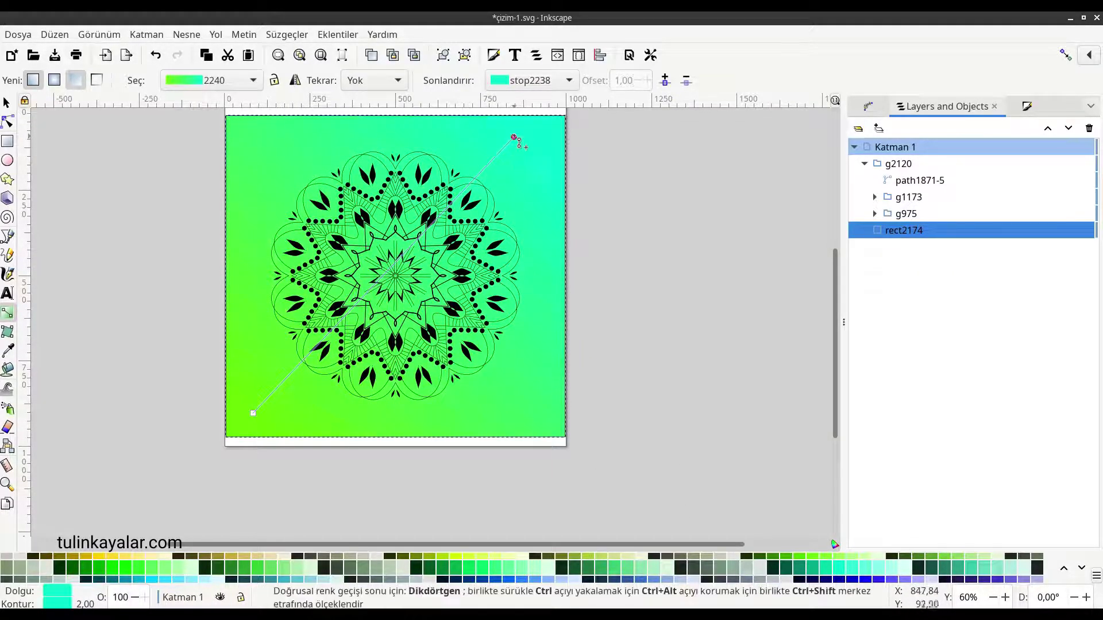
{"action": "left_click_drag", "start_coordinate": [513, 136], "coordinate": [405, 151]}
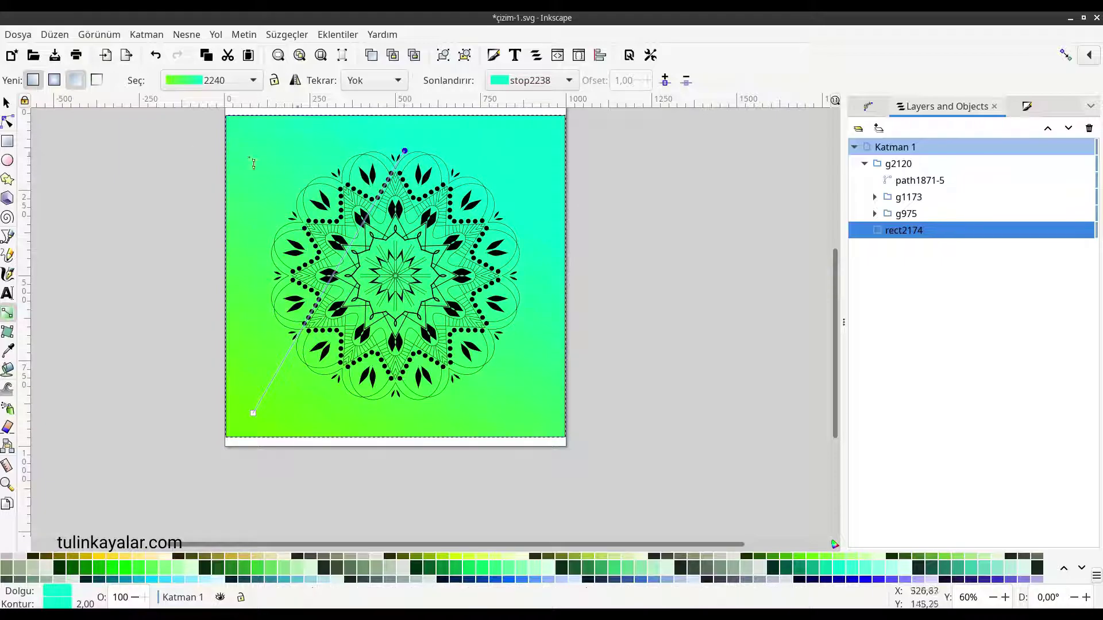
Stretch the background rectangle to fill the whole page and save.
{"action": "key", "text": "s"}
{"action": "key", "text": "Escape"}
{"action": "left_click", "coordinate": [397, 430]}
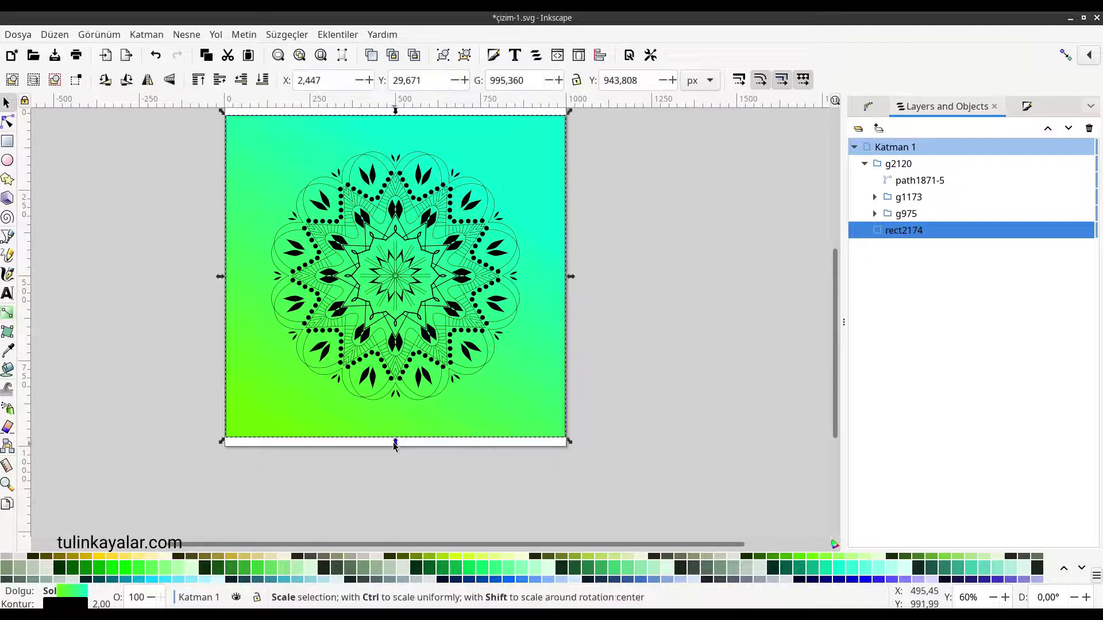
{"action": "left_click_drag", "start_coordinate": [395, 444], "coordinate": [396, 453]}
{"action": "scroll", "coordinate": [396, 450], "scroll_direction": "up", "scroll_amount": 2}
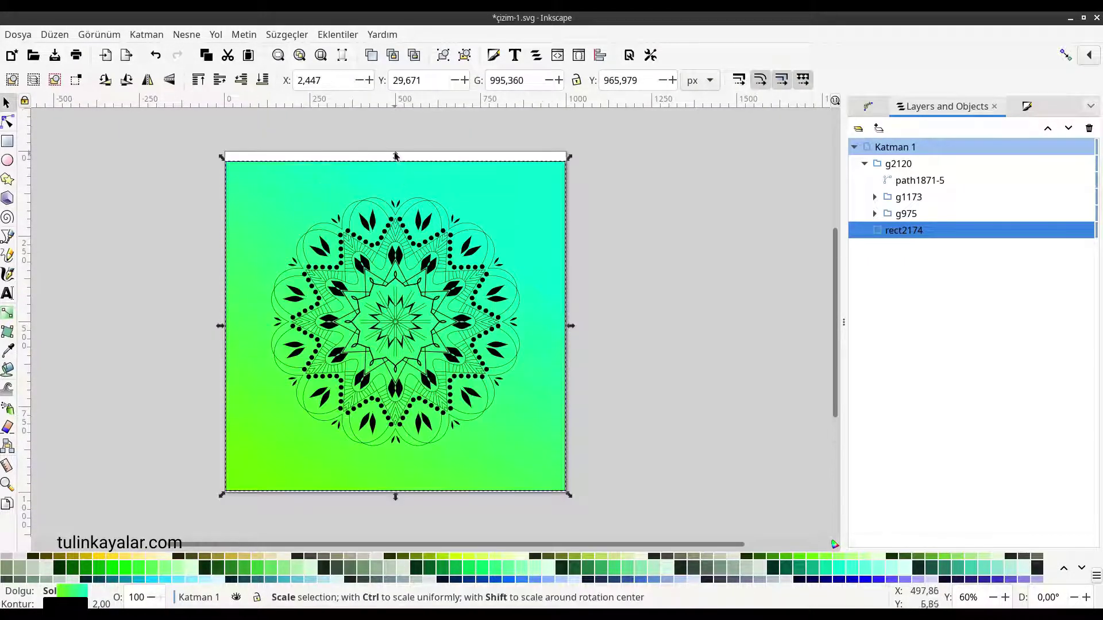
{"action": "left_click_drag", "start_coordinate": [395, 153], "coordinate": [395, 144]}
{"action": "key", "text": "Escape"}
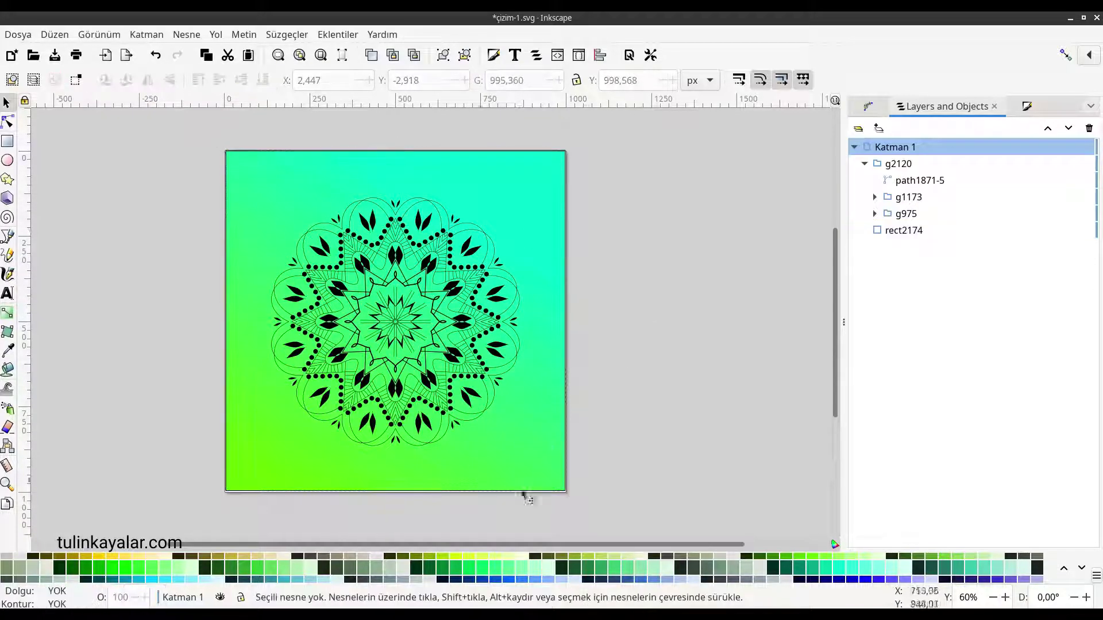
{"action": "scroll", "coordinate": [503, 548], "scroll_direction": "left", "scroll_amount": 1}
{"action": "scroll", "coordinate": [503, 549], "scroll_direction": "left", "scroll_amount": 3}
{"action": "scroll", "coordinate": [469, 500], "scroll_direction": "up", "scroll_amount": 1, "text": "ctrl"}
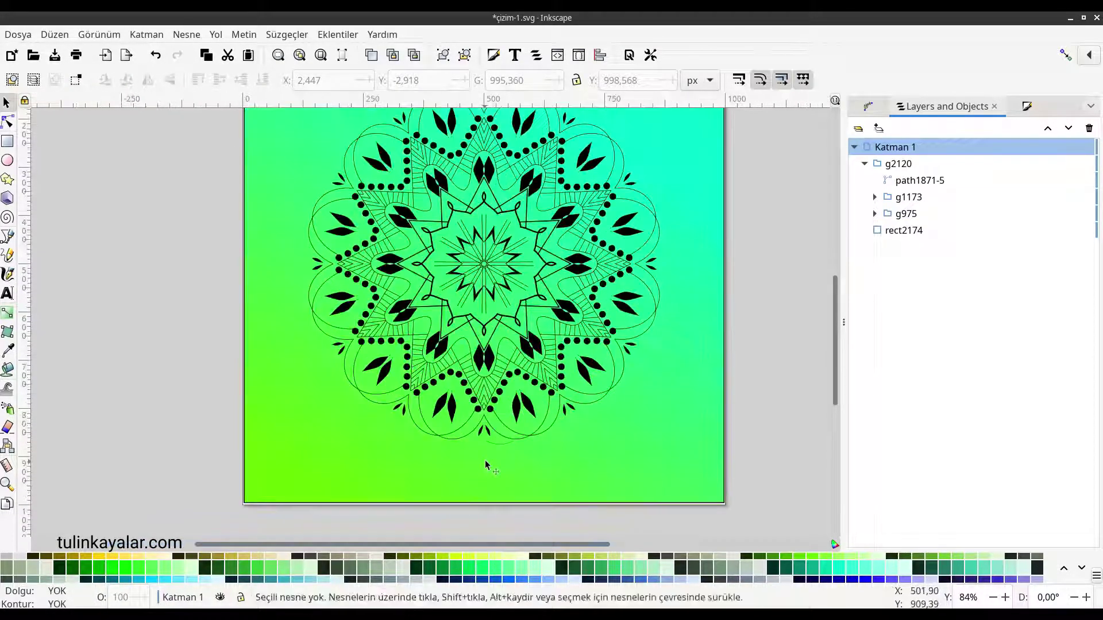
{"action": "key", "text": "ctrl+s"}
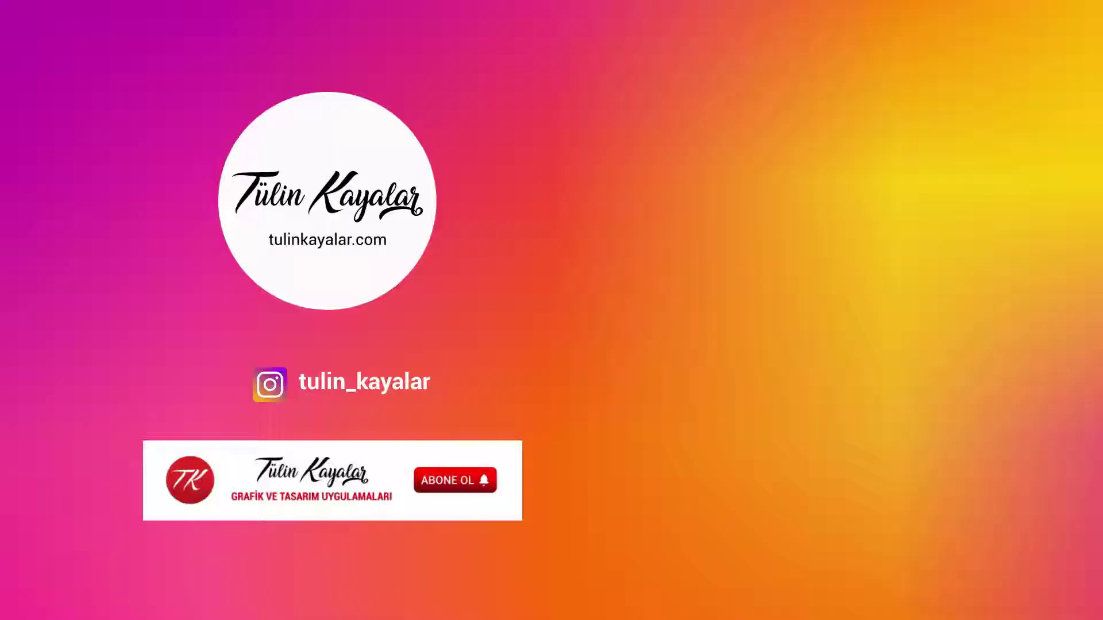